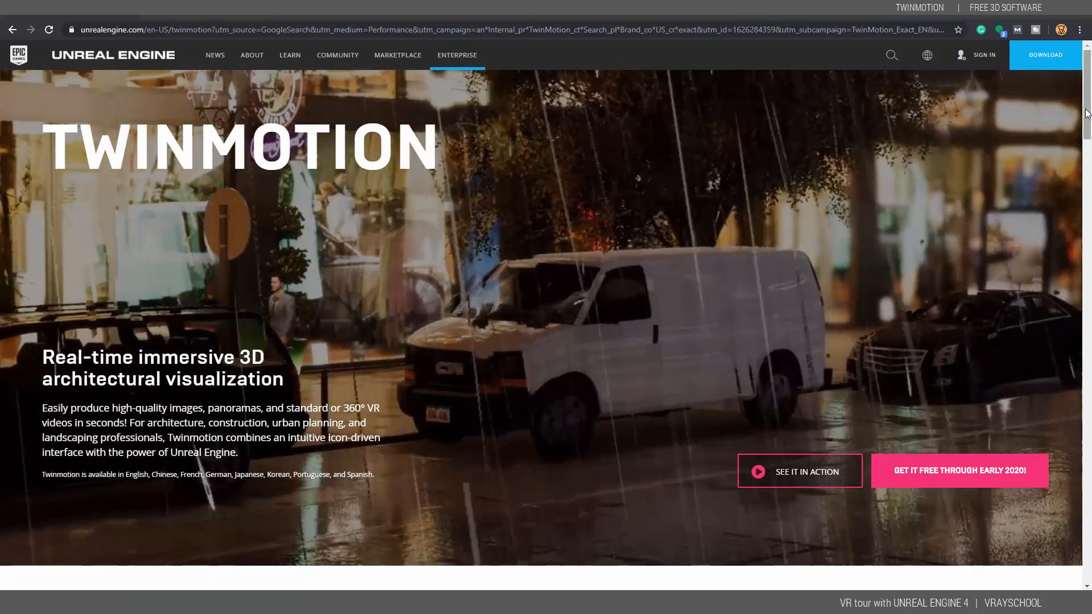
Step: Request the free Twinmotion download from the product page and open the Twinmotion section in the Epic Games Launcher
left_click_drag(1086, 113, 1026, 520)
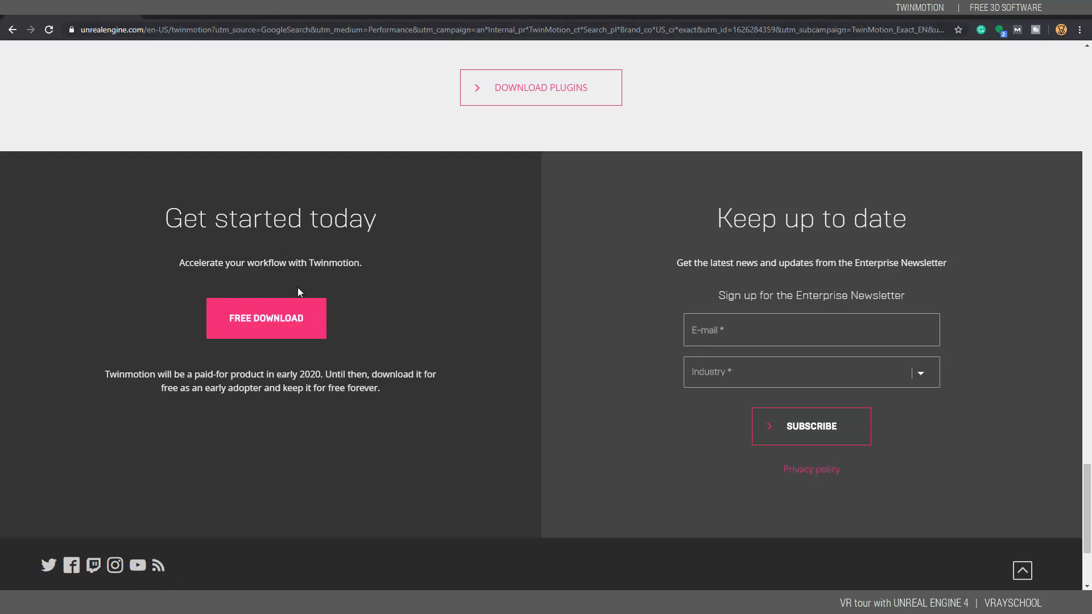
left_click(267, 322)
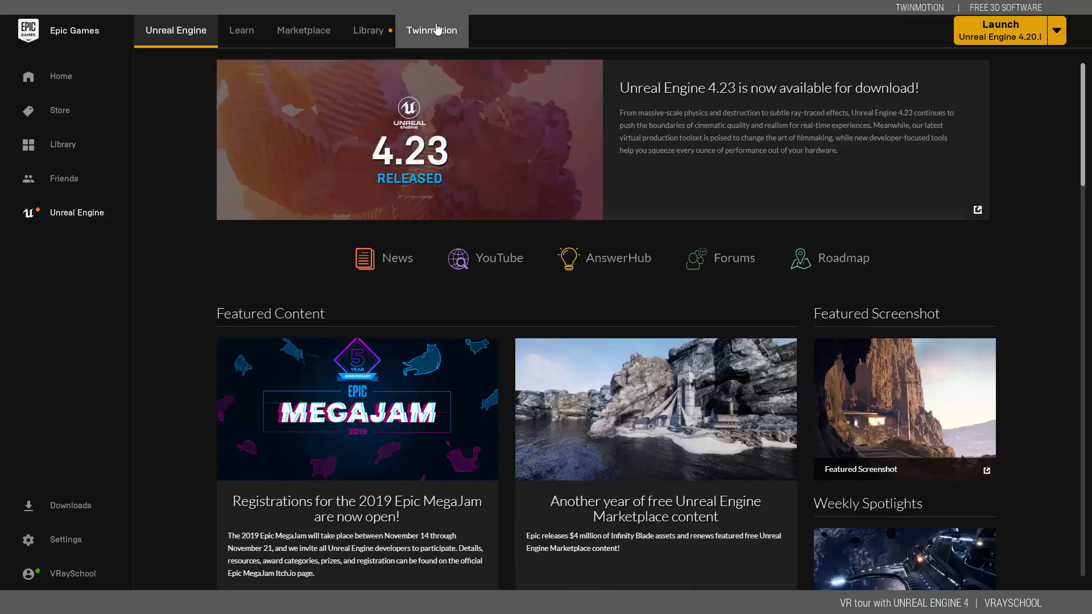
left_click(436, 29)
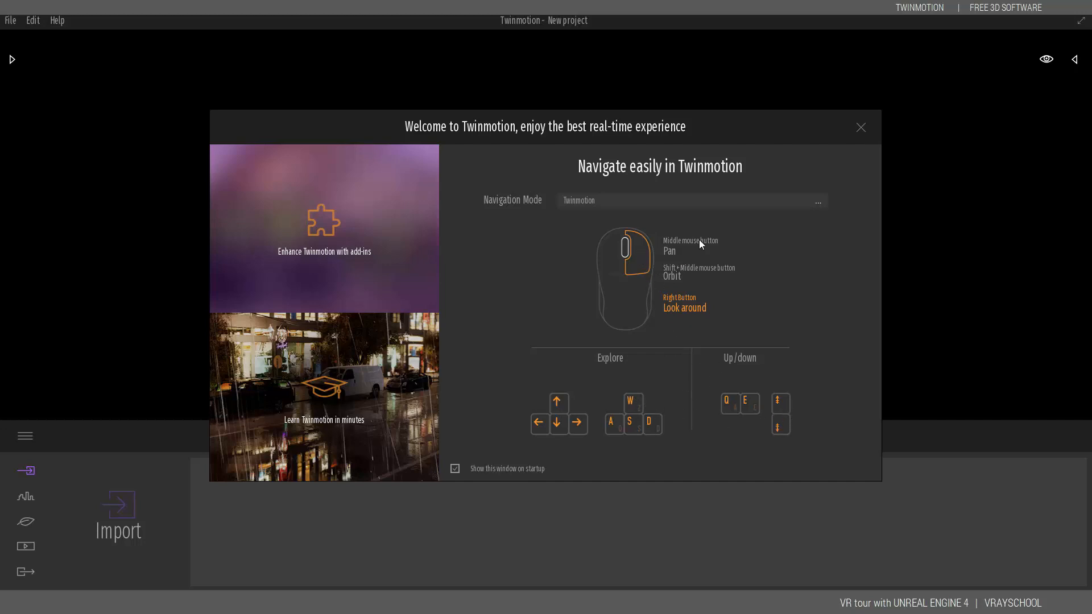
Step: Dismiss the Twinmotion welcome window and import the VILLA FBX file from the villa folder in Downloads as geometry
left_click(860, 127)
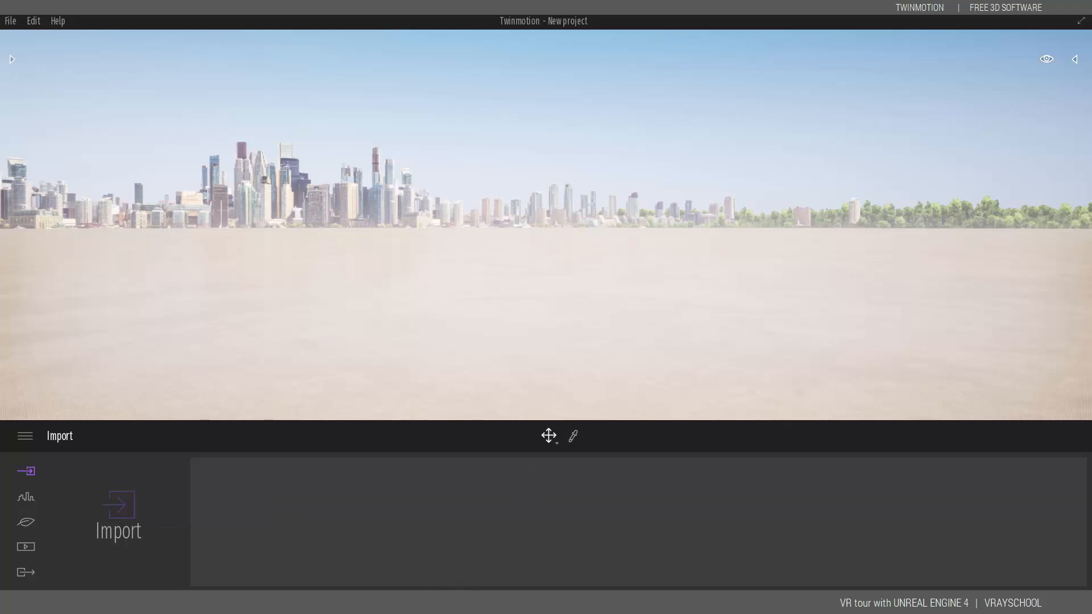
left_click(116, 506)
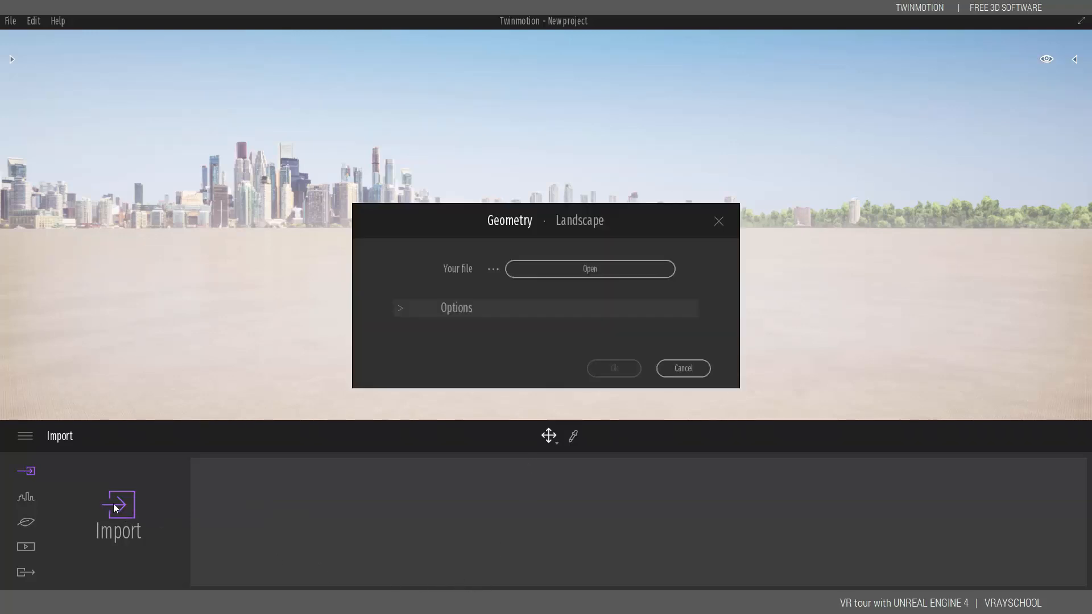
left_click(629, 277)
left_click(53, 114)
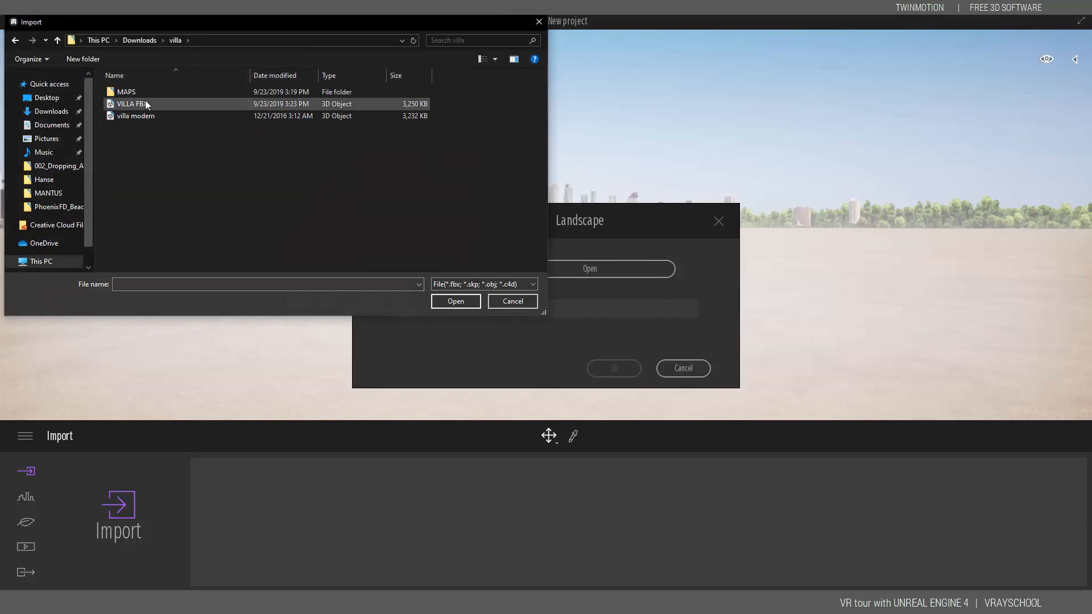
left_click(146, 104)
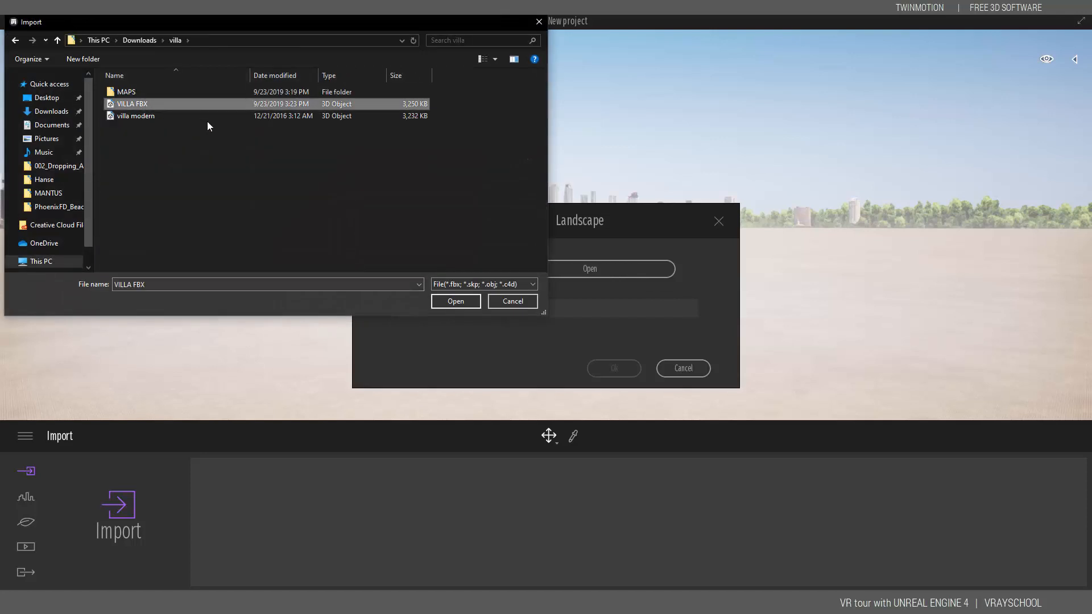
left_click(468, 285)
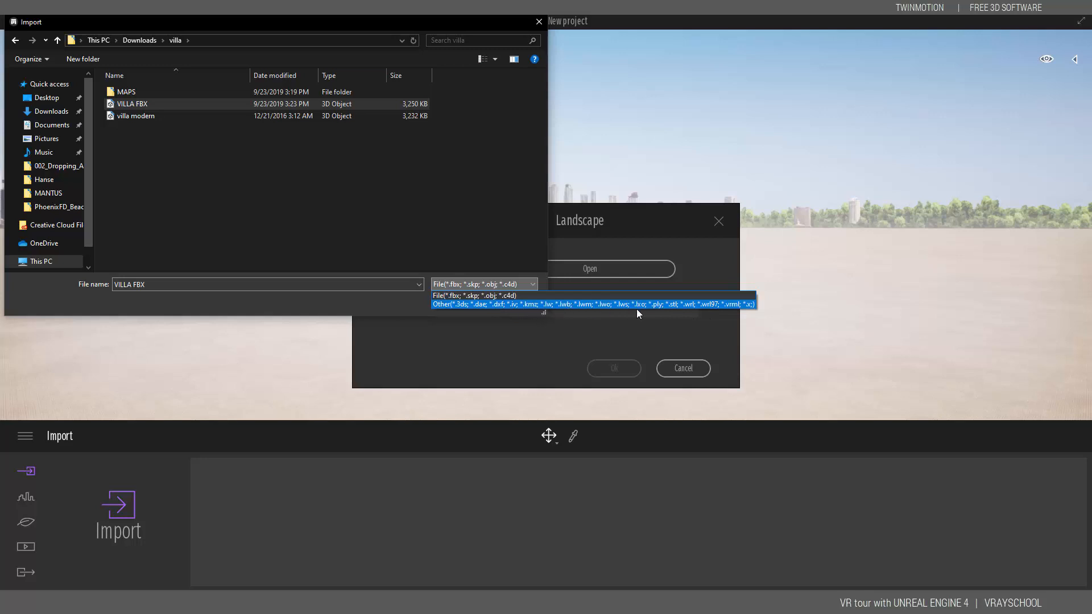
left_click(132, 104)
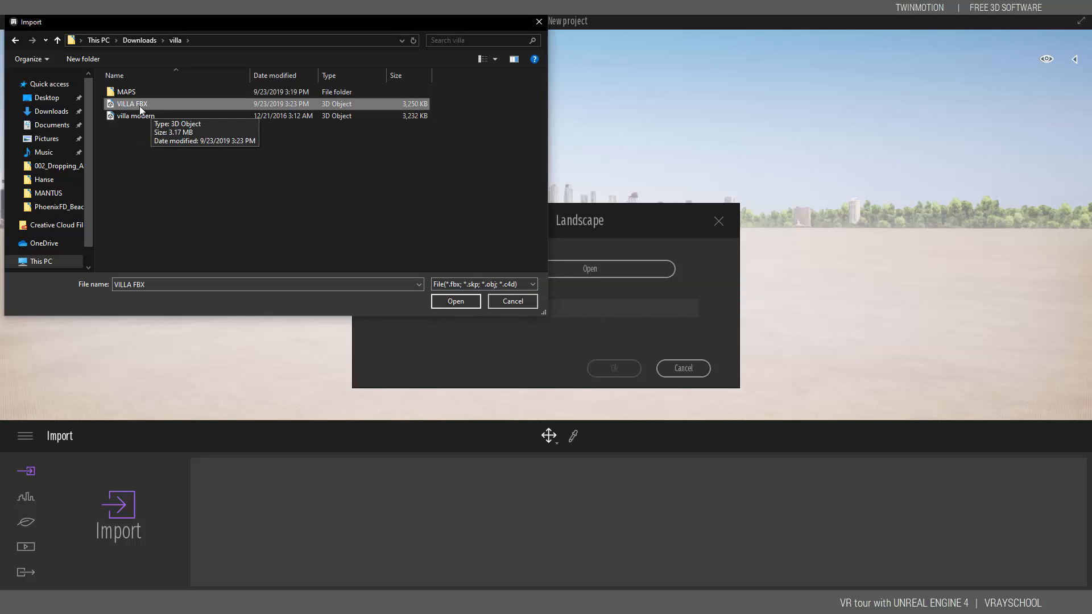
left_click(454, 302)
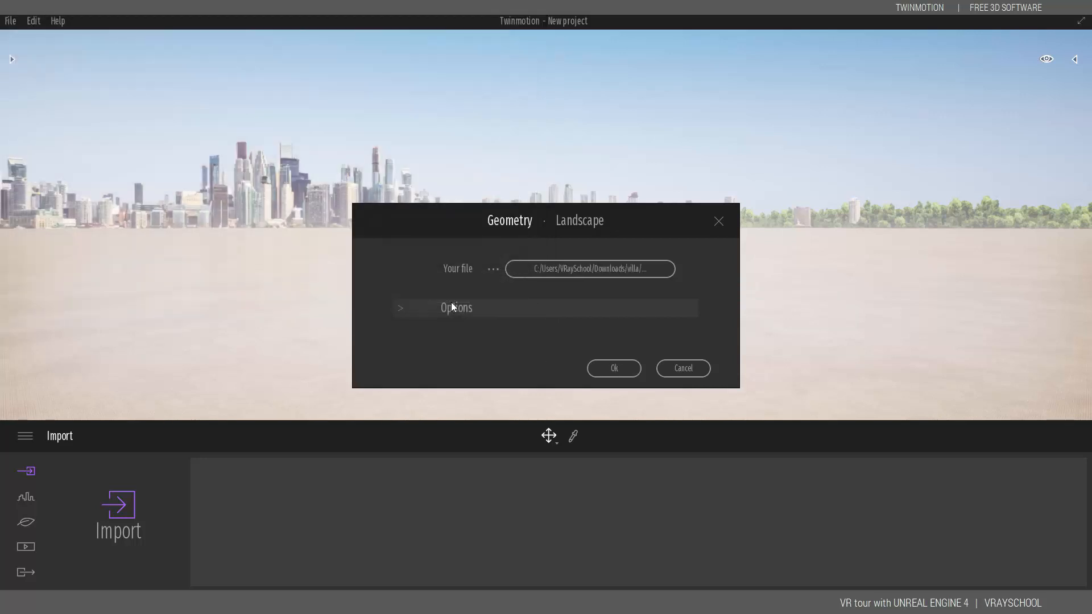
left_click(626, 368)
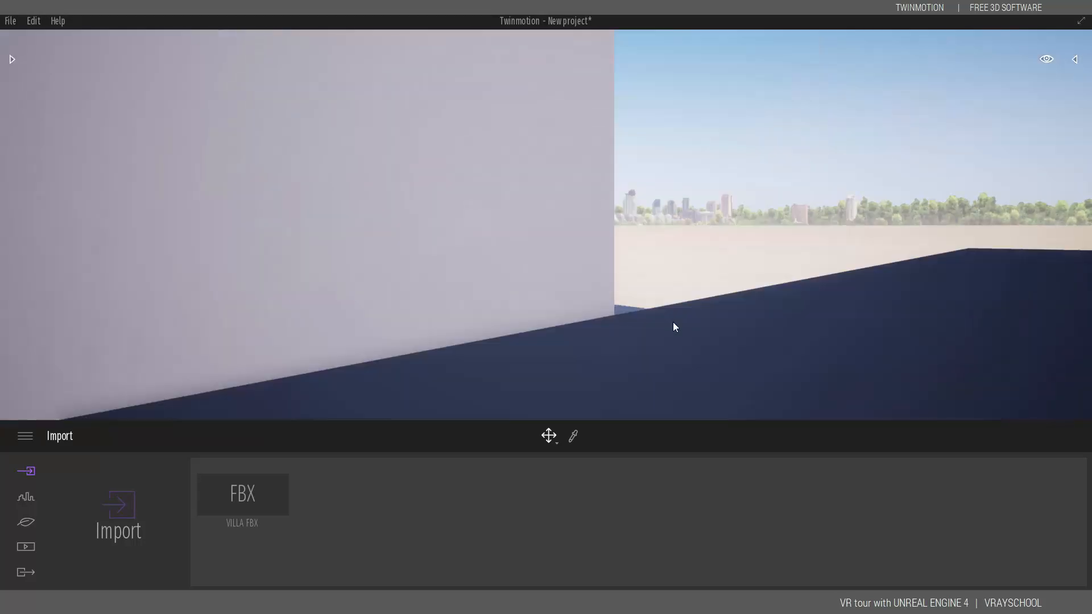
Step: Examine the imported villa from close up, inside and outside, ending with a view of the whole building
left_click(498, 210)
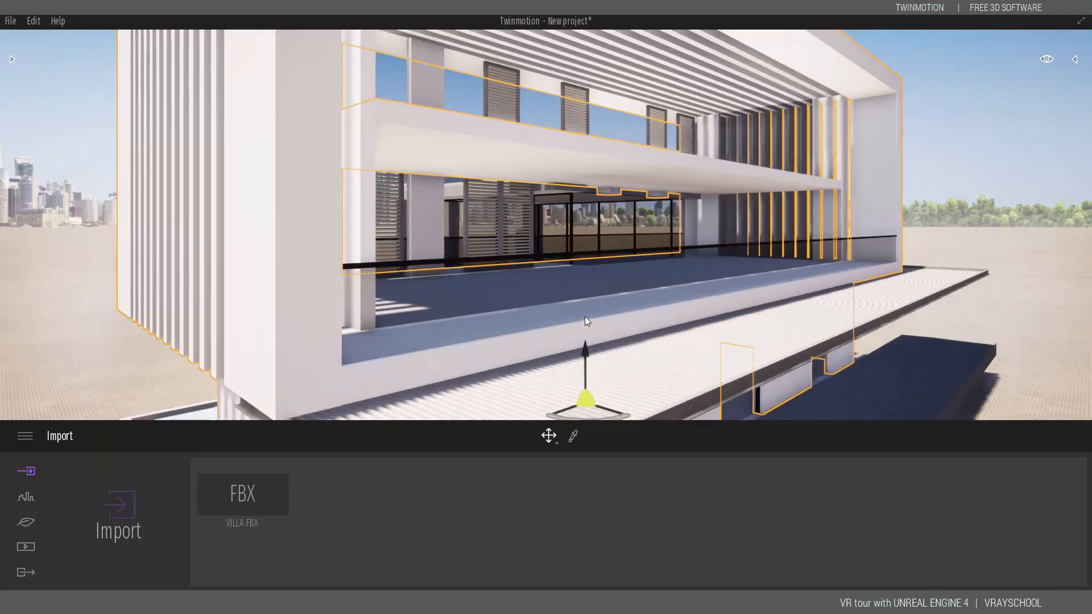
scroll(575, 324, "down", 3)
middle_click_drag(384, 346, 413, 445)
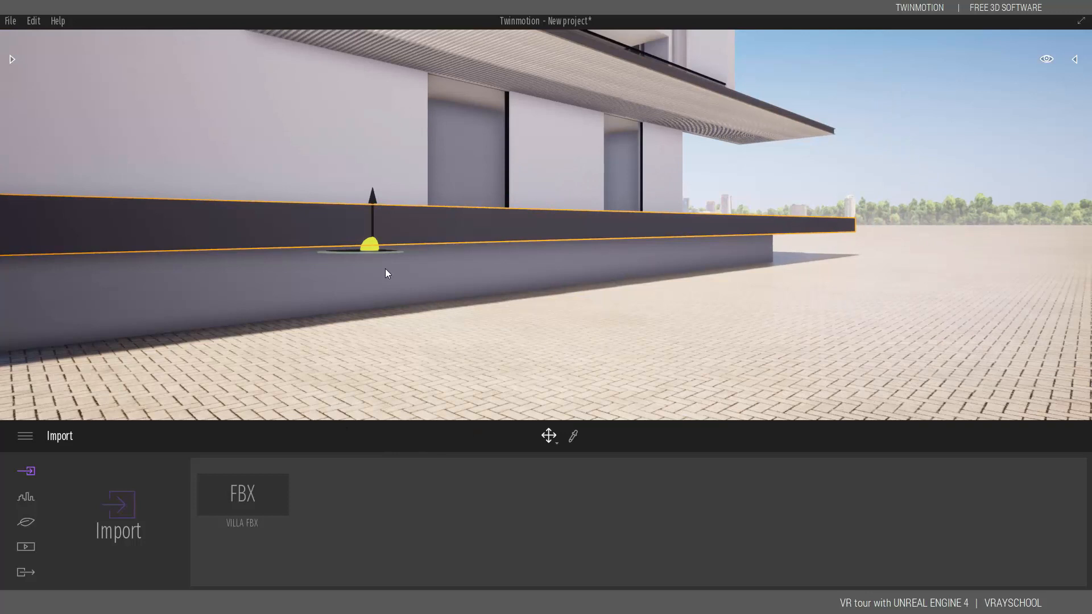
middle_click_drag(385, 269, 402, 279)
right_click_drag(403, 279, 654, 306)
middle_click_drag(62, 211, 144, 213)
scroll(142, 215, "up", 2)
scroll(141, 212, "down", 8)
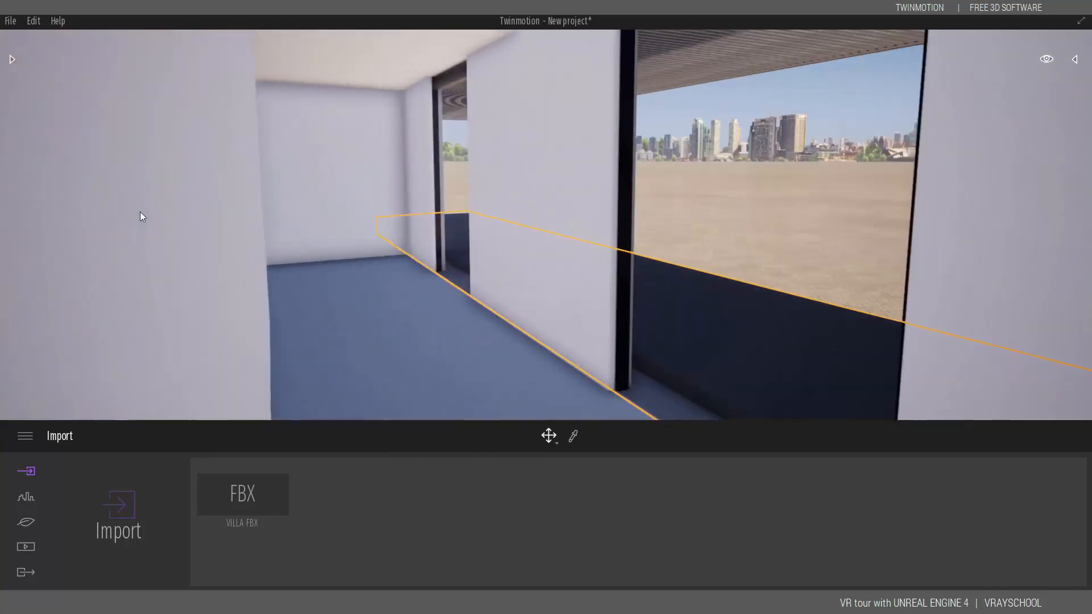
scroll(131, 209, "down", 8)
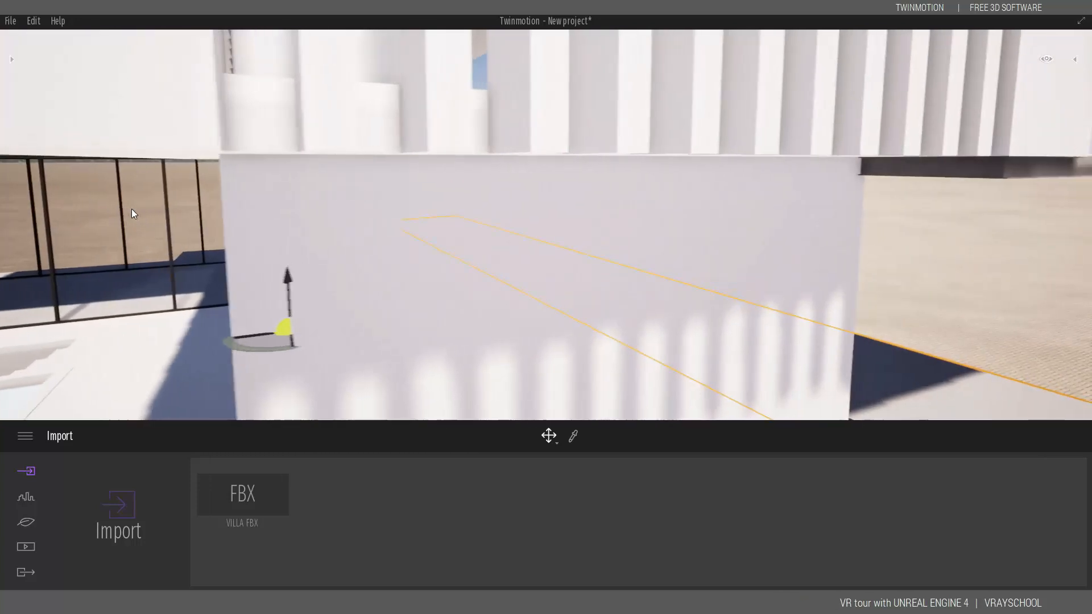
scroll(127, 207, "down", 6)
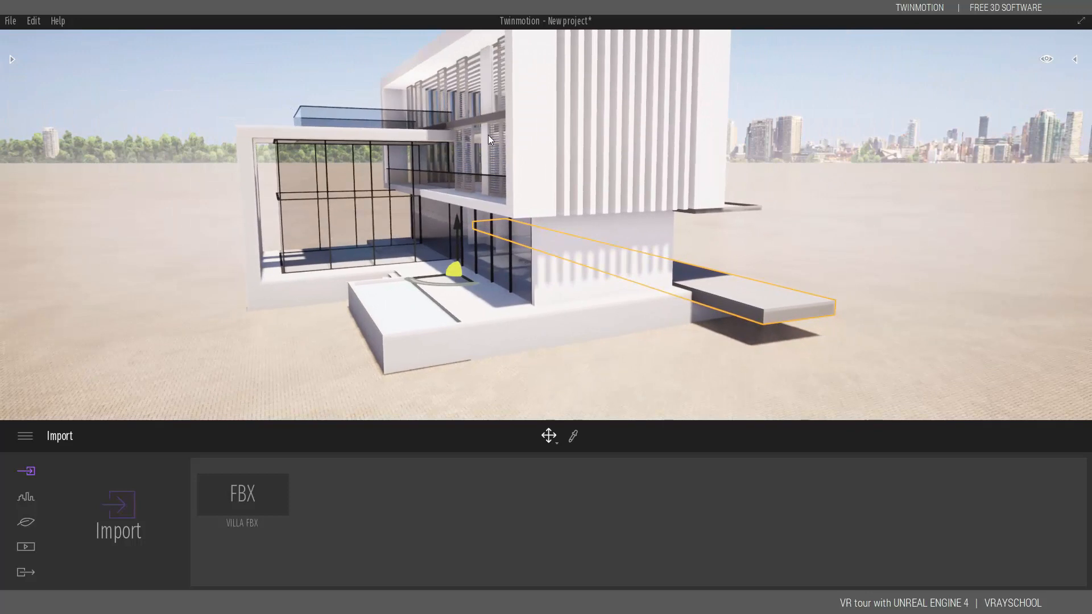
scroll(489, 135, "up", 3)
scroll(446, 192, "up", 3)
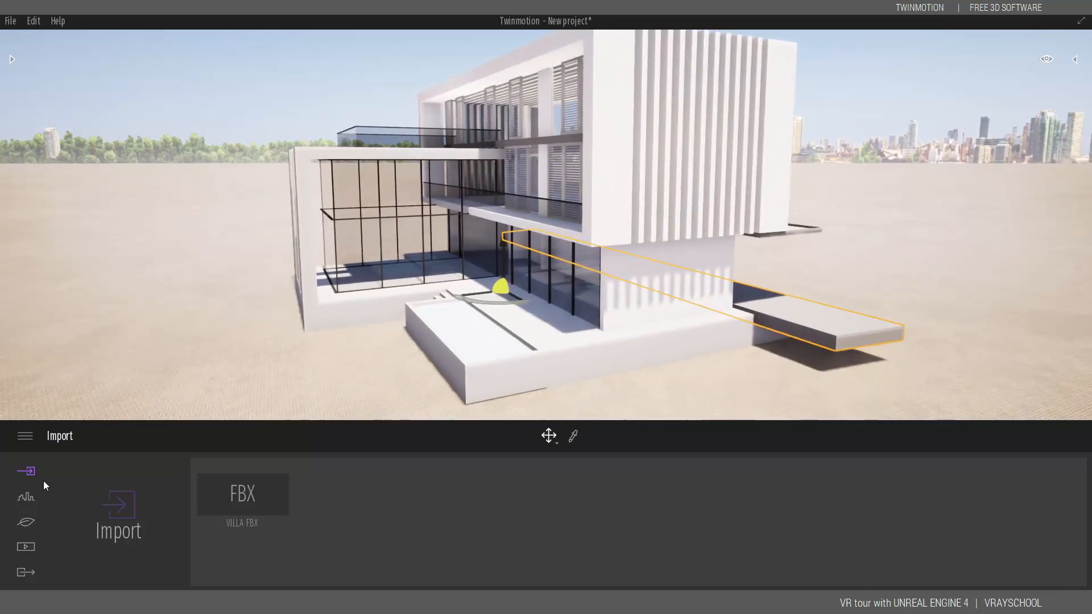
Step: Open the background picture choices in the urban context settings
left_click(26, 497)
left_click(381, 505)
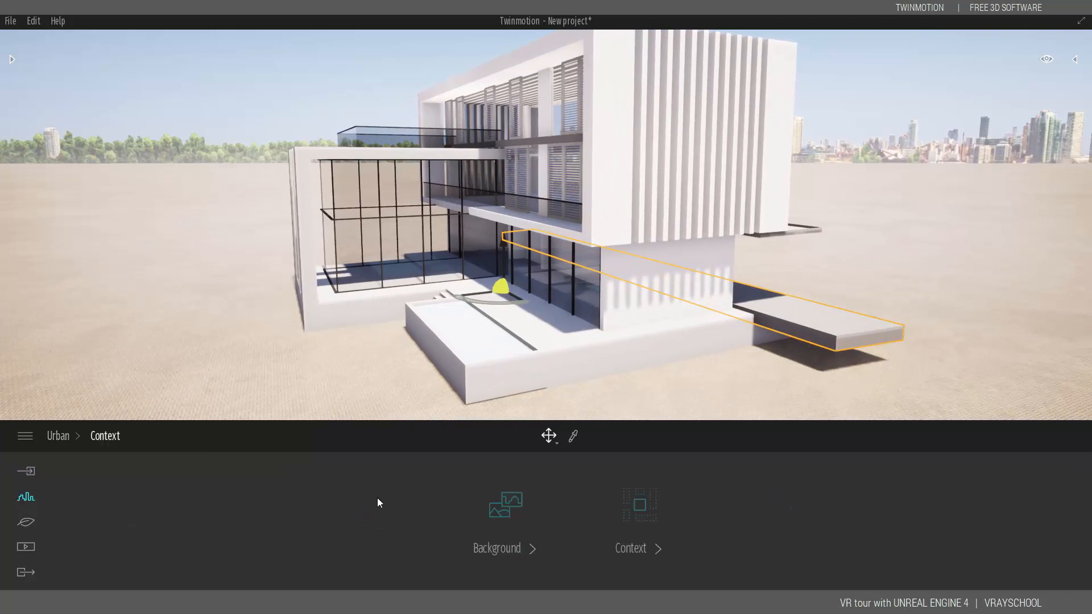
left_click(505, 516)
left_click(509, 505)
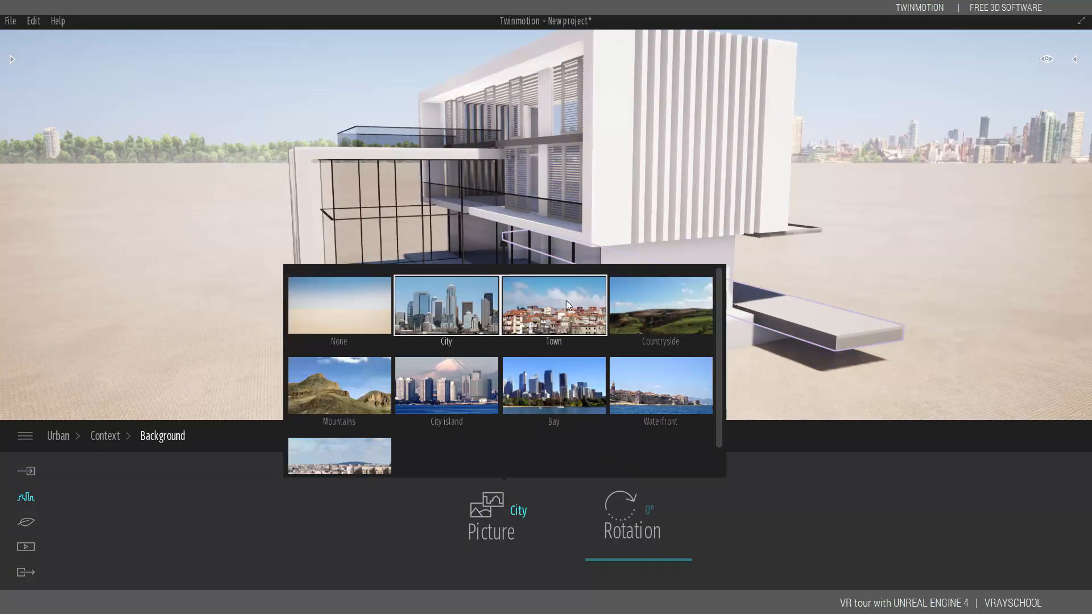
Step: Try the Town, Countryside, Mountains, City island, Bay, Waterfront and European pictures as the scene's background
left_click(550, 301)
left_click(679, 289)
left_click(376, 370)
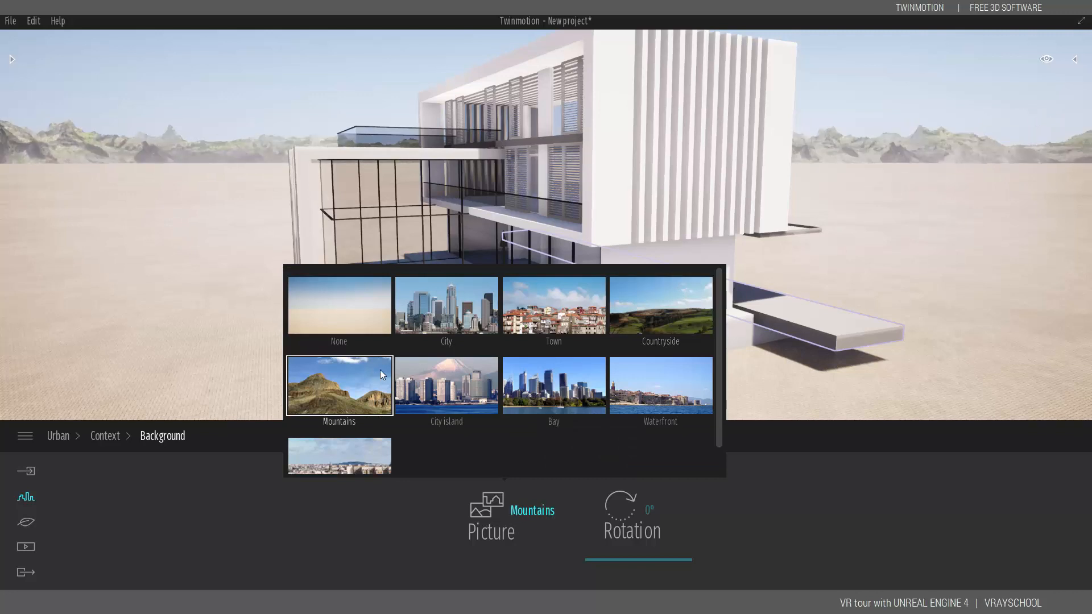
left_click(435, 374)
left_click(569, 375)
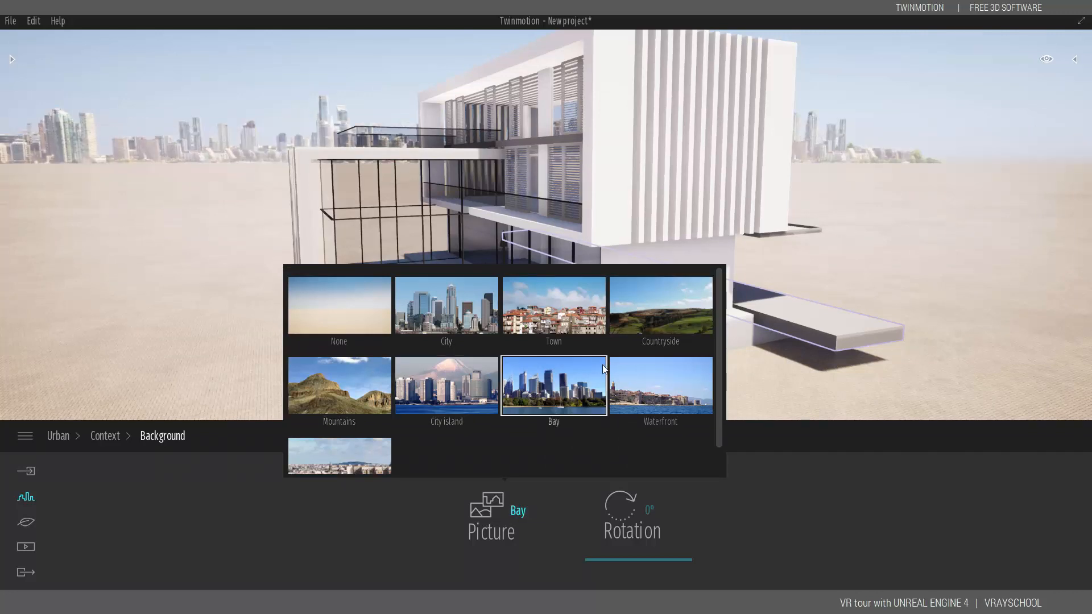
left_click(660, 376)
left_click(363, 455)
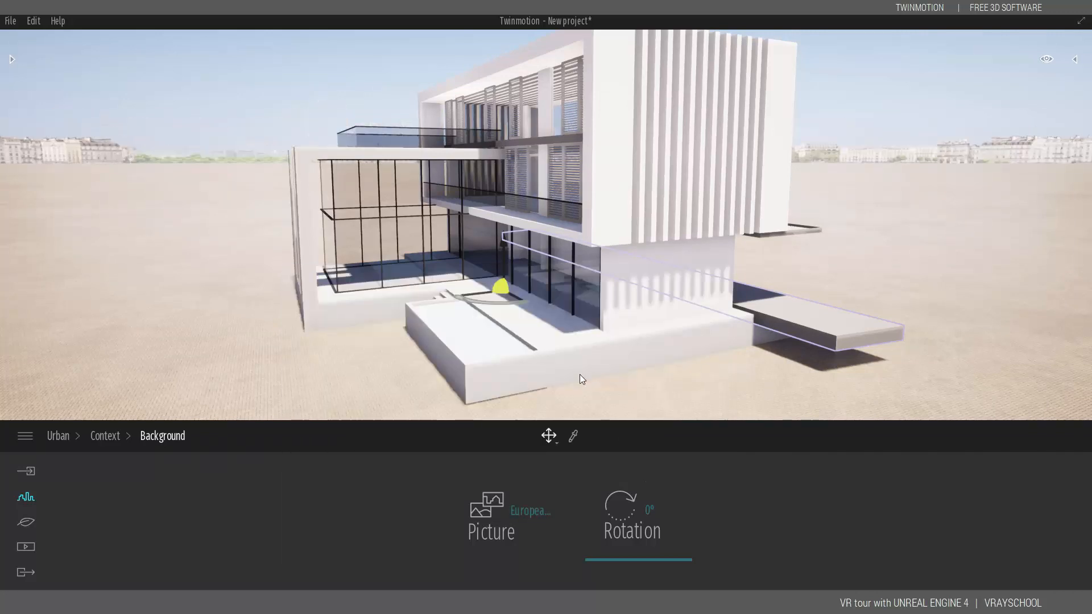
Step: Set the background picture to Countryside and rotate it to 218°
left_click(528, 500)
left_click(688, 288)
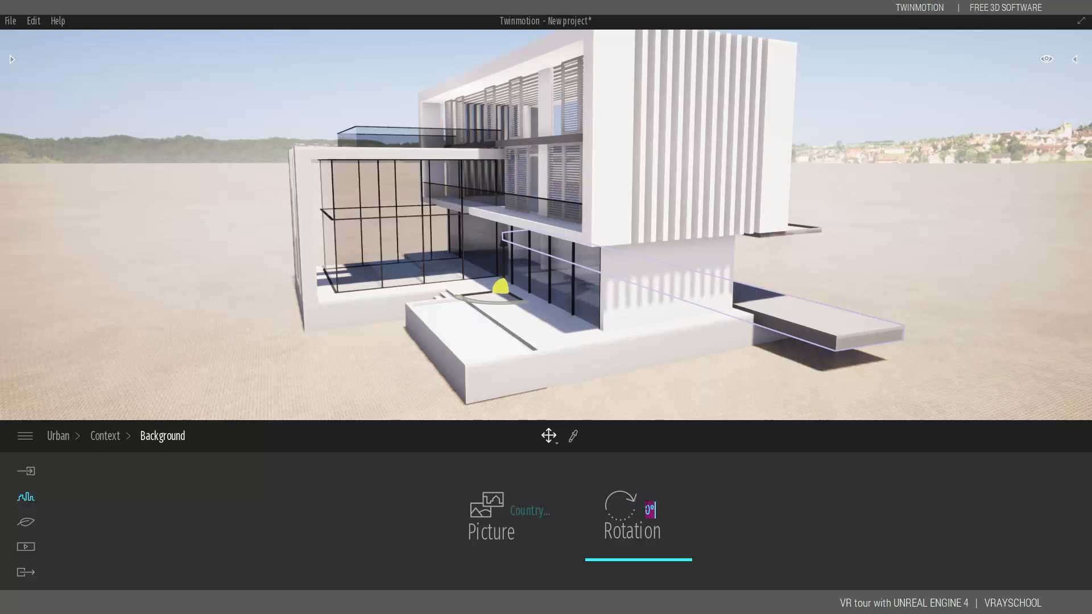
left_click_drag(637, 559, 639, 504)
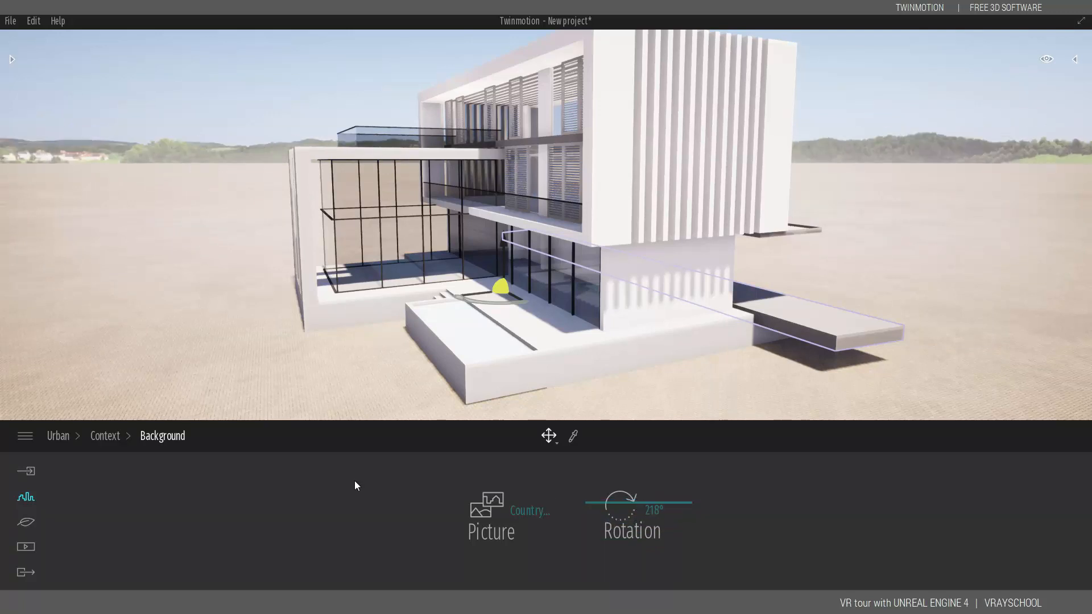
Step: Draw a character path on the ground around the villa, from its far side past the pool front to behind the terrace slab
left_click(25, 499)
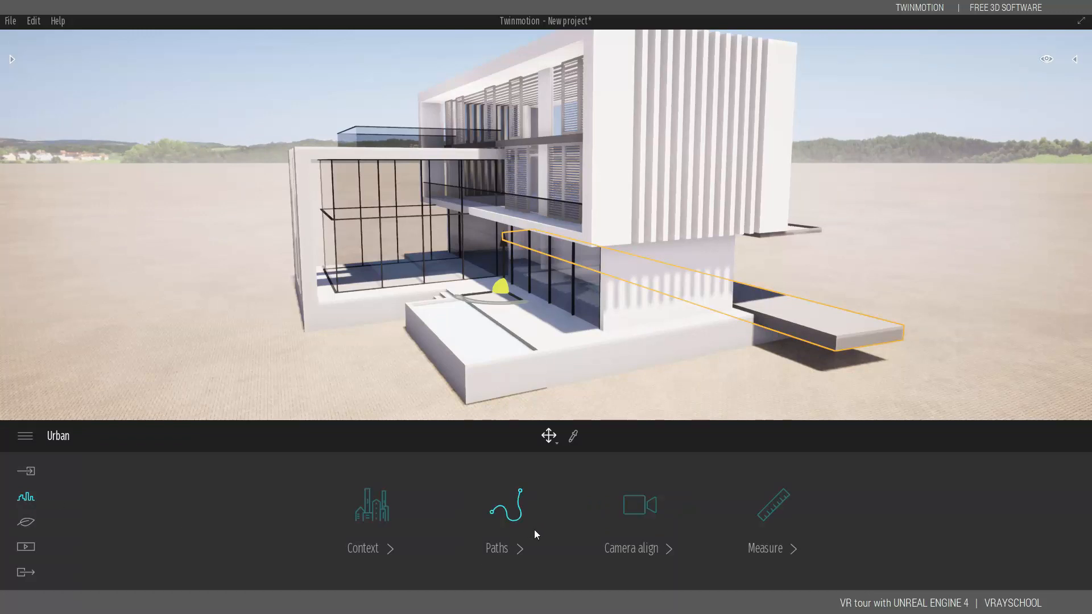
left_click(502, 549)
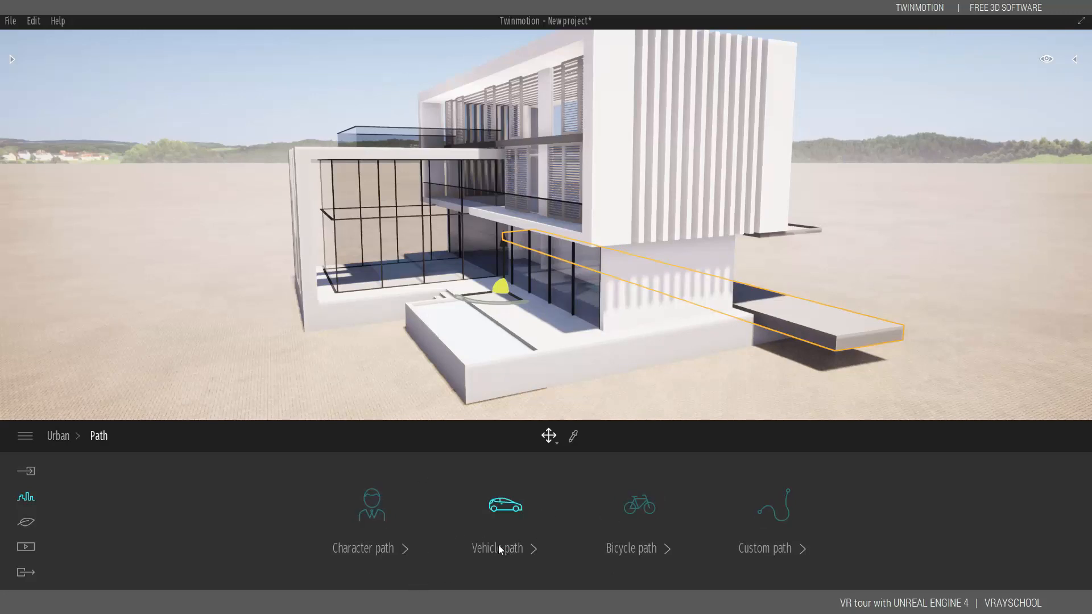
left_click(375, 550)
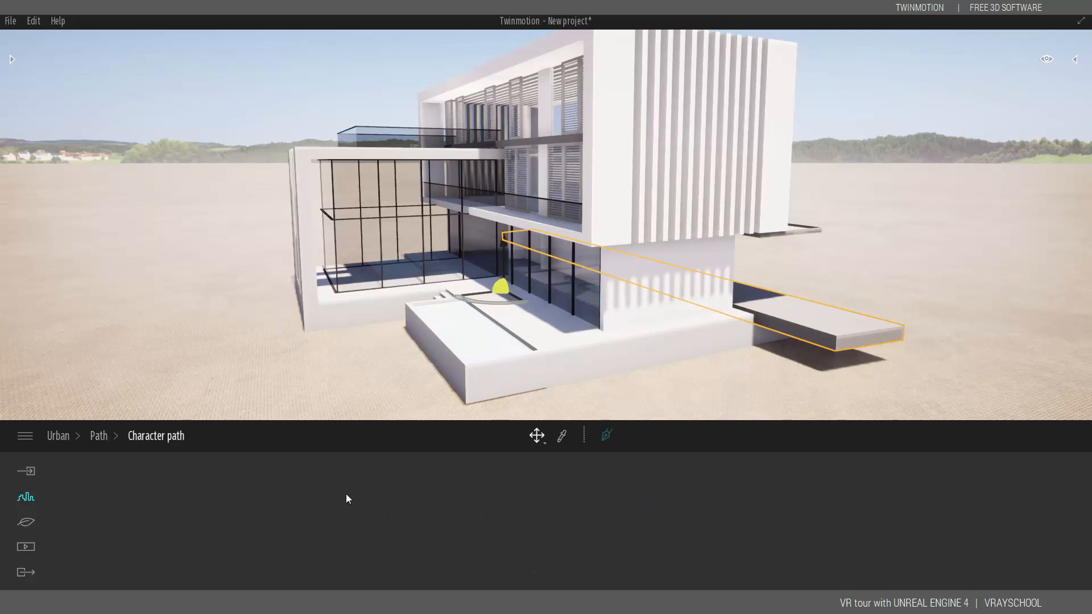
left_click(605, 437)
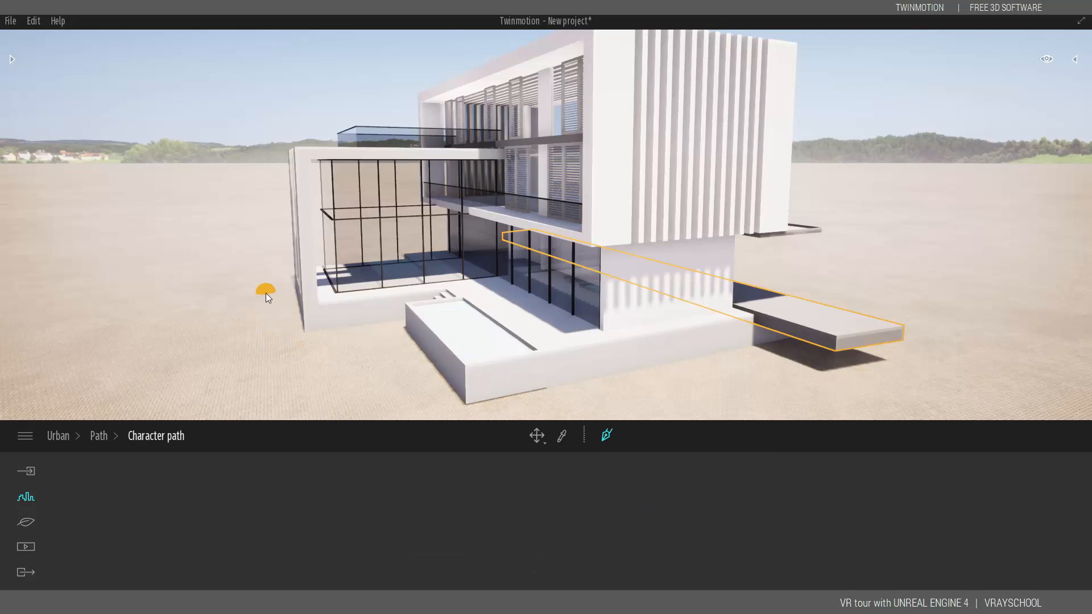
left_click(313, 391)
left_click(681, 401)
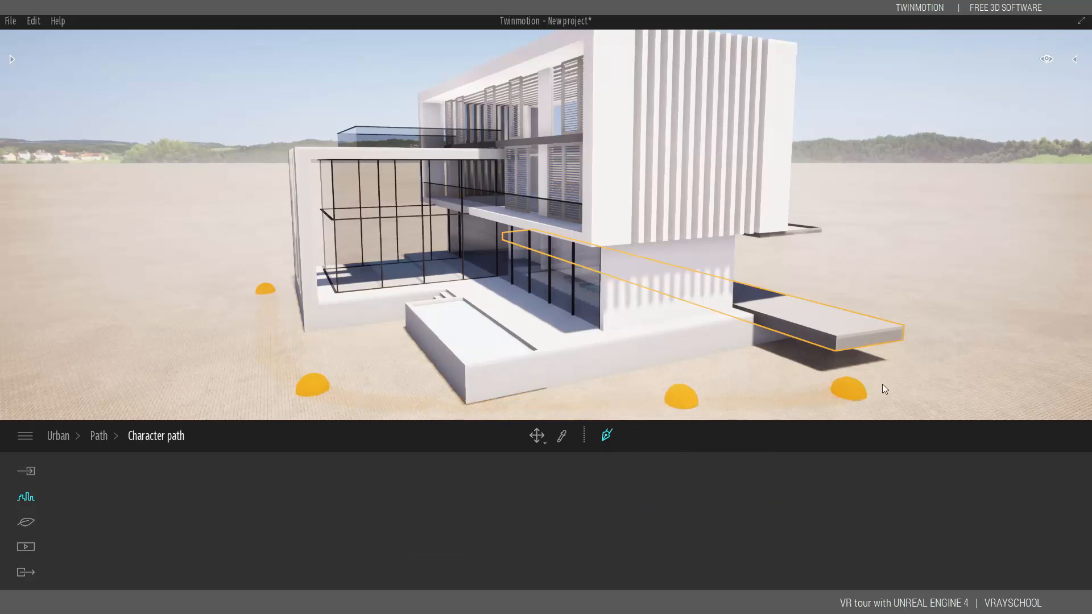
left_click(975, 309)
left_click(780, 264)
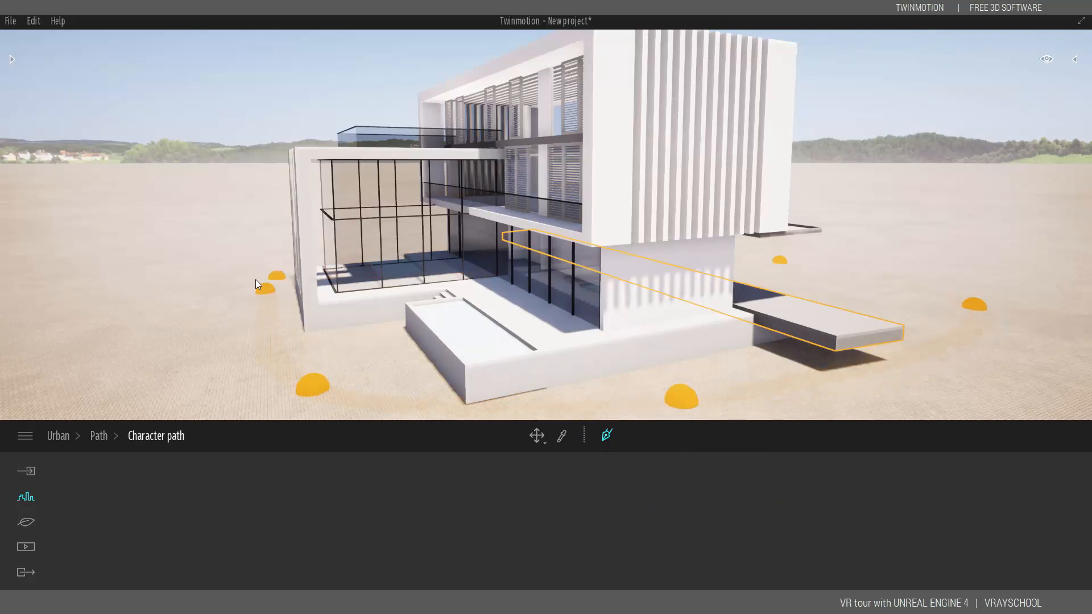
left_click(266, 257)
right_click(115, 257)
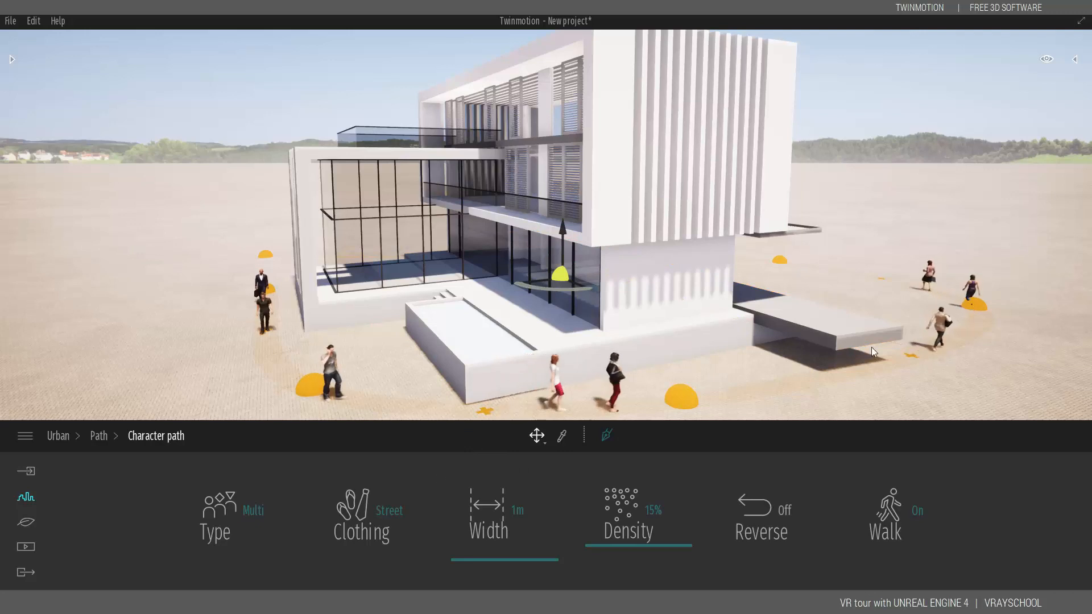
Step: Try Office, Travel and Traditional middle east clothing for the path's characters, settling on Beach
left_click(250, 511)
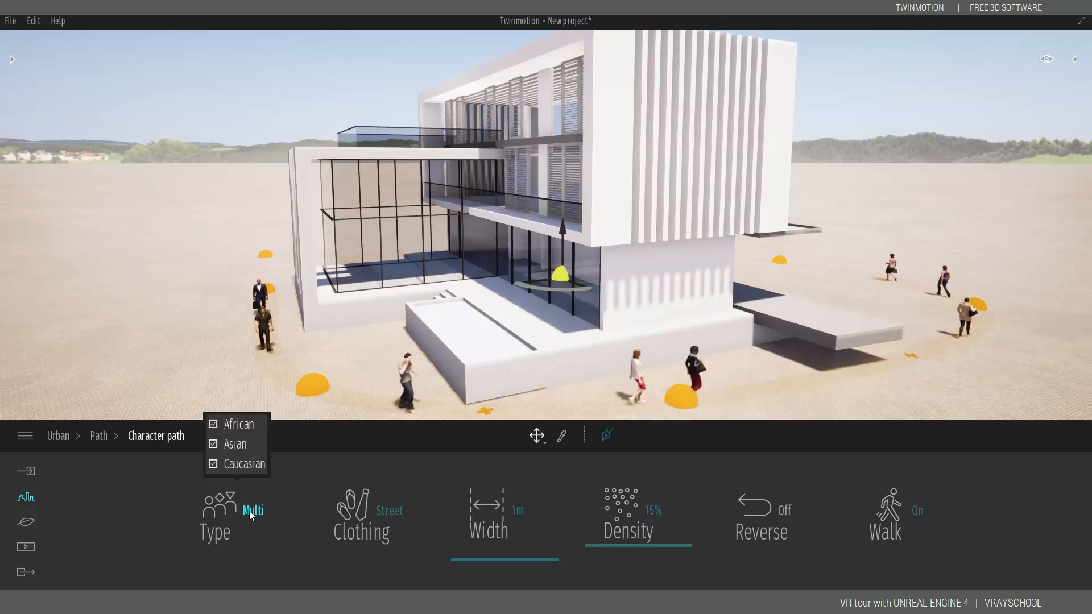
left_click(389, 511)
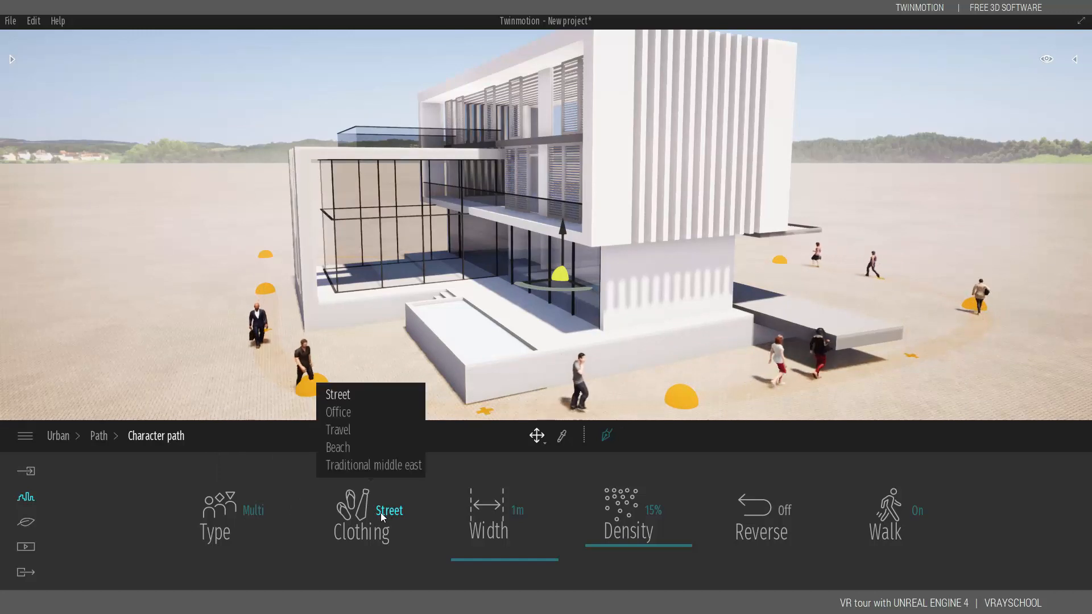
left_click(338, 412)
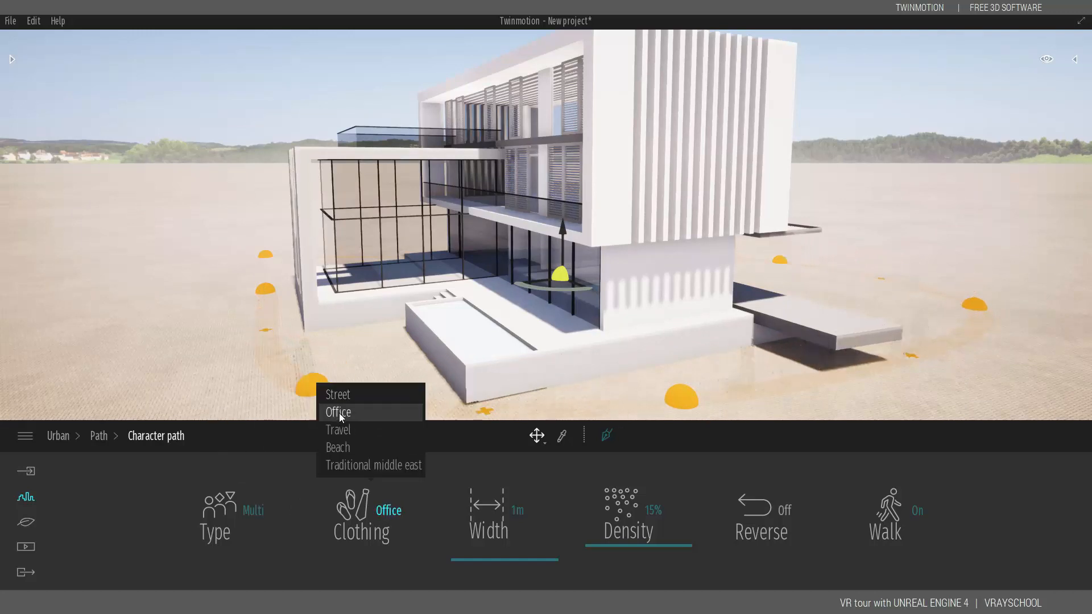
left_click(339, 430)
left_click(339, 447)
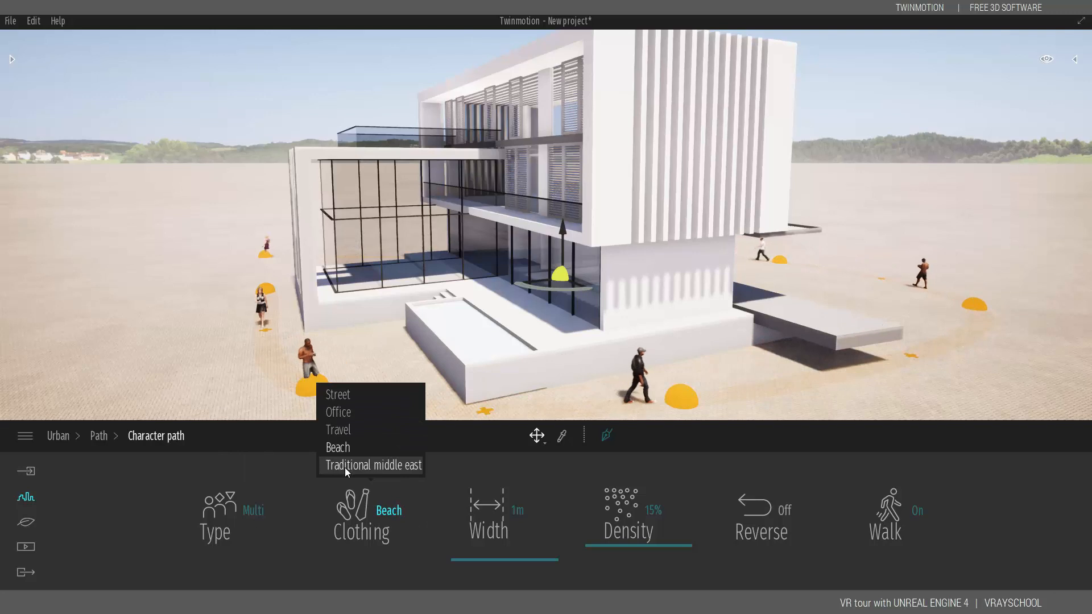
left_click(345, 467)
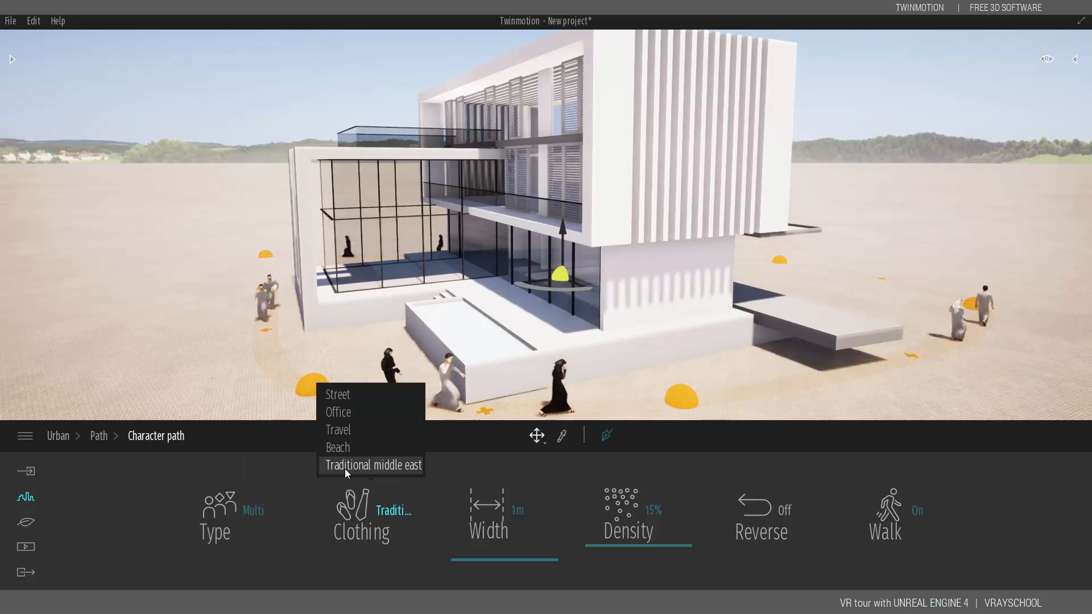
left_click(339, 447)
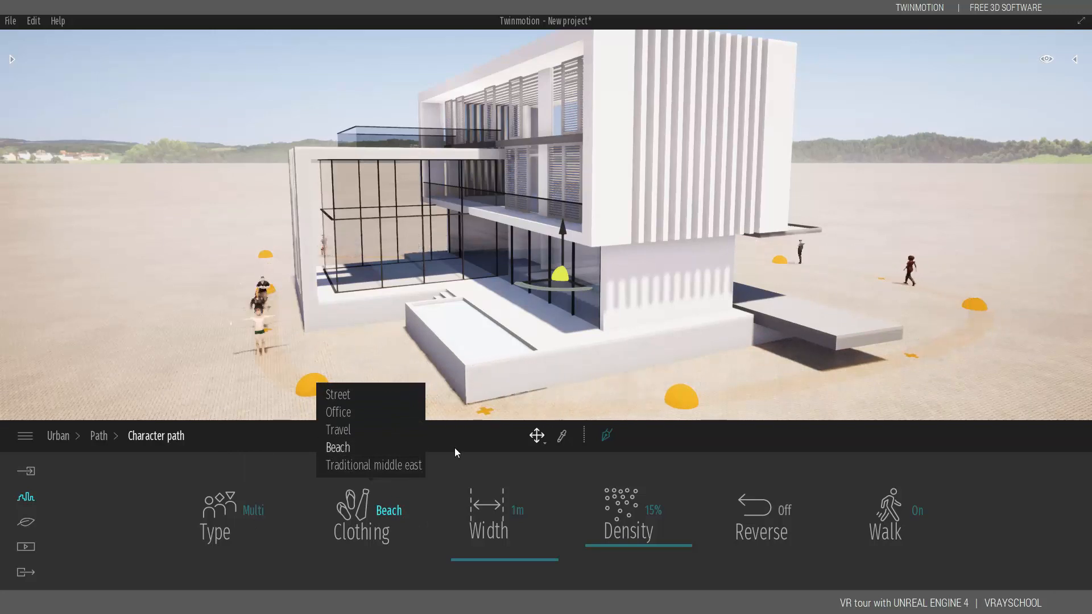
Step: Set the character path's width to 6 m and its density to 76%
left_click_drag(500, 560, 508, 509)
left_click_drag(617, 550, 611, 510)
mouse_move(608, 491)
left_mouse_down()
mouse_move(605, 468)
mouse_move(605, 509)
mouse_move(605, 488)
left_mouse_up()
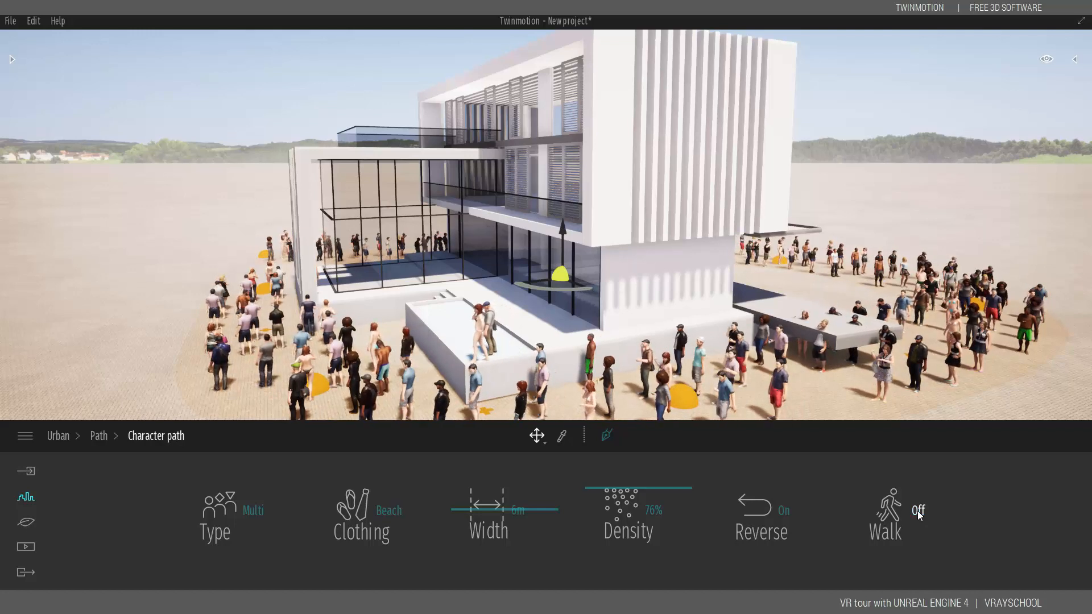
Step: Select the character path around the villa and delete it
left_click(25, 524)
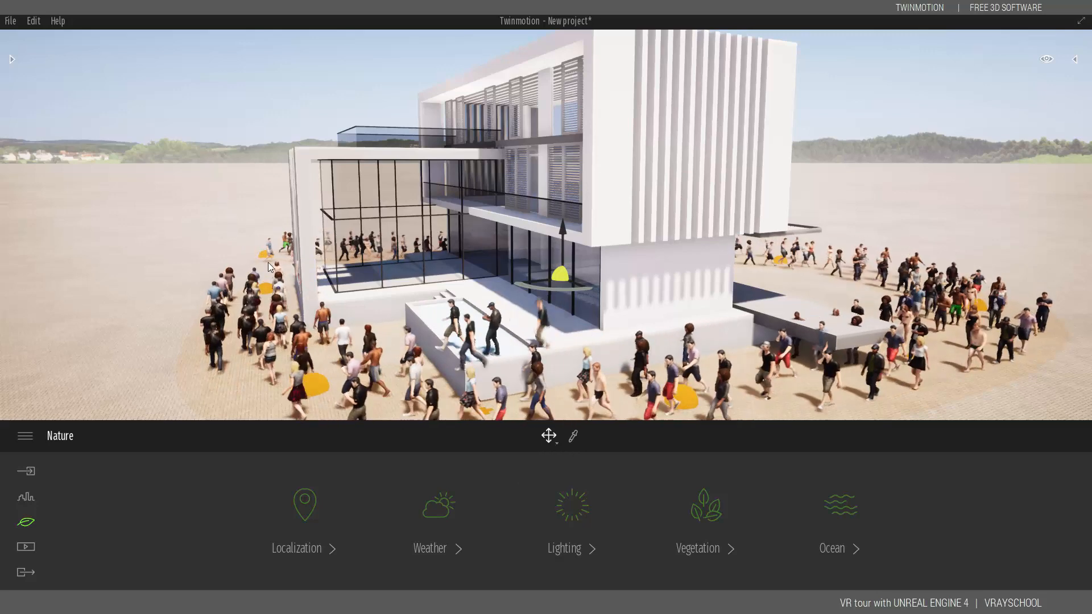
left_click(268, 262)
left_click(343, 309)
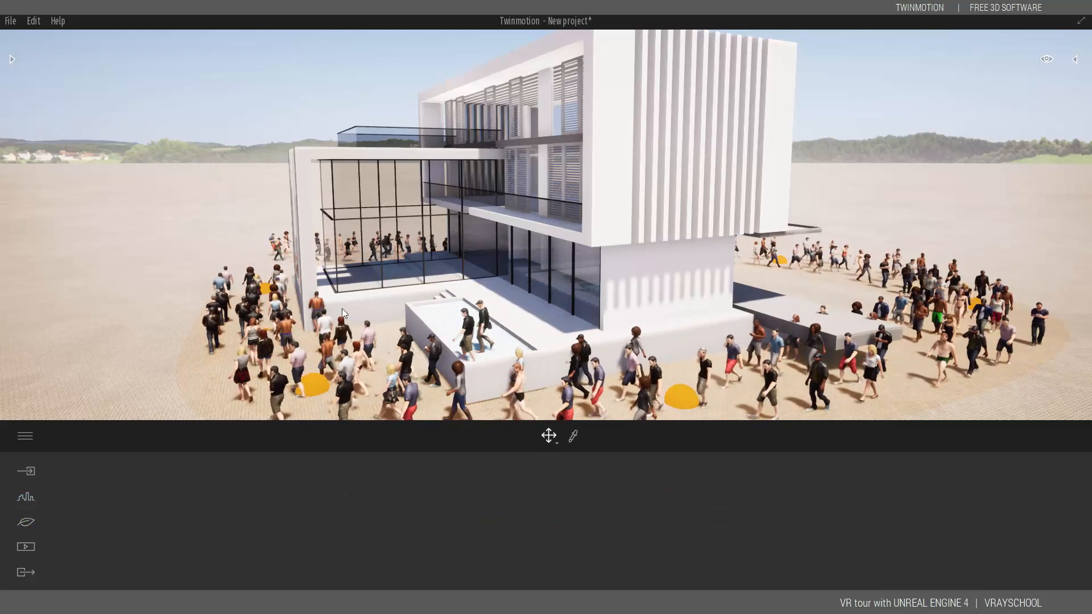
left_click(269, 315)
key("Escape")
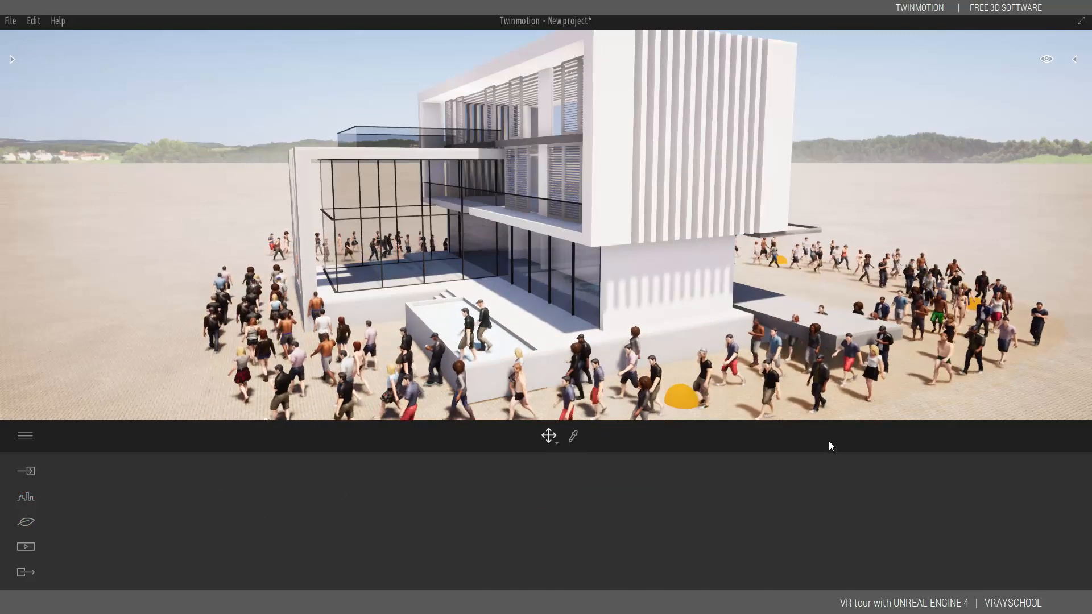
key("Delete")
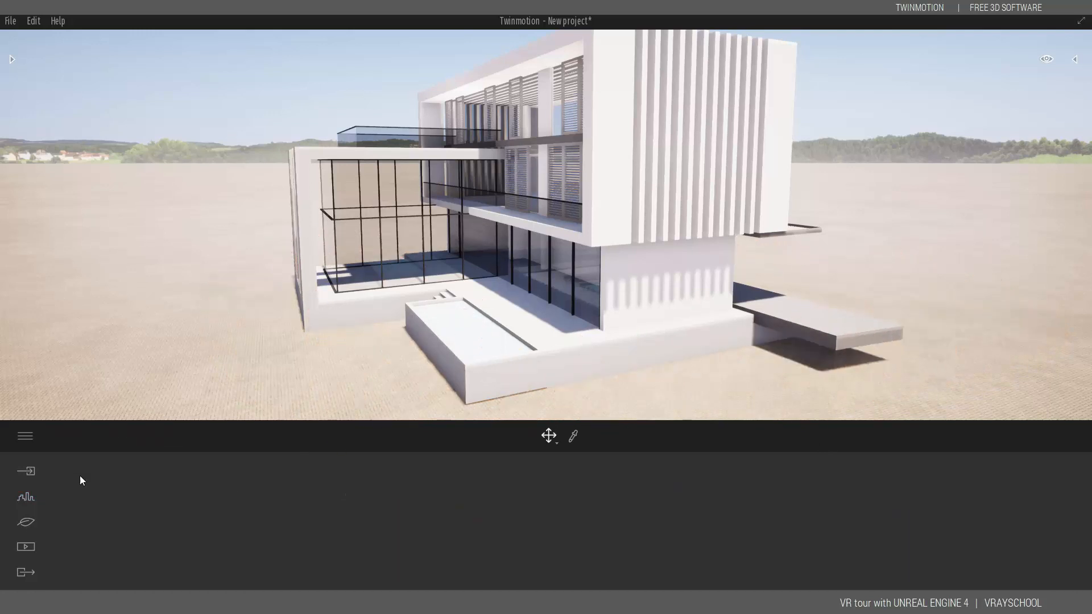
Step: Paint Long grass 01 from the nature vegetation set over the ground on both sides and in front of the villa
left_click(26, 524)
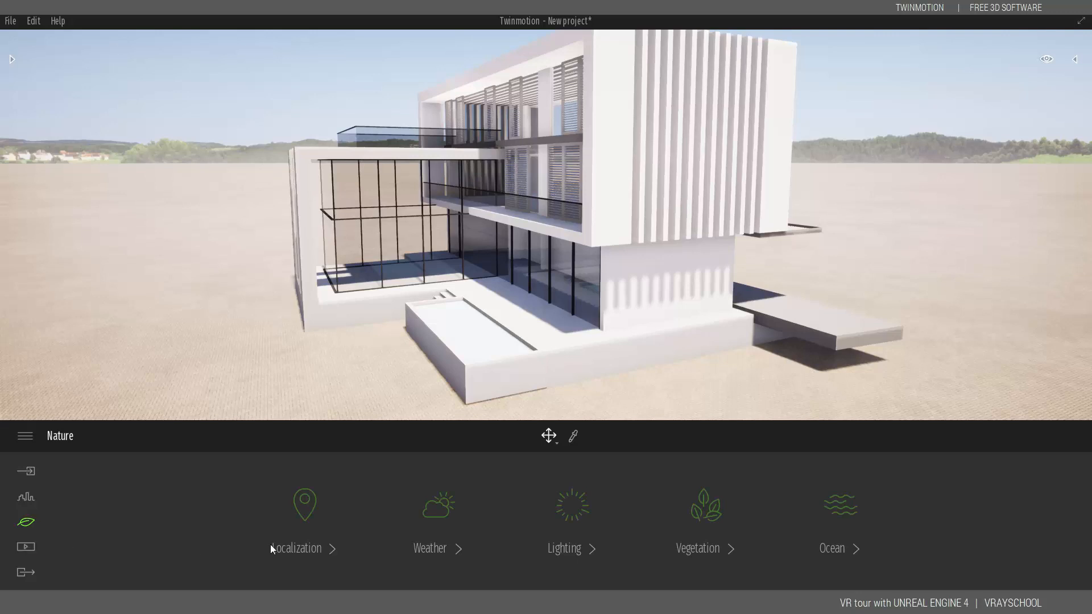
left_click(716, 507)
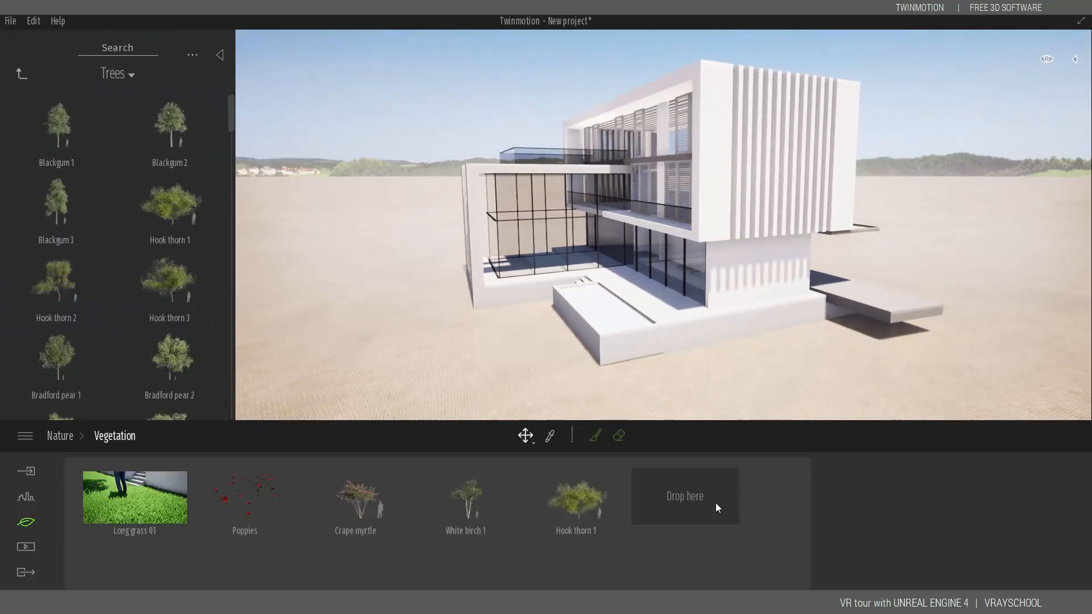
left_click(139, 511)
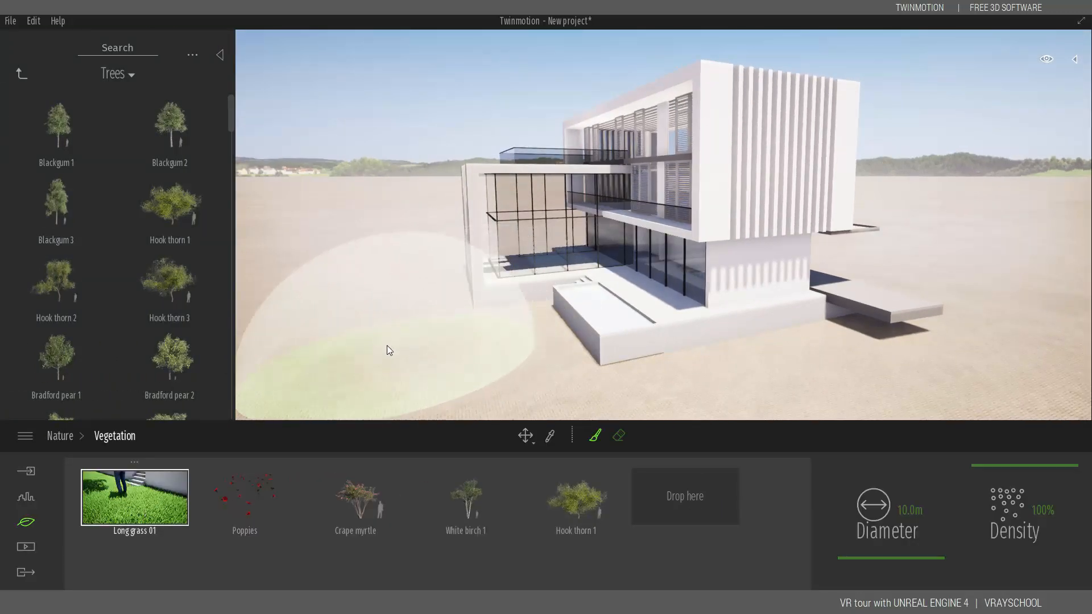
mouse_move(365, 359)
left_mouse_down()
mouse_move(431, 445)
mouse_move(336, 234)
mouse_move(350, 293)
mouse_move(374, 266)
mouse_move(443, 268)
left_mouse_up()
mouse_move(1004, 240)
left_mouse_down()
mouse_move(1033, 384)
mouse_move(979, 381)
left_mouse_up()
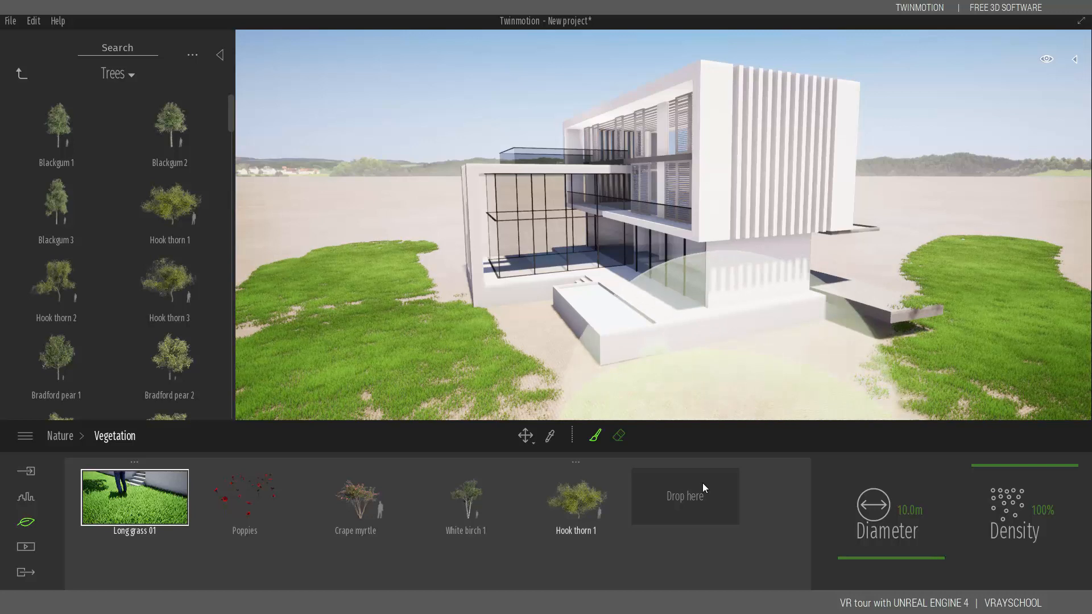
Step: Set the vegetation brush diameter to 4.4 m and fill bare grass patches beside the glazed wing and behind the terrace slab
mouse_move(892, 557)
left_mouse_down()
mouse_move(885, 545)
mouse_move(881, 564)
left_mouse_up()
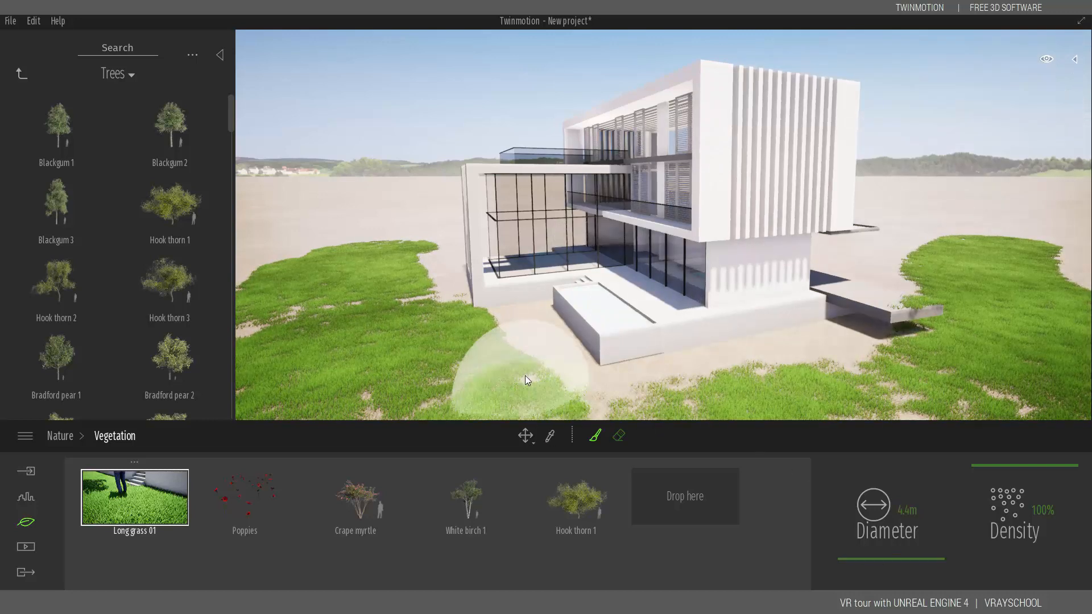
mouse_move(517, 323)
left_mouse_down()
mouse_move(527, 387)
mouse_move(859, 385)
mouse_move(711, 387)
mouse_move(429, 302)
left_mouse_up()
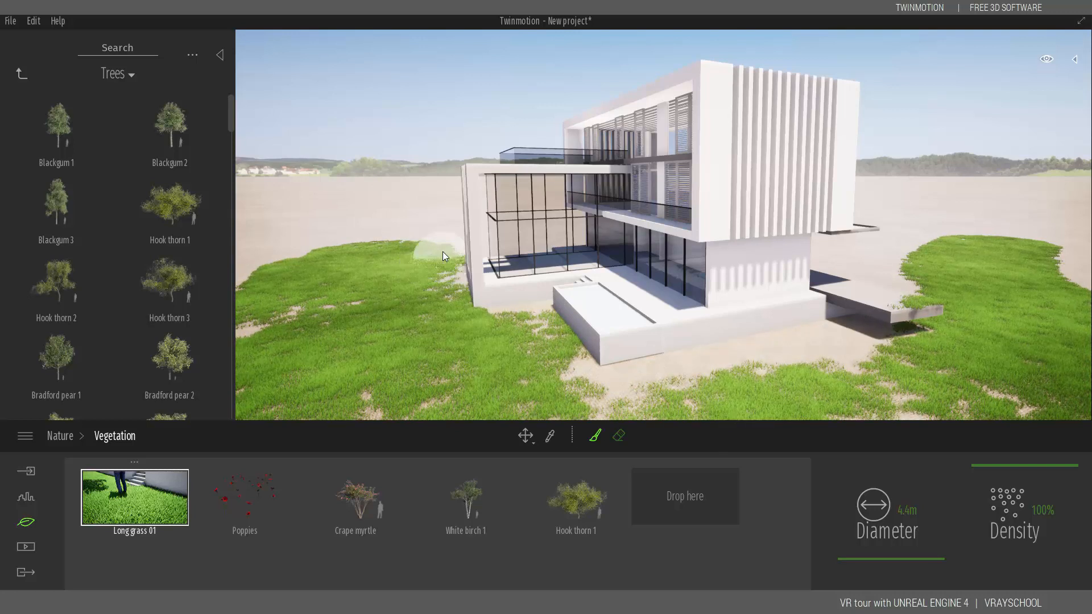
left_click_drag(240, 265, 305, 283)
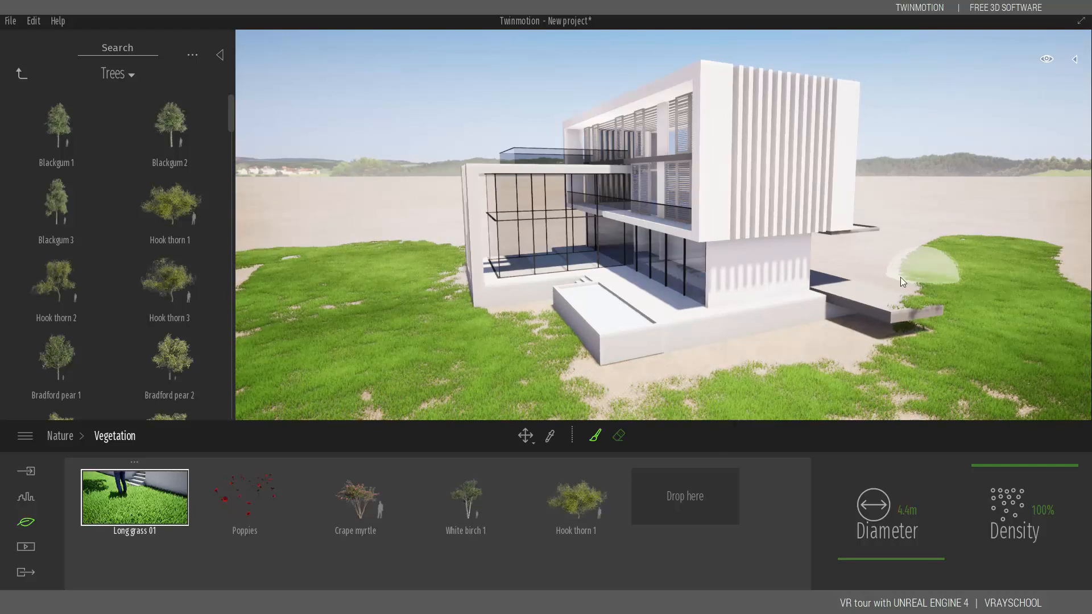
left_click_drag(900, 279, 962, 243)
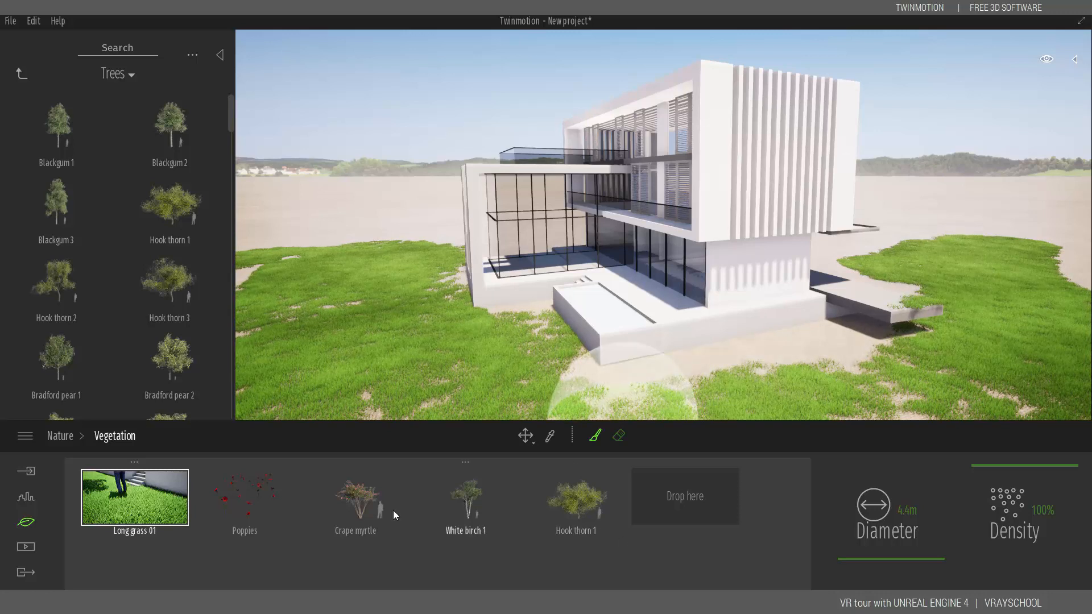
Step: Paint patches of Poppies on the lawns beside the pool, behind the glazed wing and beyond the terrace slab
left_click(250, 498)
mouse_move(425, 309)
left_mouse_down()
mouse_move(419, 358)
mouse_move(527, 406)
left_mouse_up()
left_click(345, 238)
left_click(1047, 356)
left_click(1004, 243)
Step: Paint White birch 1 trees along the back of both lawns and Hook thorn 1 trees among the birches beyond the glazed wing
left_click(470, 517)
left_click(319, 248)
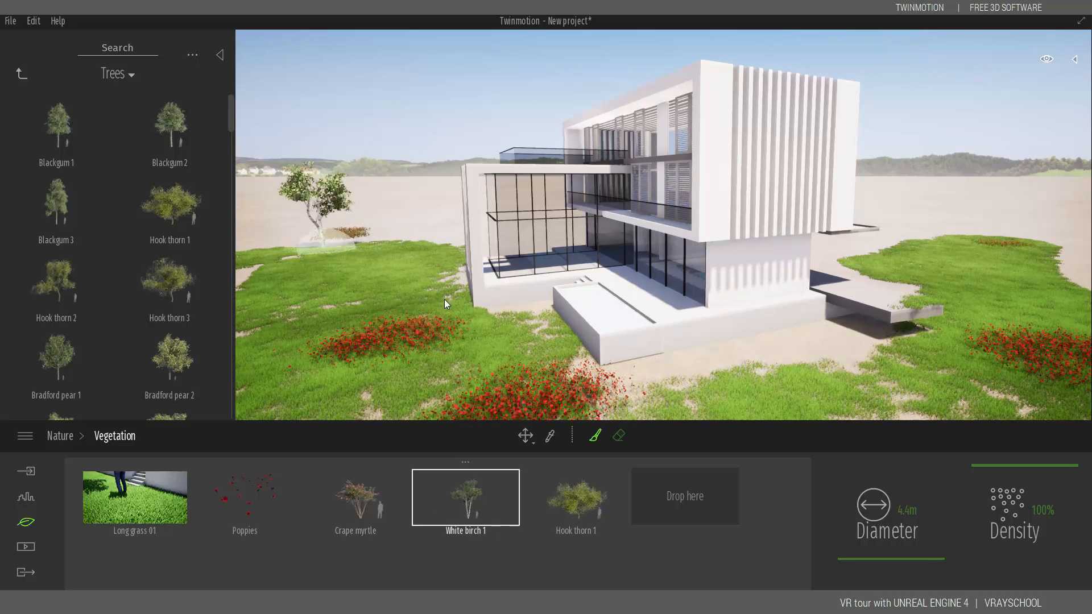
left_click(1006, 248)
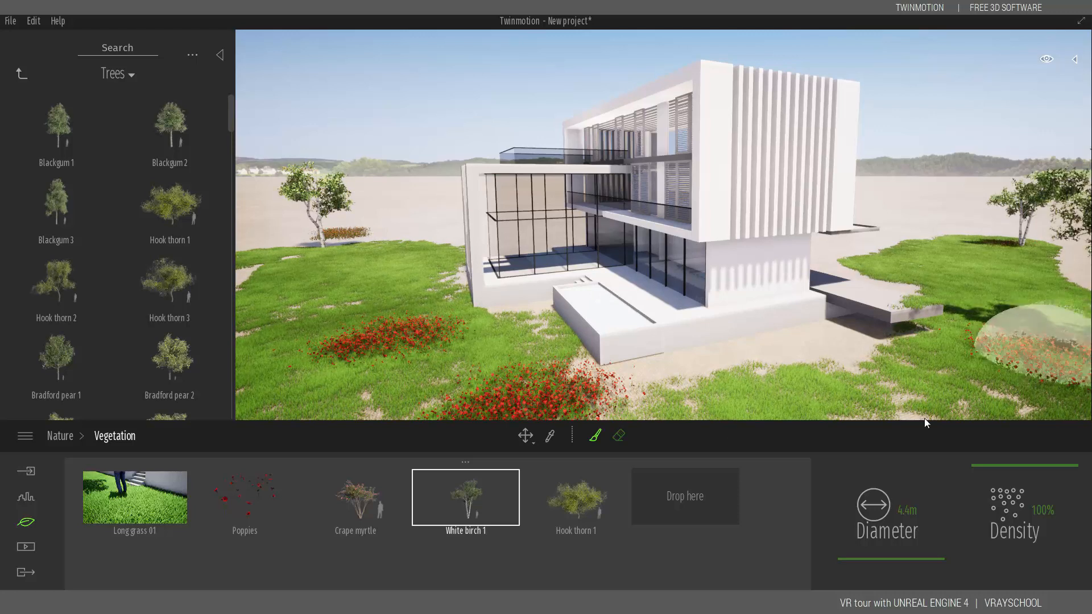
left_click(289, 257)
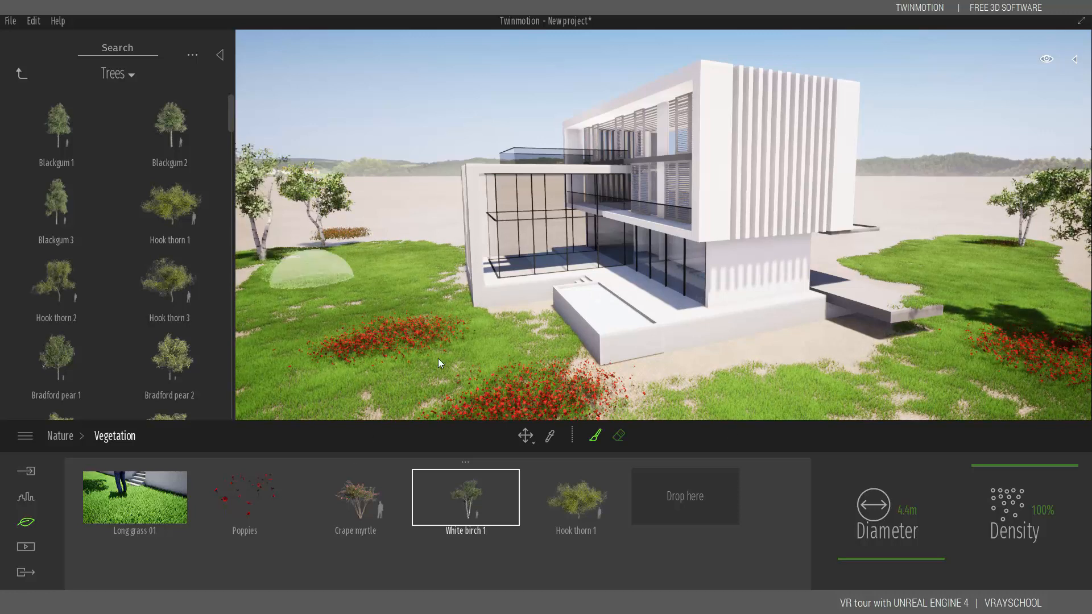
left_click(575, 505)
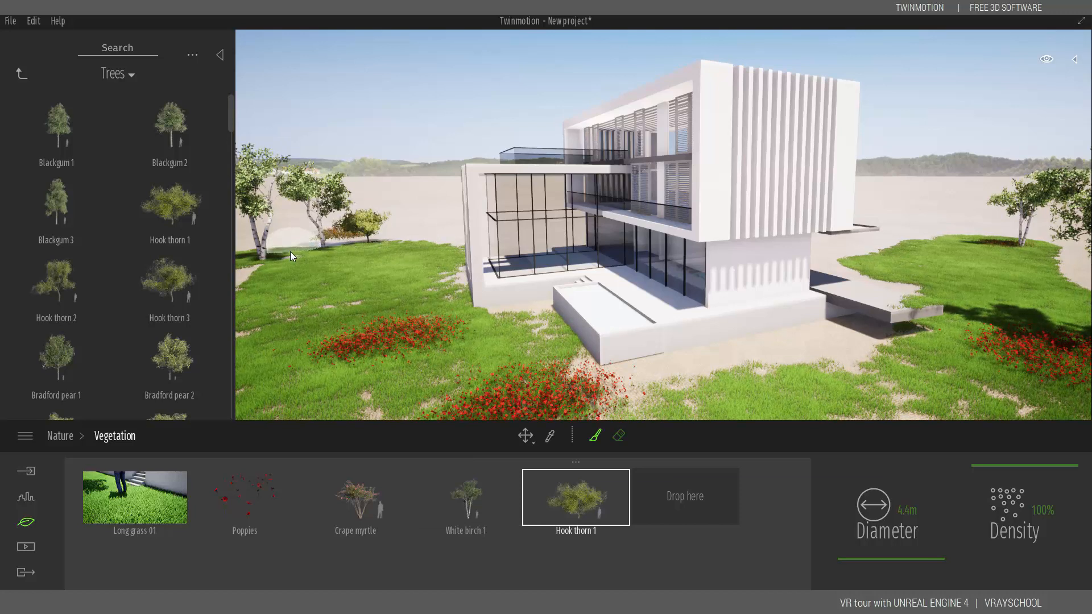
left_click(274, 259)
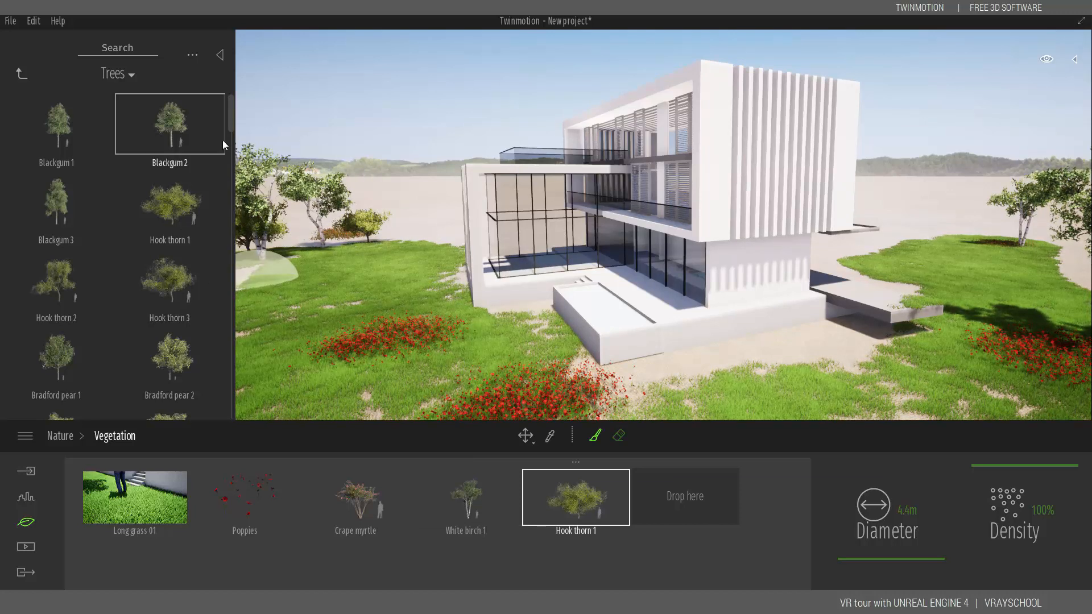
Step: Place a Queen palm 1 and a Palmetto 3 among the trees behind the lawn on the glazed-wing side
scroll(224, 145, "down", 8)
scroll(211, 285, "down", 10)
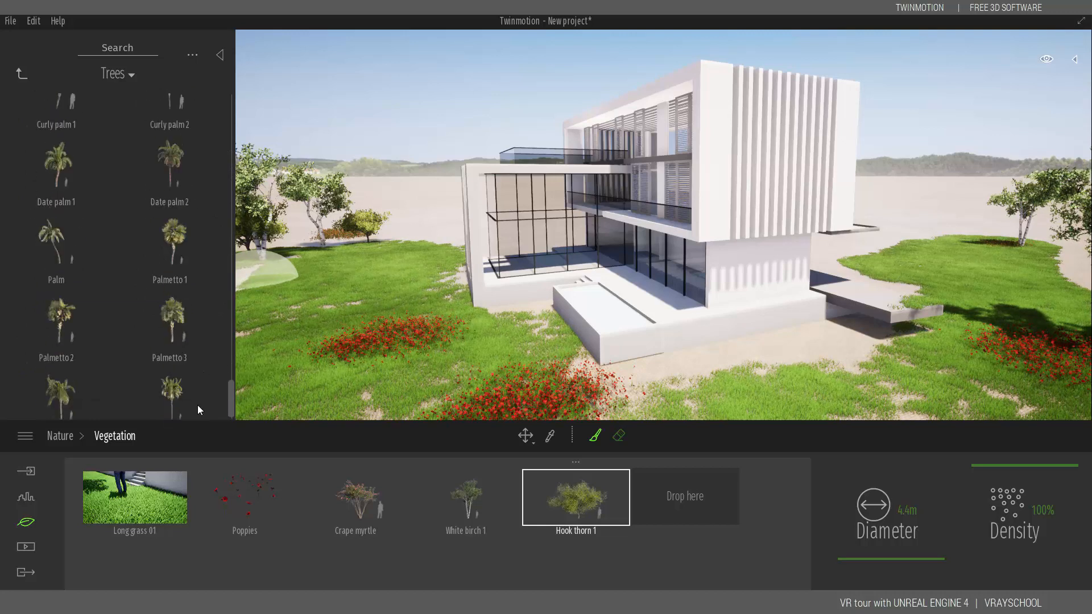
left_click_drag(93, 384, 326, 248)
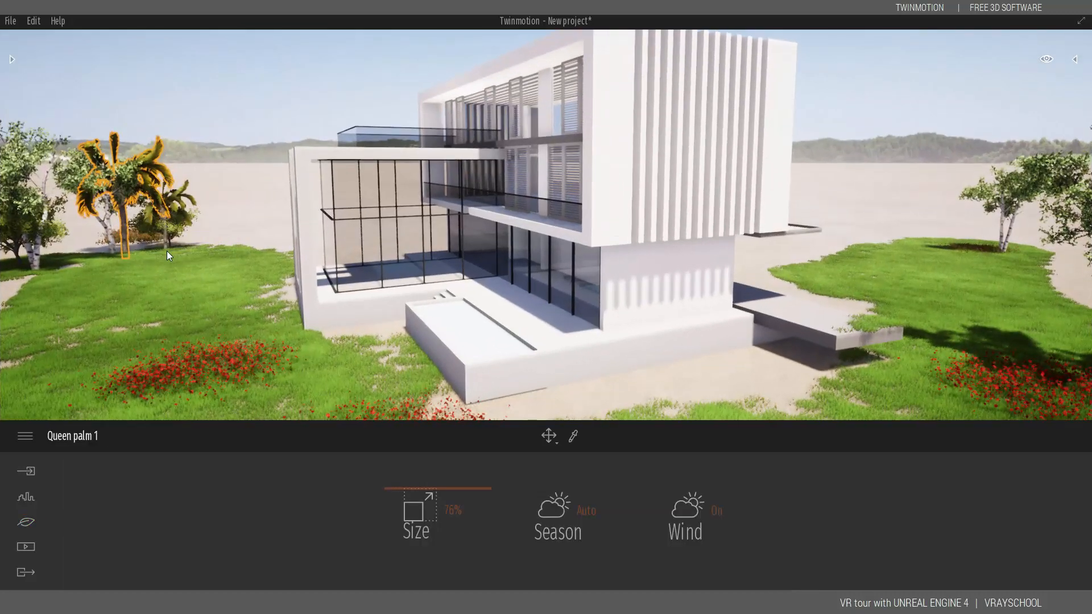
left_click(9, 59)
left_click_drag(155, 296, 391, 243)
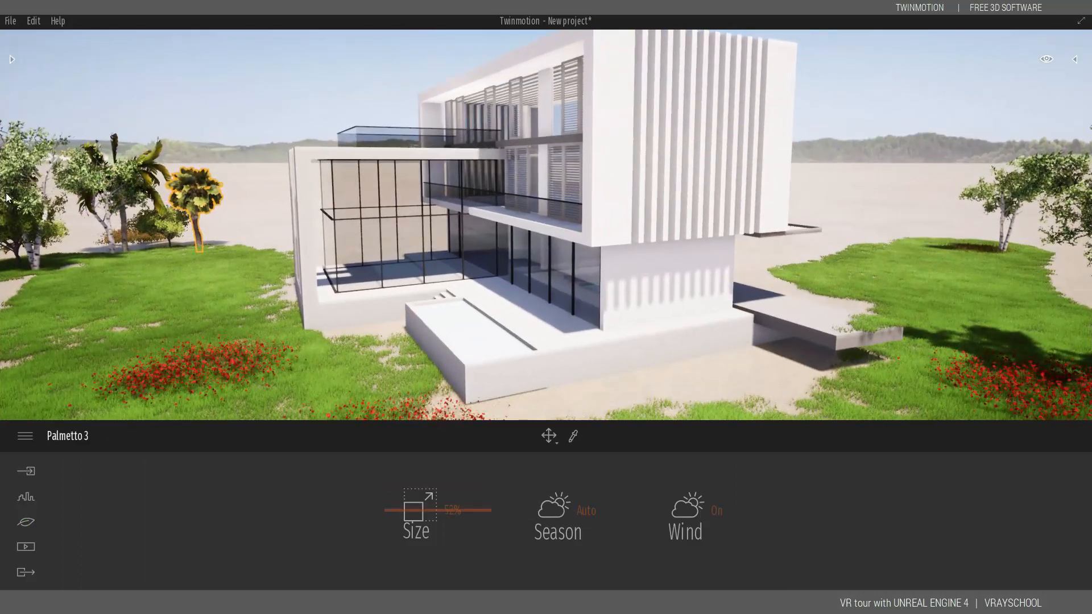
Step: Place a Palm by the birches on the terrace-slab side and Date palm 2 trees at the back of both lawns and behind the villa
left_click(13, 64)
left_click_drag(69, 199, 1008, 240)
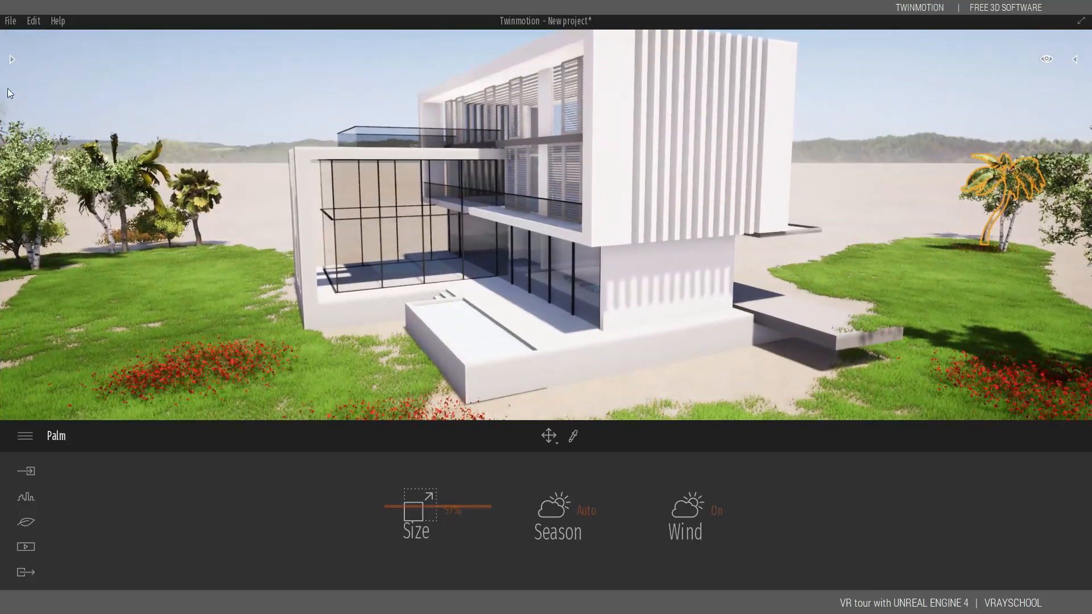
left_click(12, 59)
left_click_drag(171, 138, 406, 241)
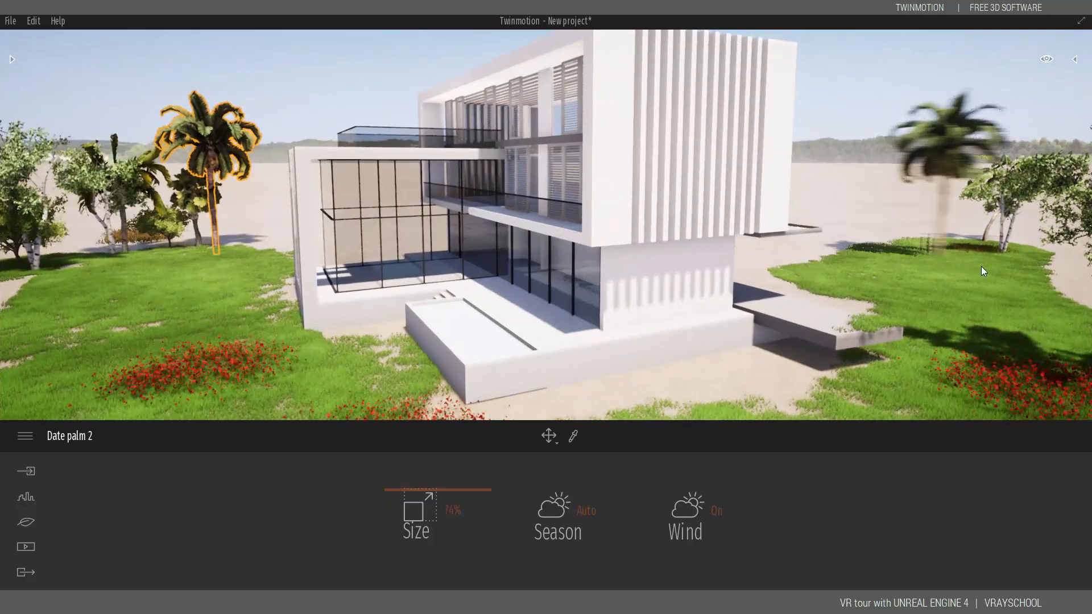
left_click(971, 249)
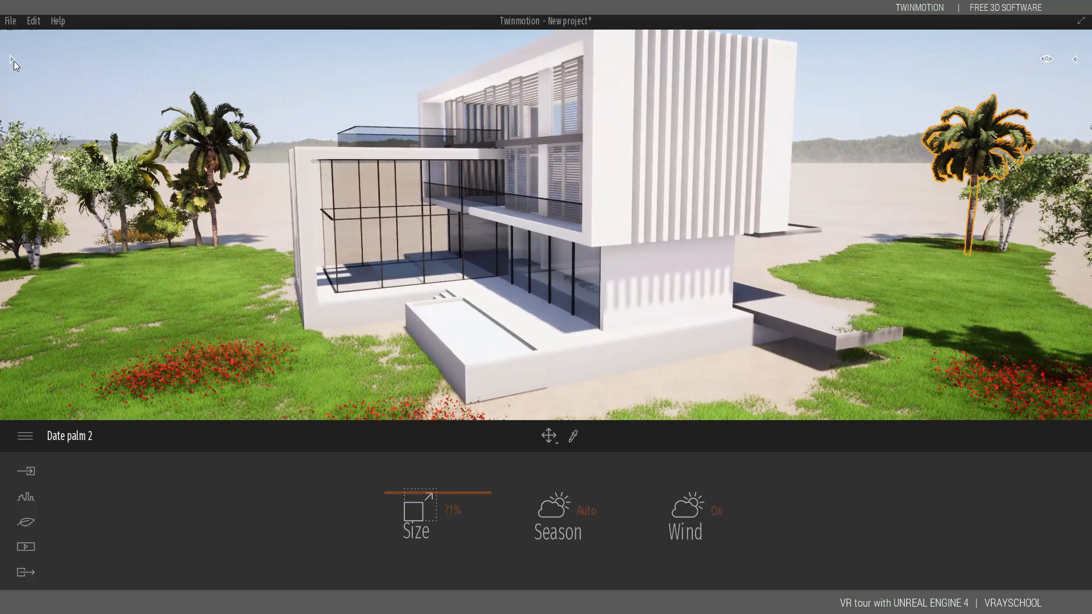
left_click(827, 224)
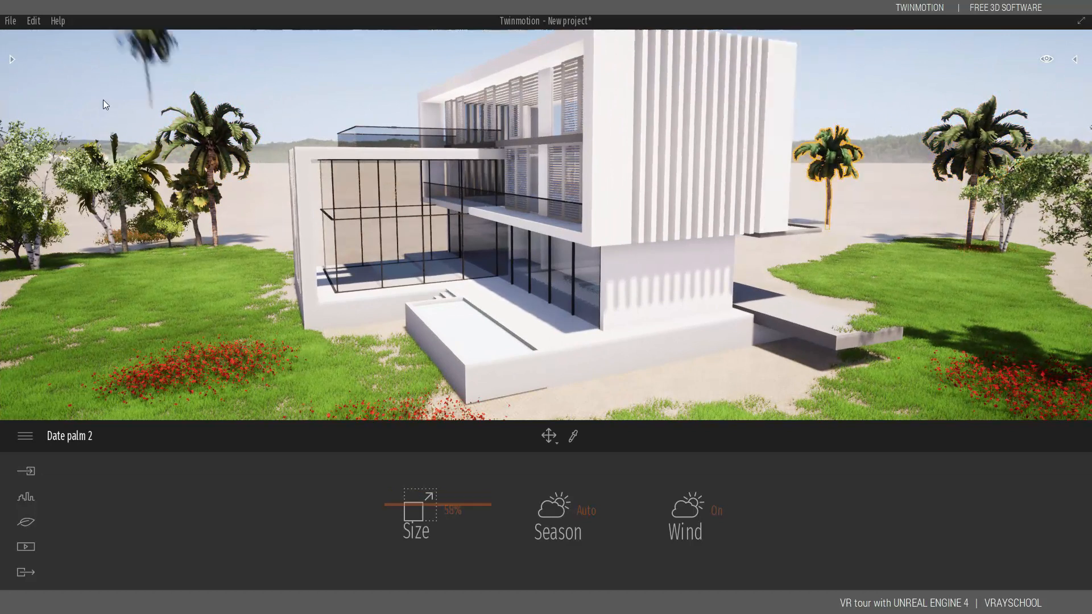
Step: Place Chinese fan palm 1 trees among the birches beyond the glazed wing, at the back of the terrace-slab lawn and behind the villa
left_click(11, 59)
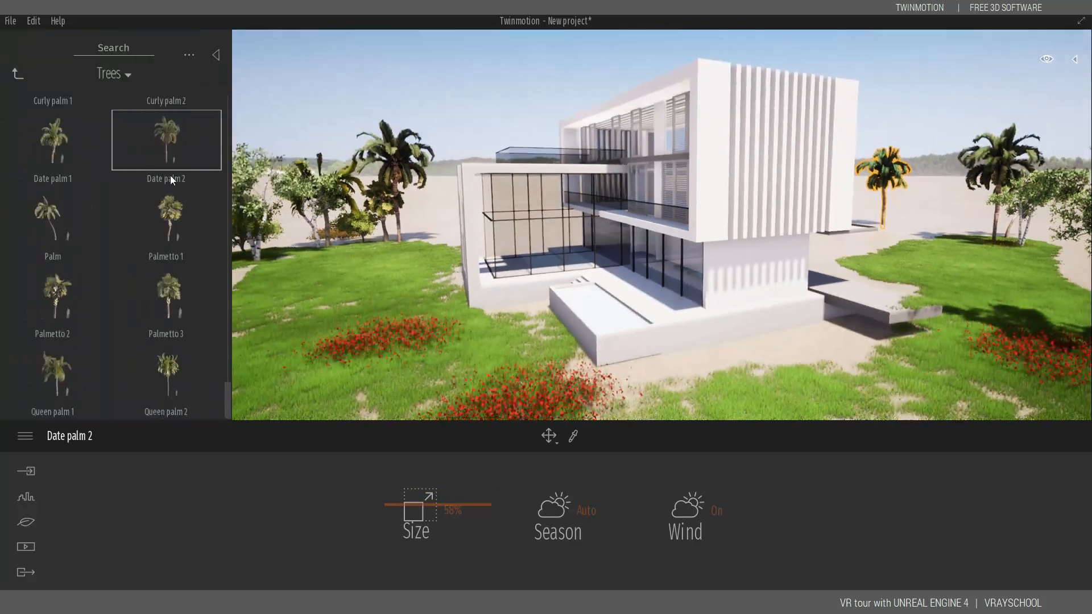
left_click_drag(231, 381, 234, 360)
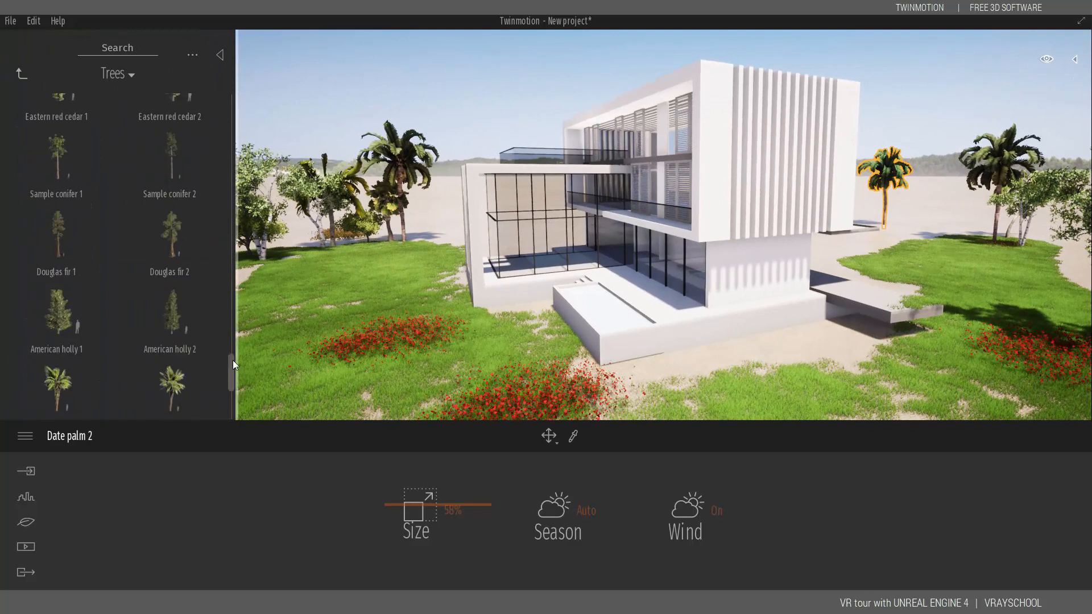
left_click_drag(59, 263, 276, 244)
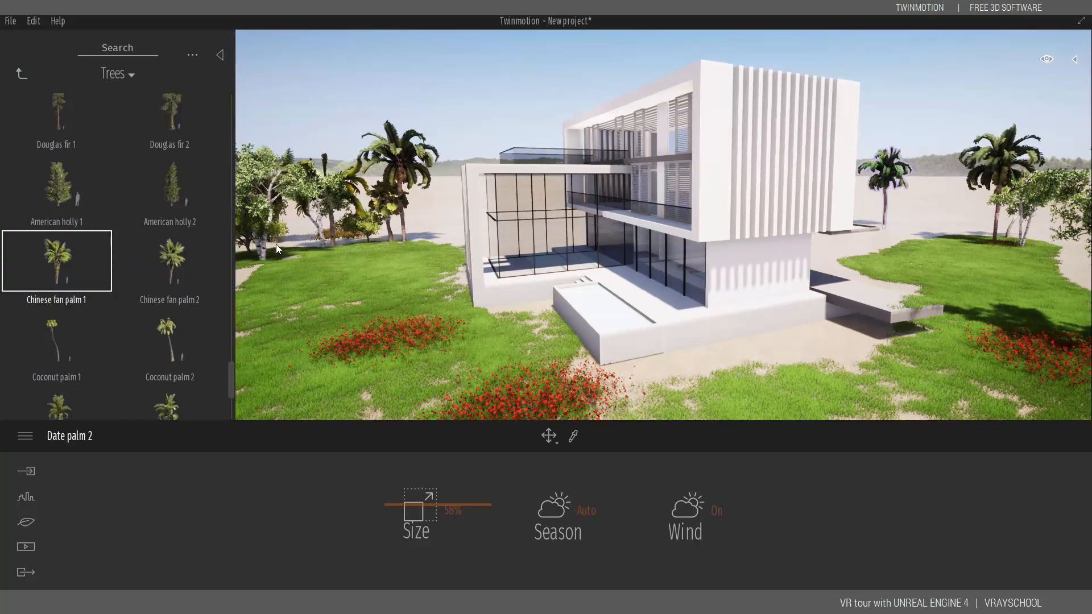
left_click(950, 244)
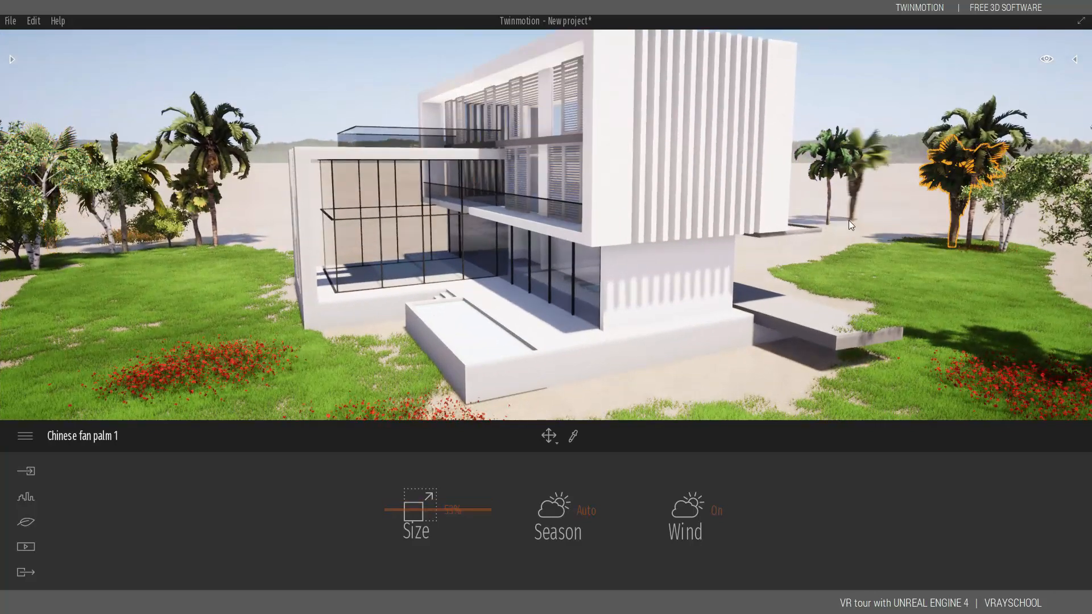
left_click(816, 232)
Step: Place American holly 2 trees beside the palms behind the glazed-wing lawn and in the open area behind the villa
left_click(12, 57)
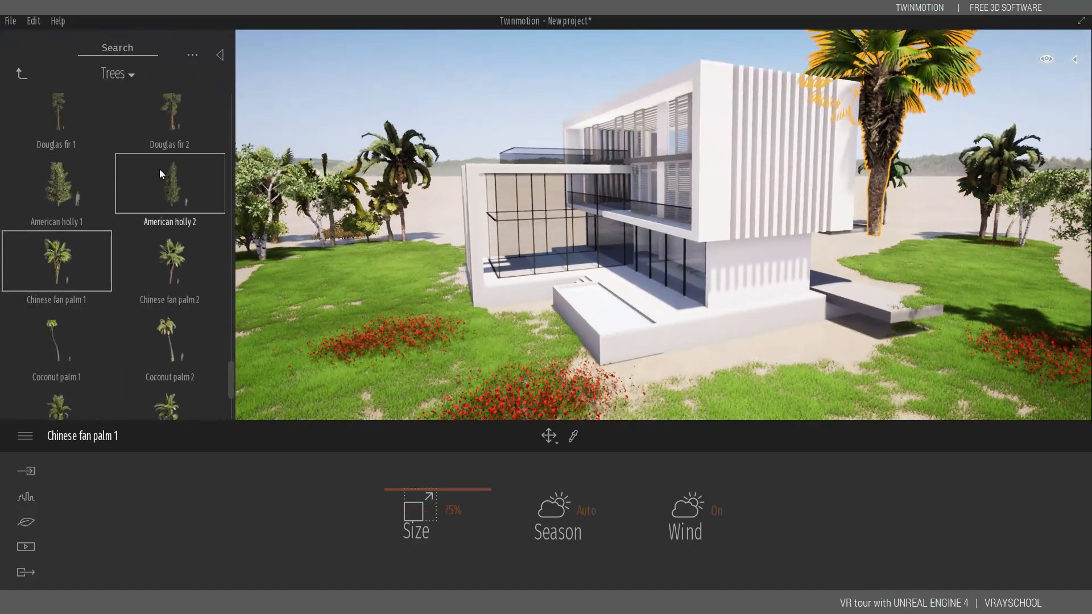
left_click_drag(434, 224, 251, 233)
left_click(252, 233)
left_click(832, 224)
left_click(905, 221)
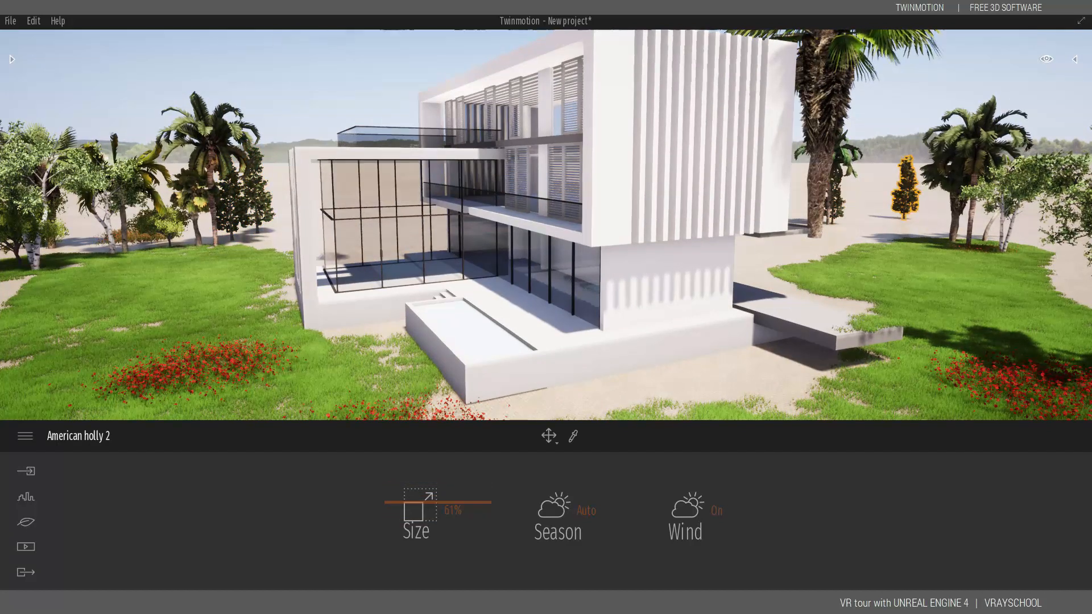
Step: Activate the move tool and reduce the oversized Chinese fan palm 1 behind the villa to 36% size
left_click(557, 444)
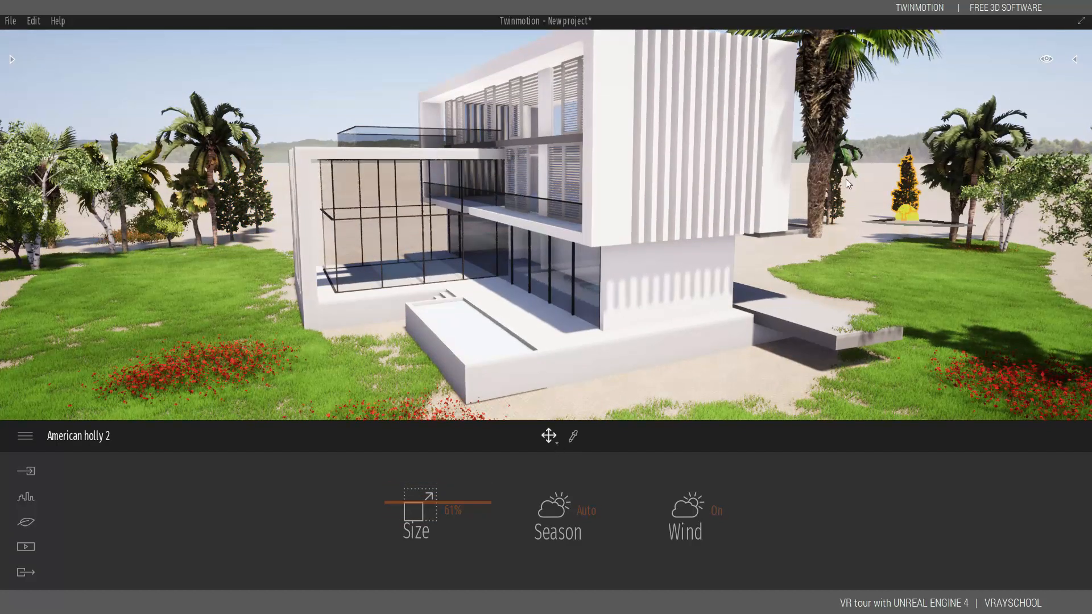
left_click(817, 107)
left_click_drag(430, 487, 430, 528)
Step: Try the Summer, Autumn and Winter seasons on the fan palm, restore Auto, and toggle its wind off and back on
left_click(586, 511)
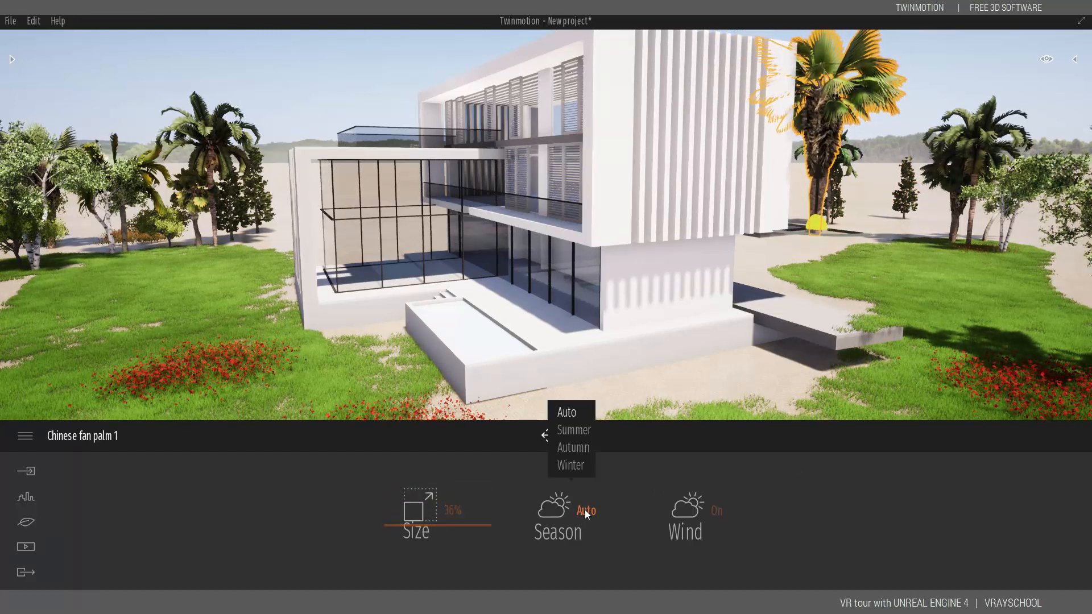
left_click(574, 430)
left_click(576, 448)
left_click(576, 464)
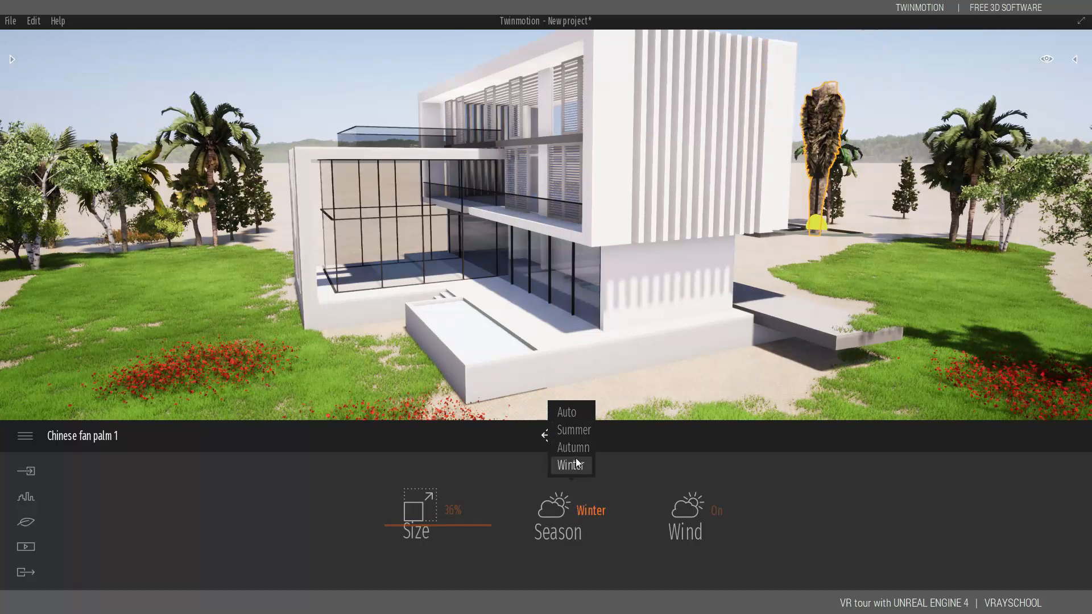
left_click(567, 412)
left_click(716, 512)
left_click(715, 512)
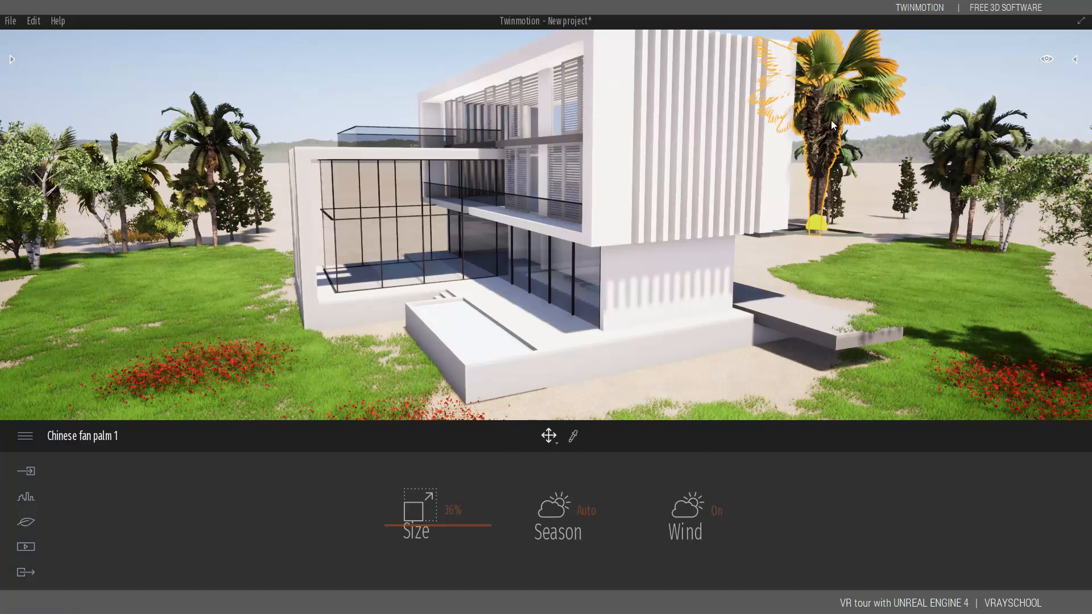
Step: Set the fan palm's size to 12% and move it away from the villa, between the small date palm and the far holly
left_click_drag(826, 233, 750, 275)
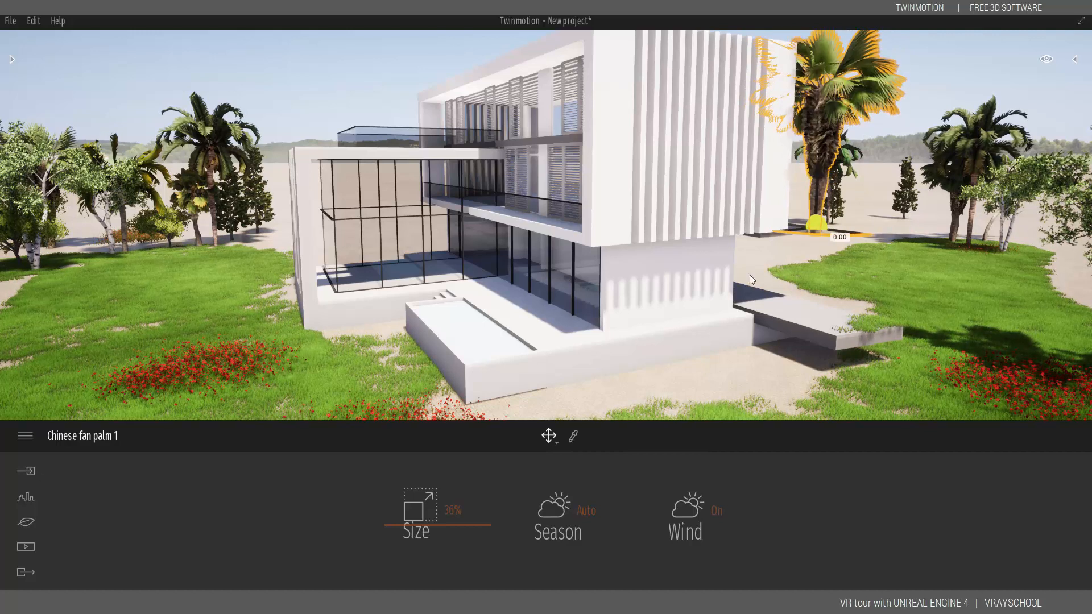
left_click_drag(470, 535, 421, 537)
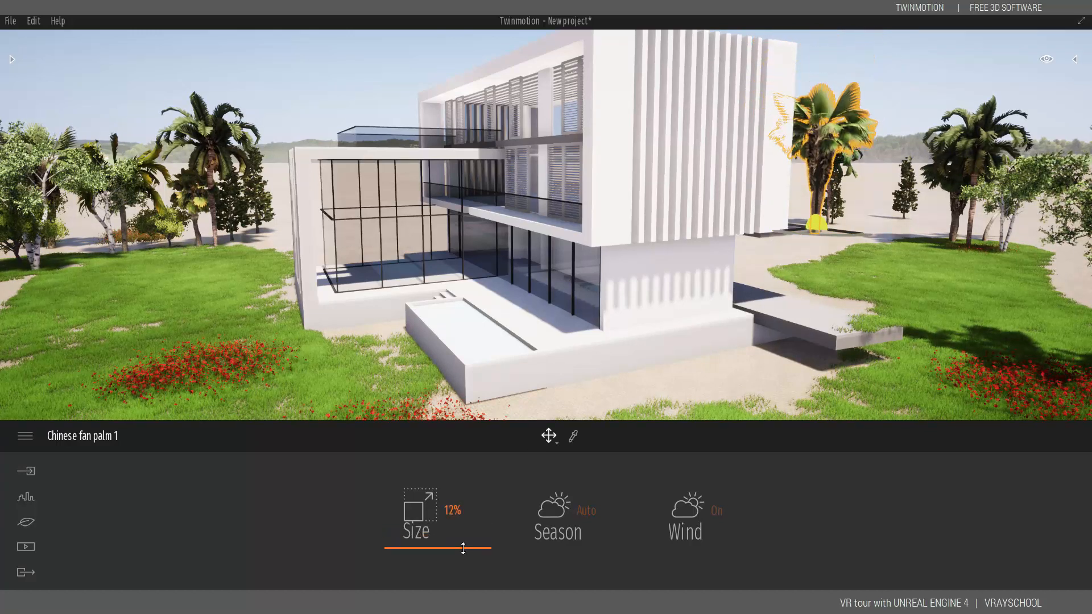
mouse_move(823, 228)
left_mouse_down()
mouse_move(871, 222)
mouse_move(842, 224)
left_mouse_up()
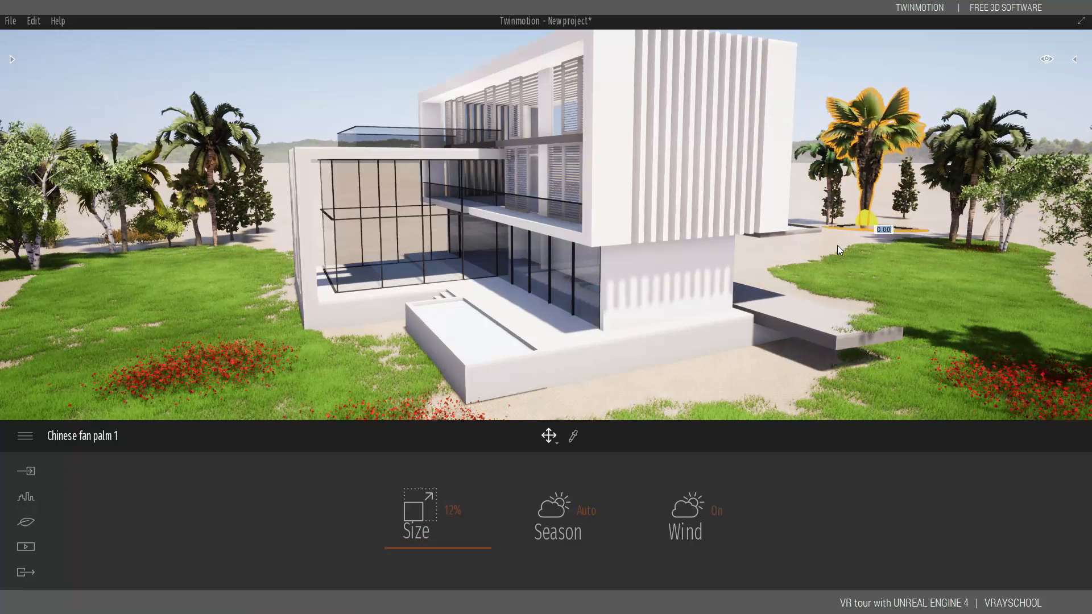
Step: Place White birch 3 trees among the birches beyond the glazed wing and beside the fan palm behind the villa
left_click(12, 59)
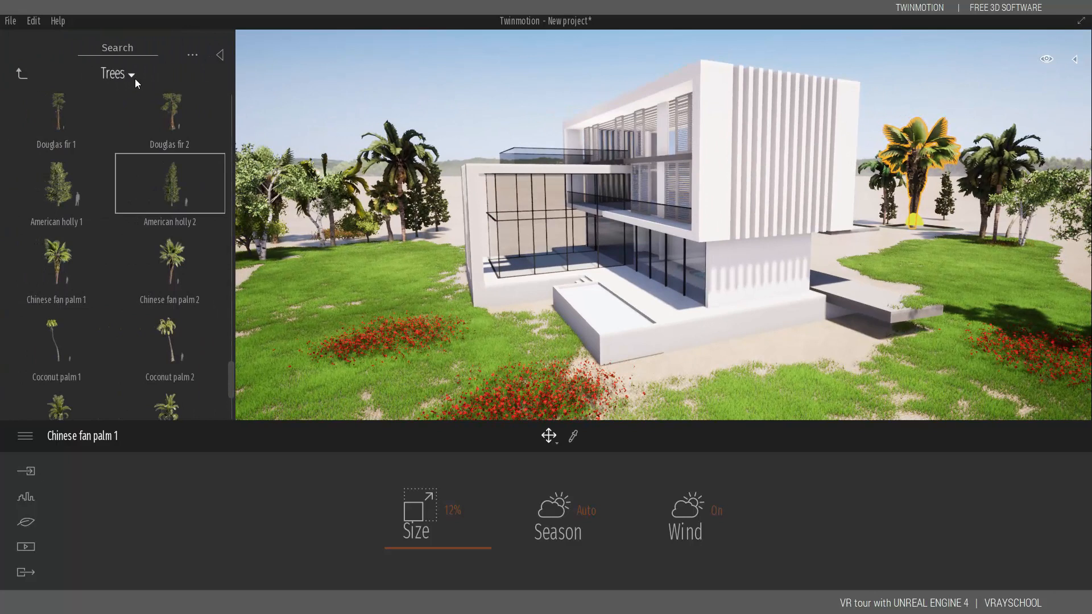
left_click_drag(230, 373, 229, 324)
left_click_drag(60, 214, 289, 249)
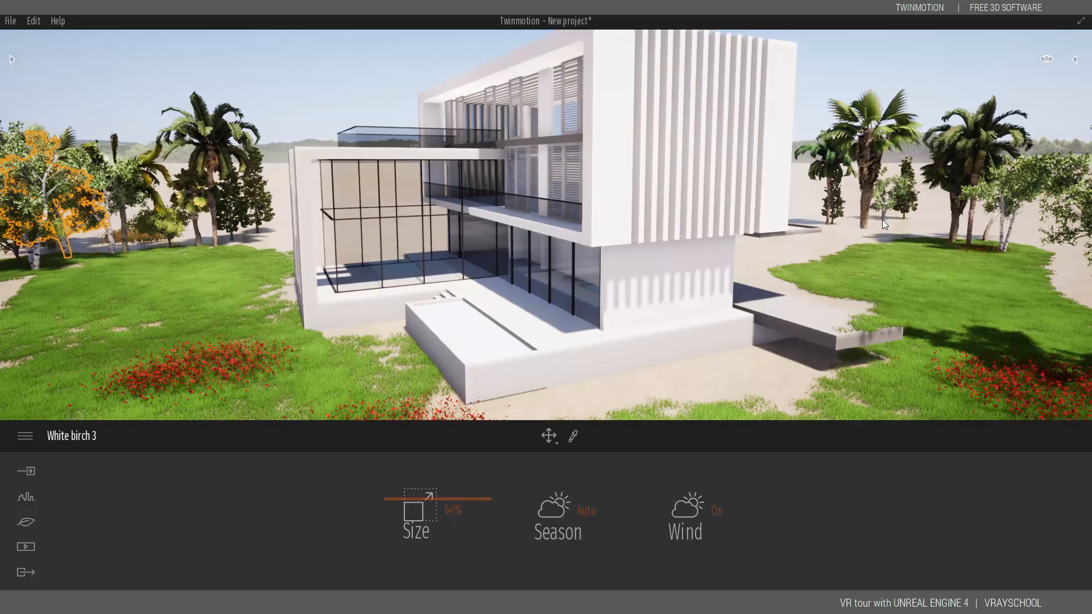
left_click(883, 220)
Step: Add the Flat landscape to the scene as the green ground around the villa
left_click(12, 60)
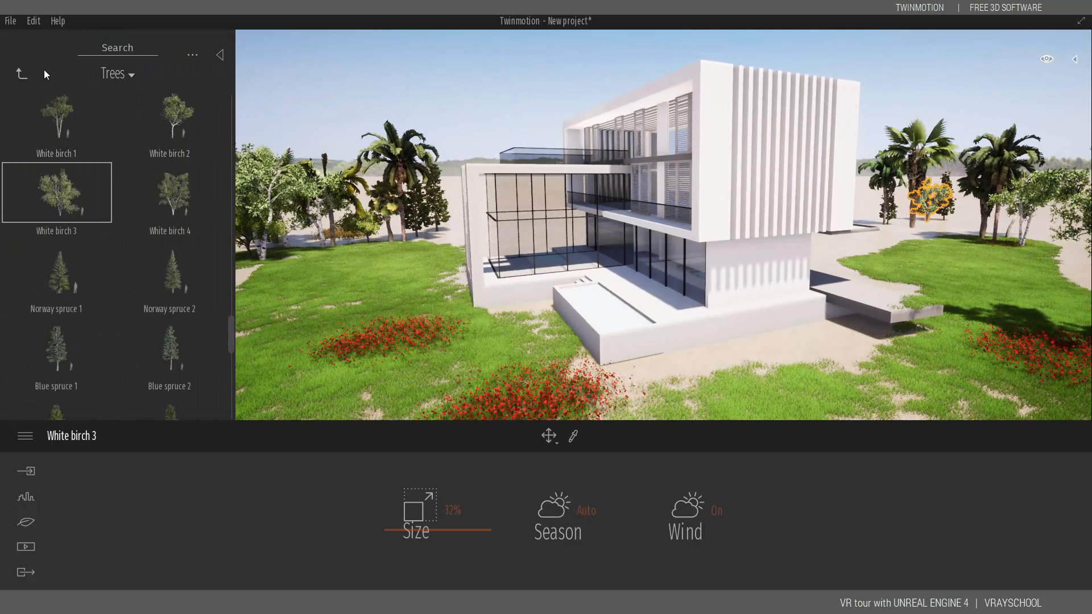
left_click(22, 73)
left_click(67, 139)
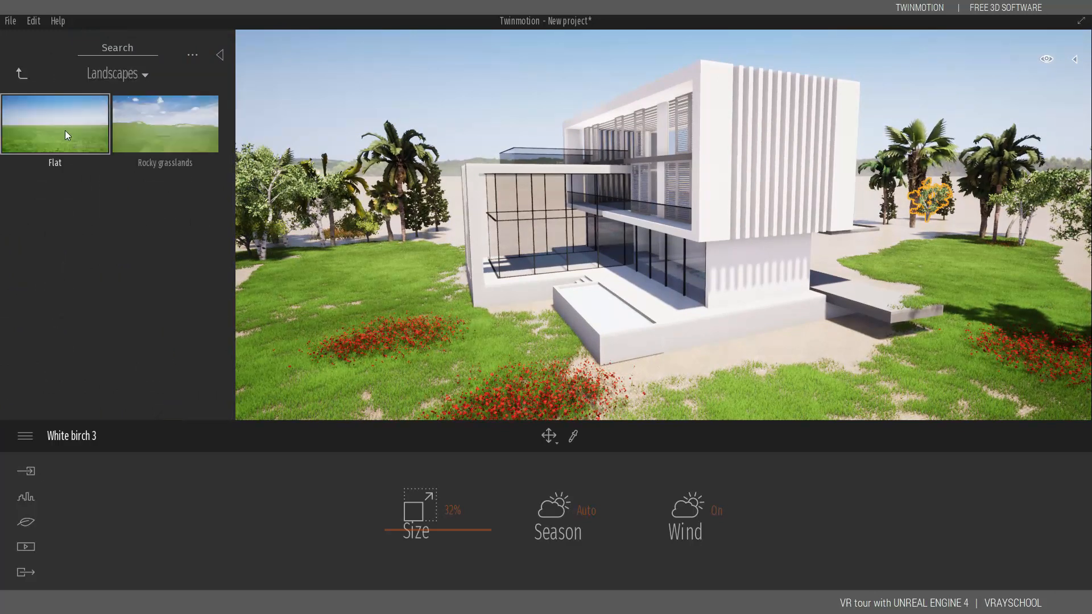
left_click_drag(64, 131, 426, 273)
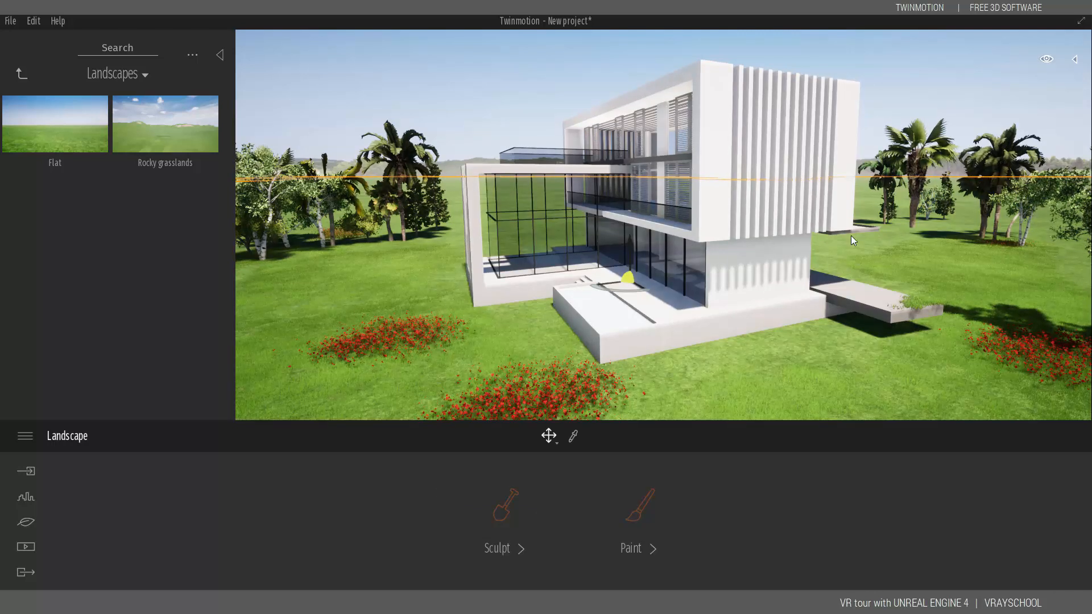
middle_click_drag(755, 331, 770, 310)
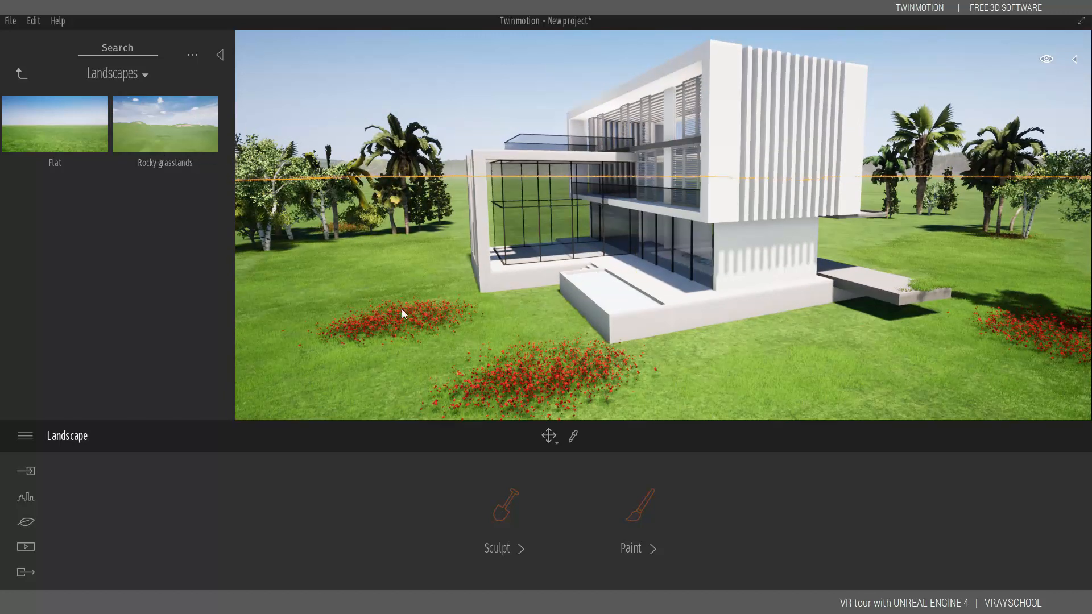
Step: Try the Rocky grasslands landscape around the villa, and switch the terrain back to Flat
left_click(204, 132)
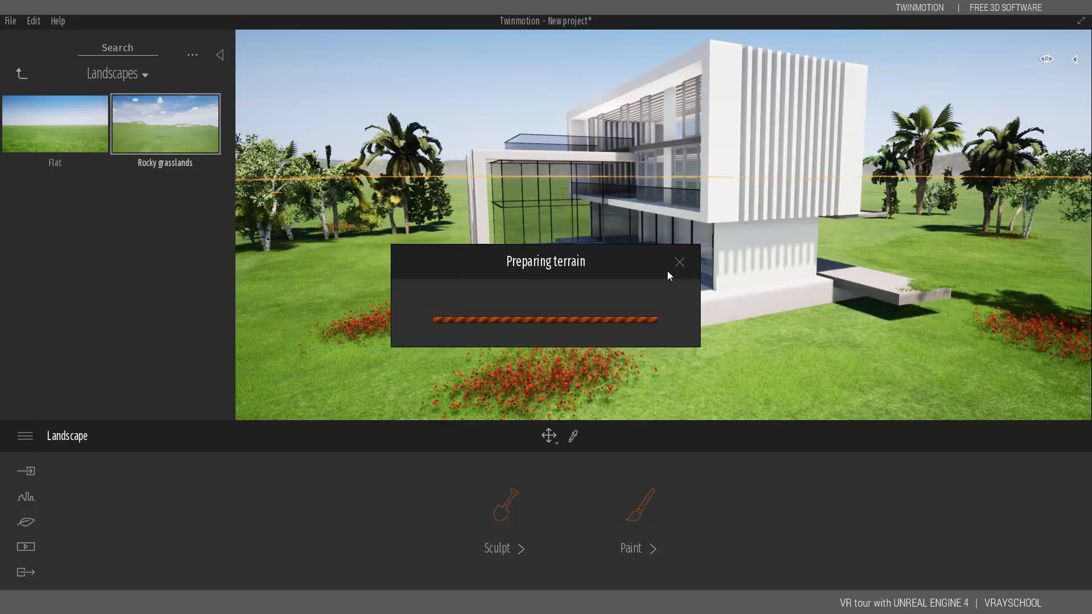
right_click_drag(815, 295, 790, 297)
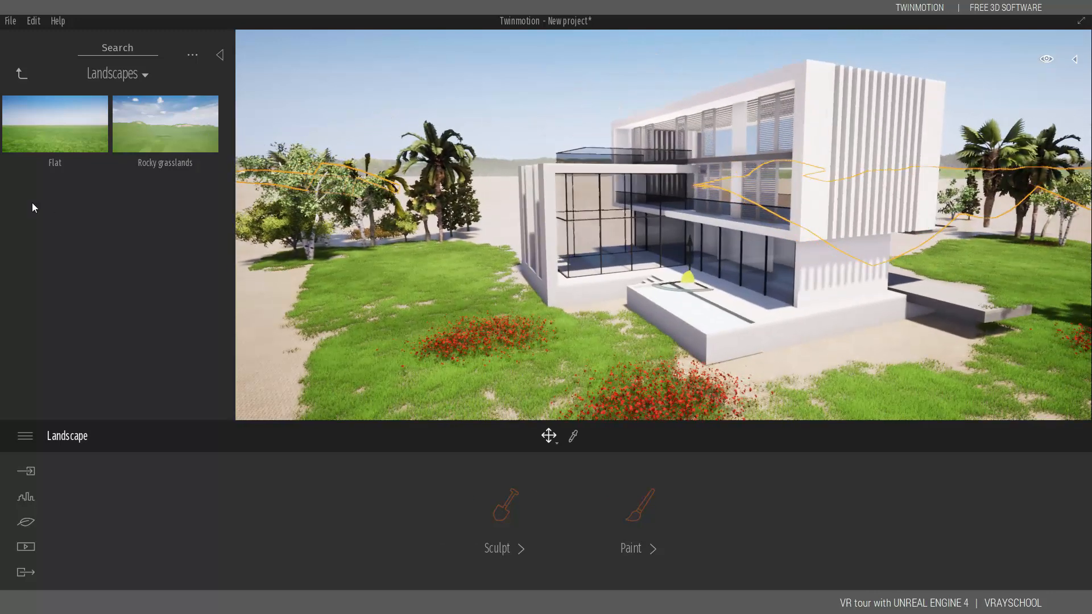
left_click(63, 129)
mouse_move(60, 129)
left_mouse_down()
mouse_move(365, 297)
mouse_move(349, 300)
left_mouse_up()
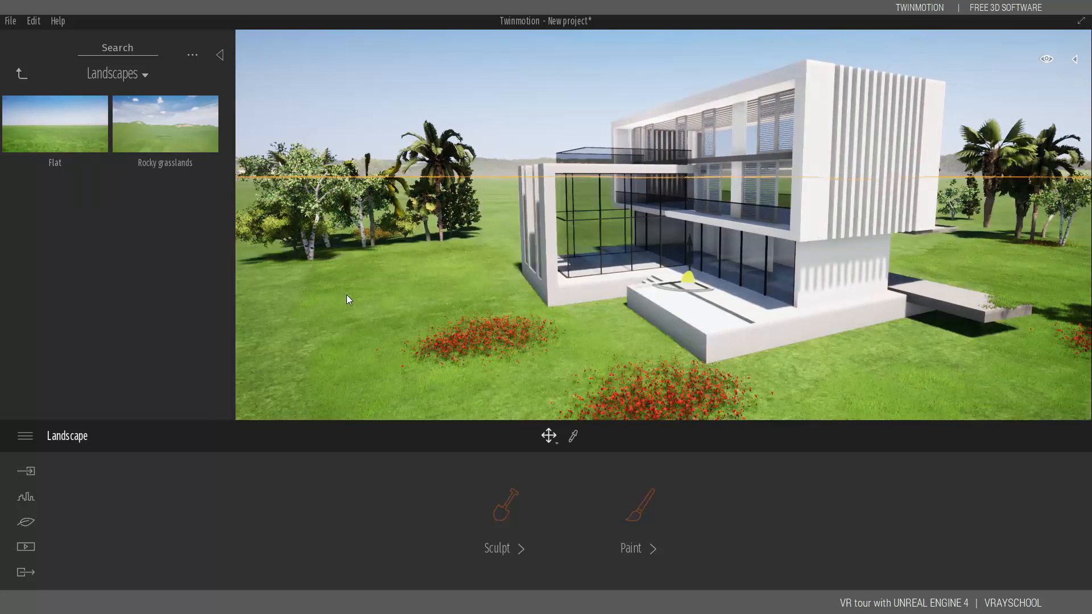
Step: Sculpt a raised rocky mound on the lawn beyond the birch, using the Circle brush at 10 m diameter and 15% intensity
left_click(506, 514)
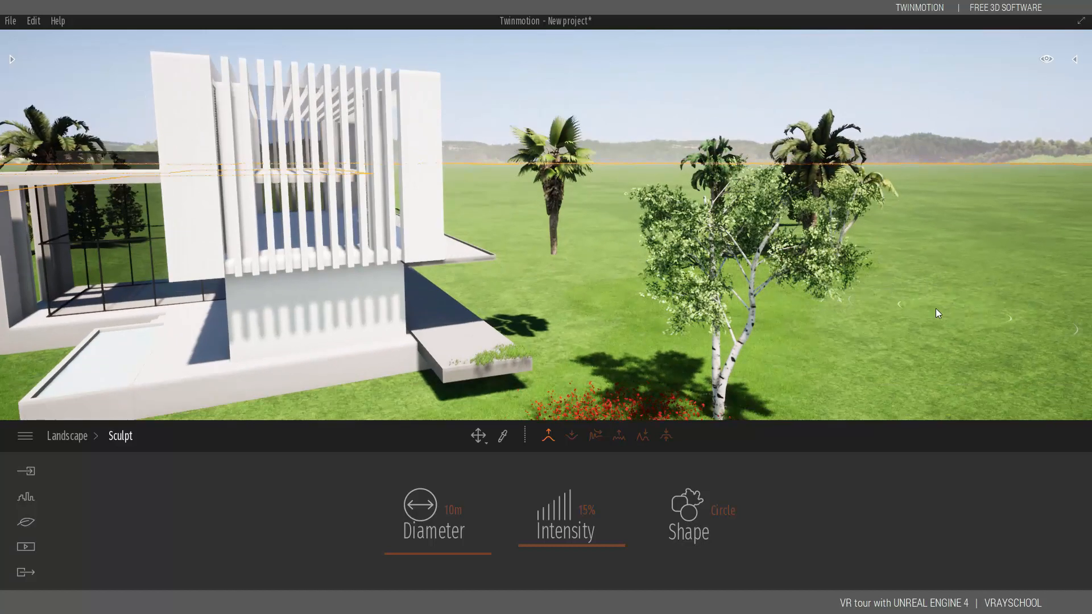
mouse_move(936, 308)
left_mouse_down()
mouse_move(952, 330)
mouse_move(951, 251)
mouse_move(964, 296)
mouse_move(1018, 340)
left_mouse_up()
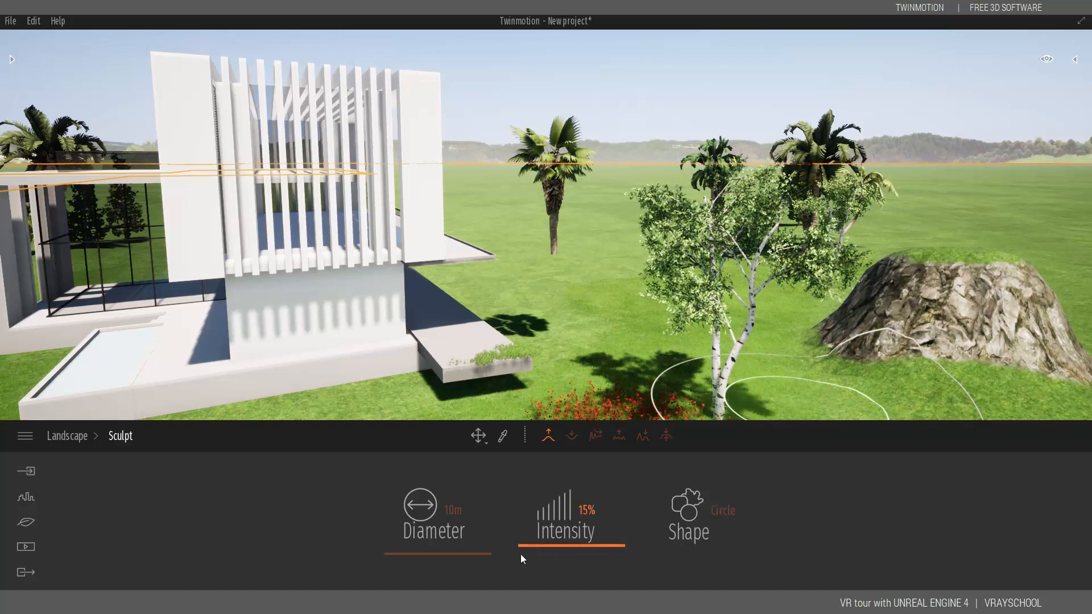
Step: Try a 13 m brush diameter and 30% intensity, and undo both brush changes and the mound stroke
left_click_drag(454, 555, 453, 555)
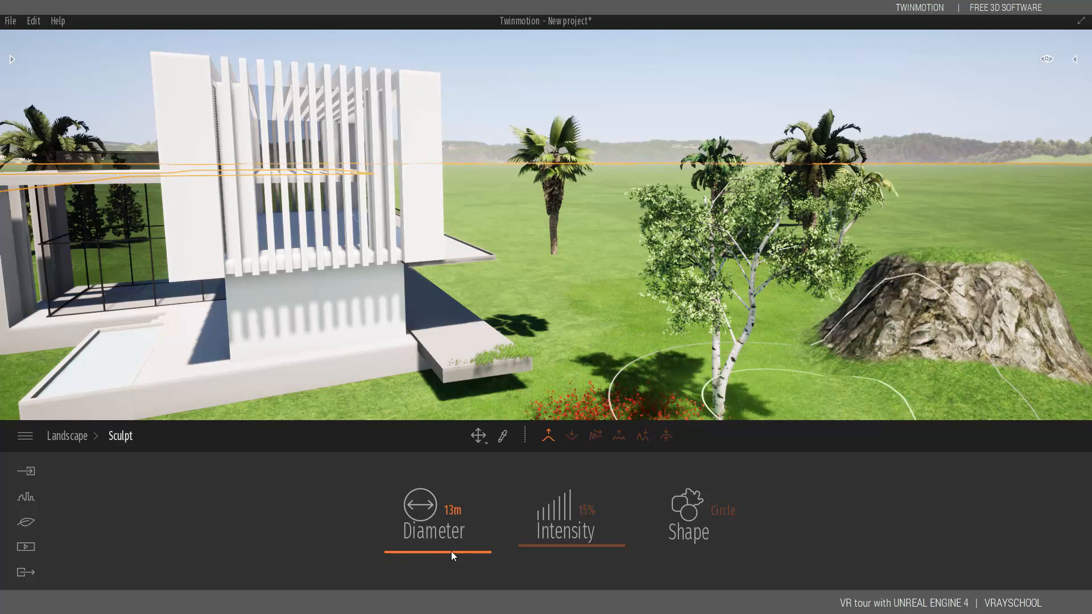
left_click_drag(549, 544, 549, 531)
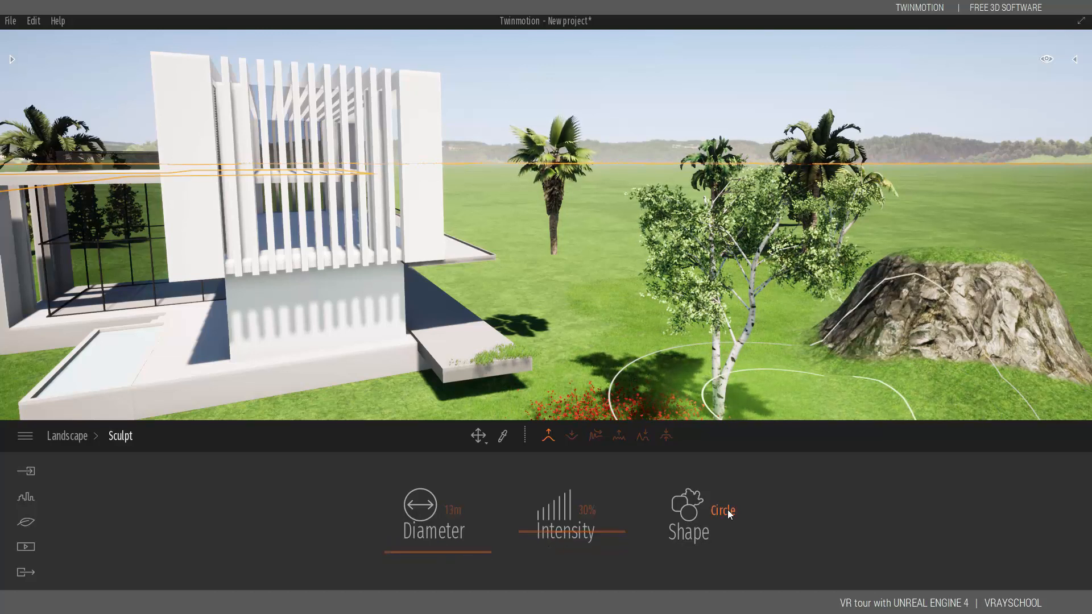
key("ctrl+z")
key("ctrl+z")
key("ctrl+z")
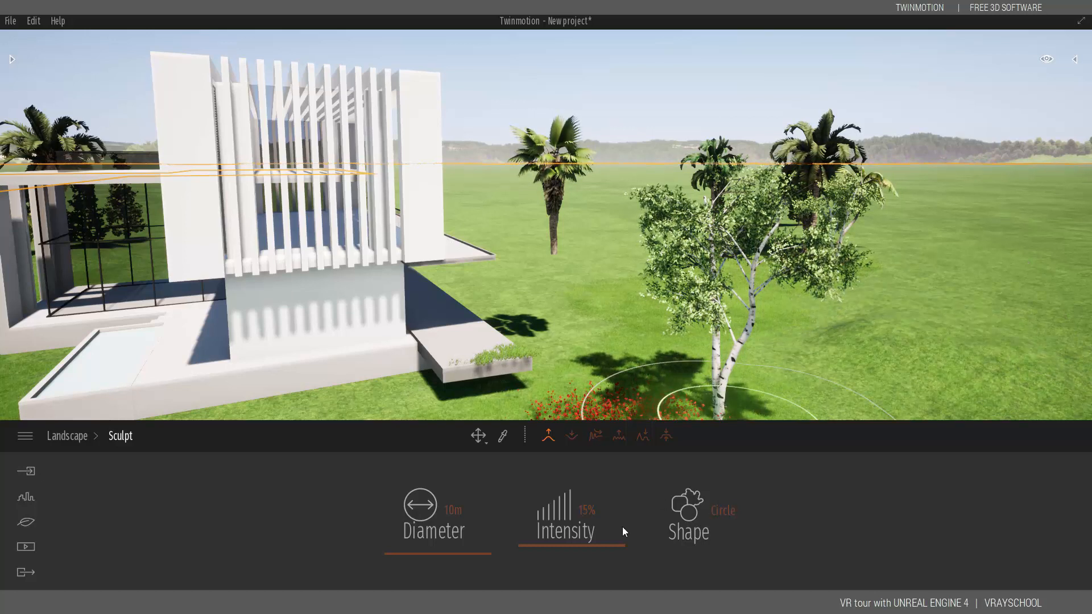
Step: Raise a small hillock beyond the birch using the Smooth circle, Blobs and Stains brush shapes, and leave sculpting
left_click(719, 512)
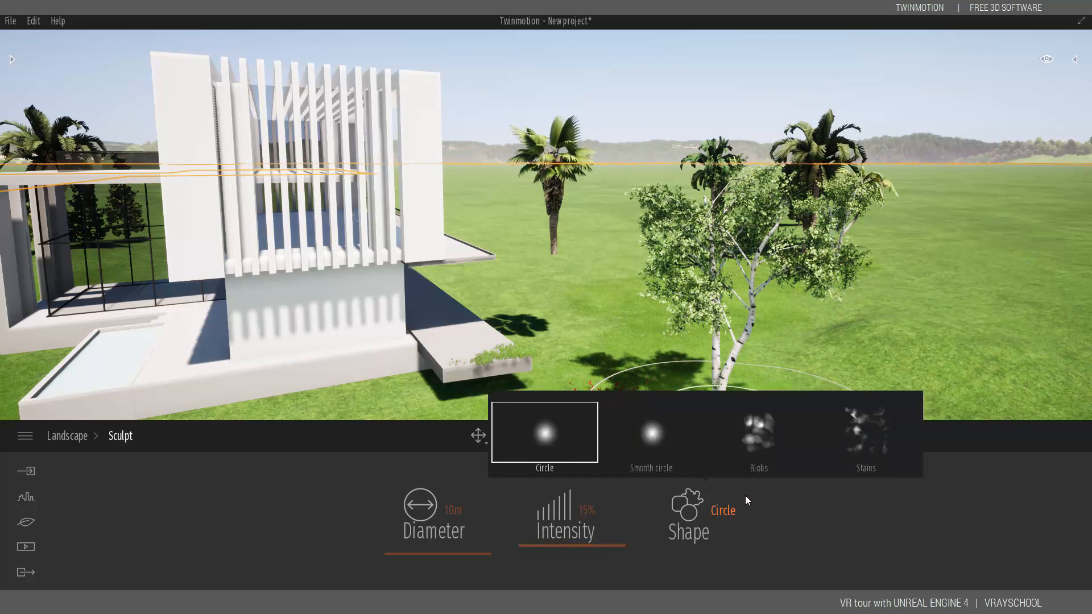
left_click(653, 438)
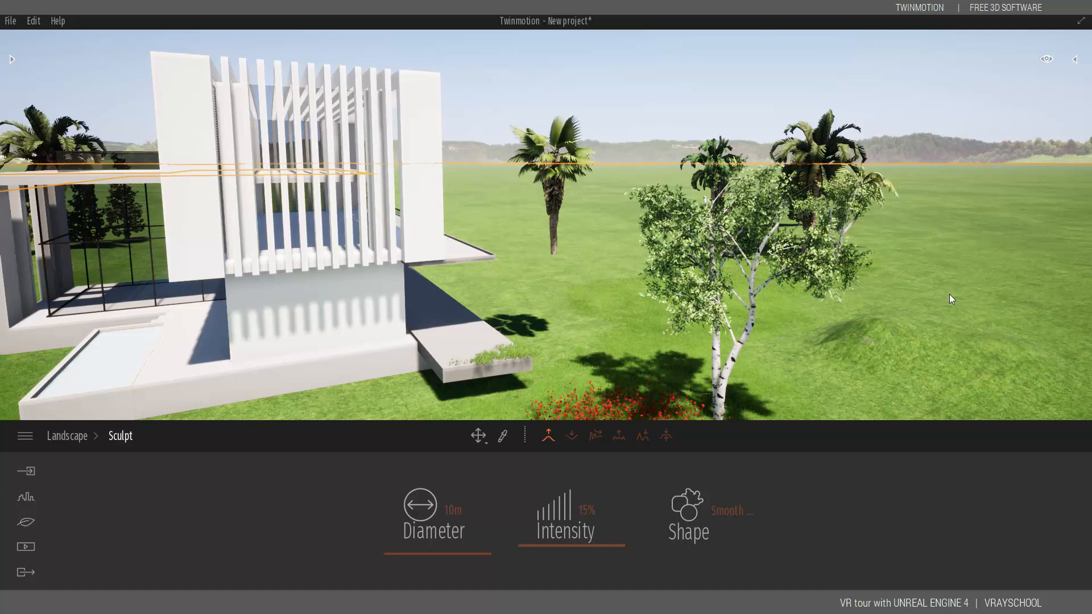
left_click(737, 513)
left_click(770, 434)
left_click(914, 348)
left_click(717, 509)
left_click(853, 437)
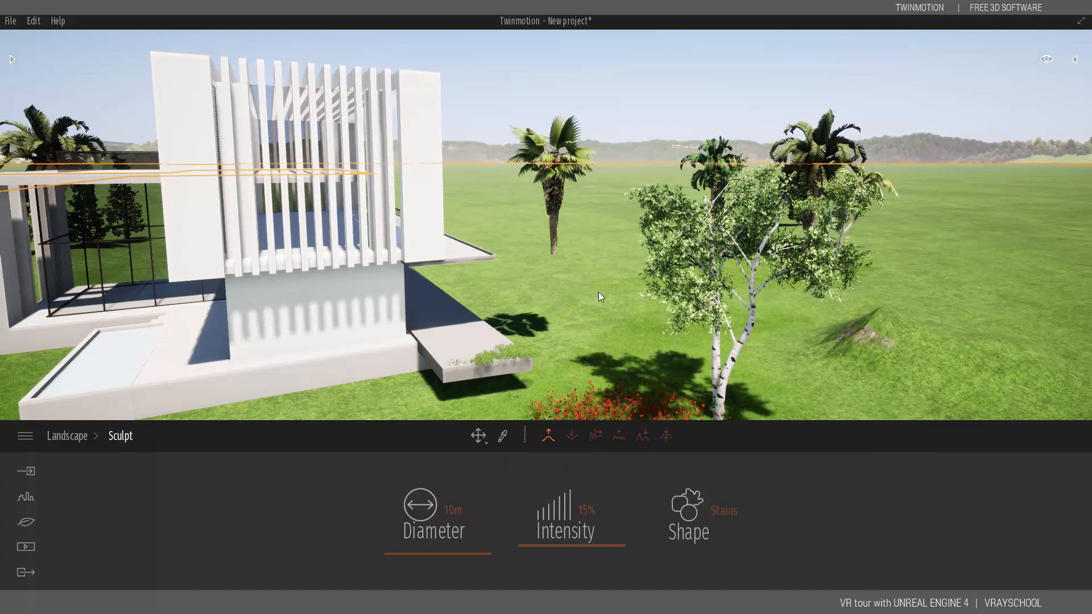
left_click(850, 346)
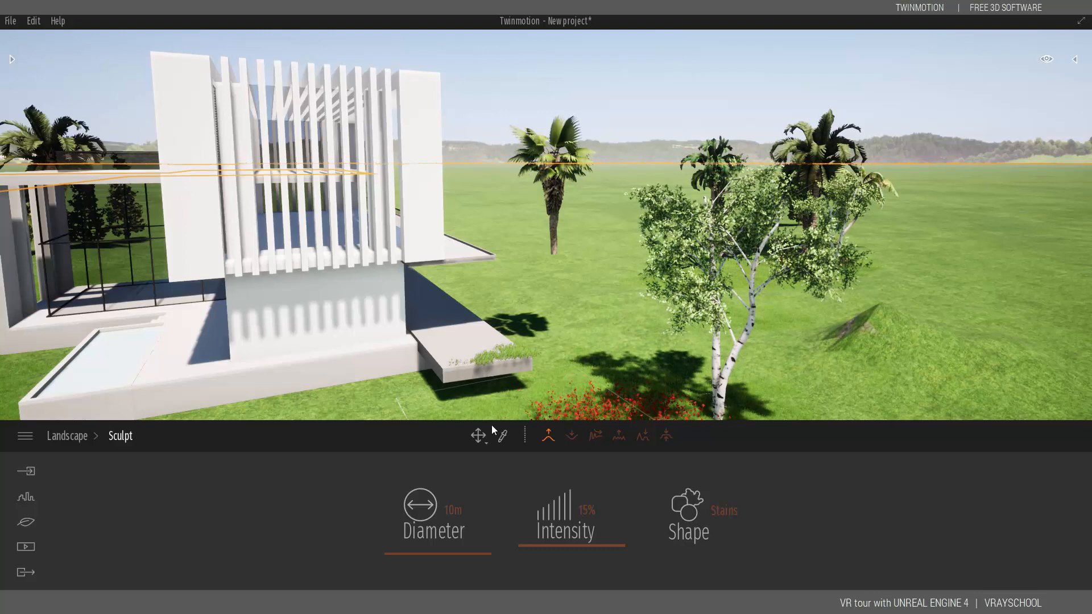
mouse_move(630, 332)
right_mouse_down()
mouse_move(830, 339)
mouse_move(568, 326)
right_mouse_up()
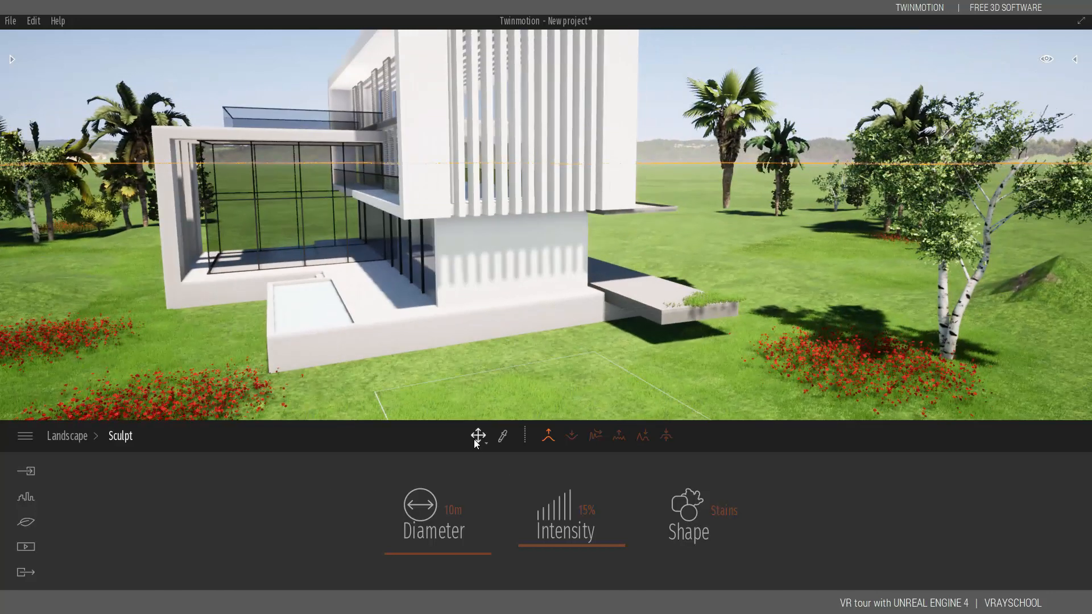
key("Escape")
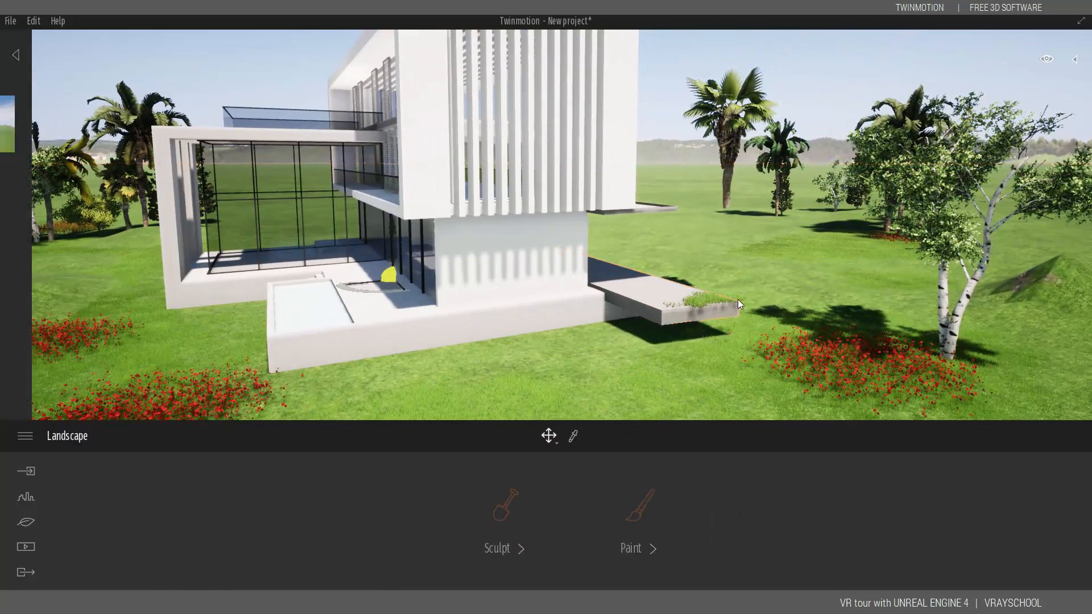
Step: Paint Grassy ground over the mound beyond the birch and the lawn before the villa, using a 10 m brush at 50% scale
right_click_drag(569, 359, 569, 358)
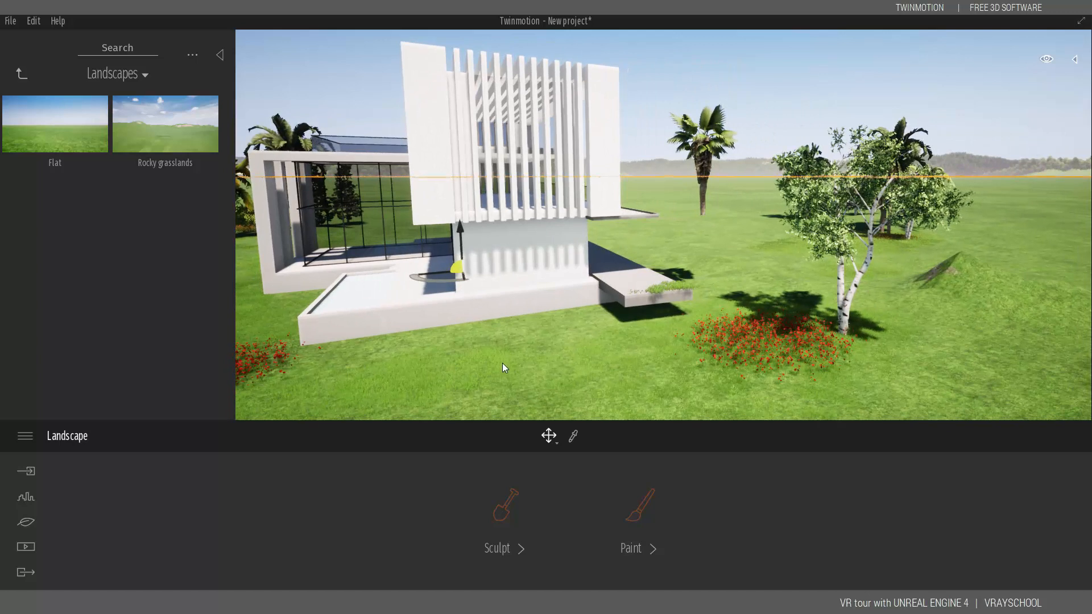
left_click(637, 501)
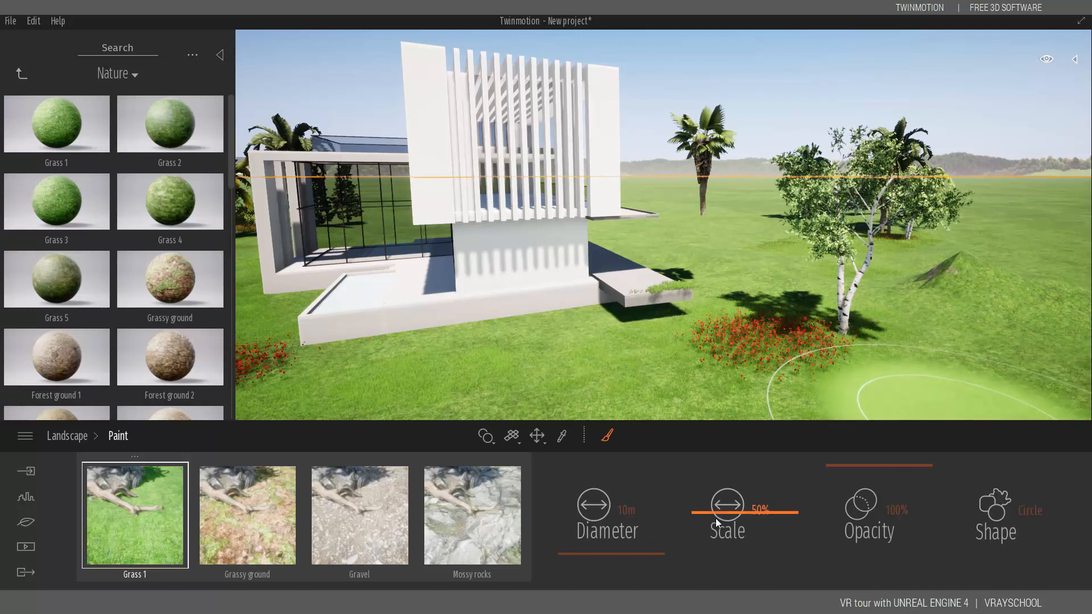
left_click(247, 515)
mouse_move(558, 411)
left_mouse_down()
mouse_move(614, 395)
mouse_move(500, 385)
mouse_move(740, 364)
left_mouse_up()
left_click_drag(1041, 250, 1074, 378)
mouse_move(802, 335)
middle_mouse_down()
mouse_move(703, 321)
mouse_move(773, 316)
mouse_move(698, 409)
middle_mouse_up()
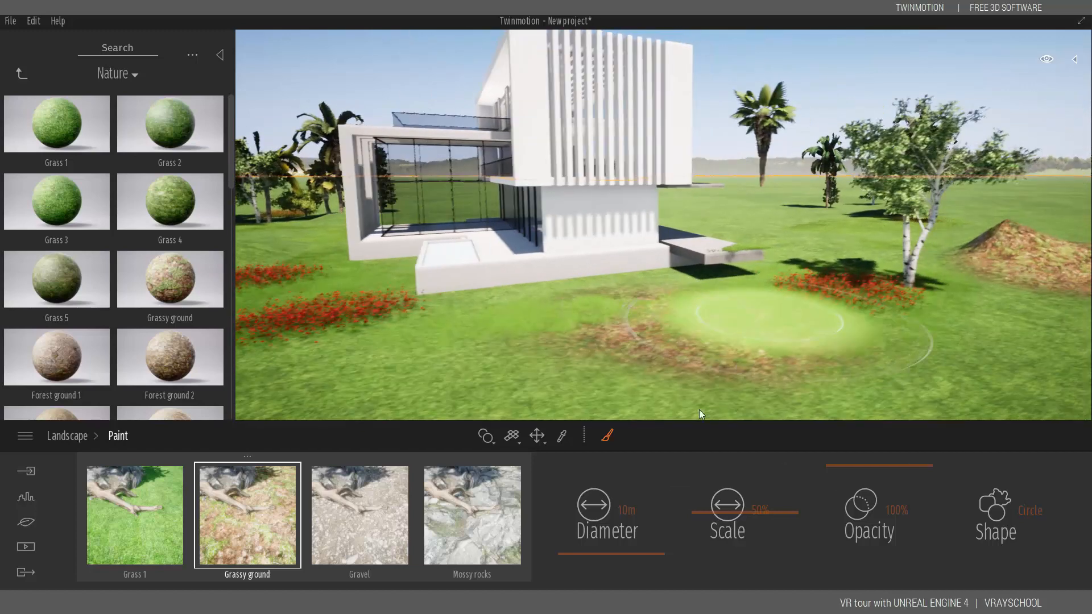
Step: Paint a curved Gravel path across the lawn beside the glazed wing, using a 2 m brush diameter
left_click(363, 507)
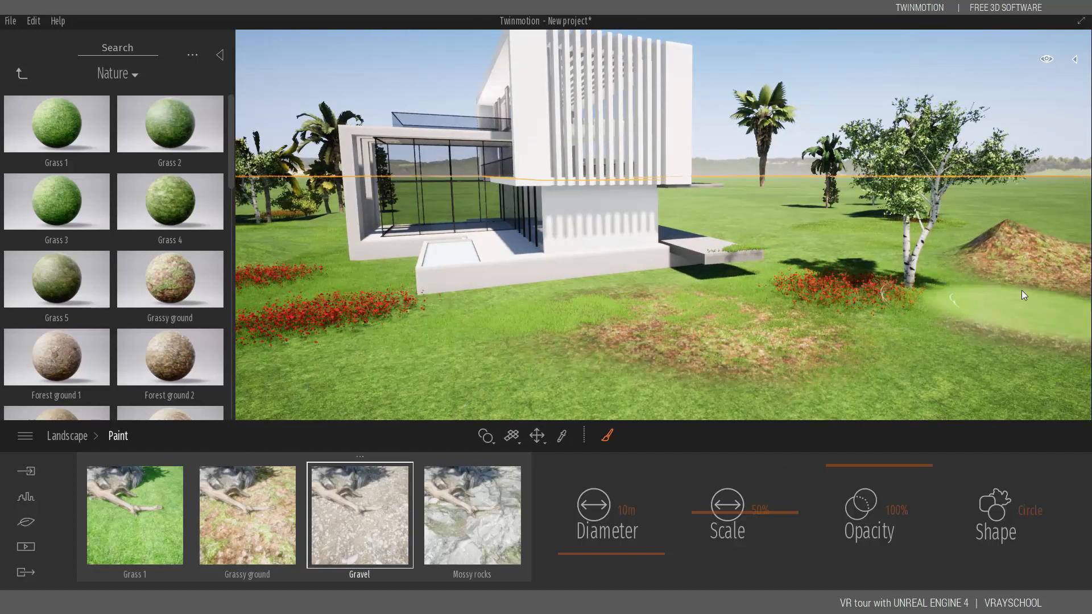
middle_click_drag(500, 326, 567, 359)
key("Escape")
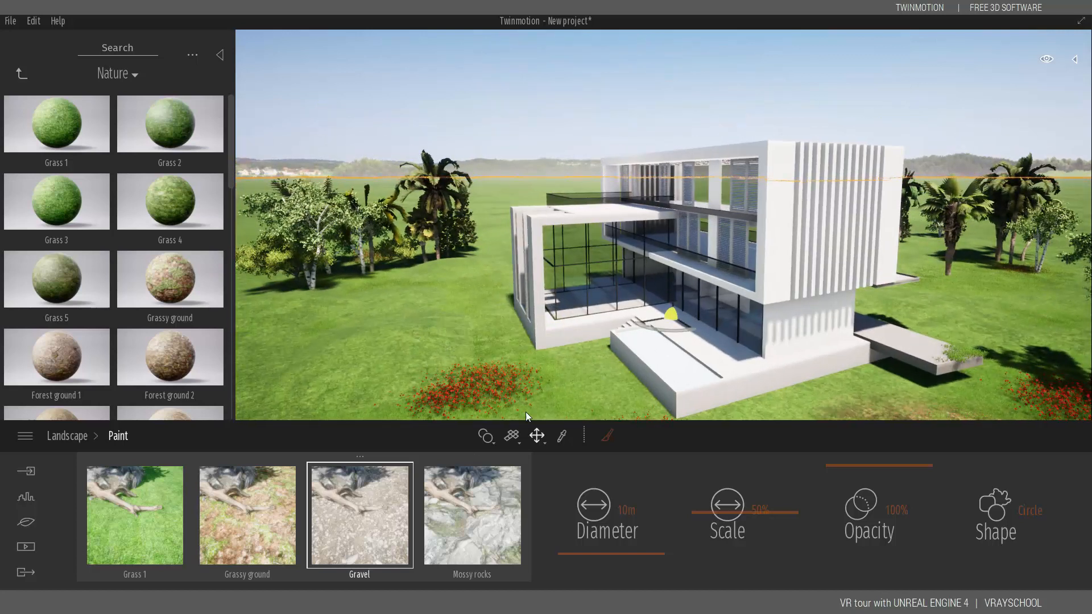
left_click(256, 490)
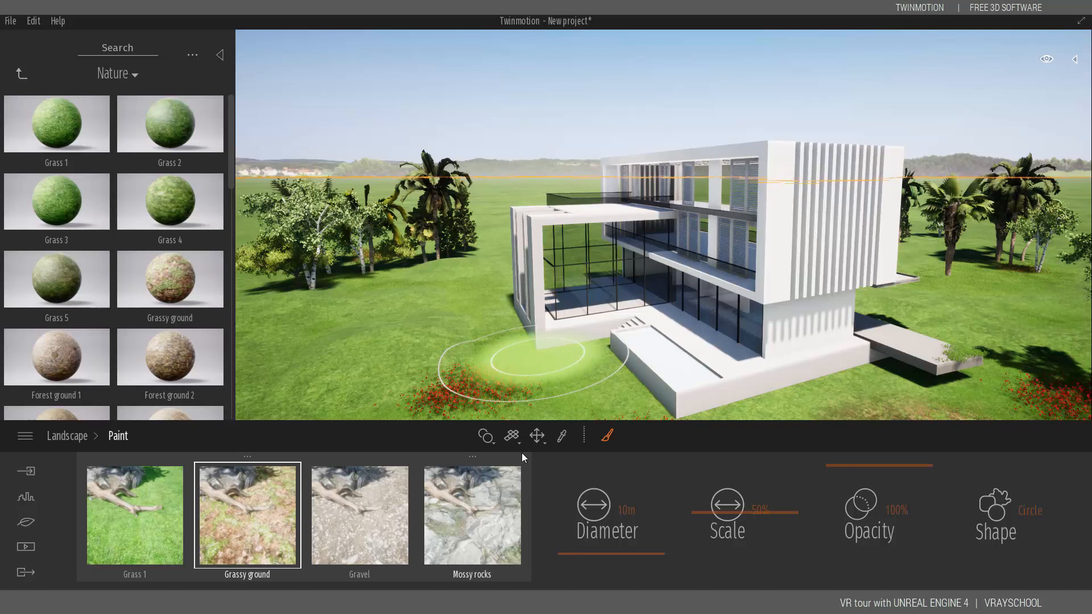
left_click(346, 496)
left_click(611, 551)
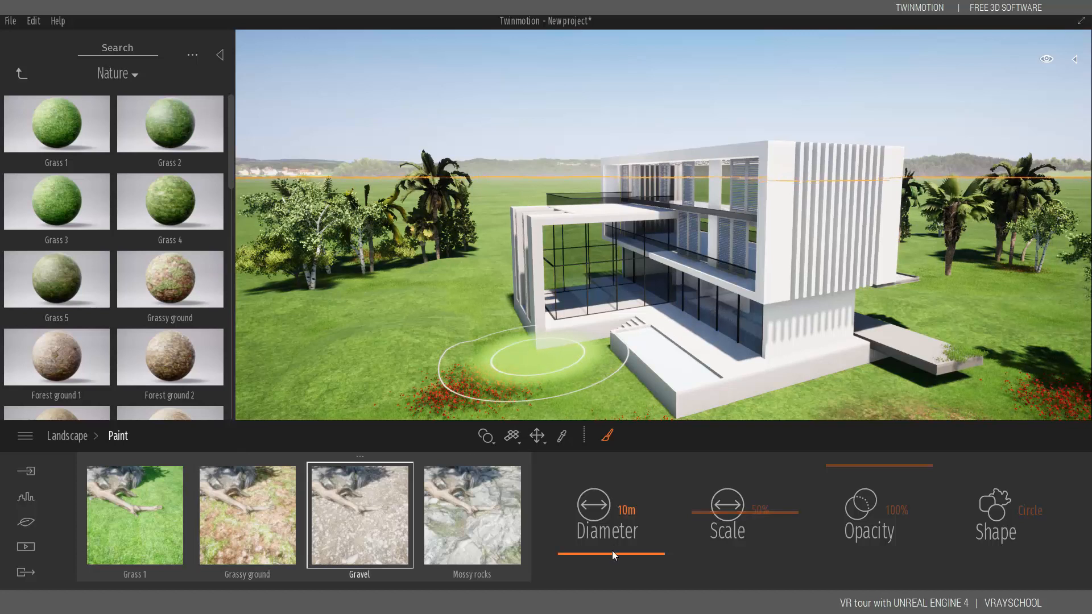
left_click_drag(611, 554, 612, 560)
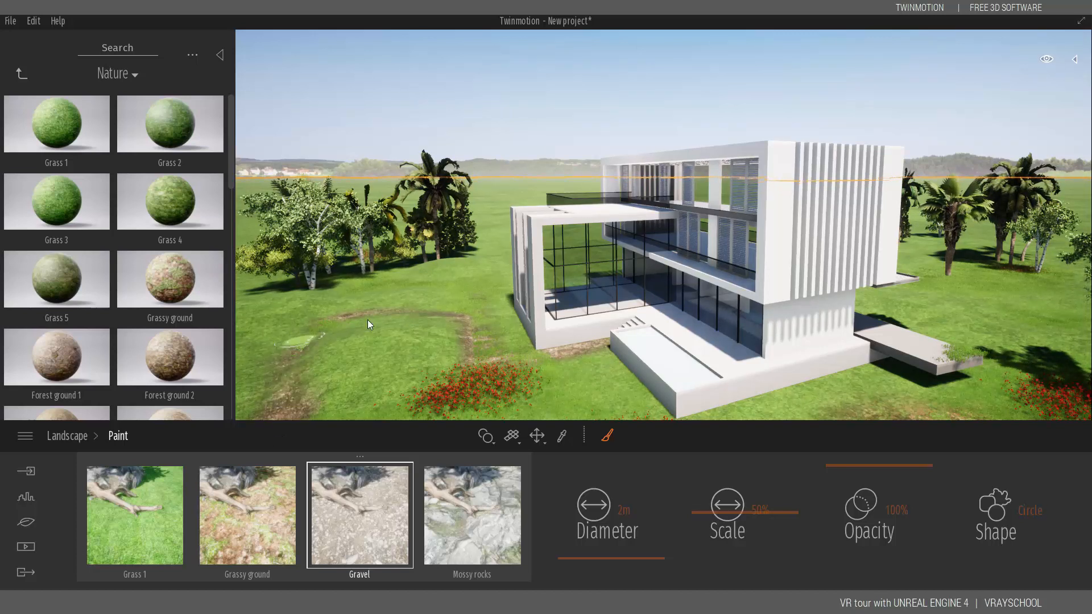
Step: Paint Mossy rocks patches on the lawn in front of the villa with a 2 m brush at 75% scale
left_click(455, 527)
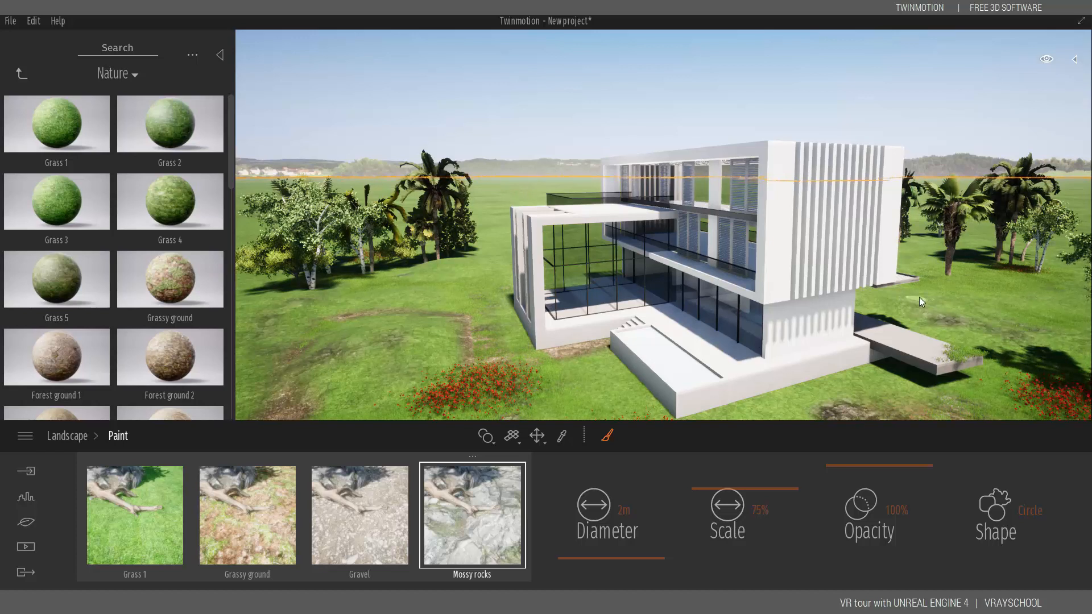
right_click_drag(920, 297, 1004, 349)
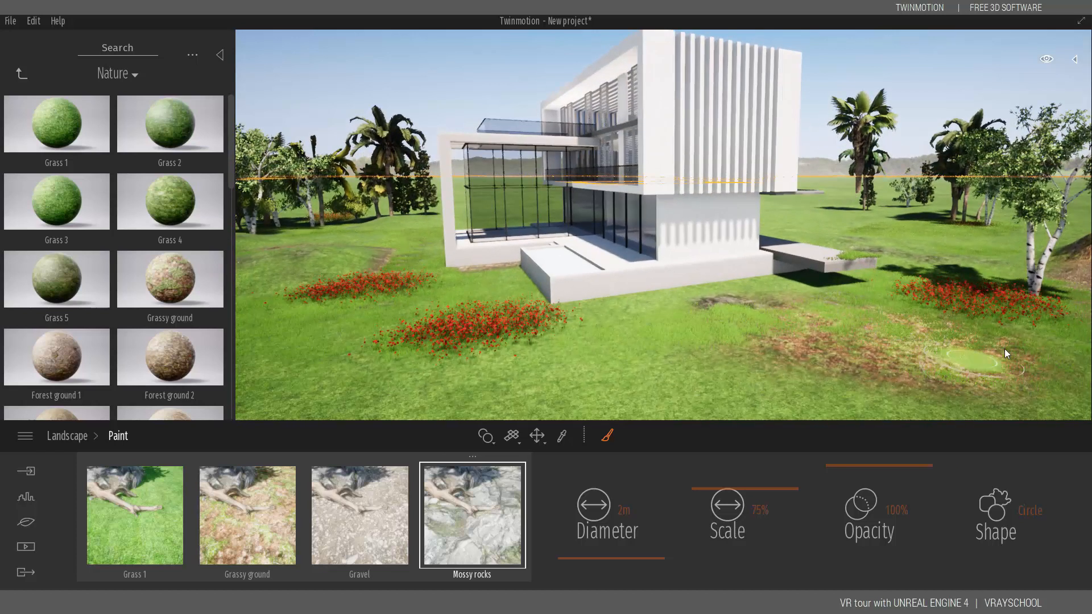
mouse_move(1072, 332)
left_mouse_down()
mouse_move(600, 432)
mouse_move(345, 404)
left_mouse_up()
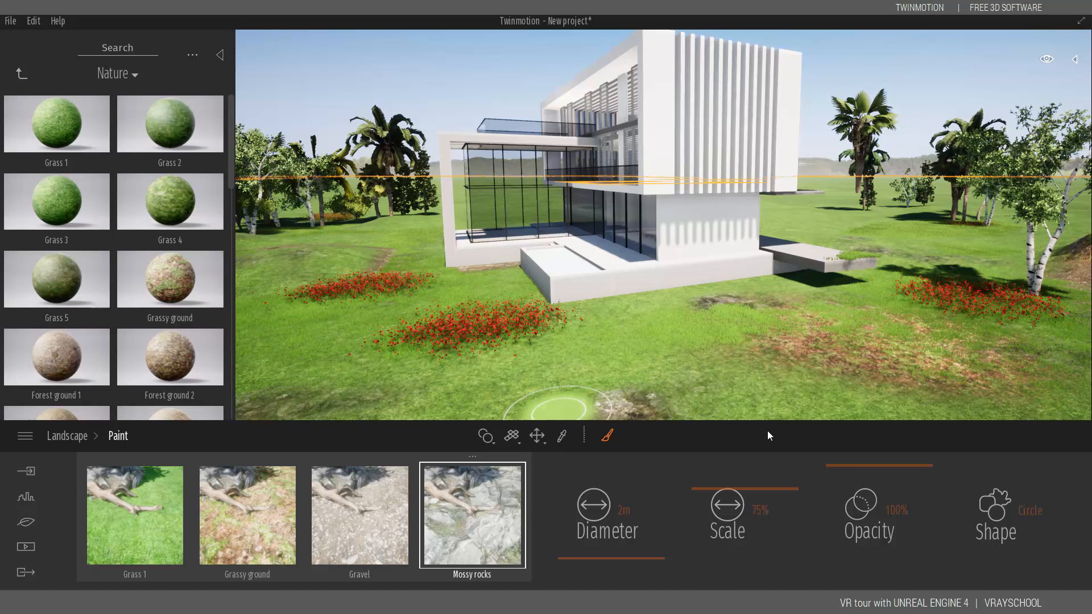
right_click_drag(464, 310, 464, 312)
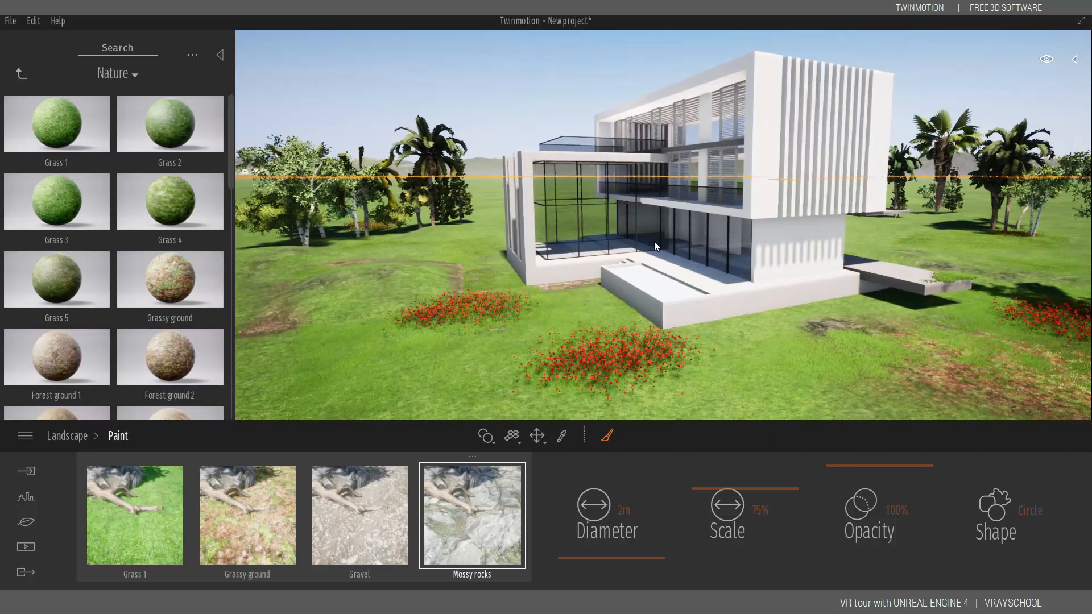
Step: Try rainy weather with an autumn season on the scene, and a snowfall just before midwinter
left_click(26, 500)
left_click(27, 521)
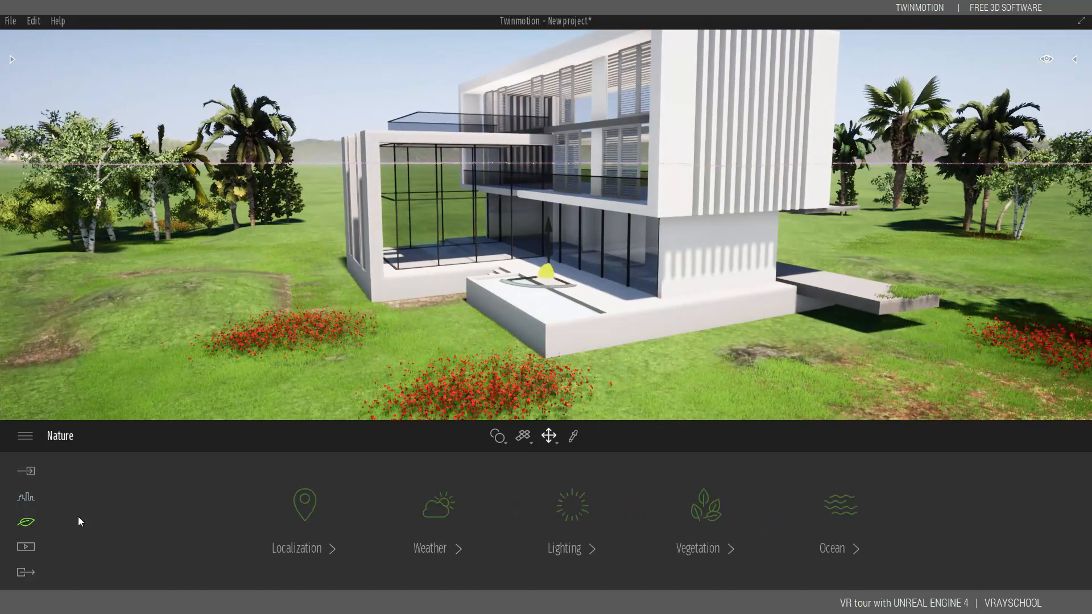
left_click(437, 549)
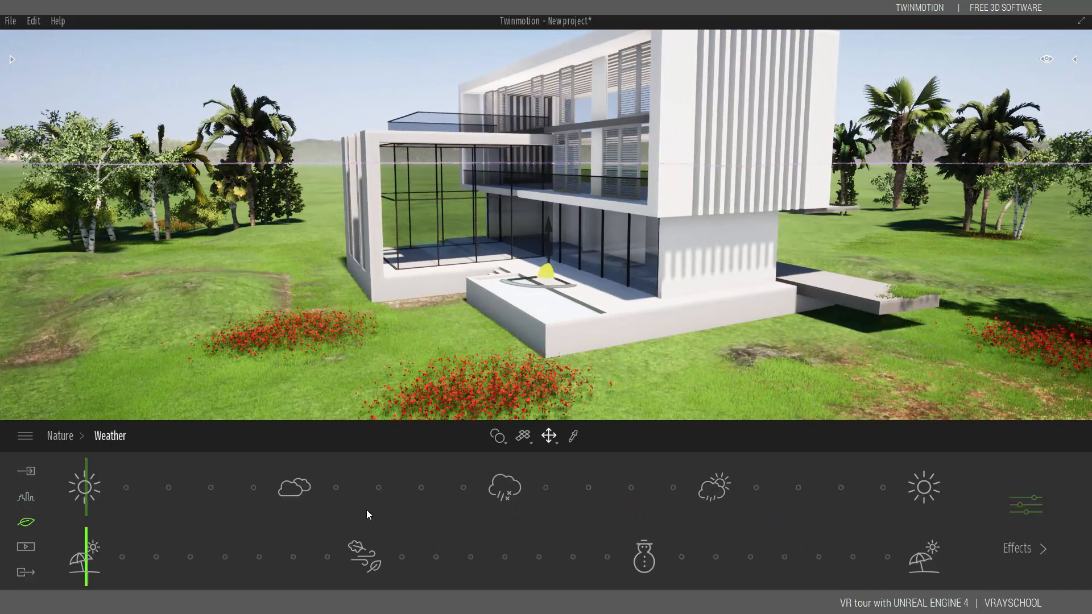
mouse_move(189, 467)
left_mouse_down()
mouse_move(615, 463)
mouse_move(882, 488)
mouse_move(630, 488)
left_mouse_up()
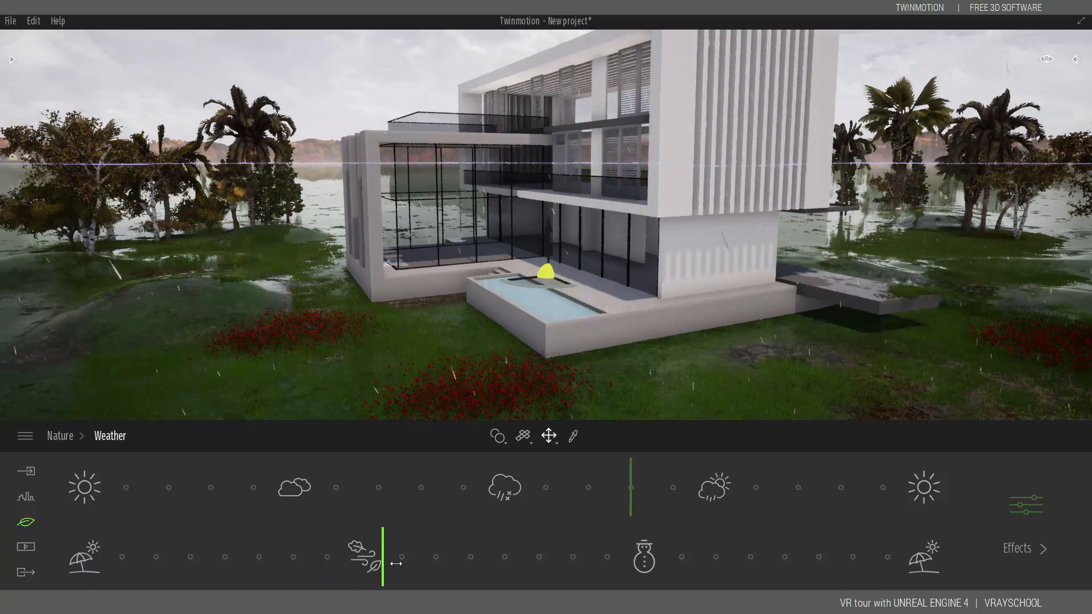
left_click_drag(484, 541, 565, 540)
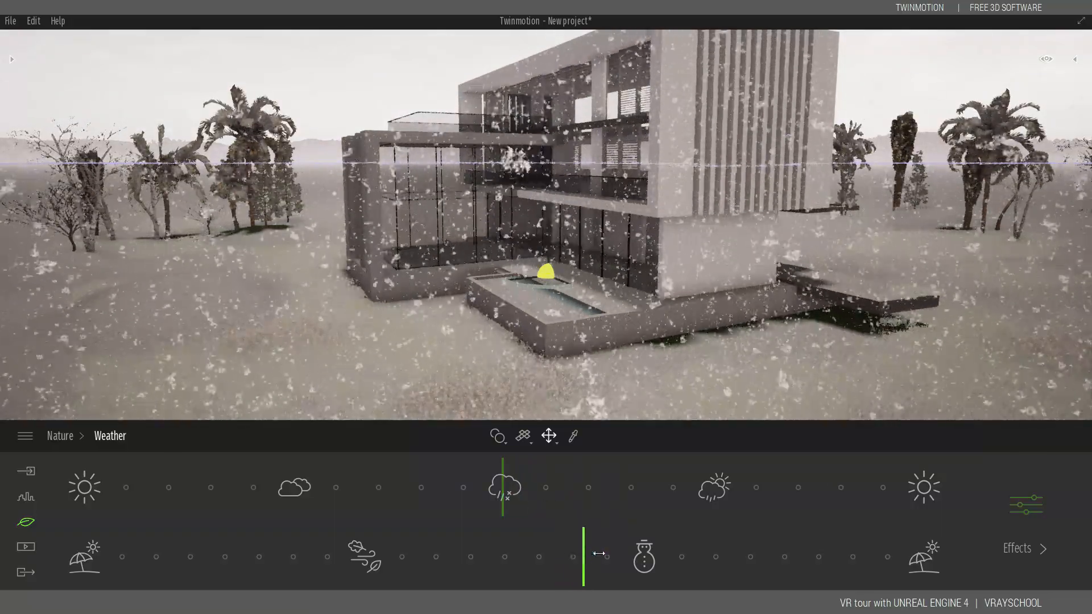
mouse_move(622, 557)
left_mouse_down()
mouse_move(612, 557)
mouse_move(678, 538)
mouse_move(916, 540)
mouse_move(609, 546)
mouse_move(532, 559)
mouse_move(408, 550)
mouse_move(551, 550)
mouse_move(573, 541)
left_mouse_up()
Step: Examine the snow-covered trees, grass and terrain around the villa up close, with the library hidden
right_click_drag(456, 267, 247, 254)
key("w")
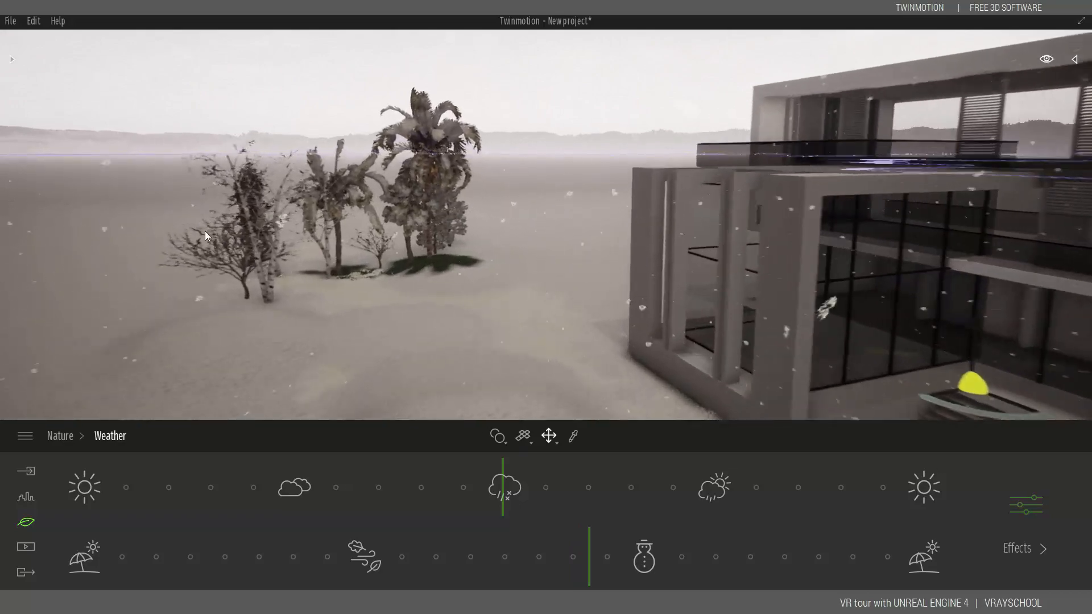
left_click(193, 249)
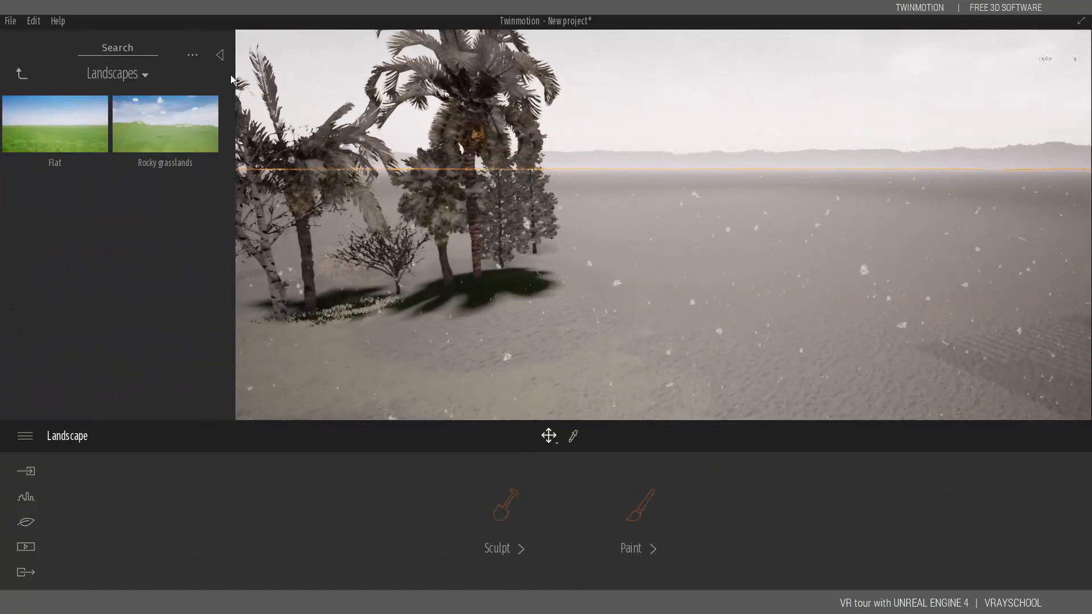
left_click(220, 56)
right_click_drag(342, 194, 256, 193)
key("s")
key("w")
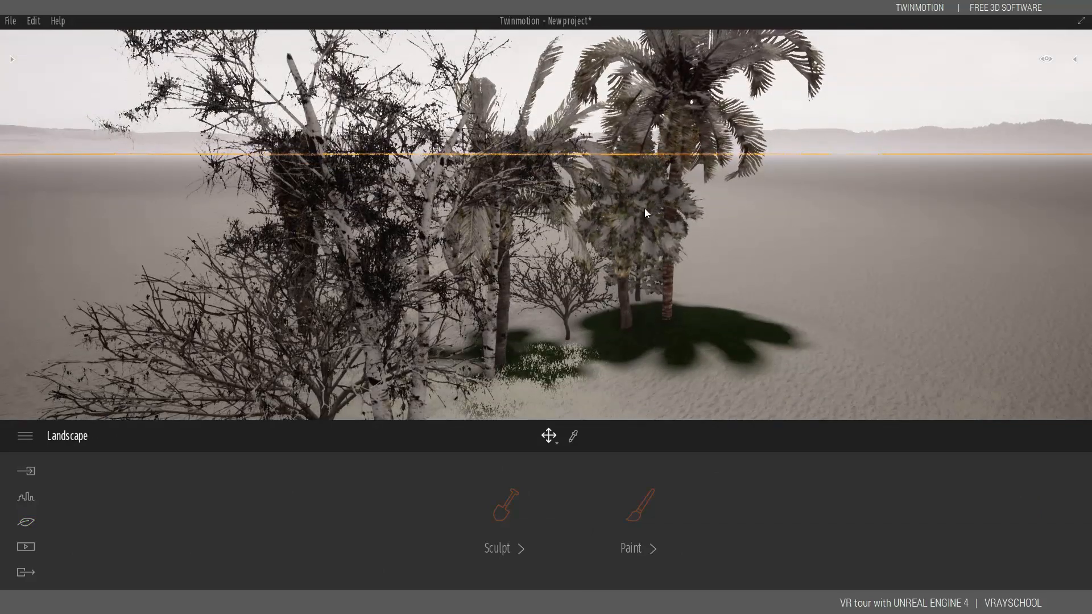
middle_click_drag(742, 137, 685, 270)
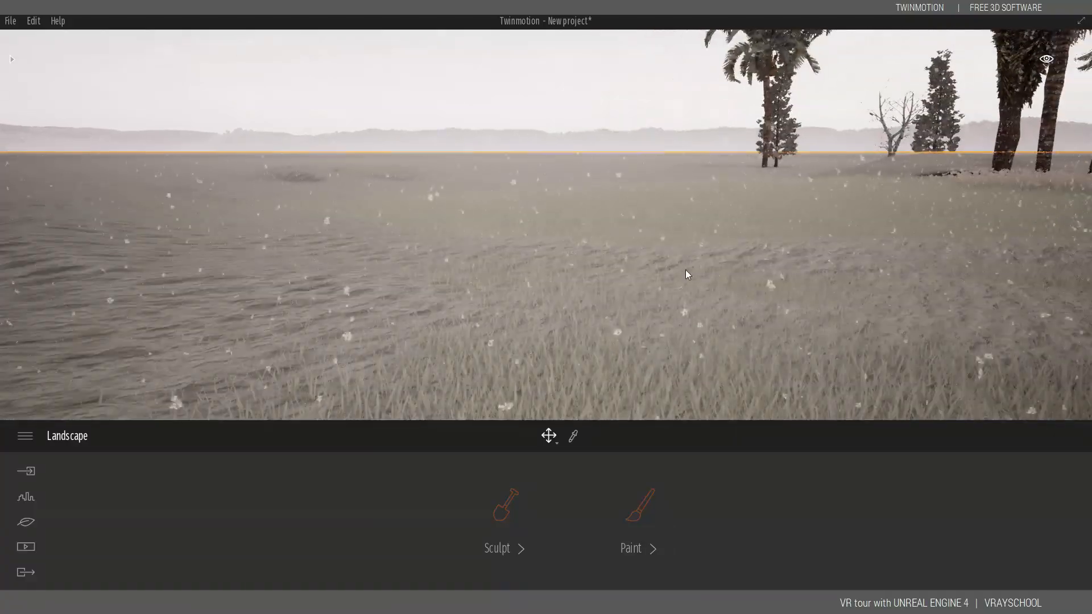
scroll(663, 279, "down", 10)
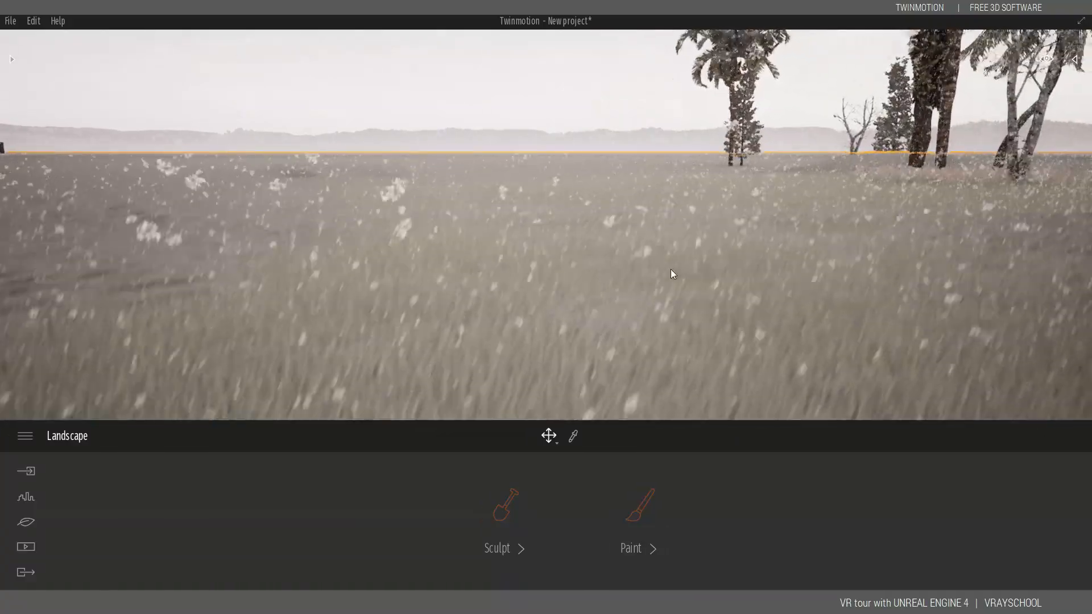
middle_click_drag(690, 296, 236, 216)
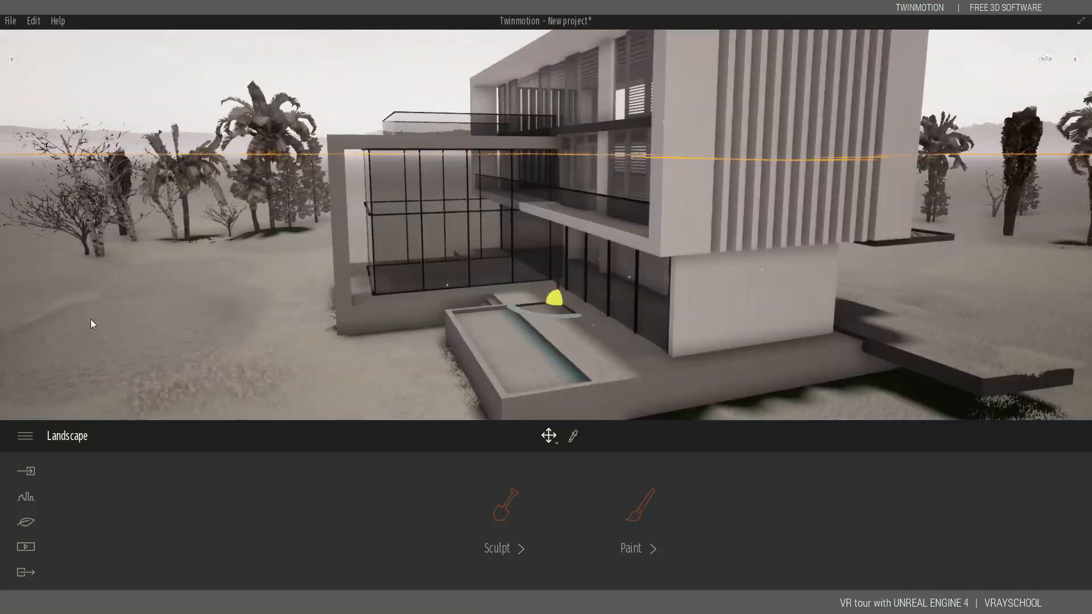
Step: Set the weather to lightly clouded, just before the cloudy mark, and the season between winter and summer
left_click(28, 522)
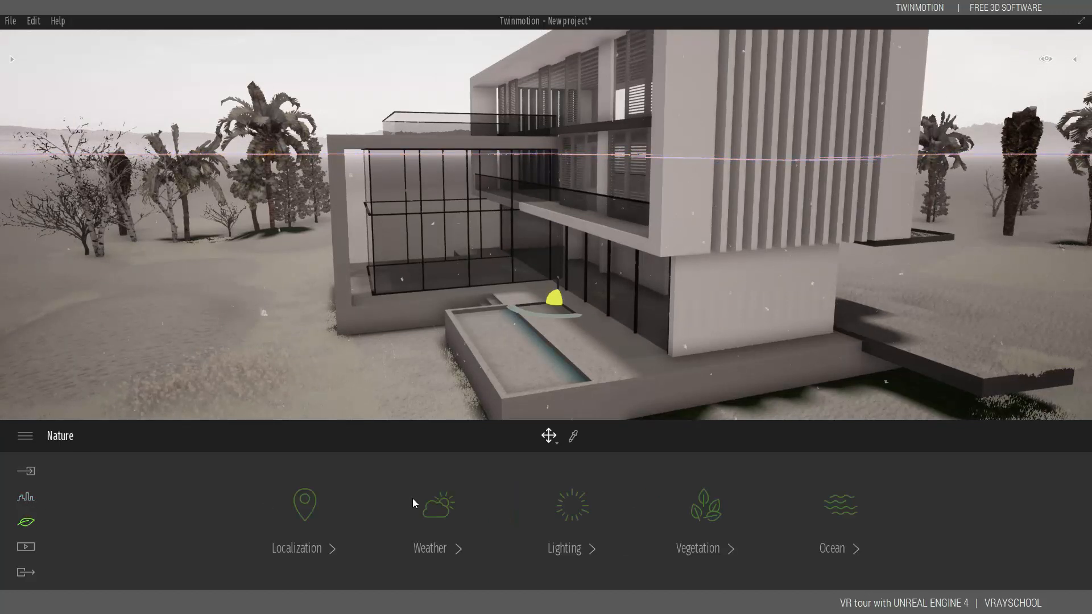
left_click(457, 504)
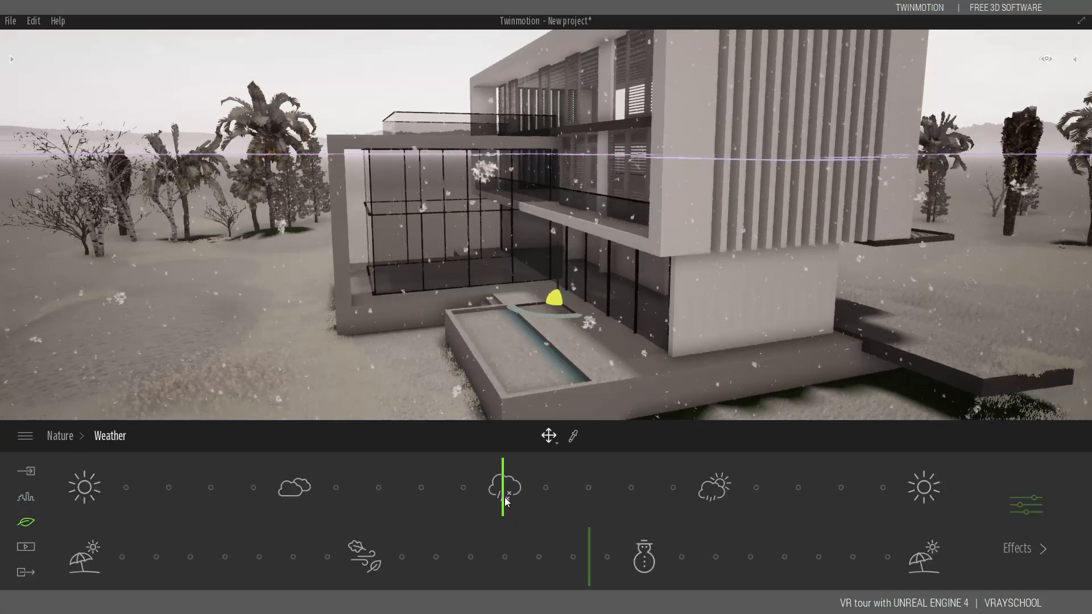
left_click_drag(517, 503, 869, 495)
left_click_drag(589, 532, 848, 533)
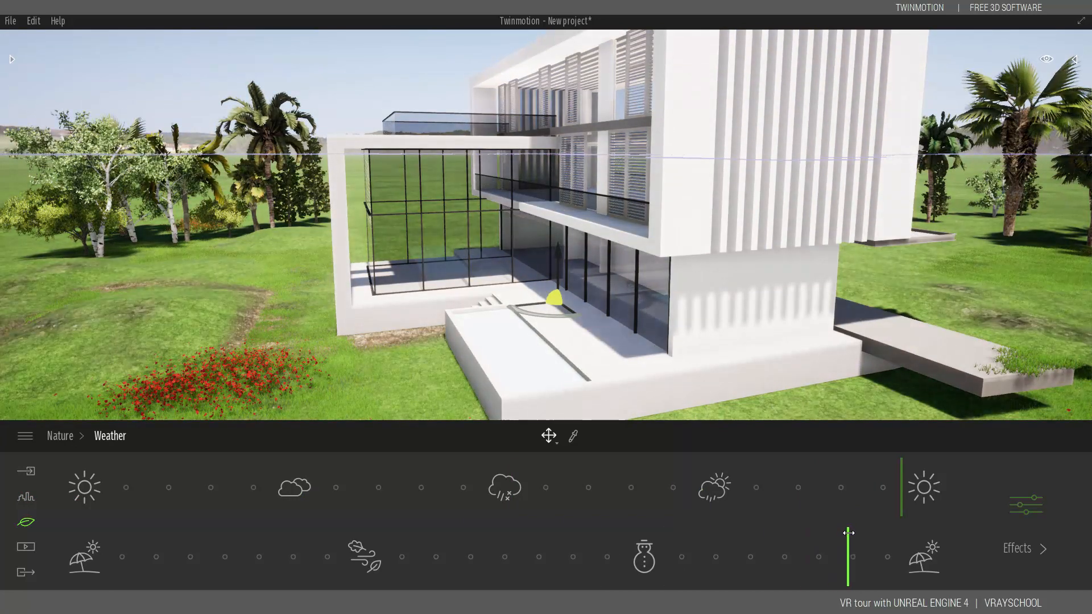
left_click_drag(902, 487, 766, 485)
left_click_drag(828, 481, 878, 481)
mouse_move(807, 537)
left_mouse_down()
mouse_move(780, 539)
mouse_move(796, 535)
left_mouse_up()
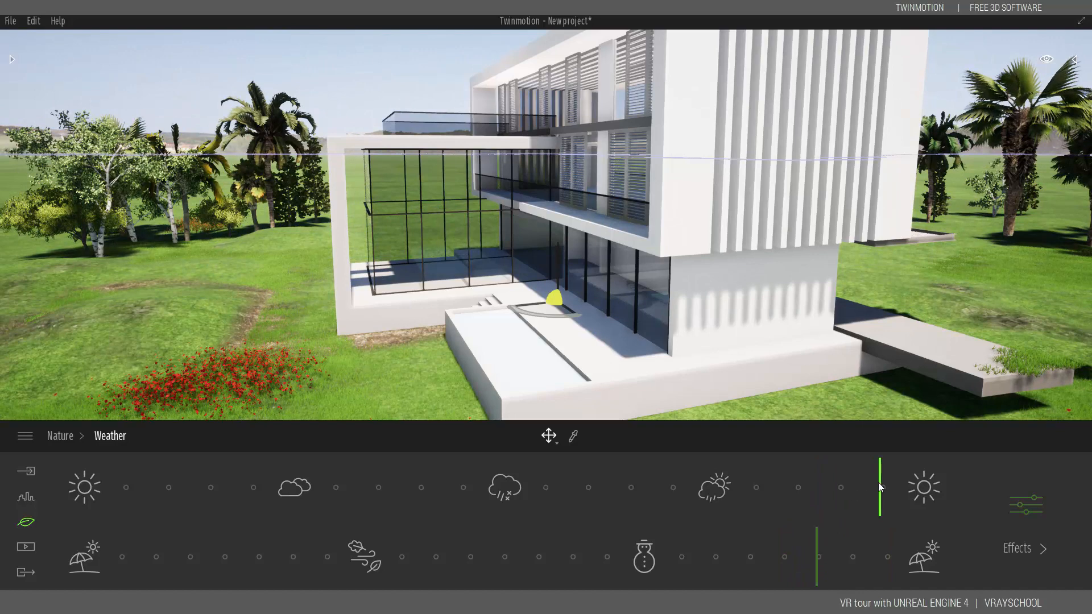
left_click_drag(751, 487, 270, 464)
middle_click_drag(615, 351, 601, 355)
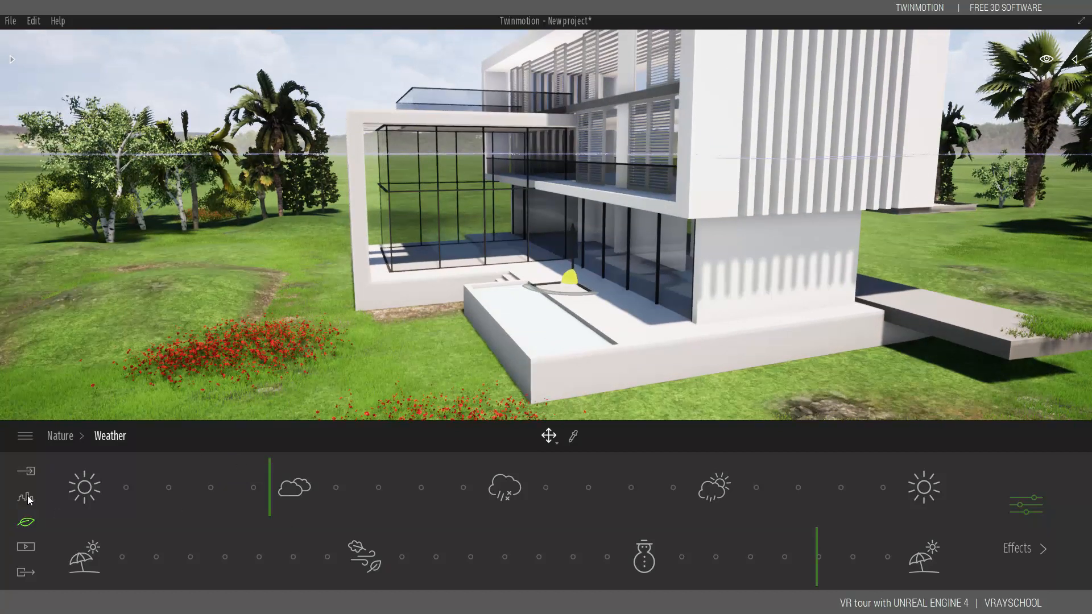
Step: Set the scene lighting to sun 0.99, ambient 1.05, white balance 8949K and GI 0.29
left_click(25, 521)
left_click(565, 514)
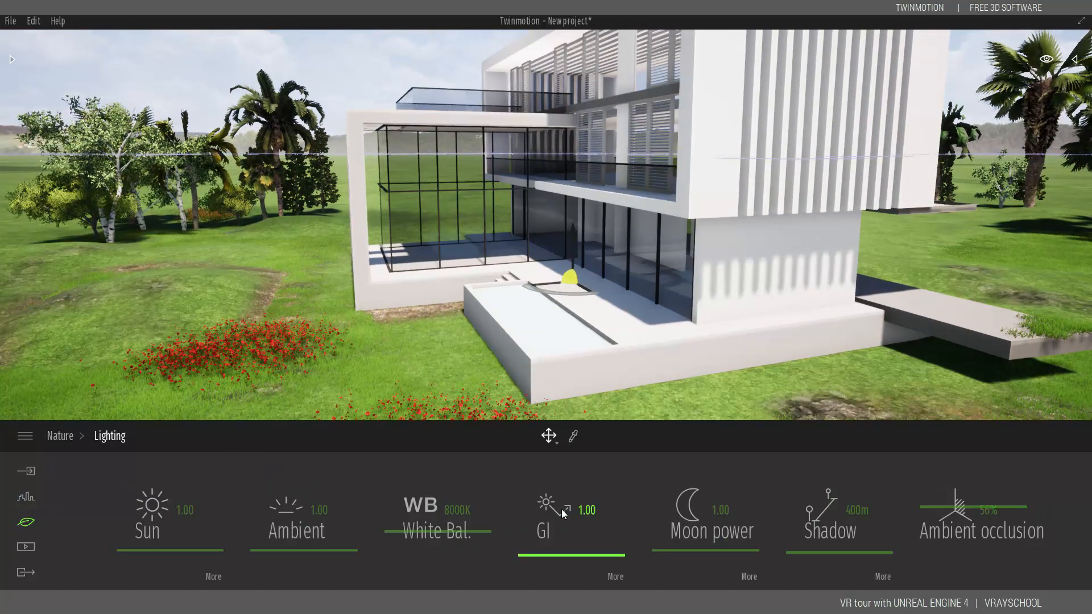
left_click_drag(193, 547, 191, 571)
mouse_move(285, 550)
left_mouse_down()
mouse_move(288, 532)
mouse_move(290, 561)
left_mouse_up()
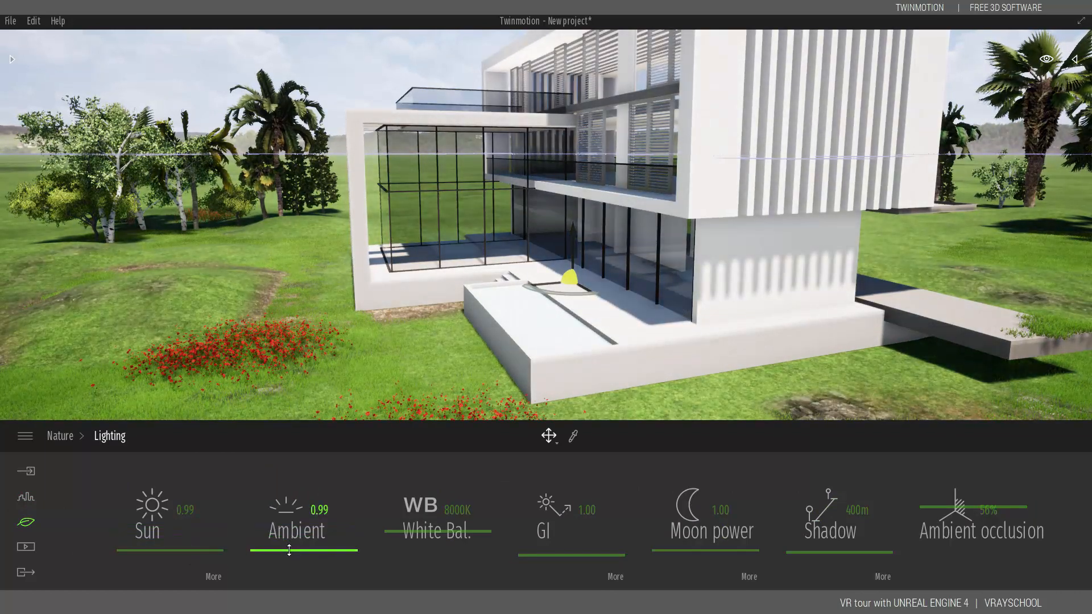
mouse_move(412, 530)
left_mouse_down()
mouse_move(419, 509)
mouse_move(420, 522)
left_mouse_up()
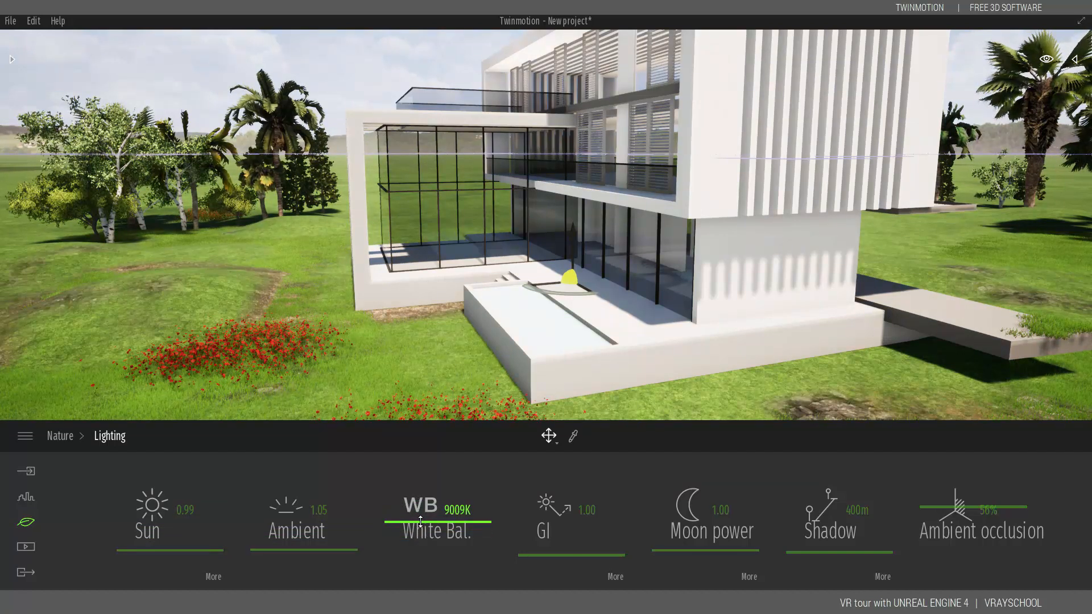
mouse_move(549, 560)
left_mouse_down()
mouse_move(541, 485)
mouse_move(537, 576)
mouse_move(535, 550)
mouse_move(533, 559)
left_mouse_up()
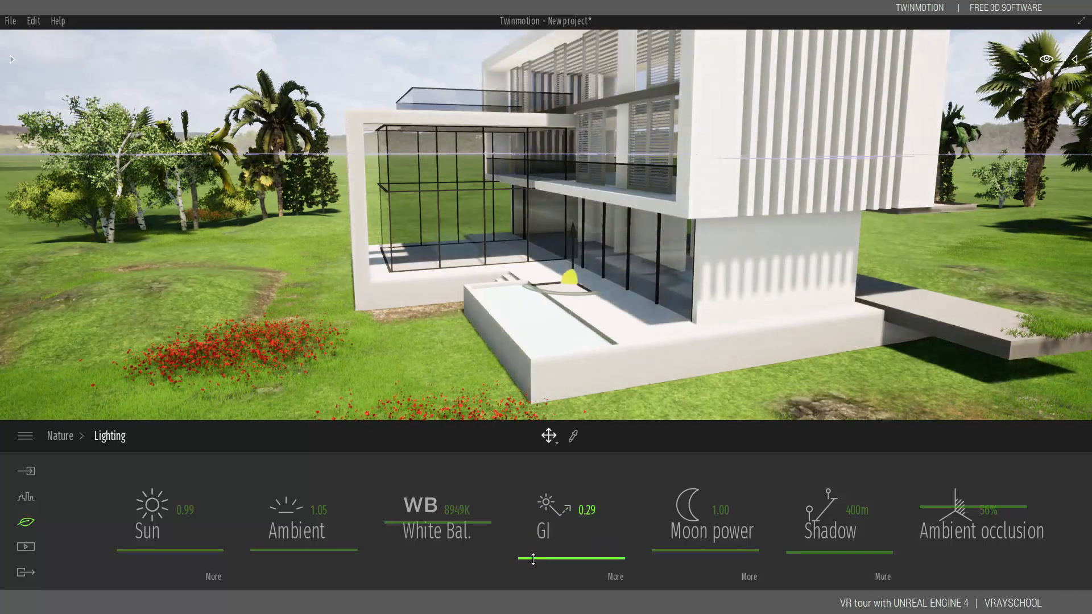
Step: Set moon power to 2.44, shadow distance to 204 m and ambient occlusion to 100%, and check the ground-floor interior
left_click_drag(705, 551, 701, 526)
mouse_move(808, 555)
left_mouse_down()
mouse_move(803, 535)
mouse_move(801, 556)
left_mouse_up()
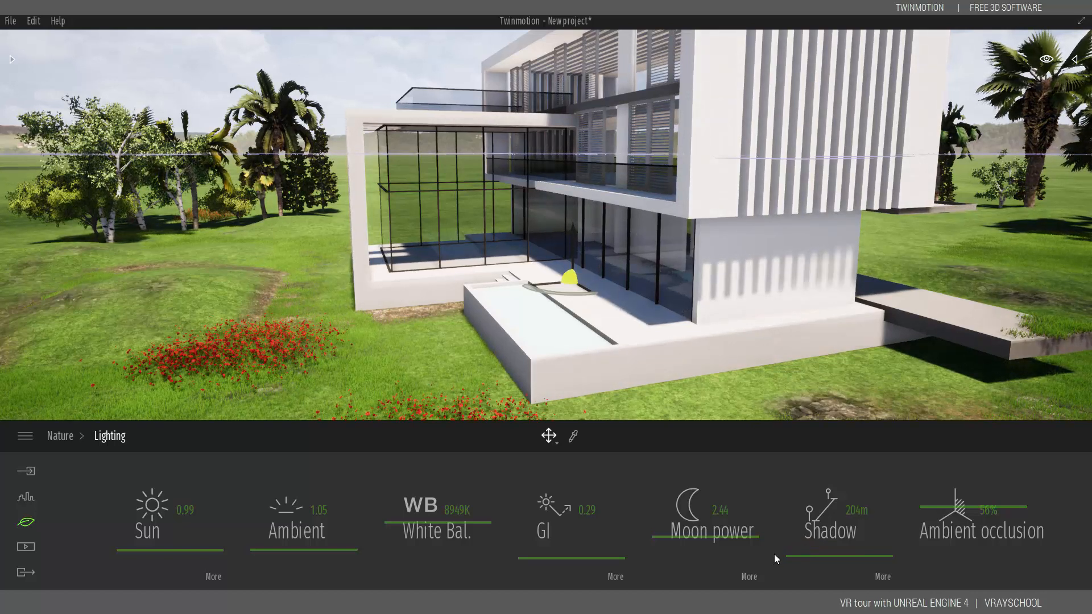
left_click_drag(929, 507, 936, 436)
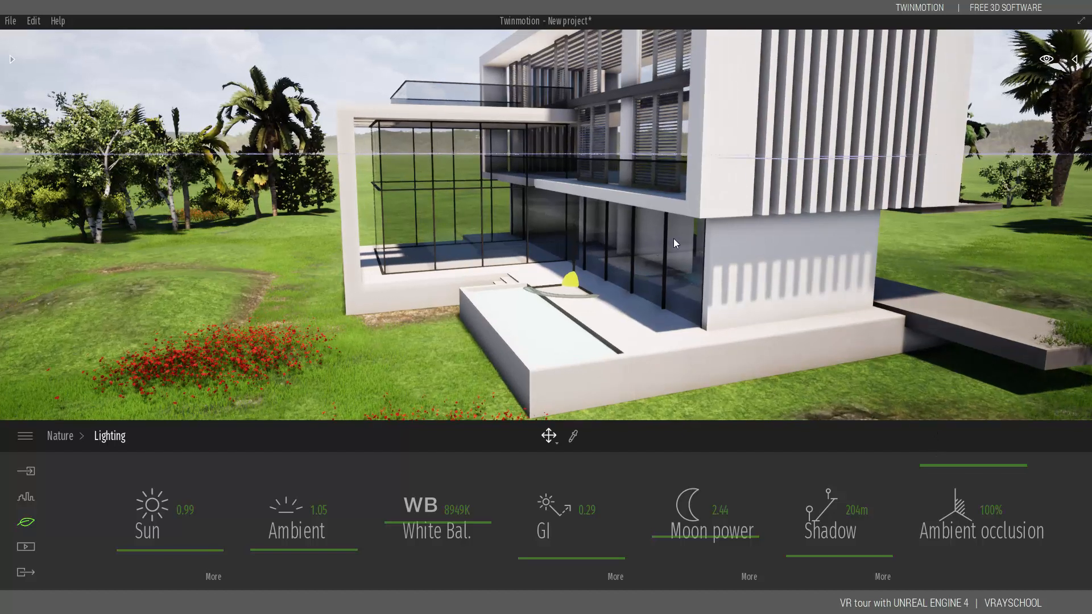
scroll(680, 237, "up", 2)
scroll(686, 237, "up", 6)
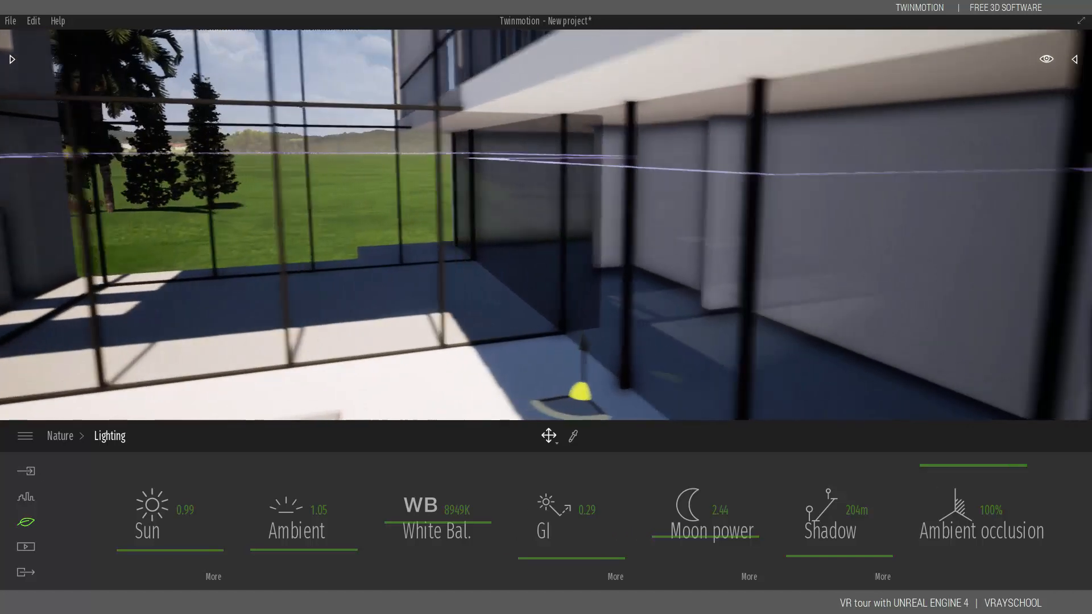
scroll(860, 259, "up", 2)
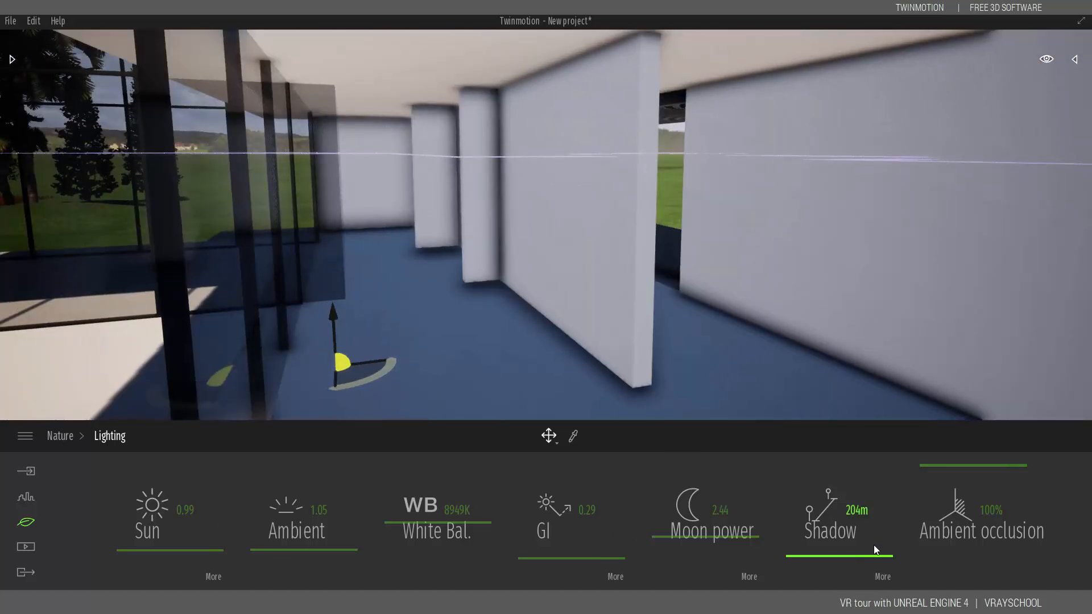
Step: Set the ambient occlusion to 49% and check the lighting on the villa's pool side
left_click_drag(955, 467, 957, 516)
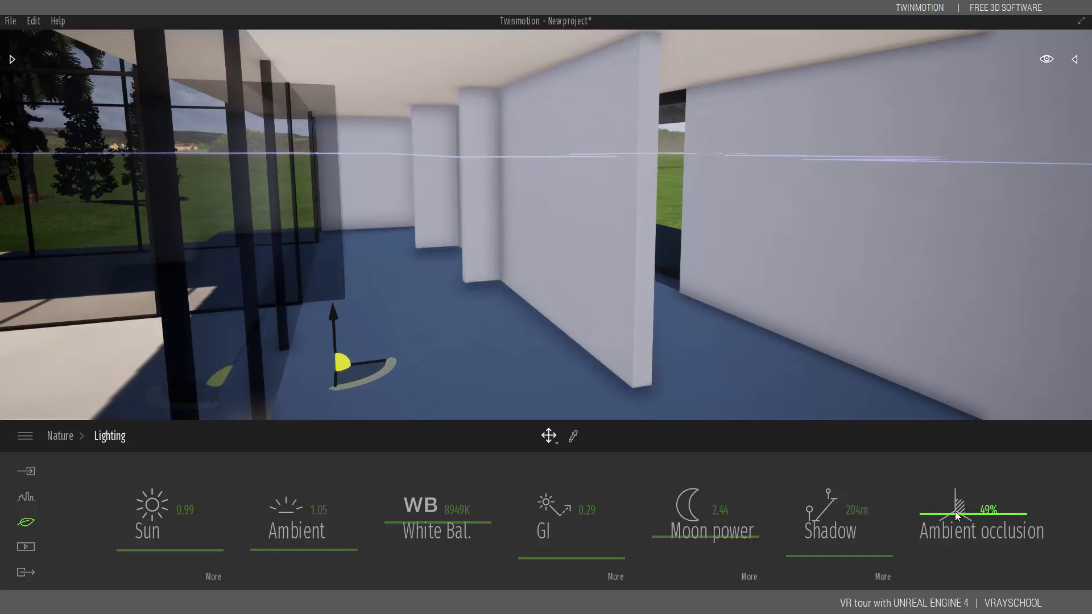
left_click_drag(957, 516, 957, 516)
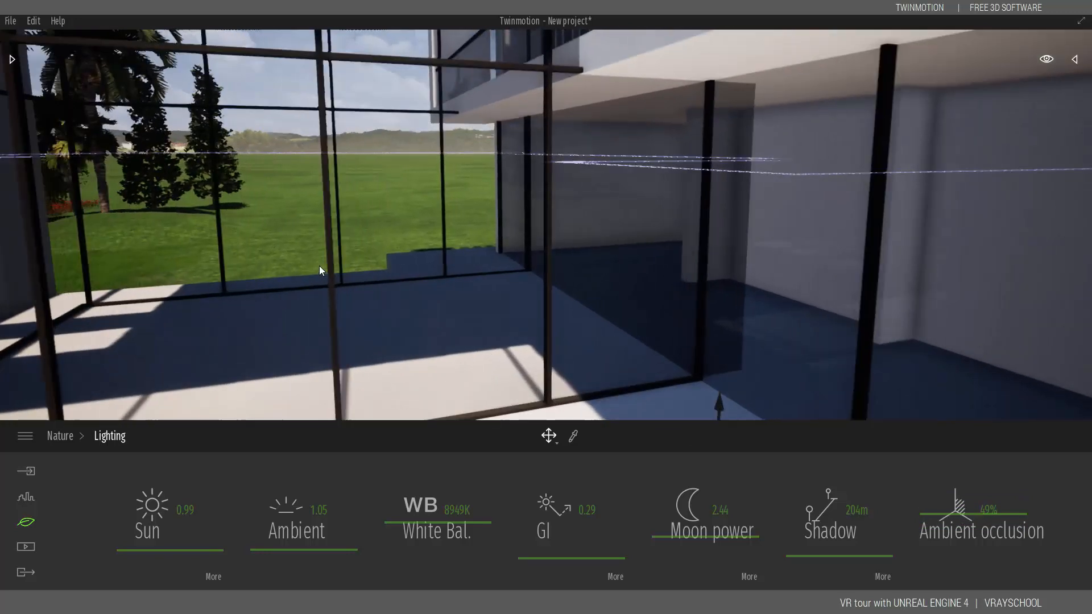
key("s")
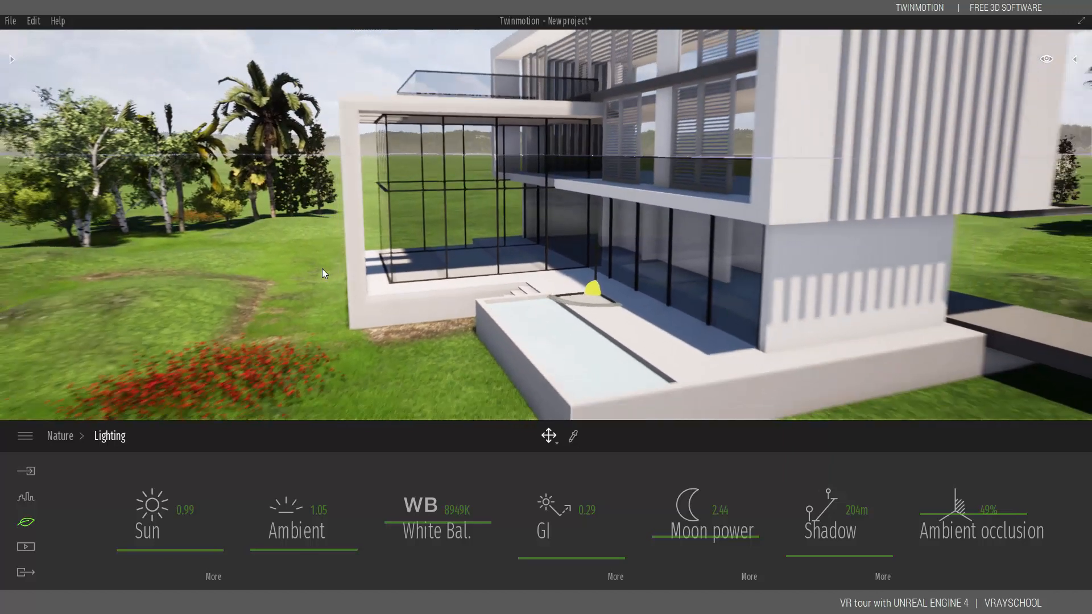
left_click_drag(322, 274, 526, 366)
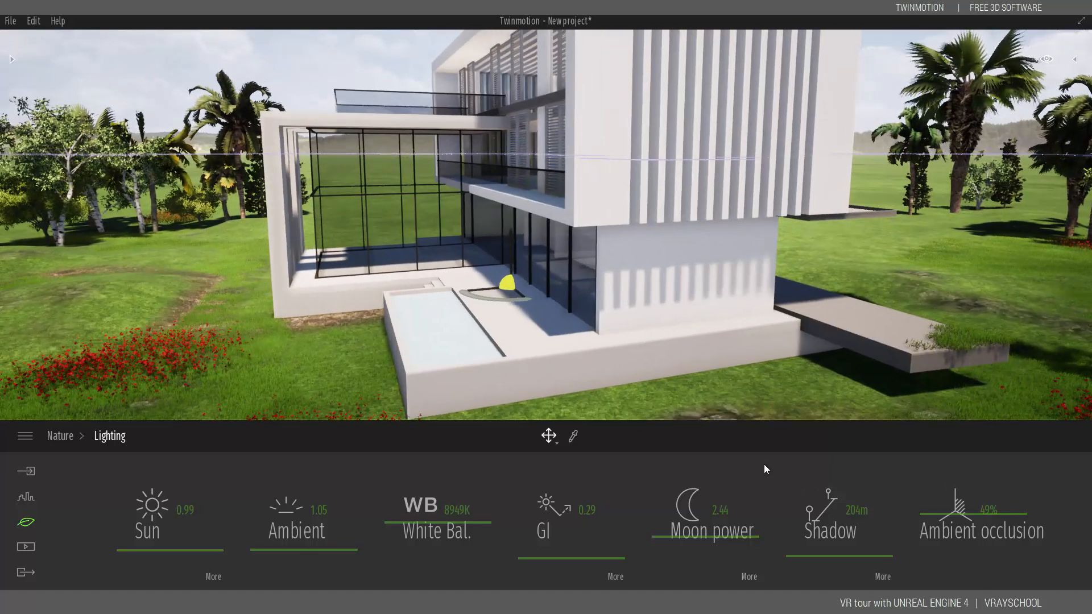
Step: Open the vegetation settings and show the Bushes category of the vegetation and landscape library
left_click(54, 524)
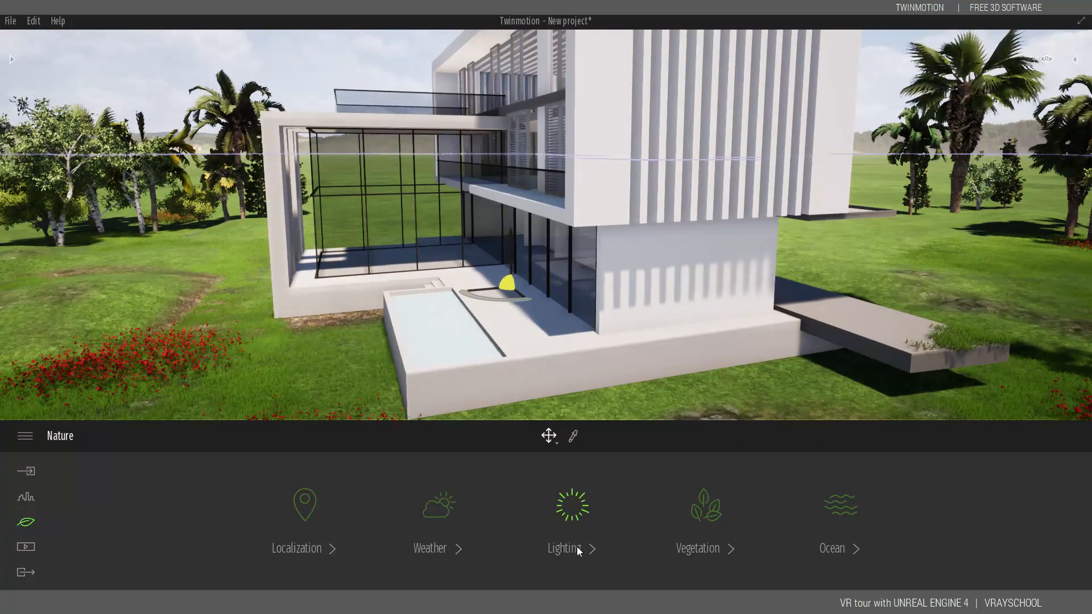
left_click(564, 517)
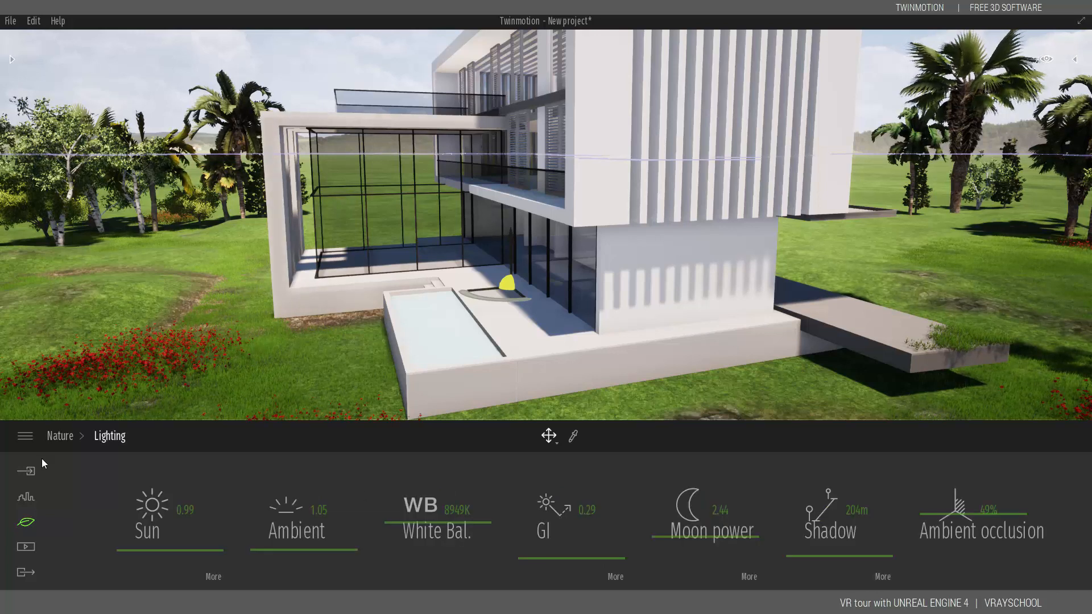
left_click(26, 524)
left_click(707, 508)
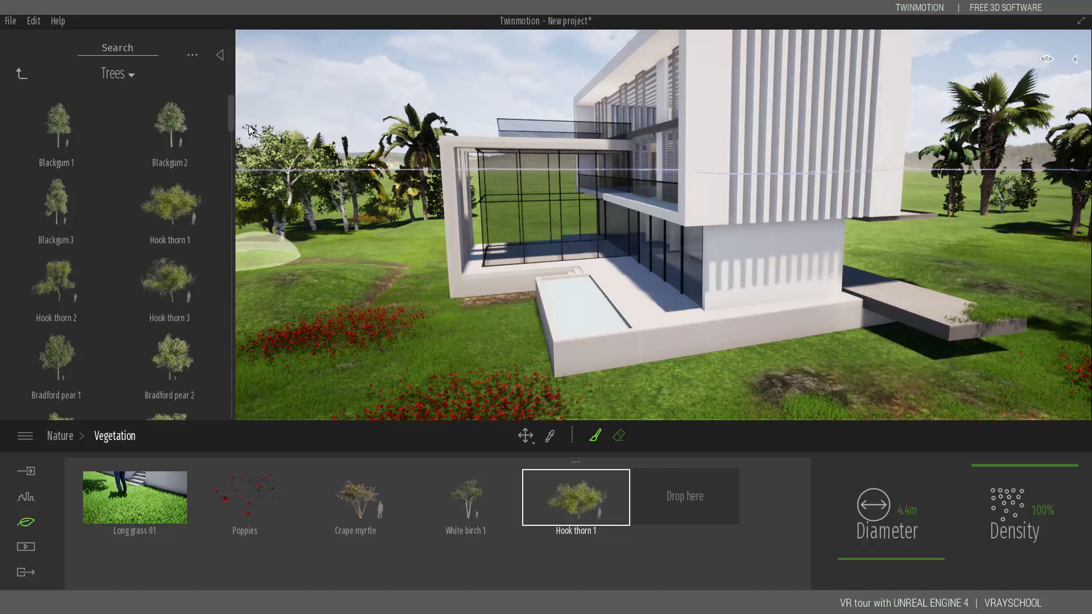
left_click(23, 74)
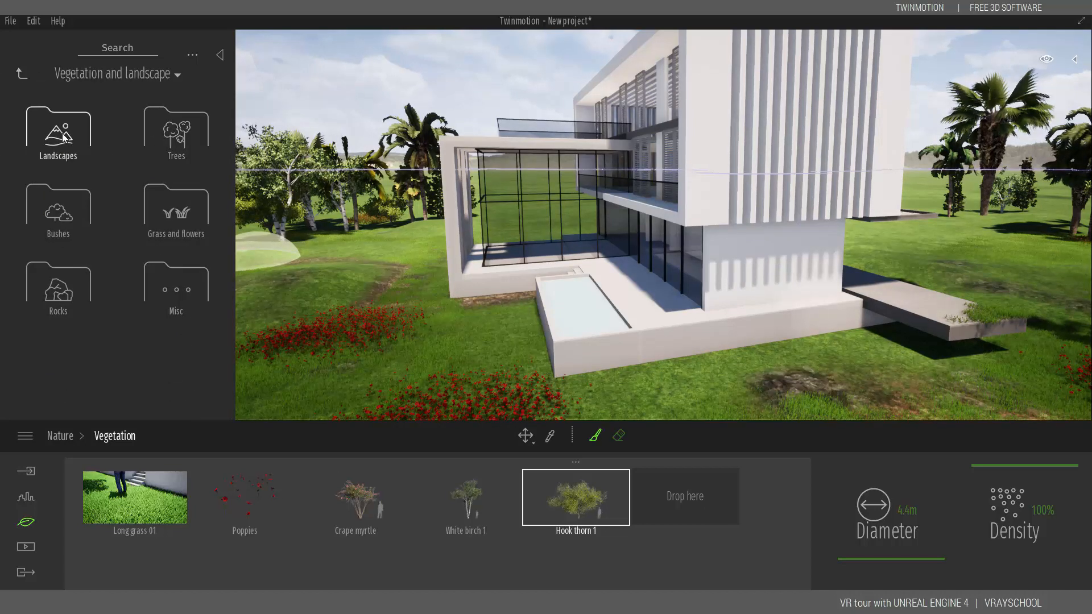
left_click(56, 211)
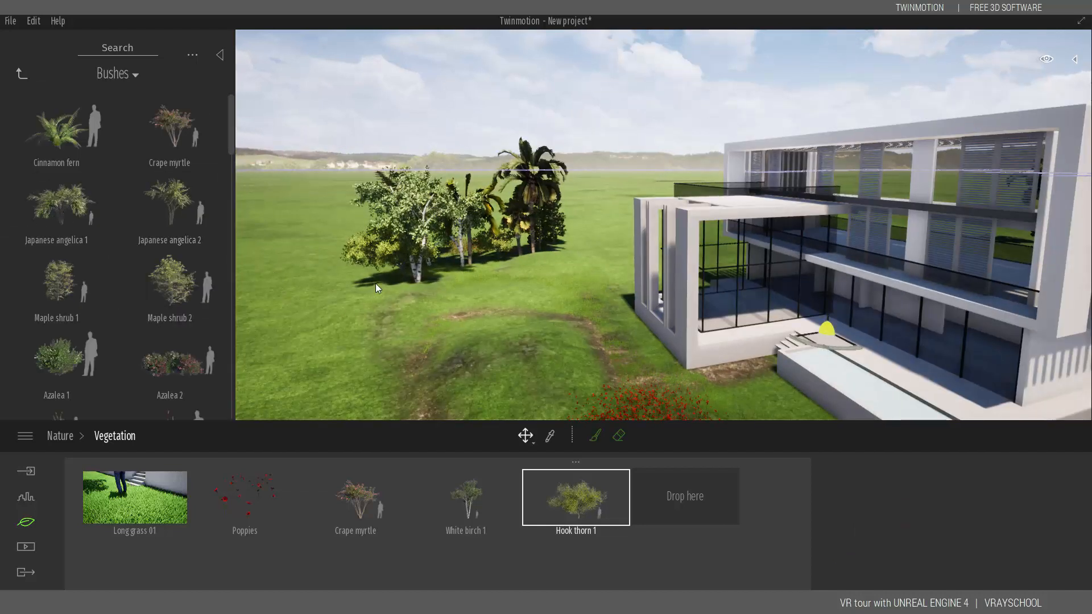
Step: Place a Japanese angelica 2 bush at the front edge of the tree group beside the villa
left_click(376, 283)
left_click(178, 220)
left_click(21, 73)
left_click(86, 197)
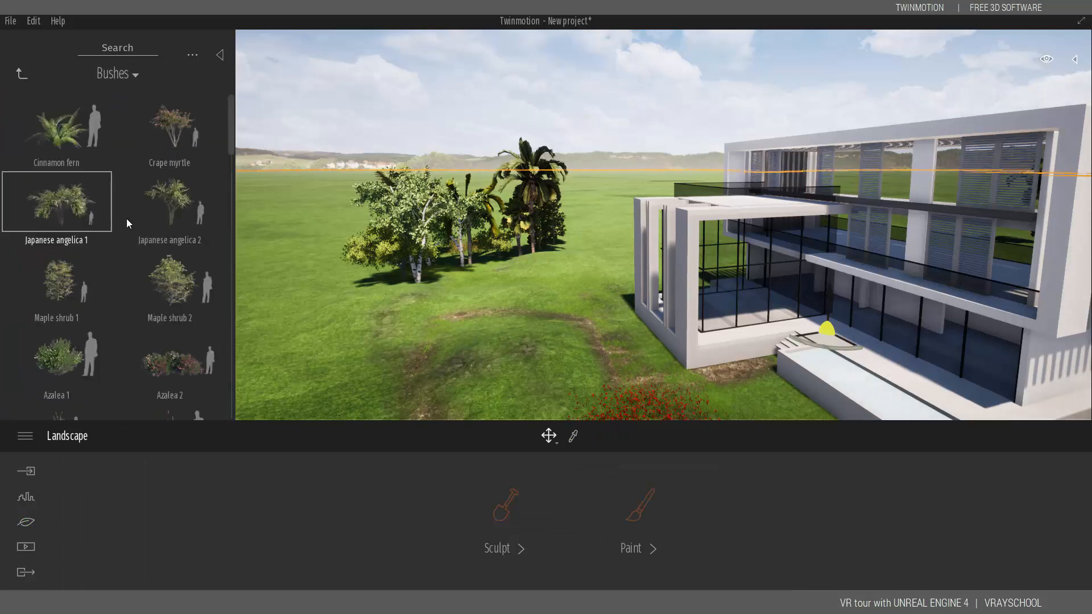
left_click_drag(206, 213, 383, 302)
left_click(220, 54)
left_click(12, 59)
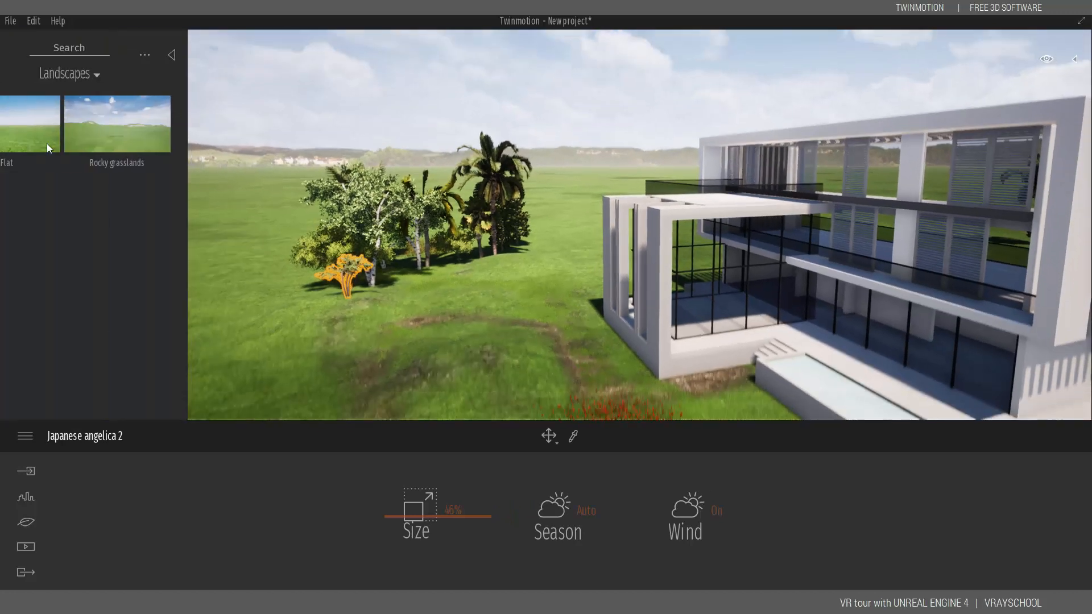
Step: Place three Azalea 2 bushes along the front of the tree group beside the villa
left_click(20, 71)
left_click(54, 195)
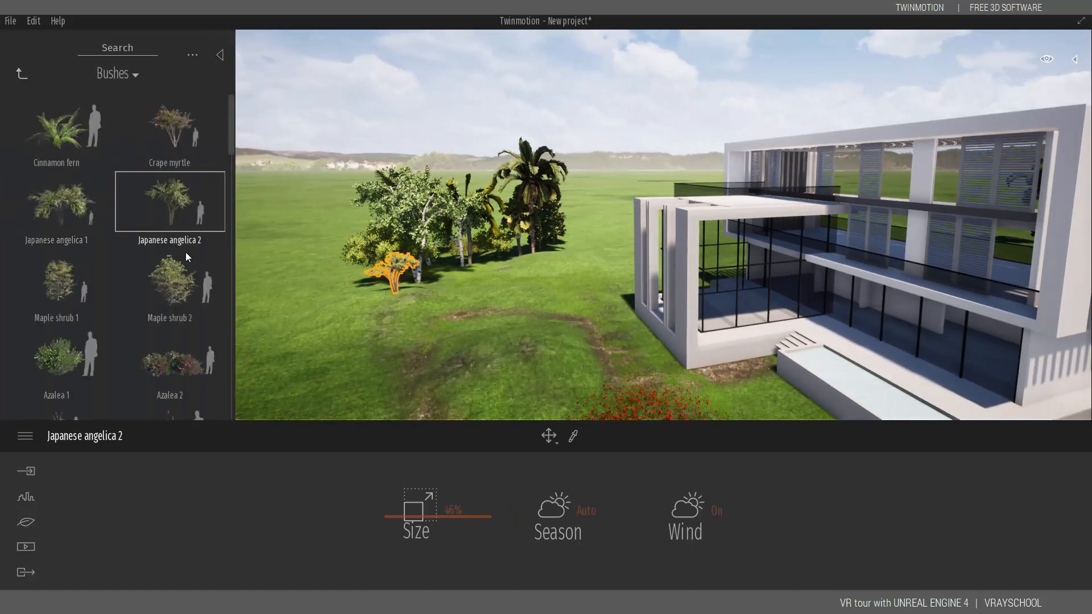
left_click_drag(146, 357, 453, 289)
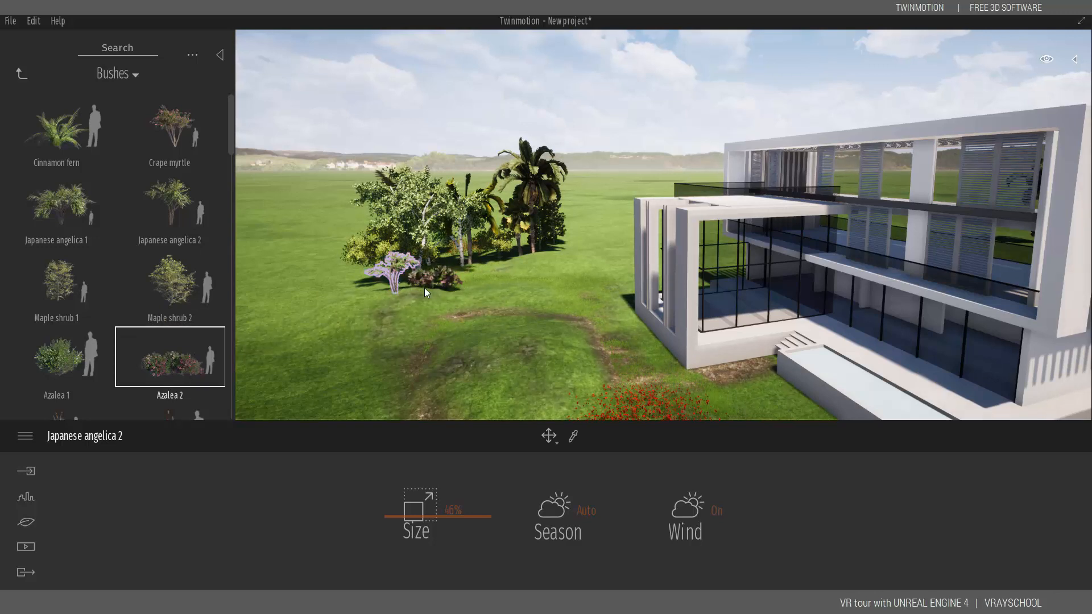
left_click(427, 286)
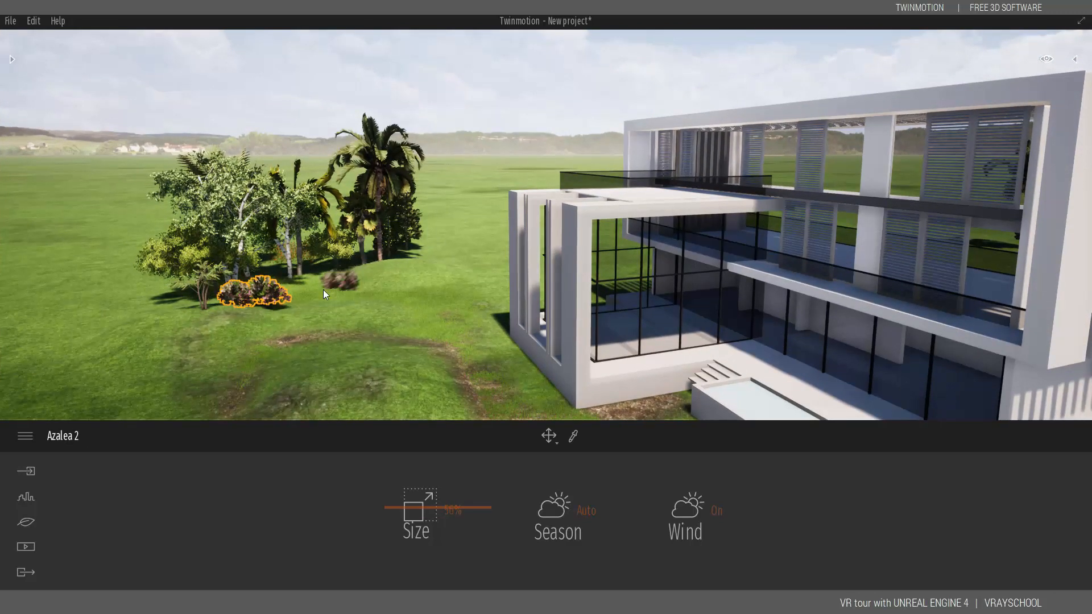
left_click(298, 275)
left_click_drag(419, 277, 394, 260)
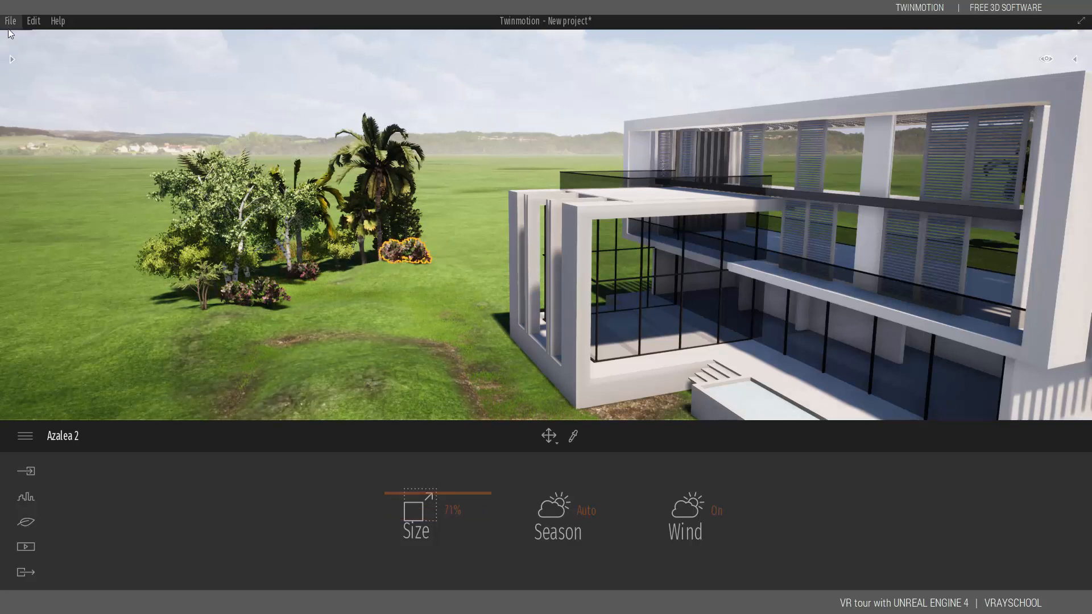
Step: Scatter four Cinnamon fern plants between and in front of the azaleas at the tree group
left_click(12, 59)
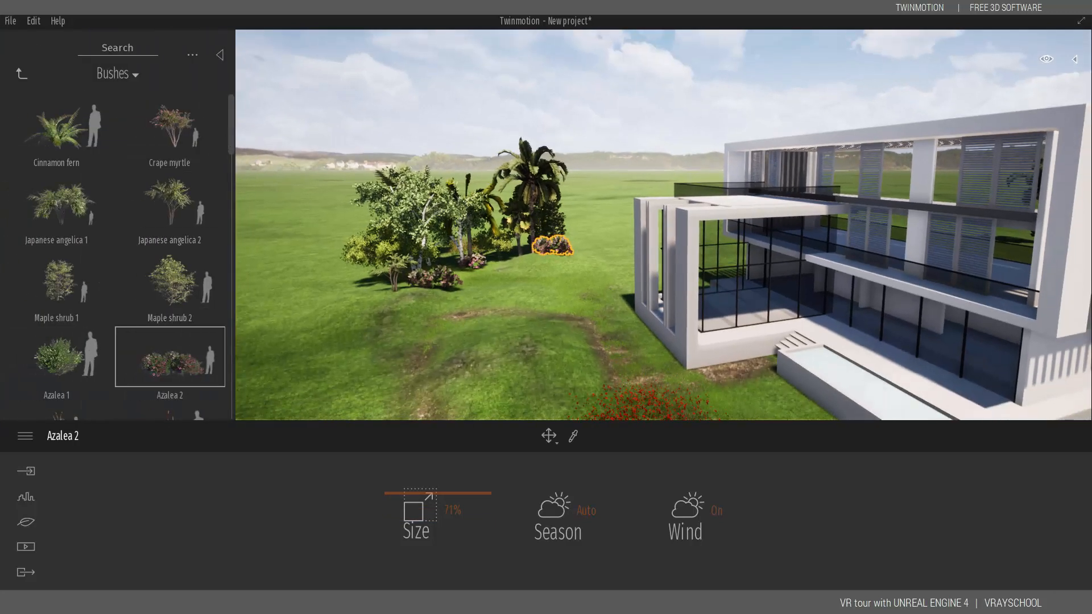
left_click(63, 124)
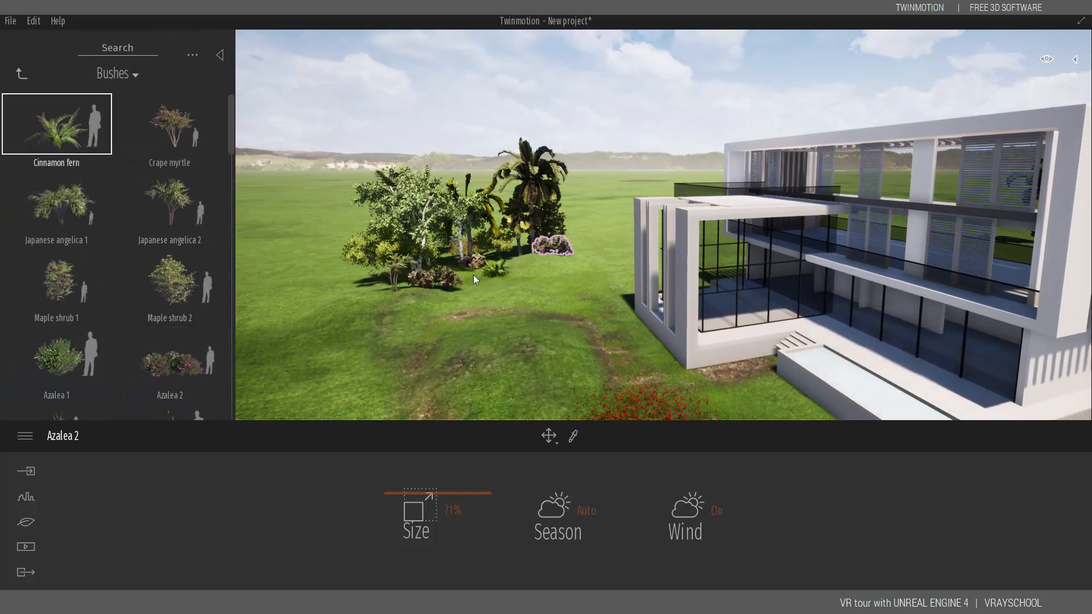
left_click(470, 276)
left_click(207, 324)
left_click(446, 259)
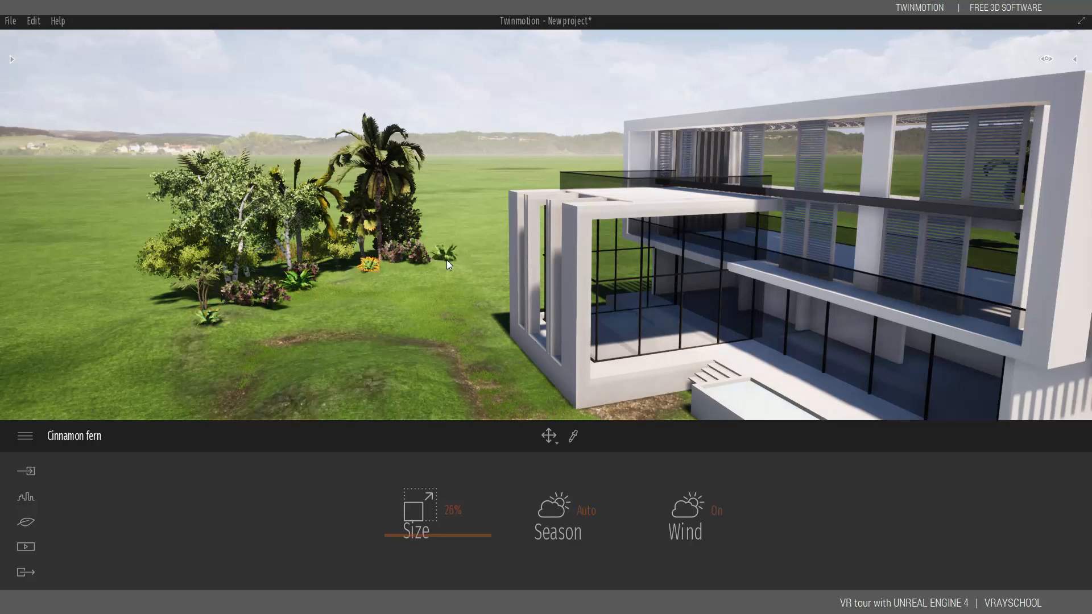
Step: Add an Elephant ear beside the front azalea and a Knapweed 1 in front of the Japanese angelica
left_click(16, 61)
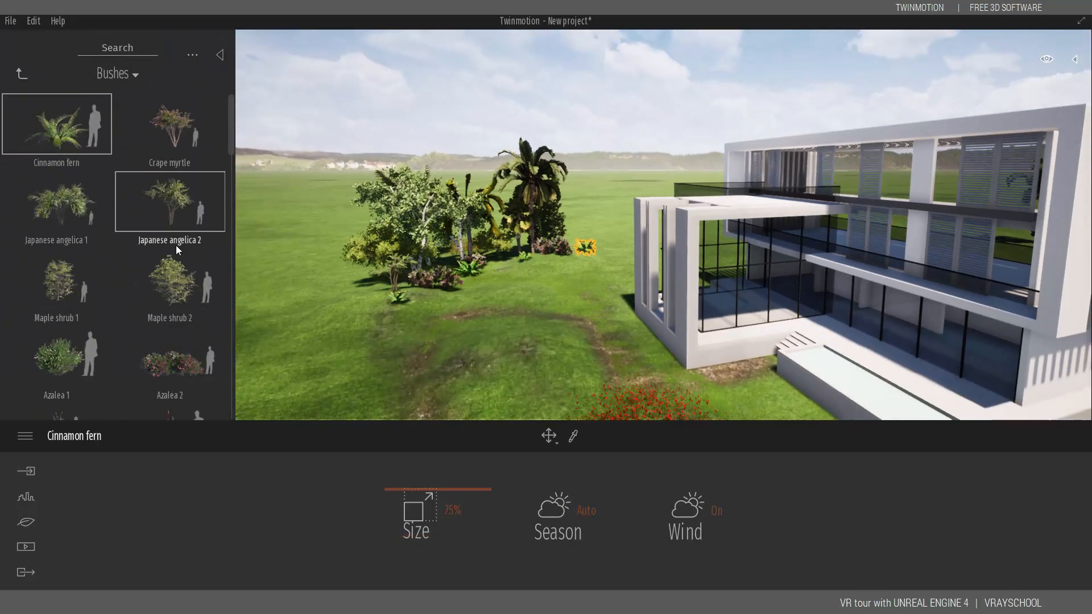
scroll(232, 165, "down", 10)
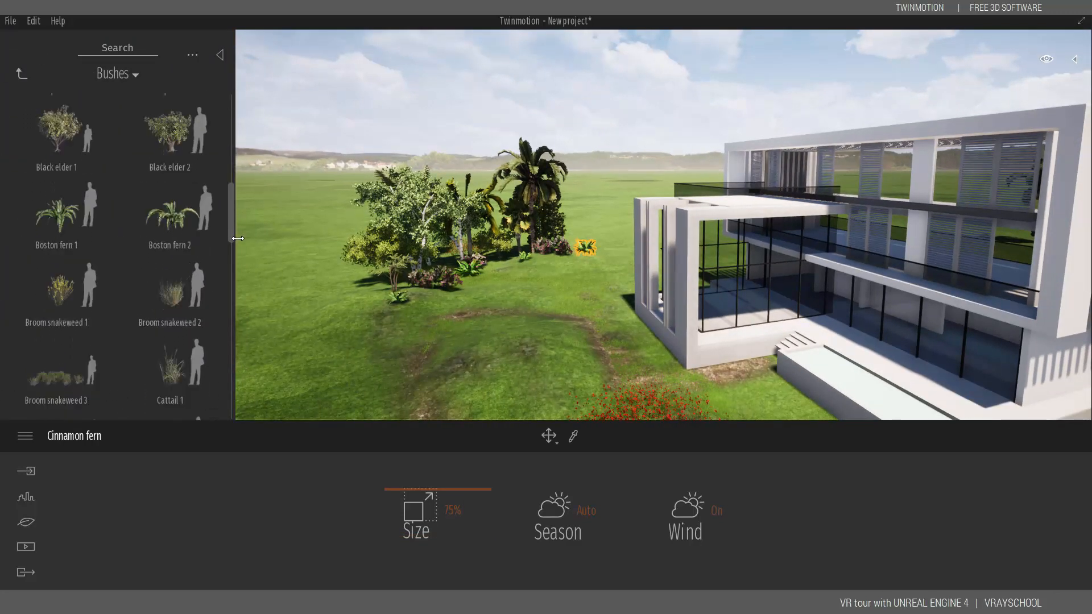
scroll(172, 205, "down", 5)
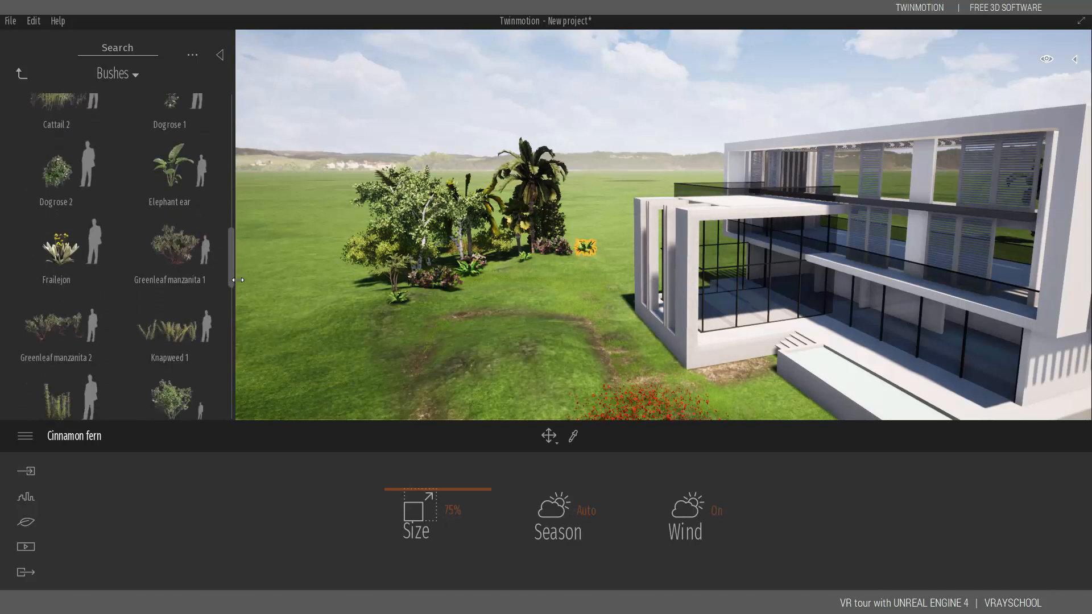
left_click_drag(500, 273, 463, 284)
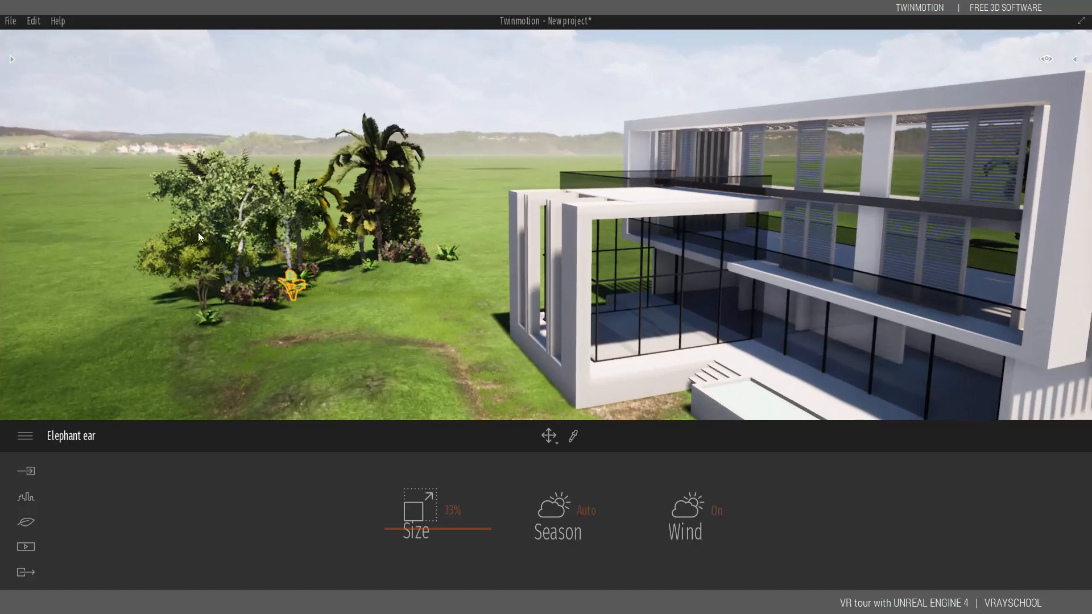
left_click(12, 59)
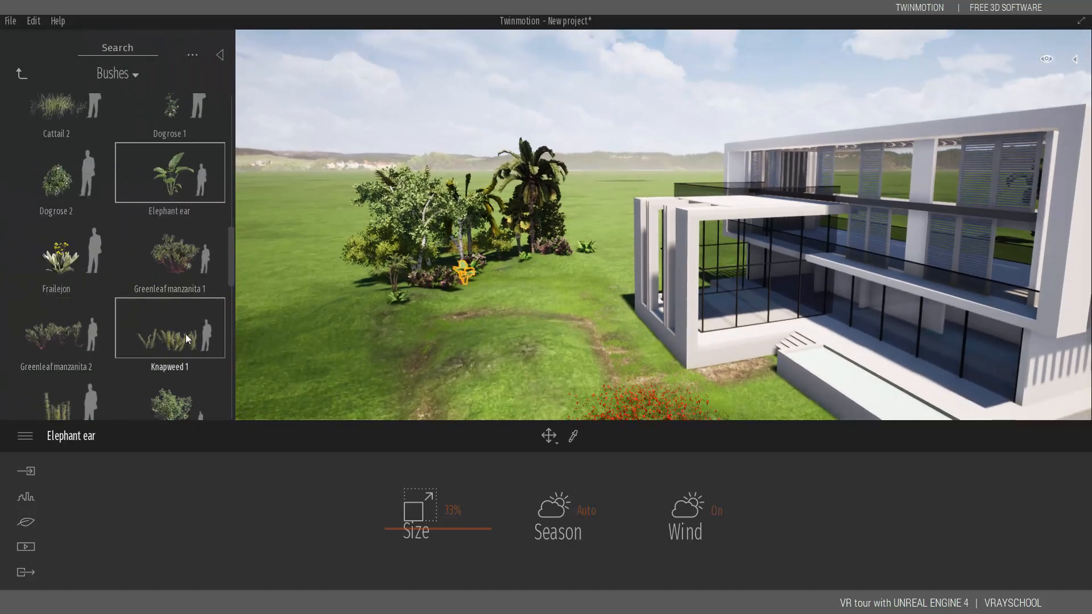
left_click(416, 299)
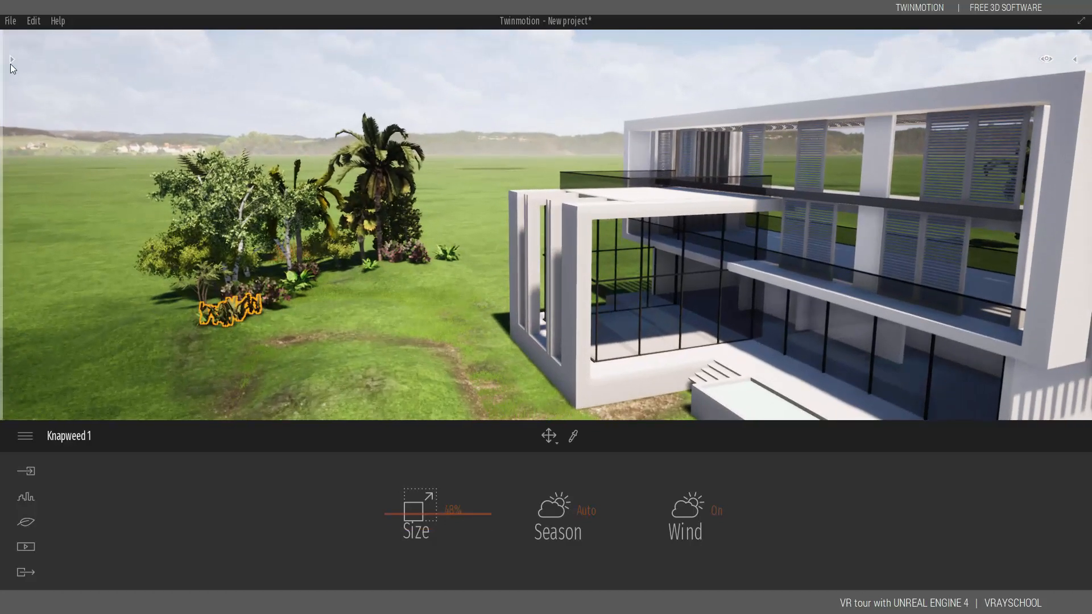
Step: Try a Lotus 2 plant from the bushes near the villa's glazed corner, and delete it
left_click(11, 64)
scroll(235, 289, "down", 5)
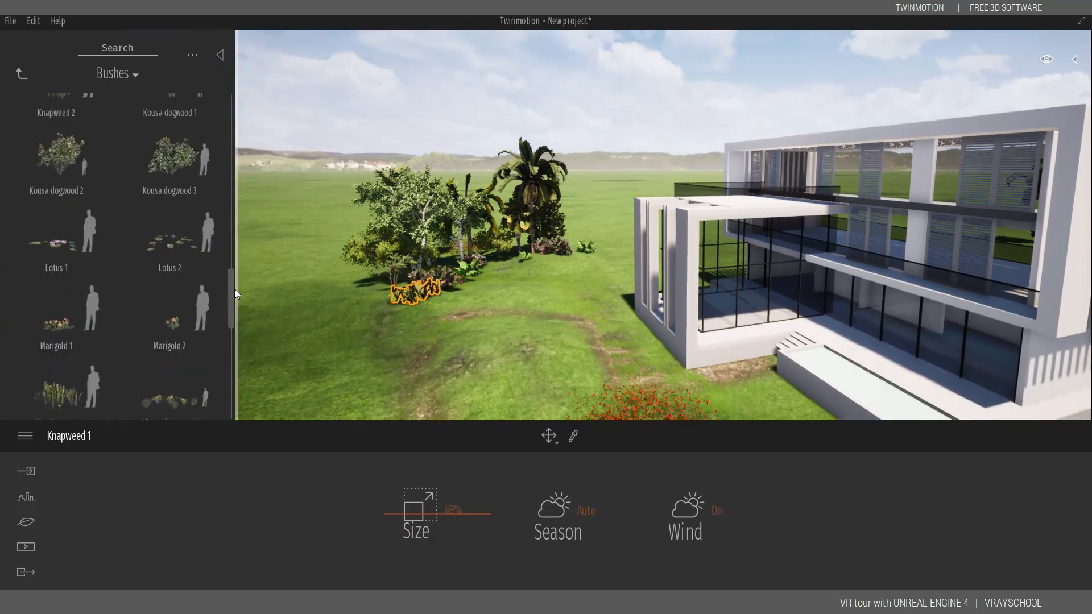
left_click(176, 120)
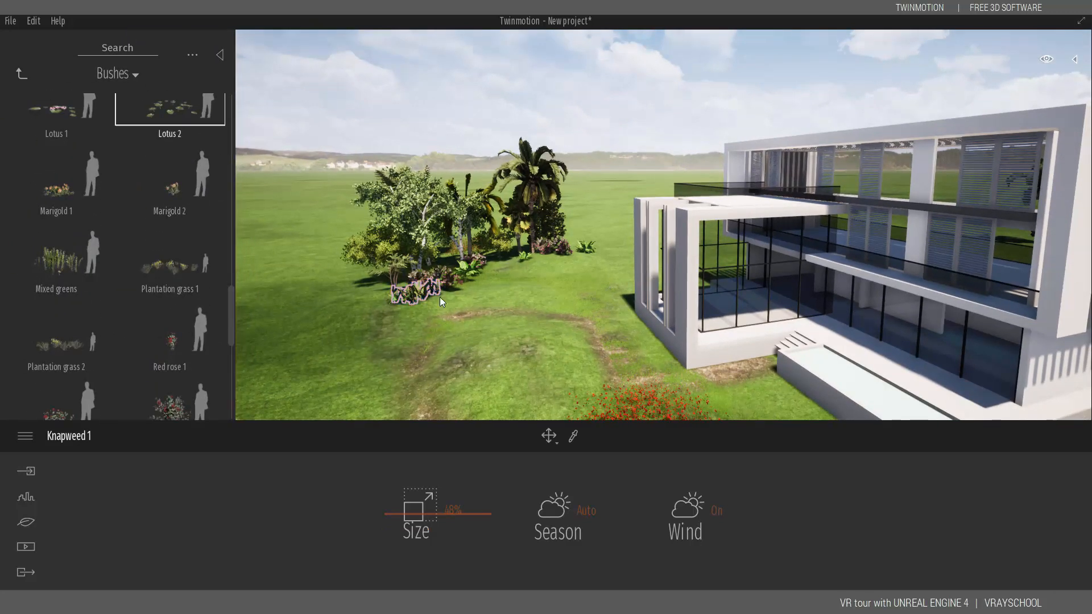
left_click(459, 305)
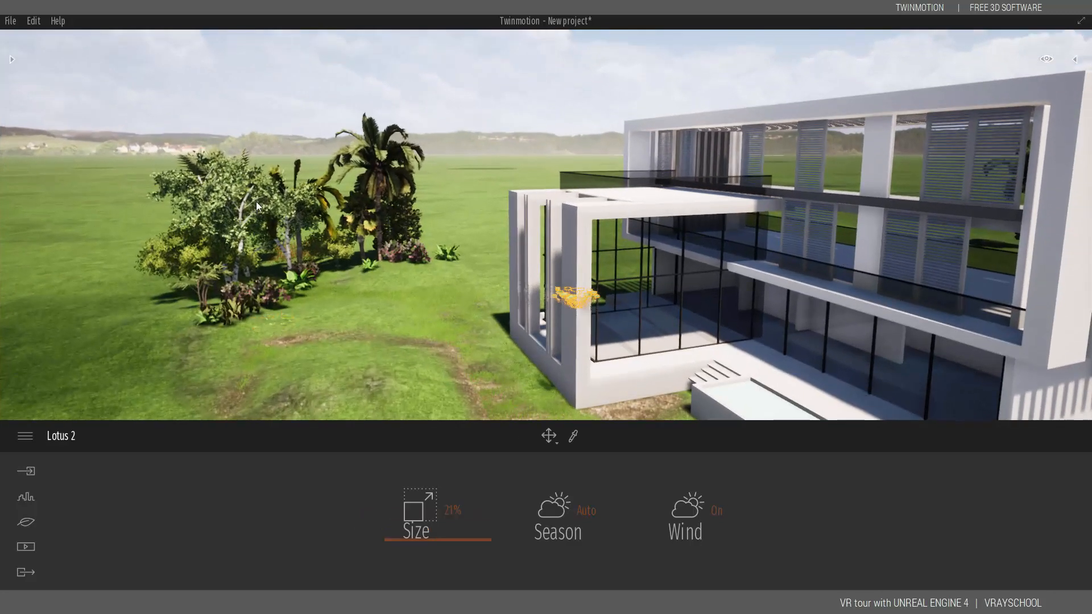
left_click(13, 60)
left_click_drag(232, 332, 230, 393)
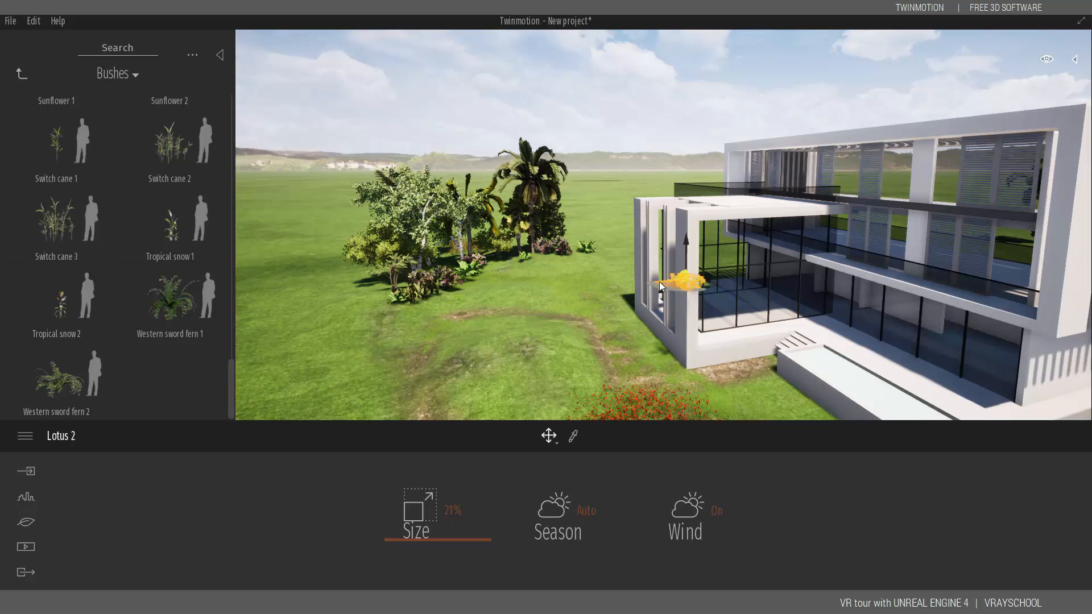
left_click(448, 306)
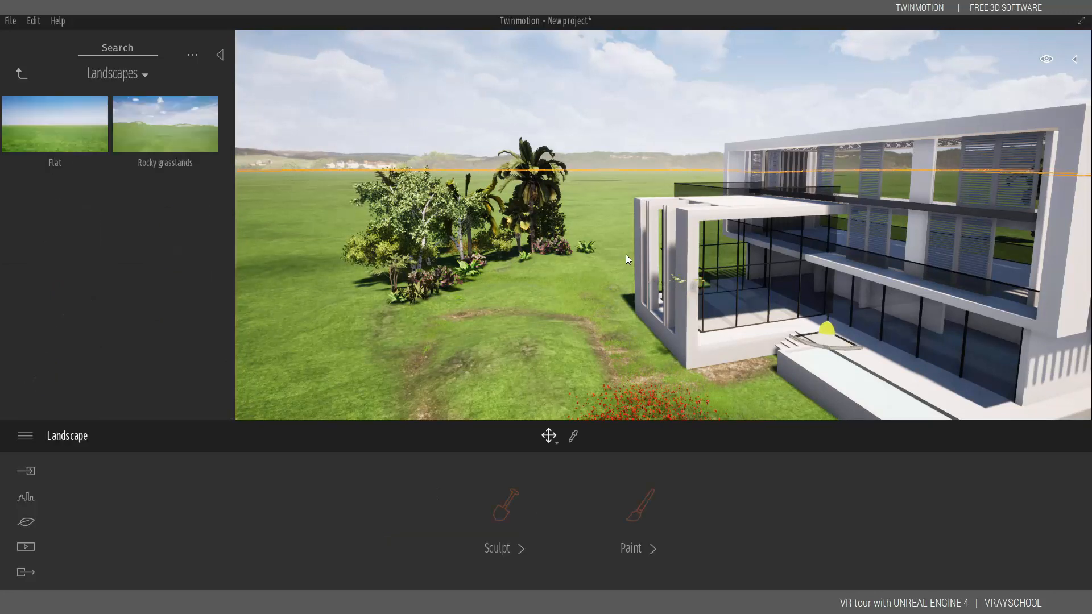
left_click(681, 281)
key("Delete")
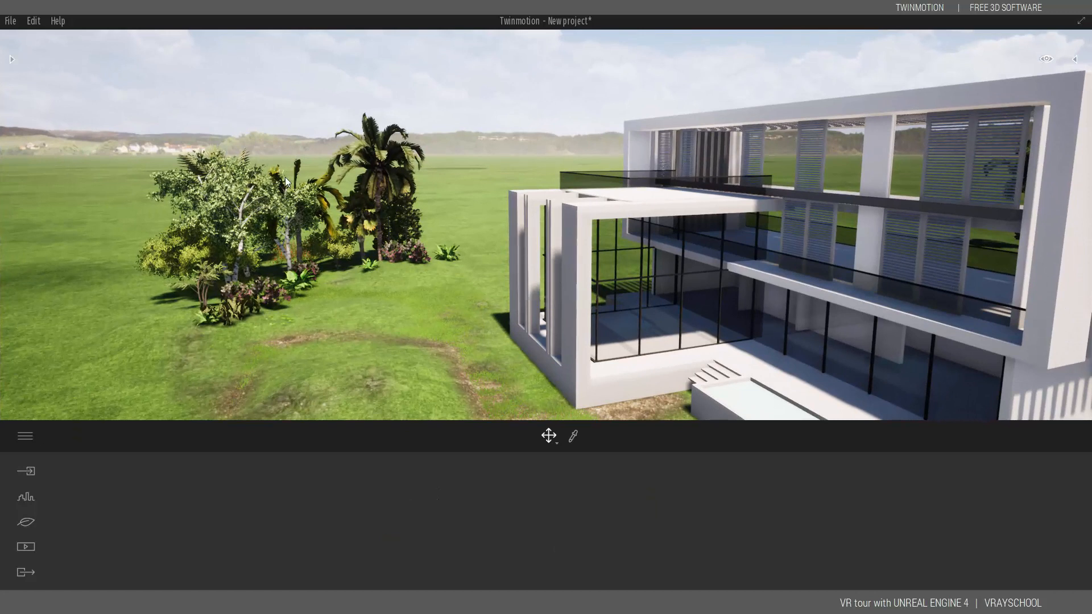
Step: Place Violets from the grass and flowers library on the lawn in front of the tree group
left_click(12, 60)
left_click(22, 72)
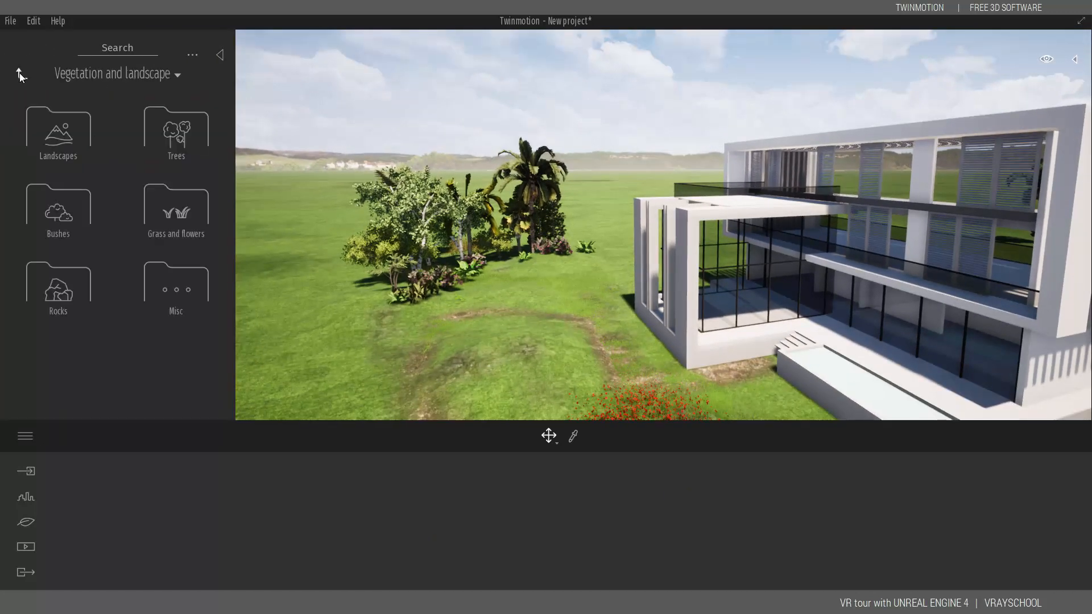
left_click(183, 213)
left_click_drag(230, 173, 235, 394)
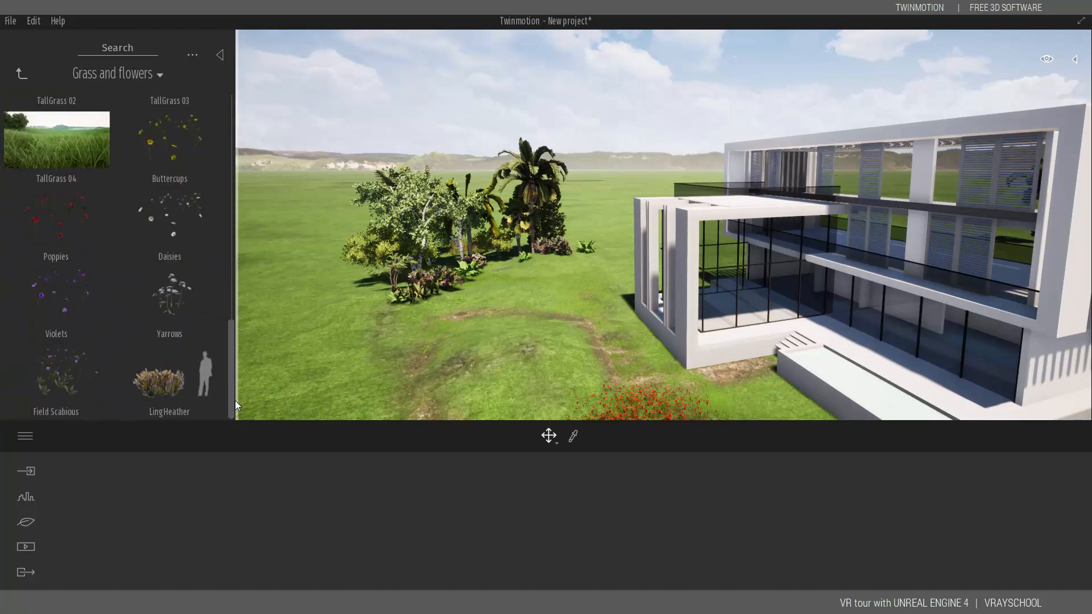
left_click(56, 293)
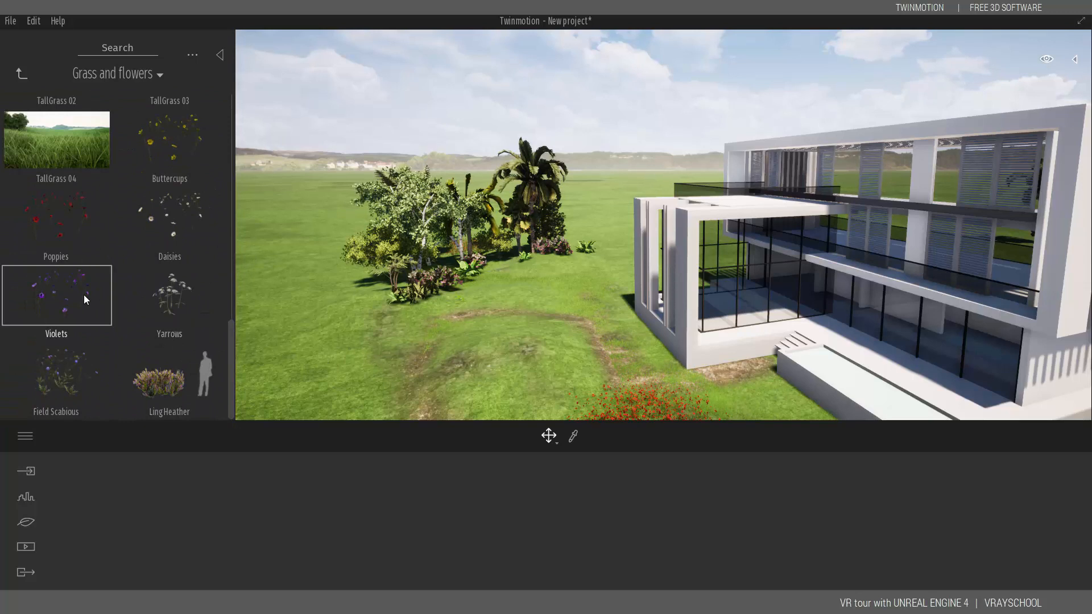
left_click(398, 315)
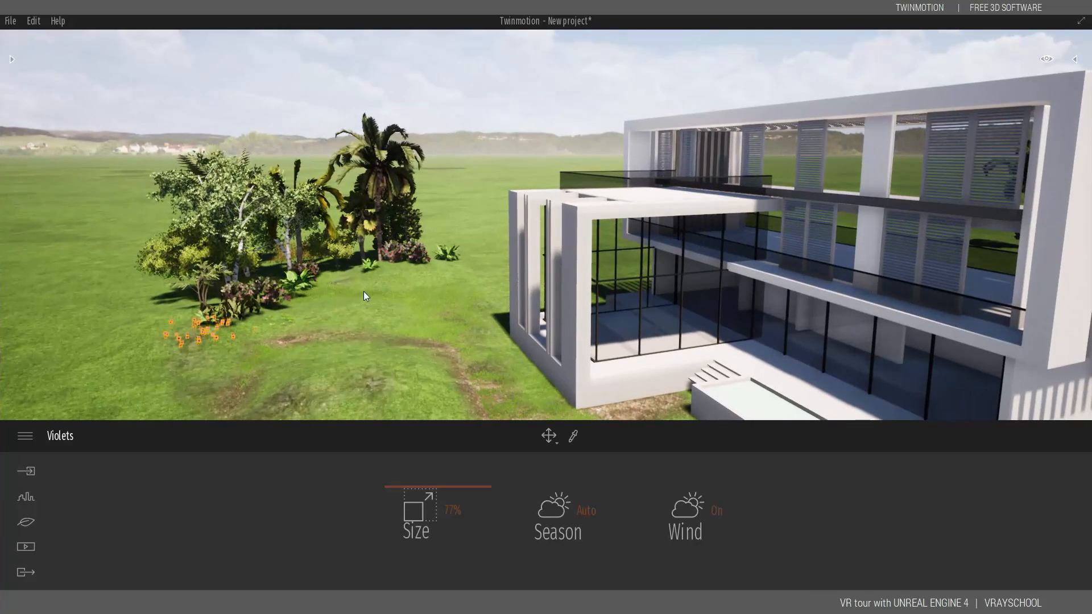
left_click(444, 316)
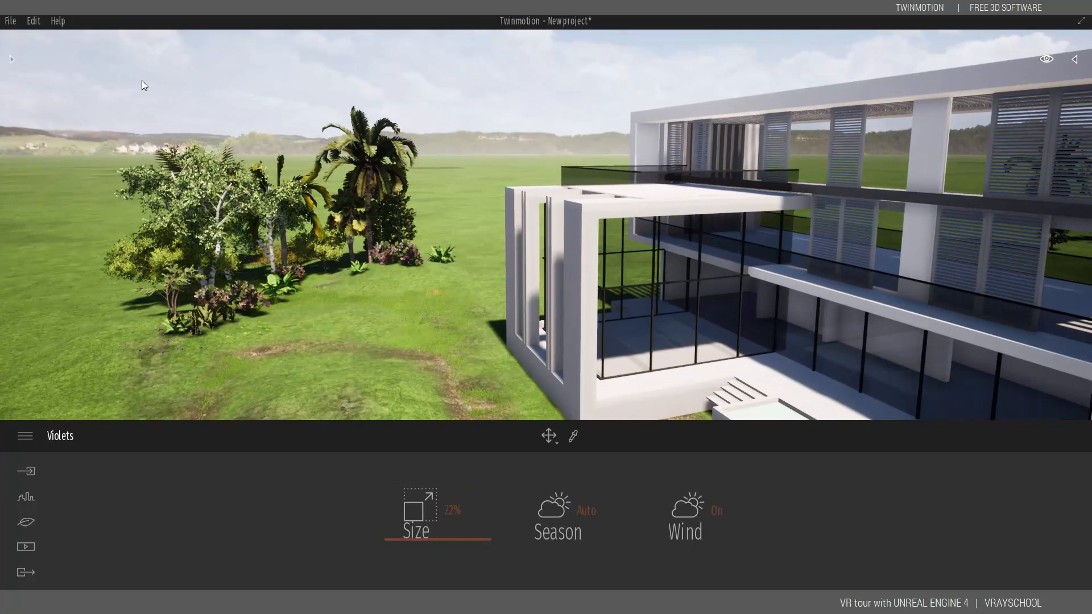
Step: Place TallGrass 04 clumps on the lawn in front of the tree group
left_click(12, 59)
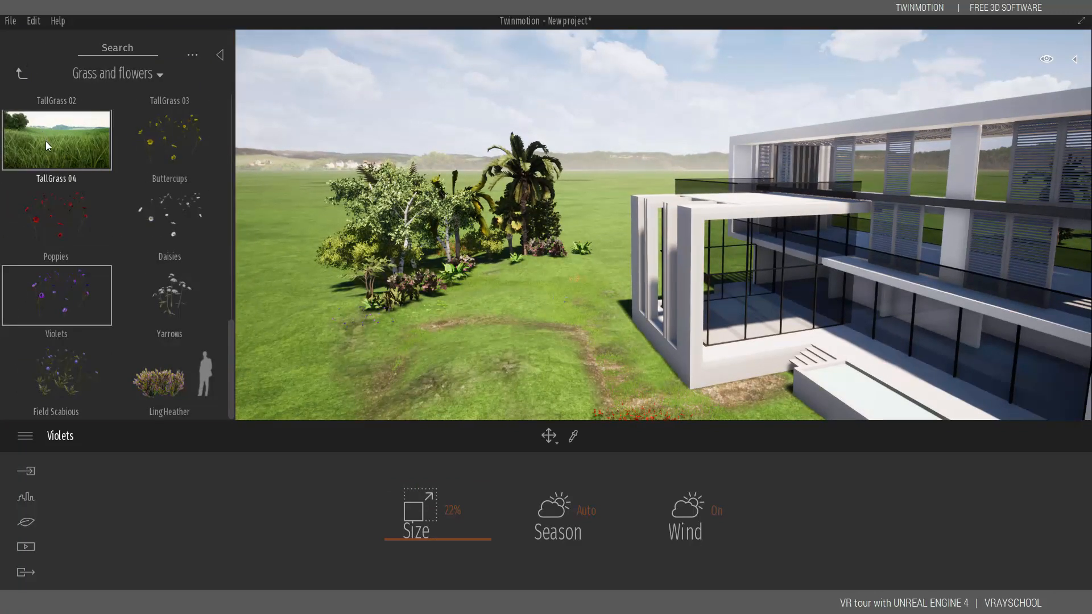
left_click(65, 164)
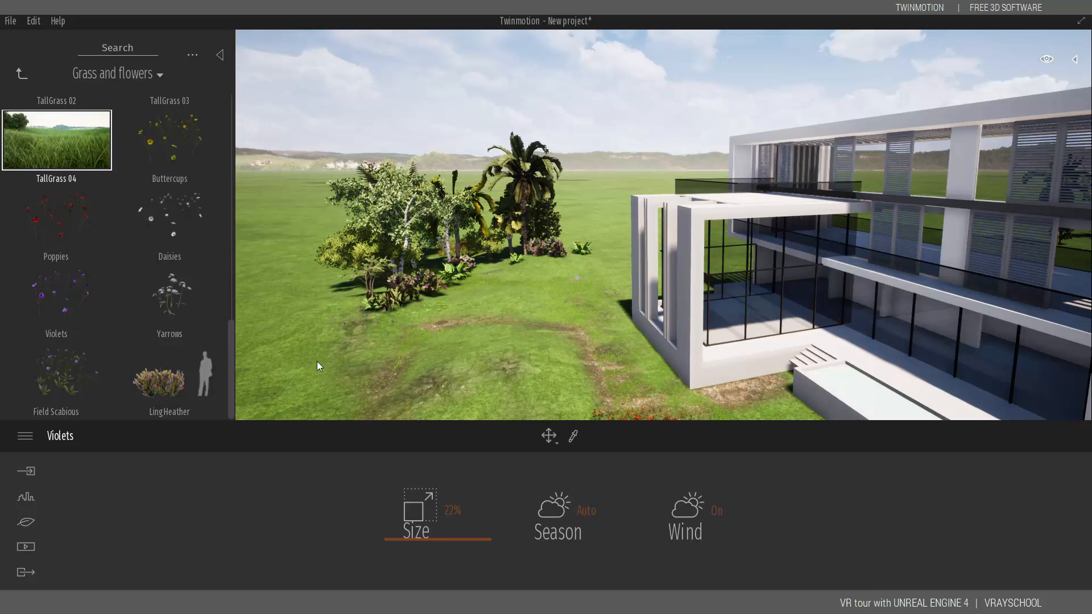
left_click(380, 326)
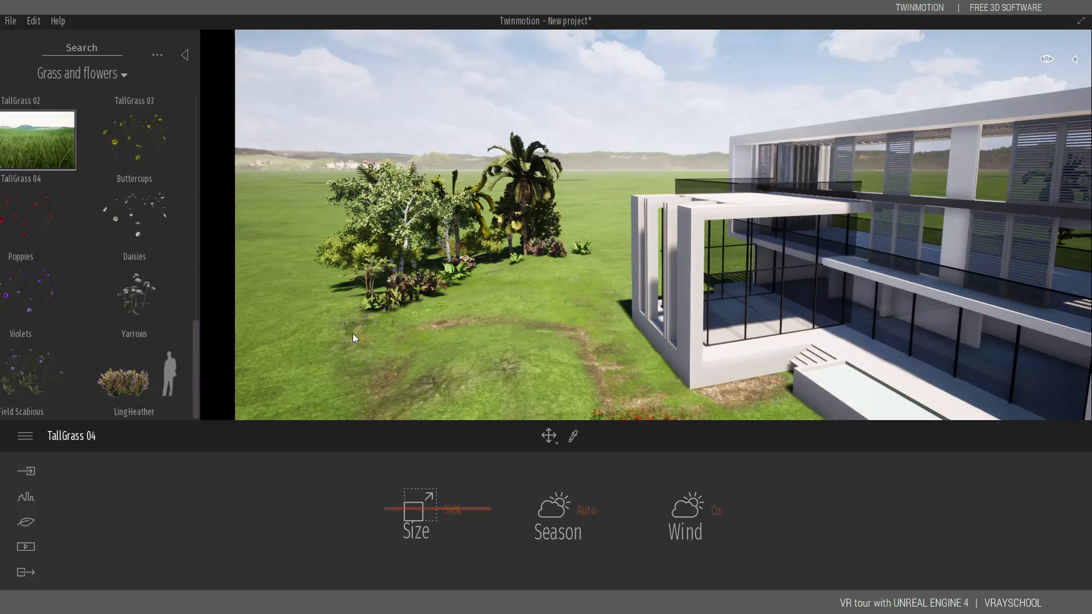
left_click(171, 369)
left_click(235, 328)
left_click(287, 329)
left_click(300, 324)
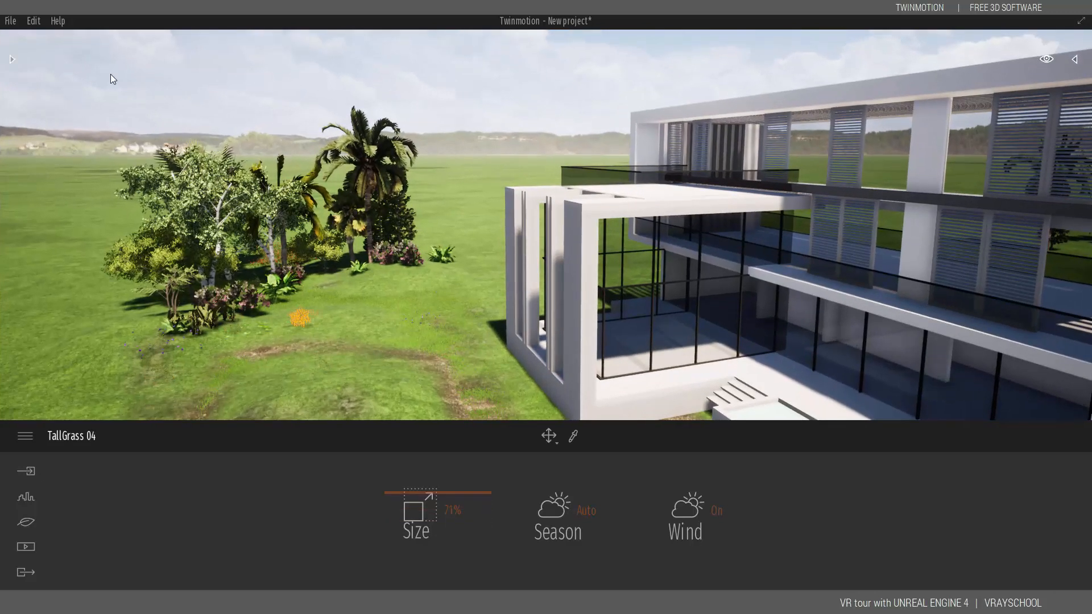
Step: Scatter Rock 3 formations from the rocks library on the lawn in front of the tree group's plants
left_click(12, 61)
left_click(20, 74)
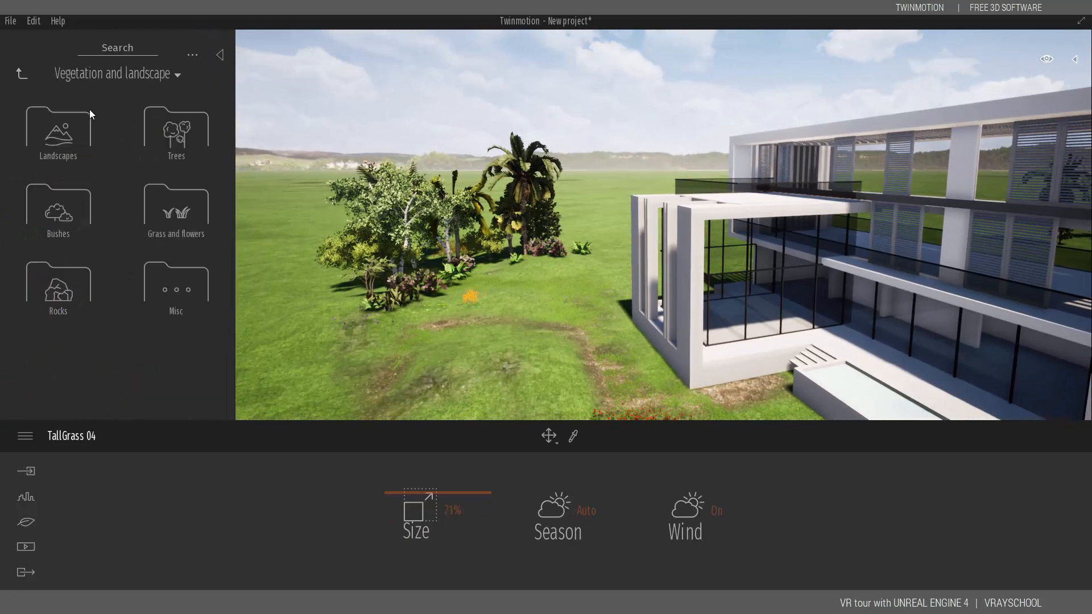
left_click(76, 285)
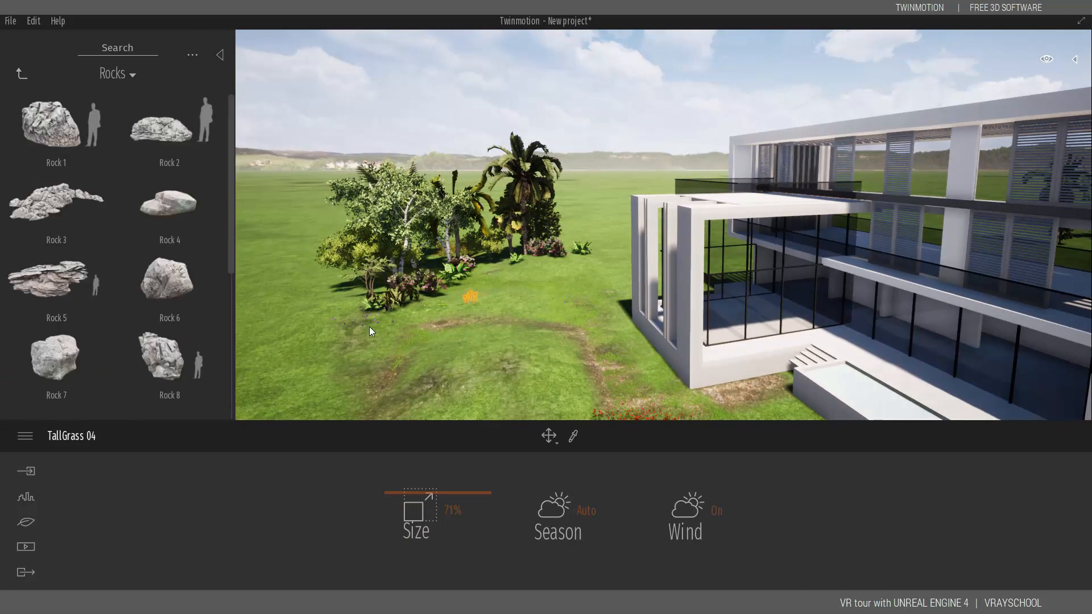
left_click_drag(78, 216, 396, 346)
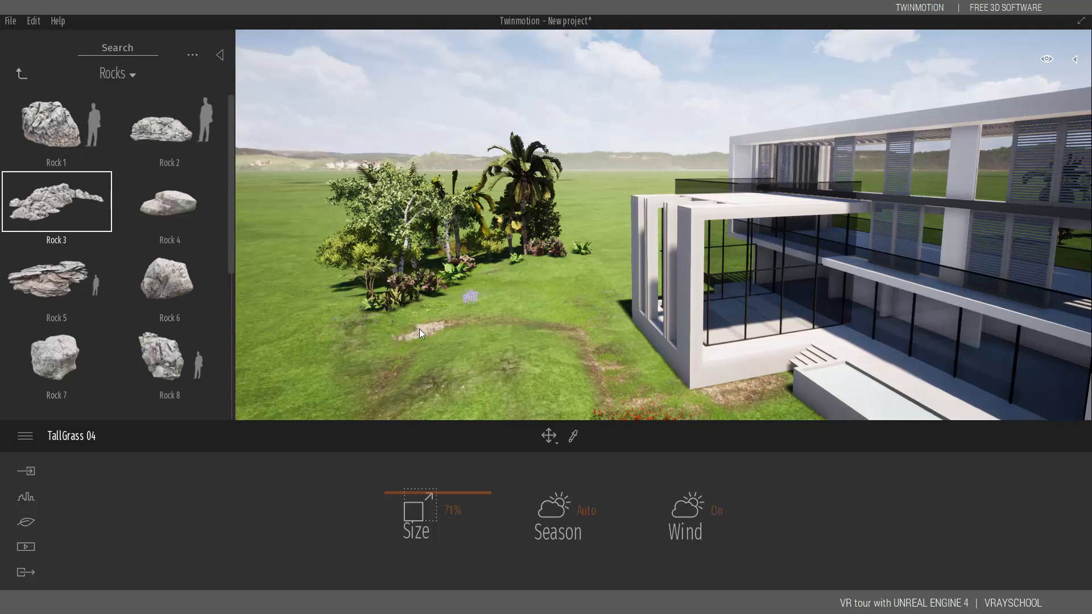
left_click(387, 327)
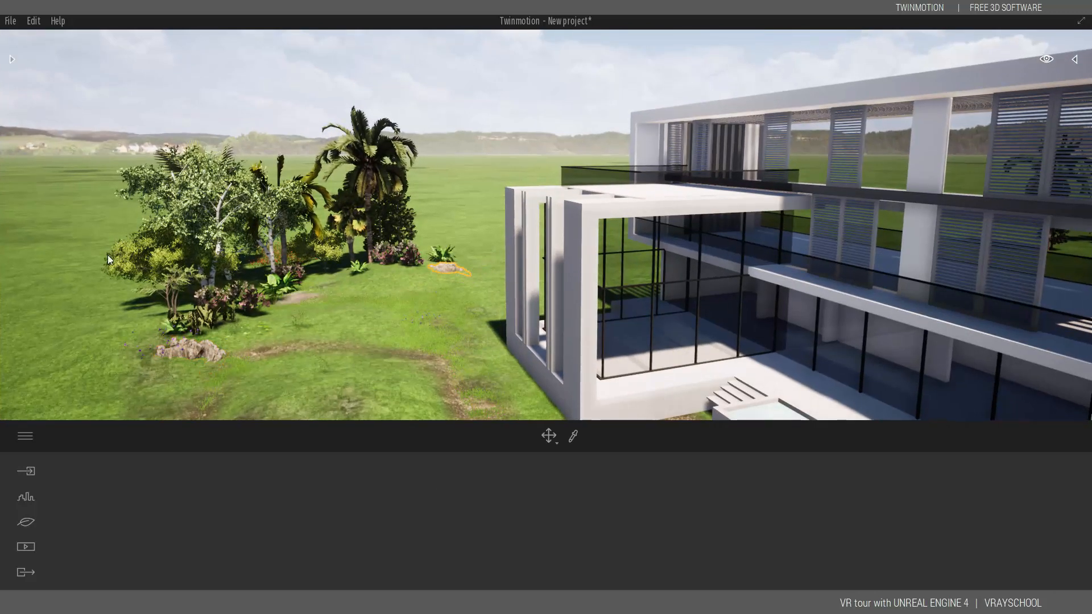
Step: Place a large Rock 5 on the lawn beside the poppies and another beside the dirt mound near the birch
left_click(12, 59)
left_click_drag(165, 208, 483, 343)
left_click_drag(565, 404, 558, 354)
left_click_drag(589, 396, 402, 267)
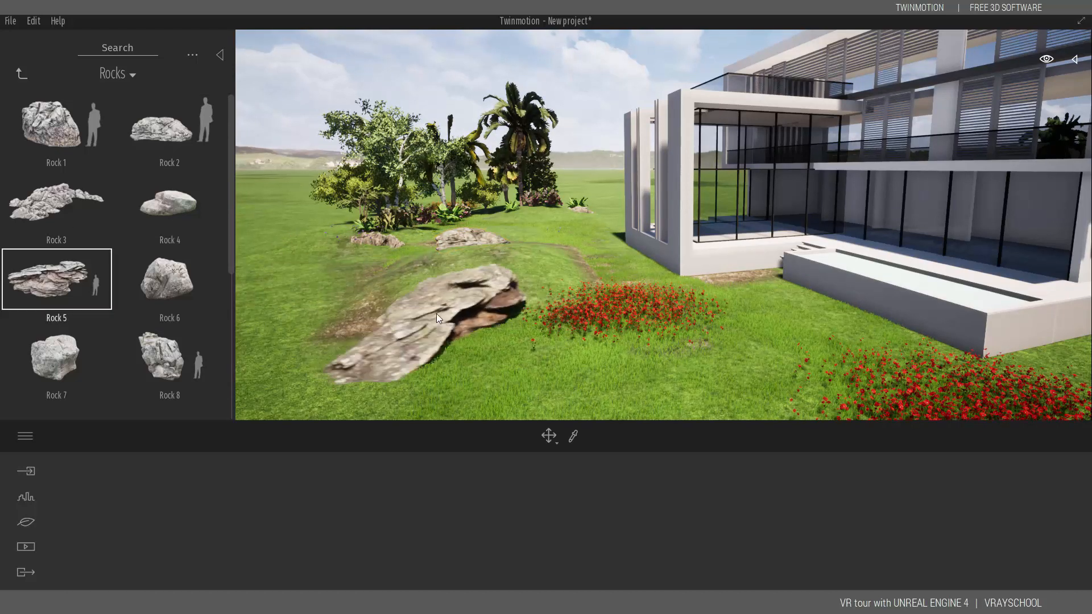
left_click(496, 359)
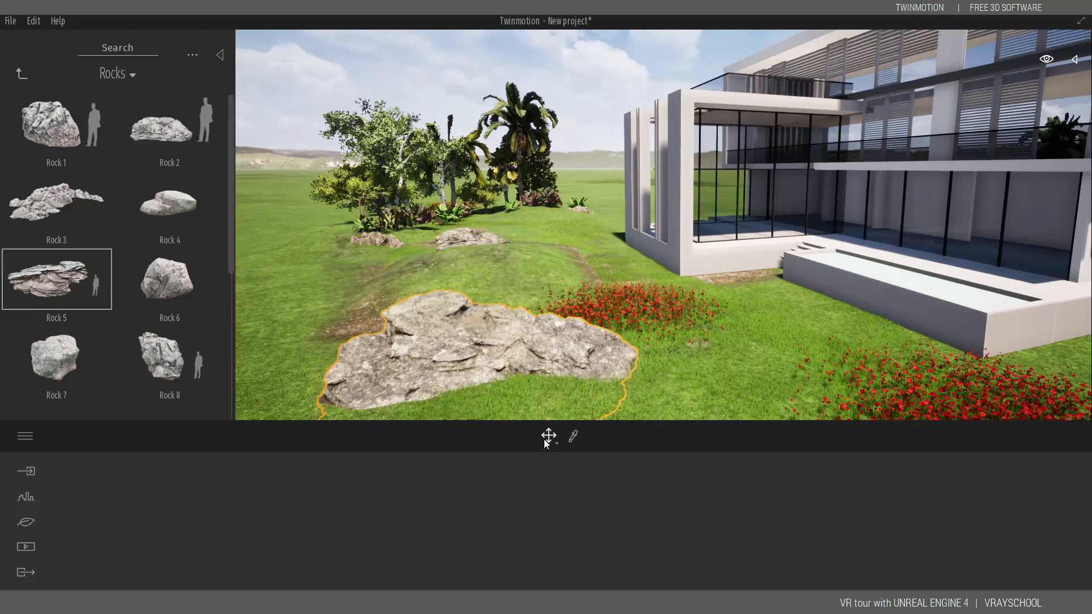
right_click_drag(725, 197, 939, 315)
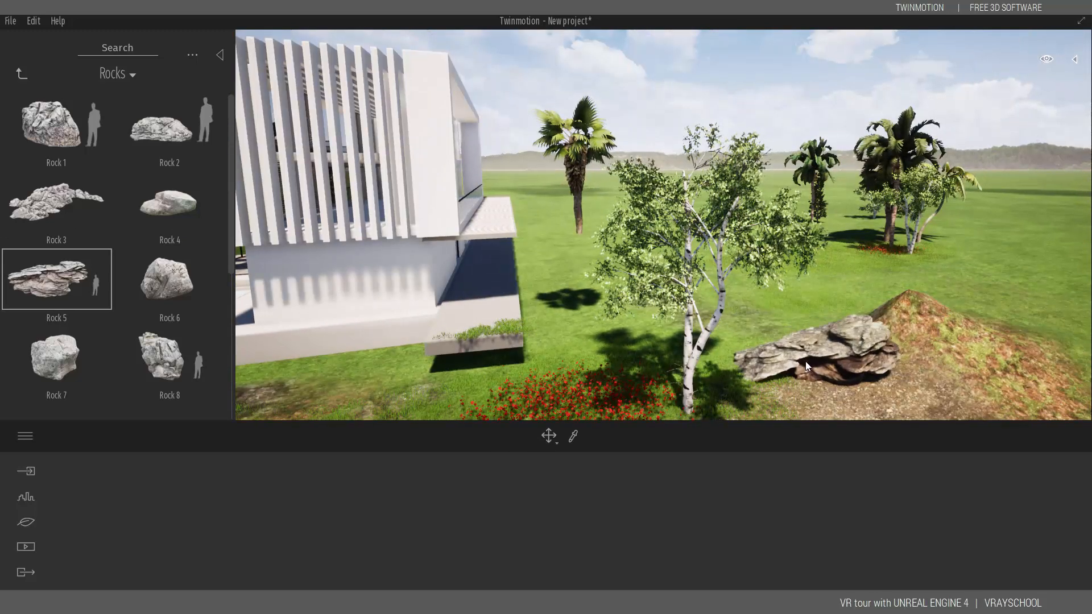
left_click(773, 378)
Step: Draw a Laurel hedge beside the palms behind the dirt mound and lay a Dead Tree 1 in front of it
left_click(25, 523)
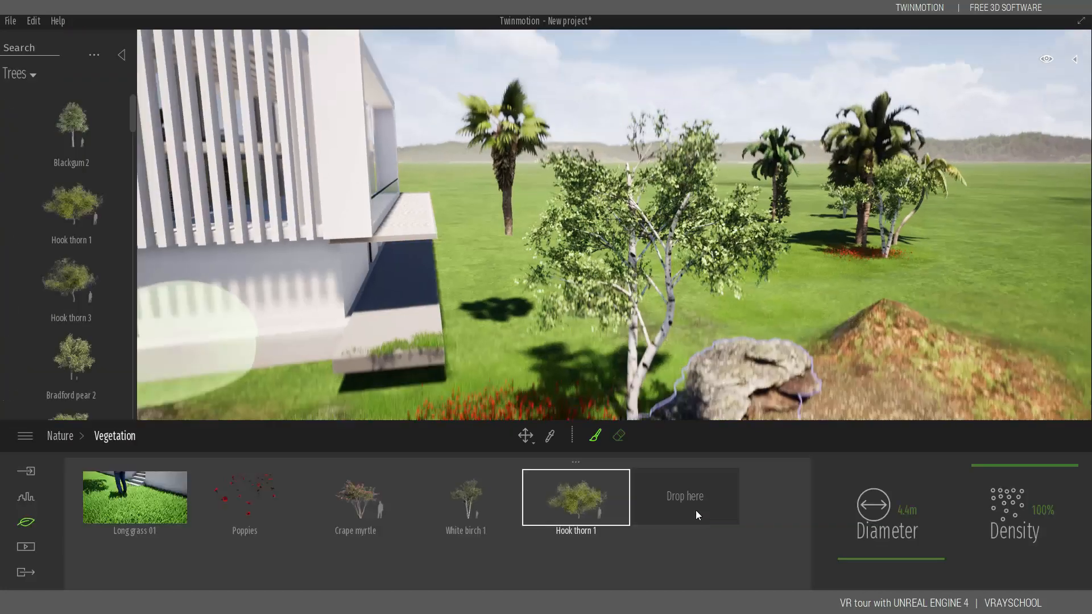
left_click(22, 74)
left_click(166, 210)
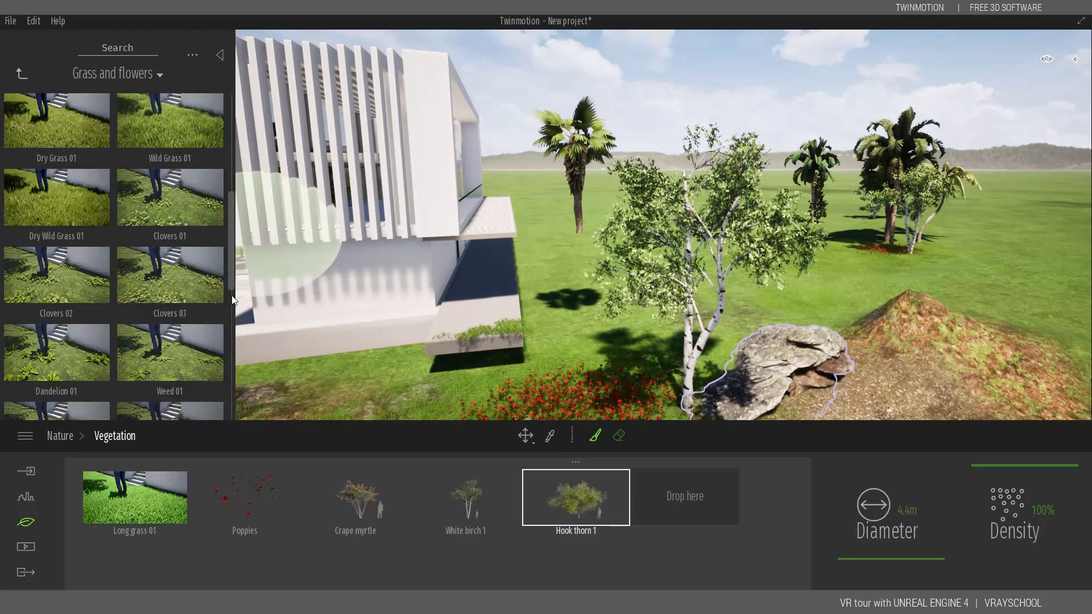
left_click(18, 73)
left_click(188, 248)
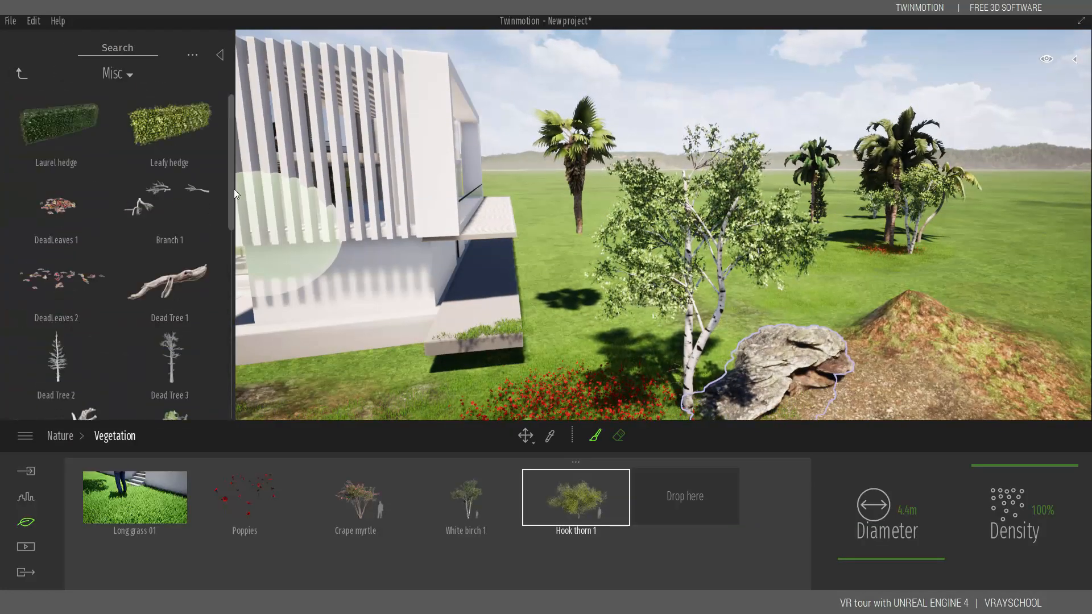
left_click(57, 123)
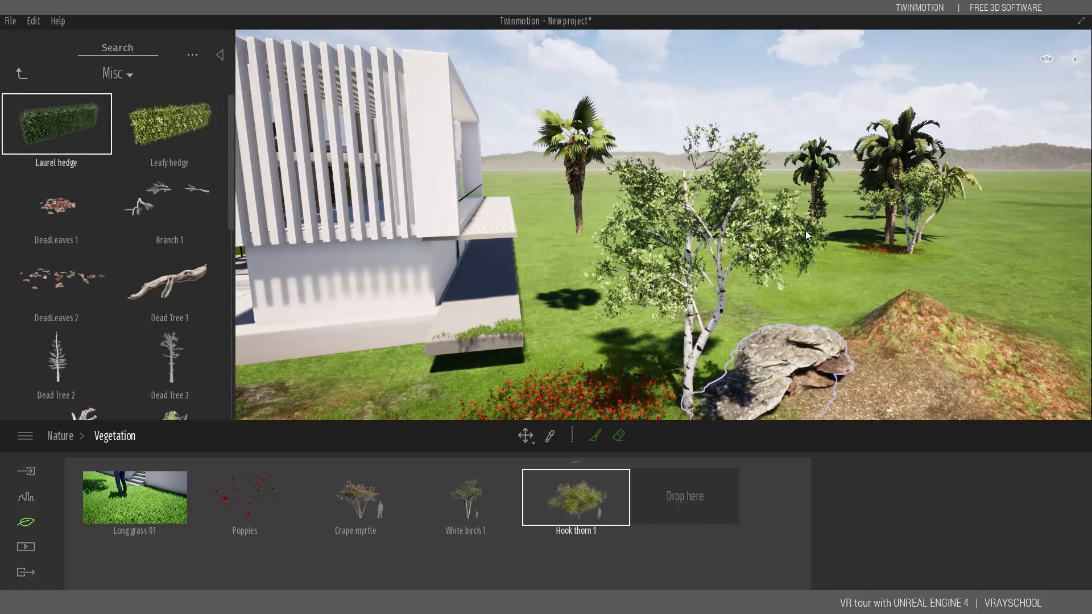
left_click_drag(837, 251, 903, 273)
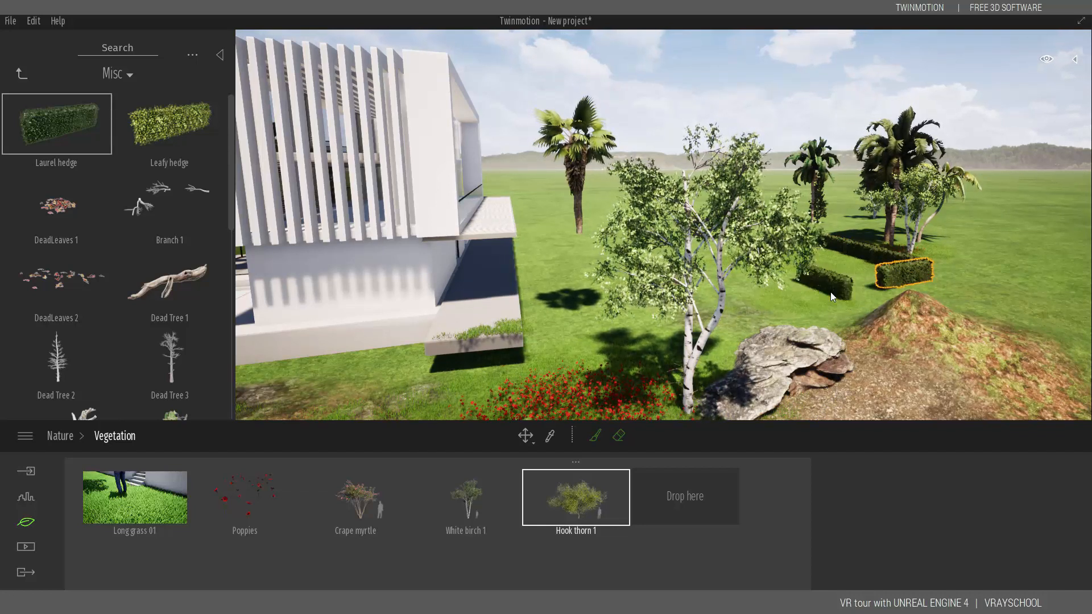
scroll(170, 341, "down", 1)
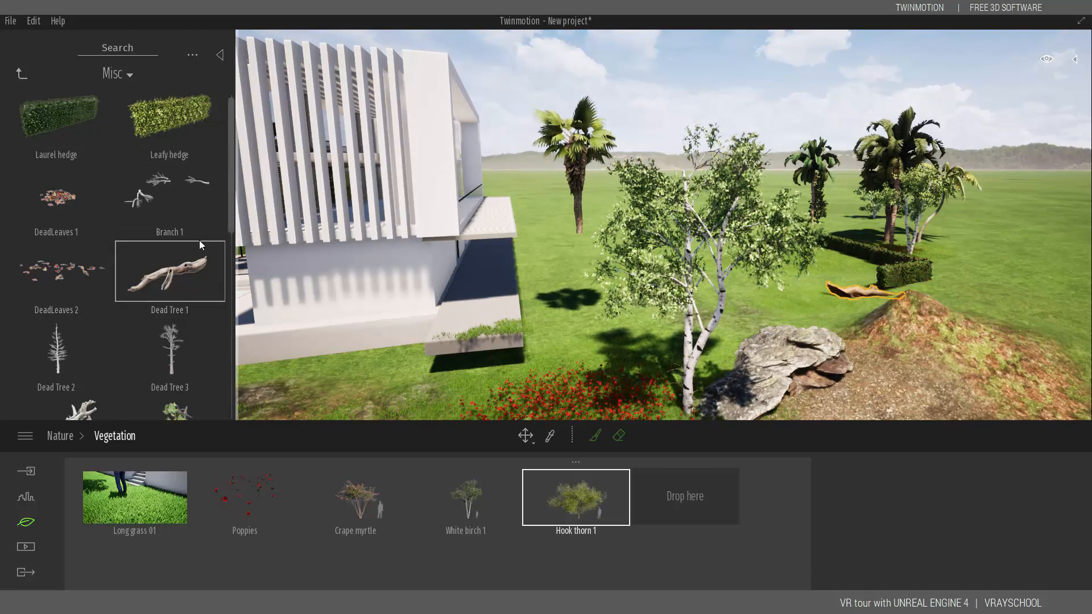
scroll(200, 246, "down", 5)
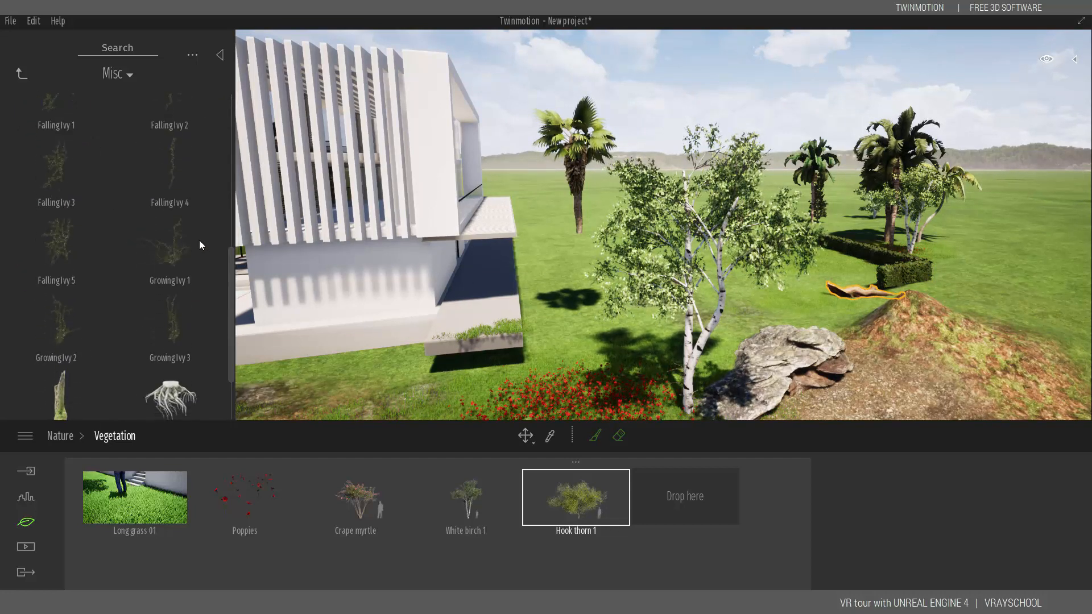
Step: Apply the Clear glass material to the villa's glazing
key("BackSpace")
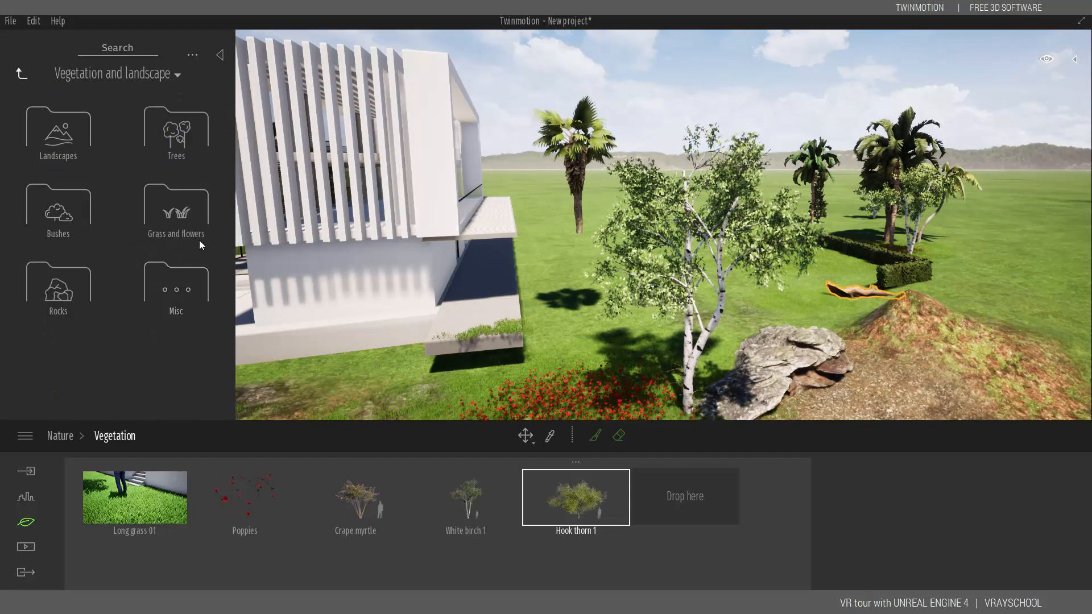
key("BackSpace")
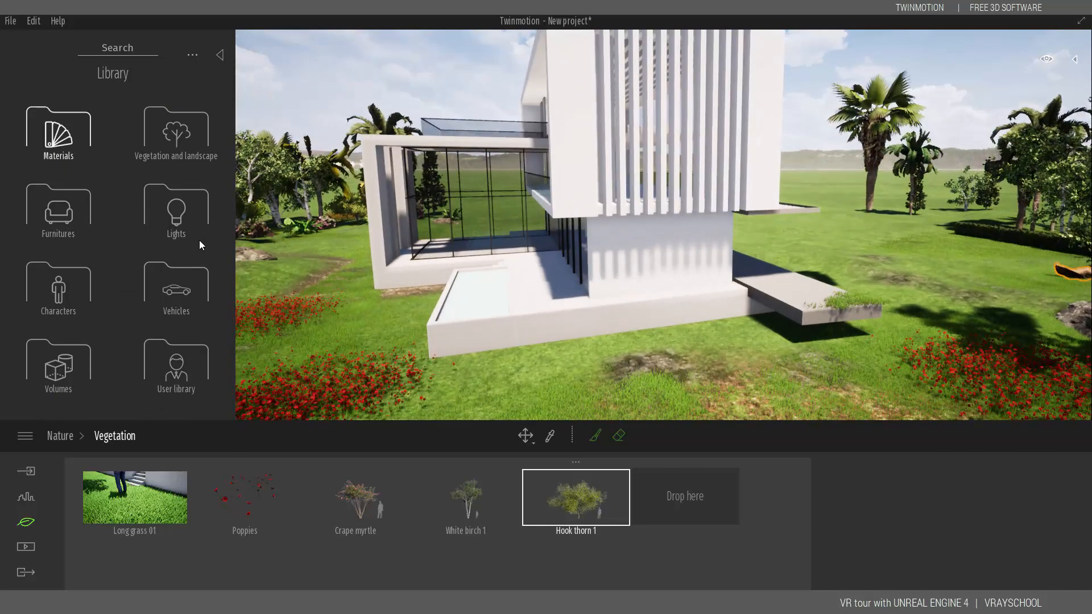
key("Return")
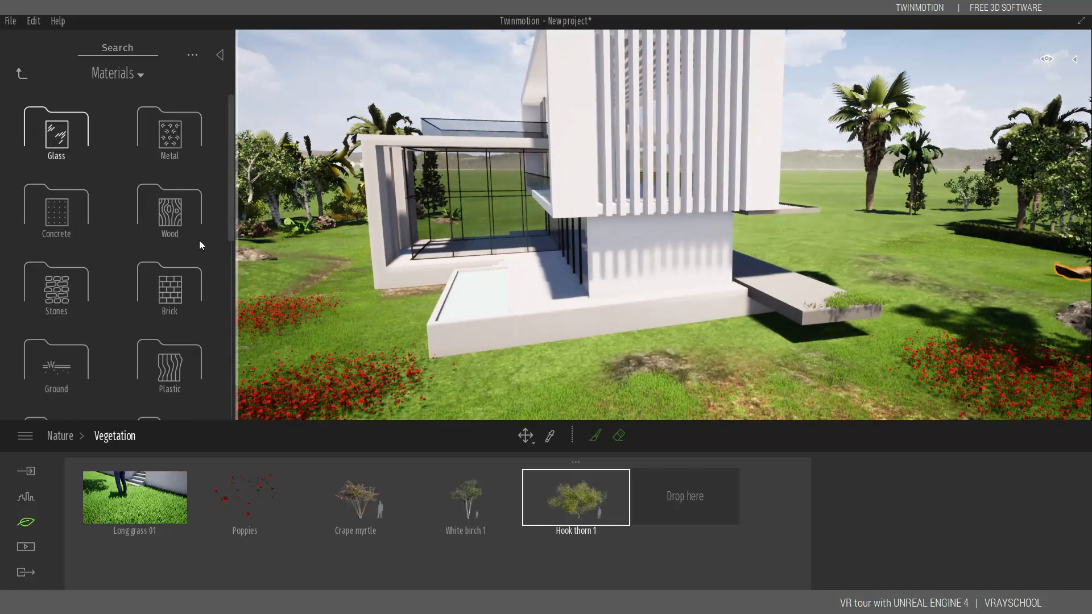
key("Return")
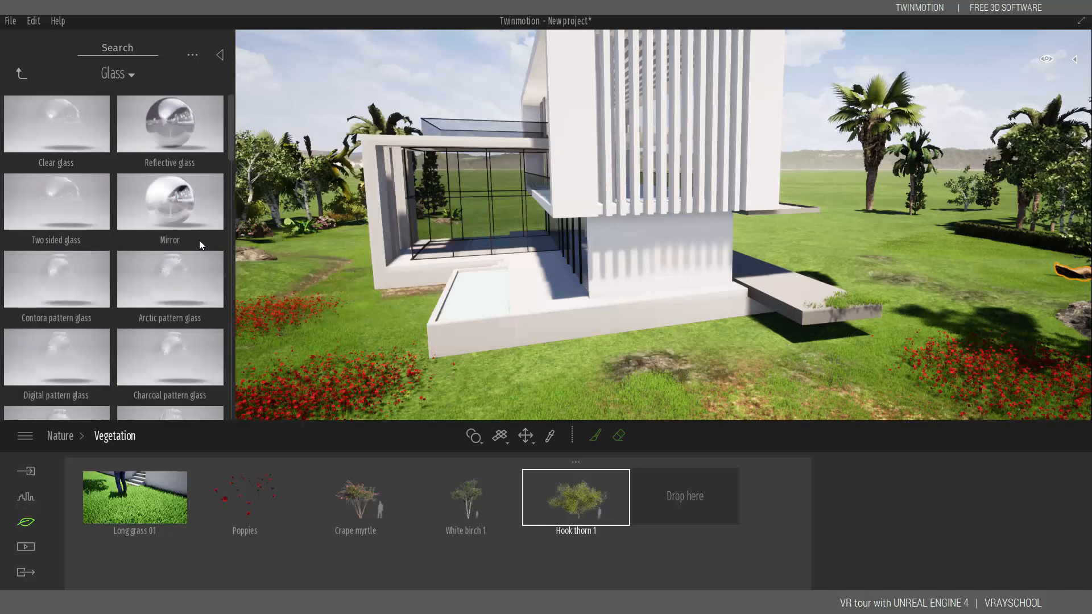
key("Return")
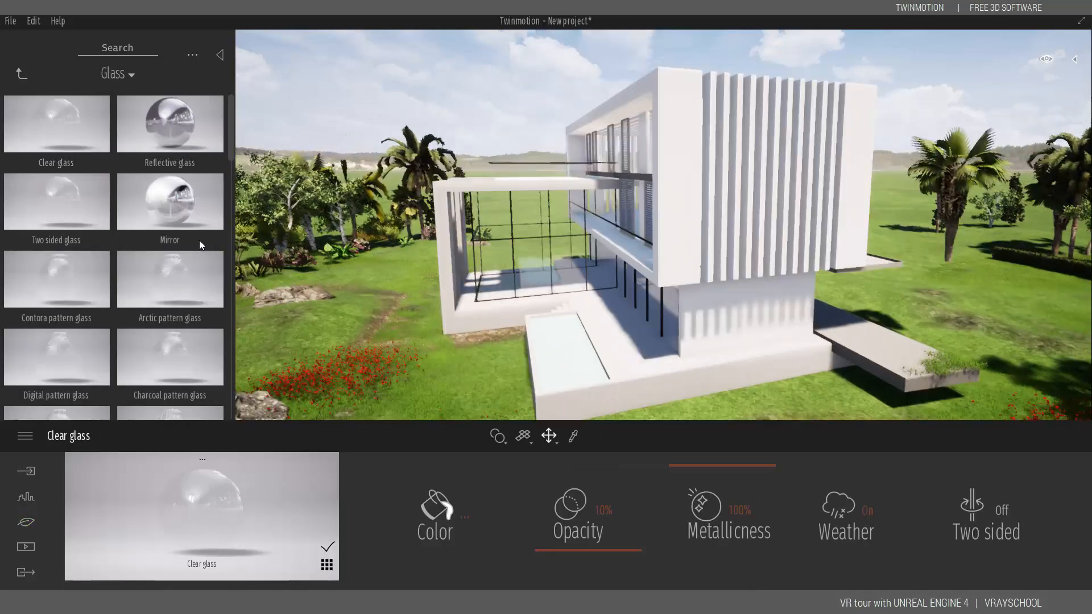
Step: Apply the Pool 01 water material to the surface of the villa's pool
key("BackSpace")
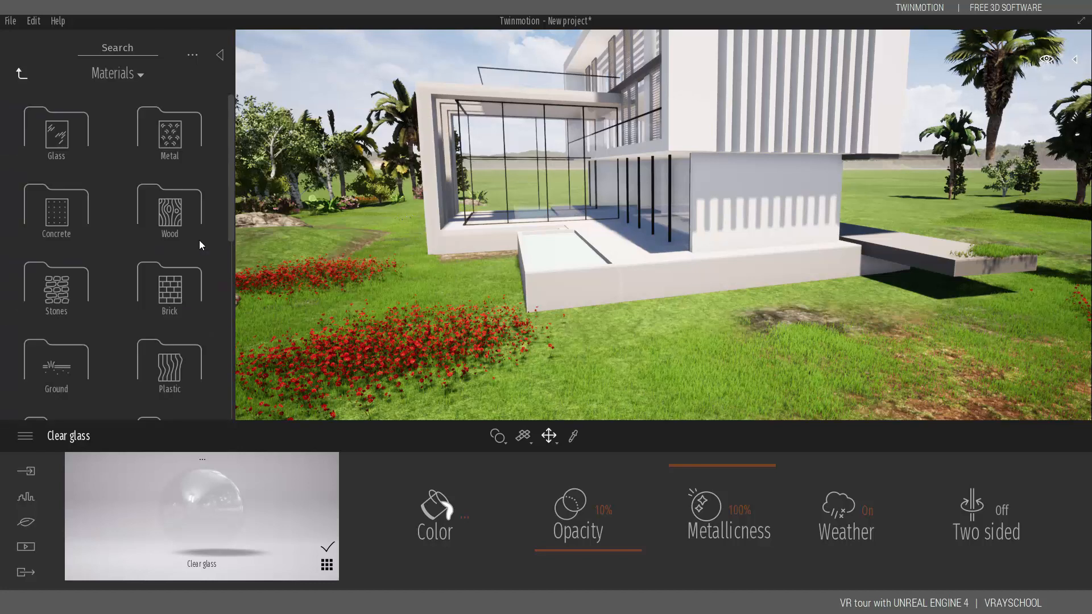
scroll(200, 245, "down", 5)
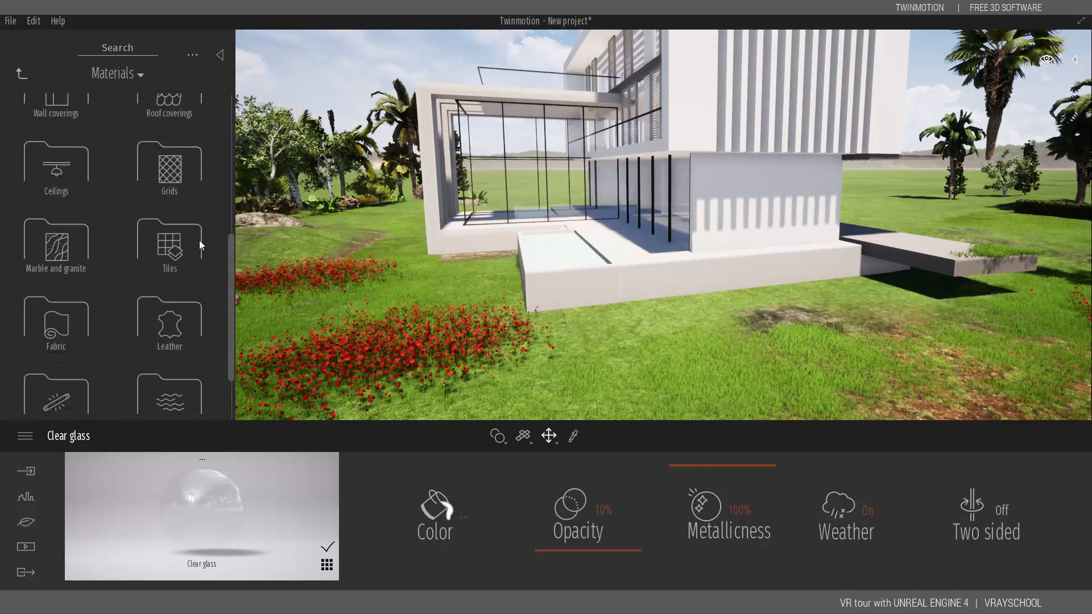
key("Down")
key("Return")
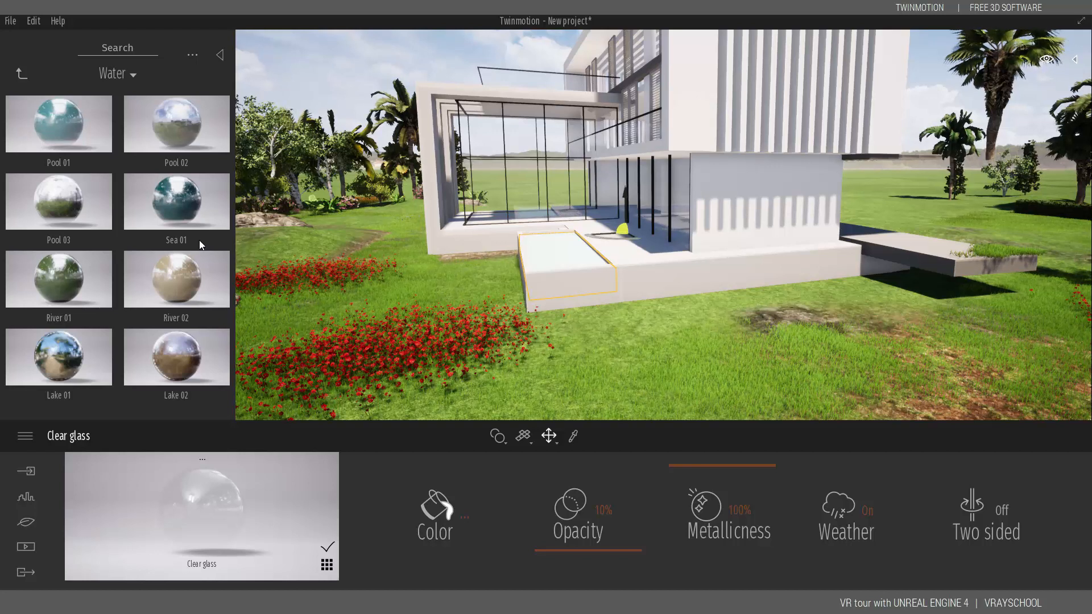
key("f")
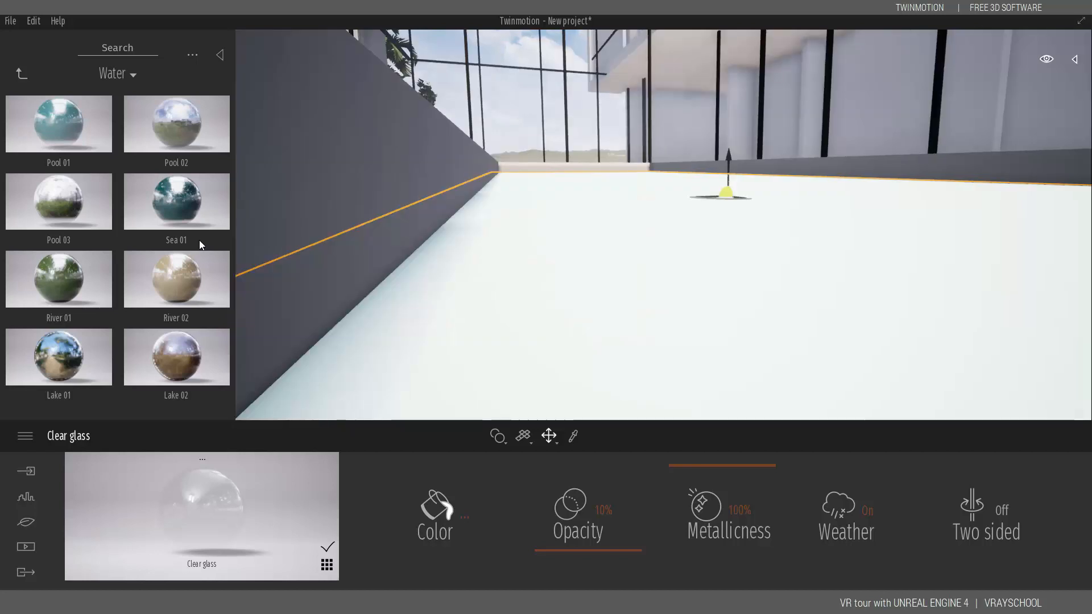
key("Down")
key("Left")
key("Return")
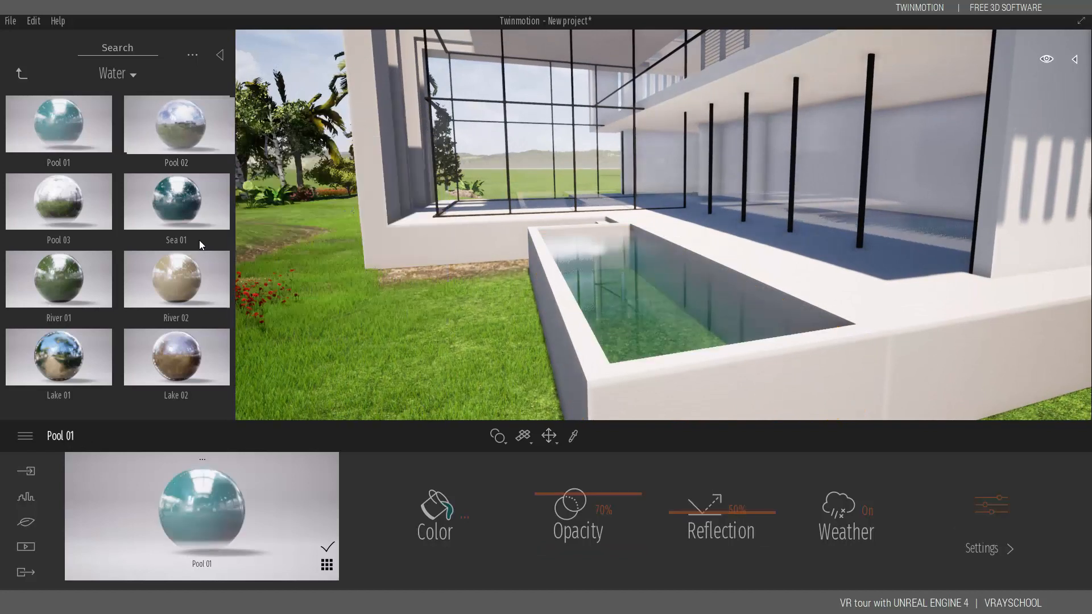
Step: Try other water materials on the pool, including Pool 03, River 02, River 01 and Lake 01
key("Down")
key("Return")
key("Left")
key("Return")
key("Down")
key("Right")
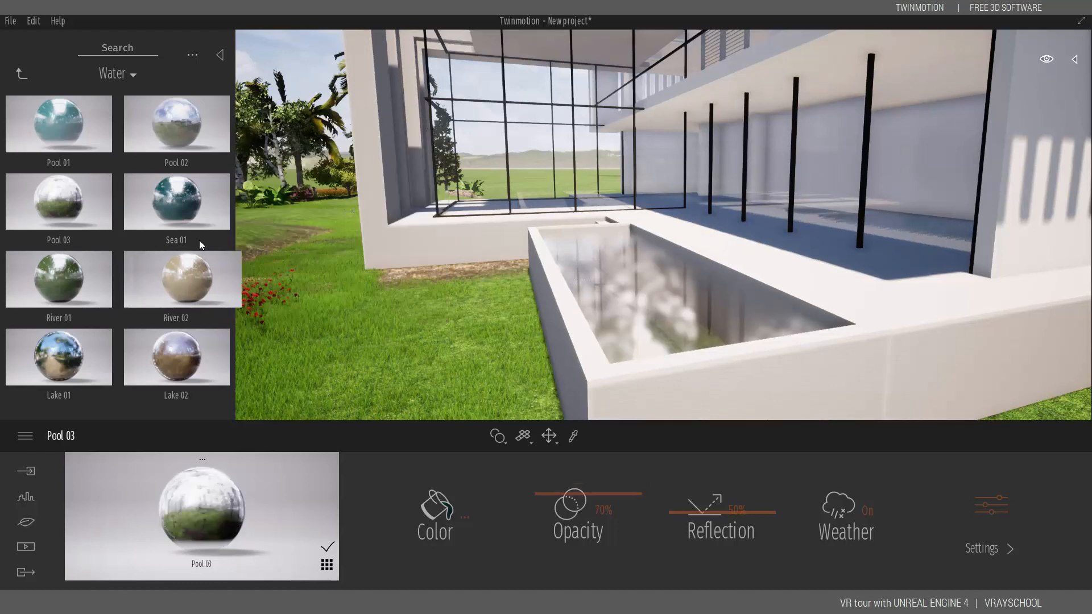
key("Return")
key("Left")
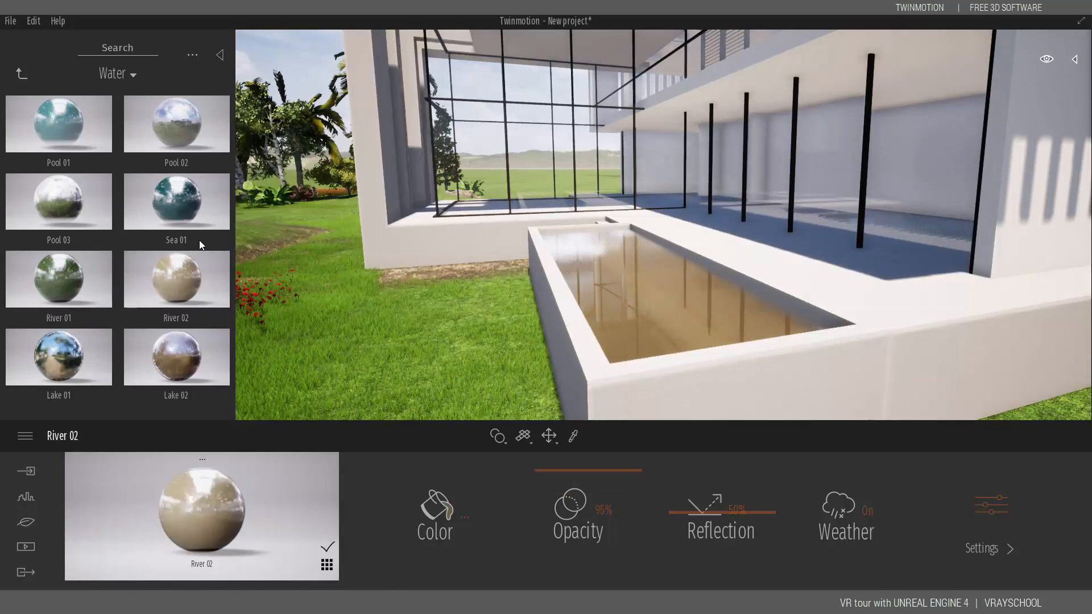
key("Return")
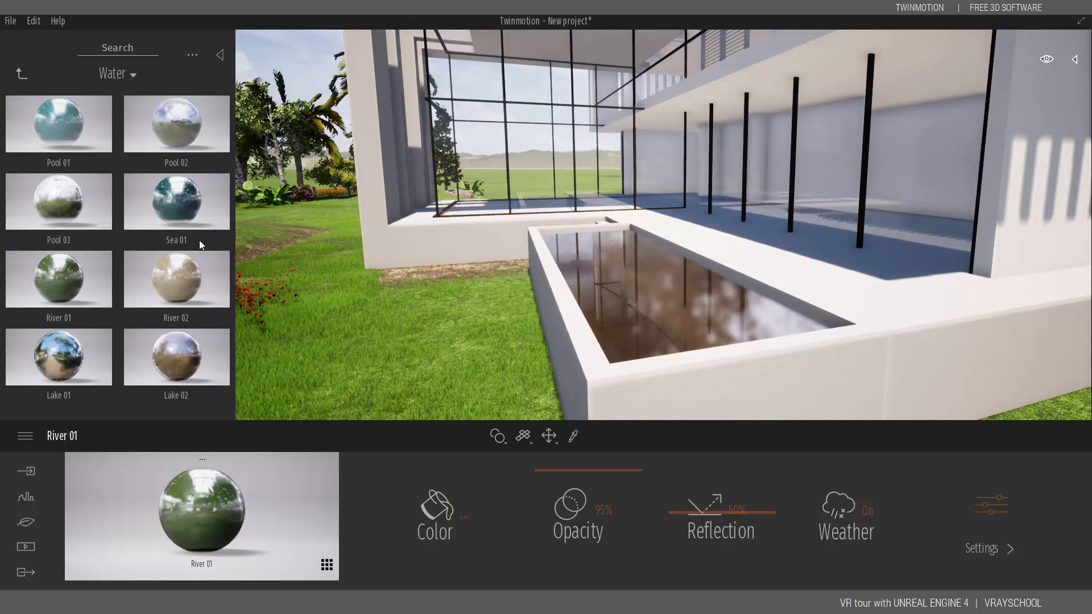
key("Down")
key("Return")
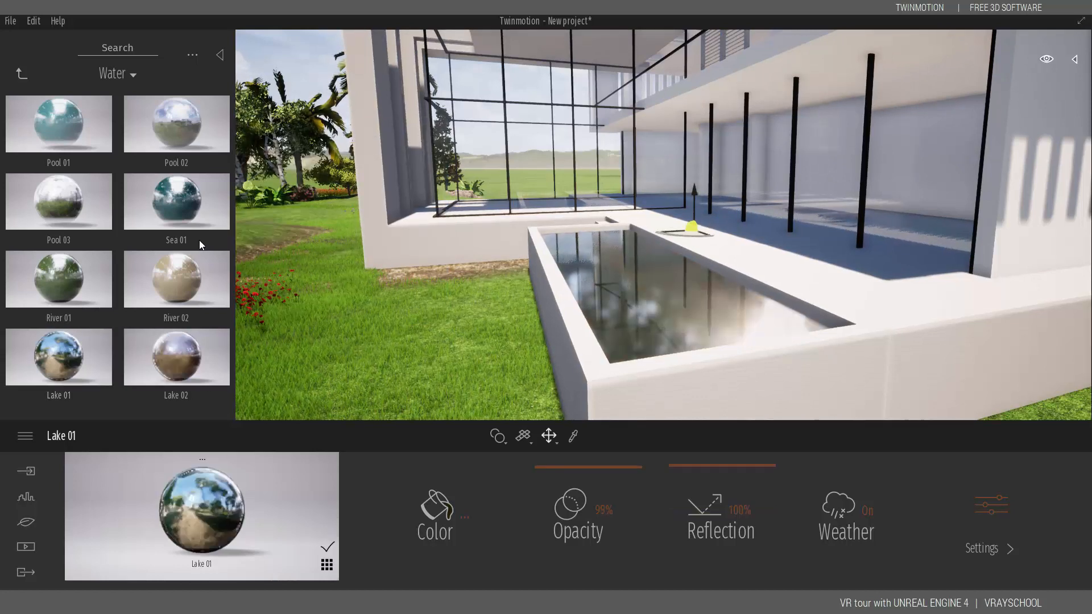
Step: Apply the Sea 01 water material to the pool and view it from both sides
key("d")
key("e")
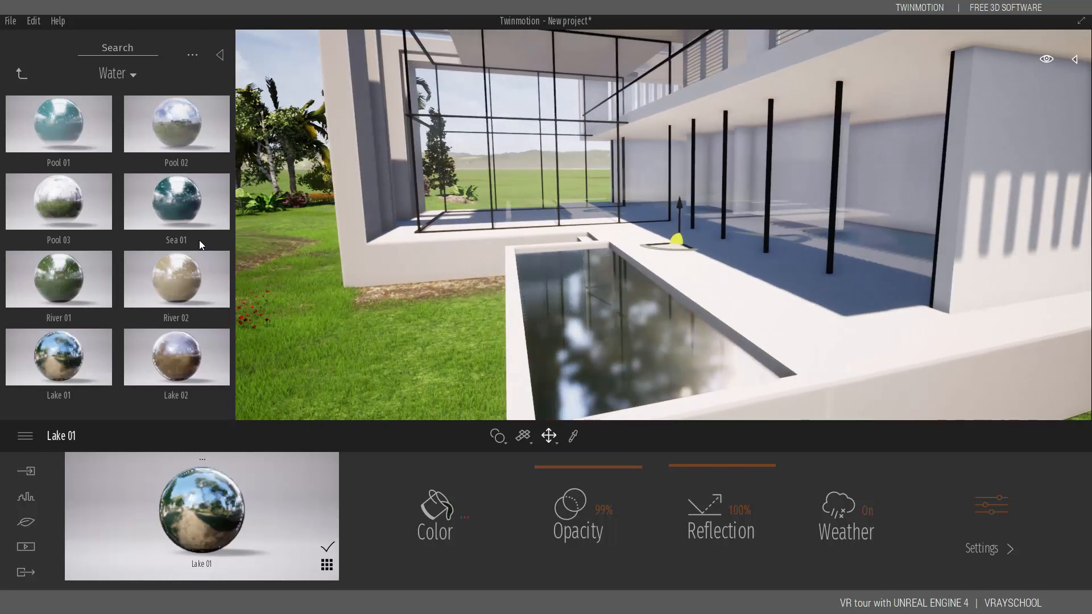
left_click_drag(188, 222, 626, 330)
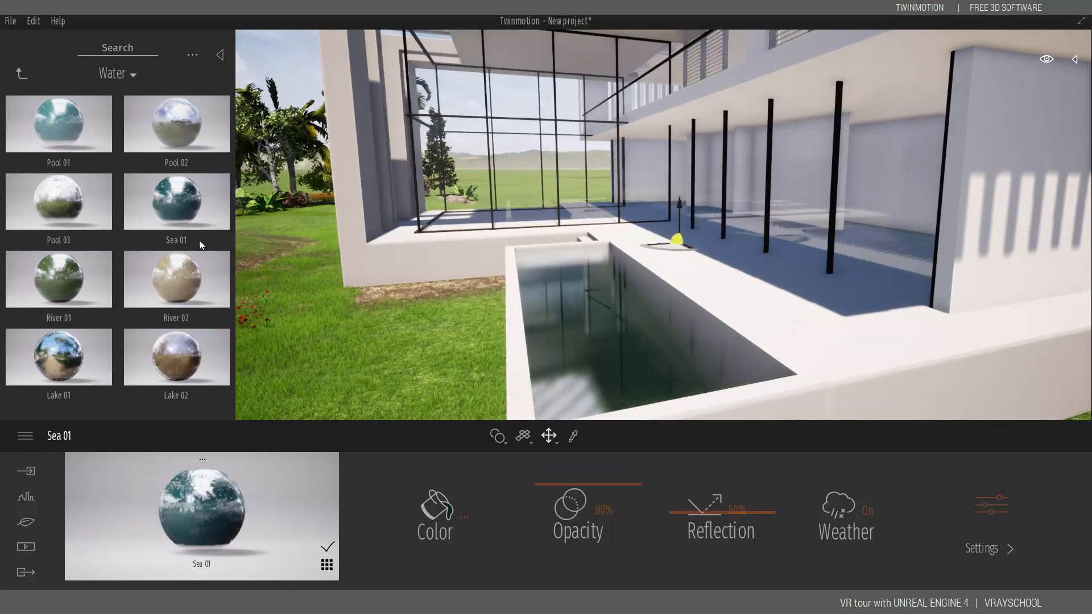
key("a")
key("q")
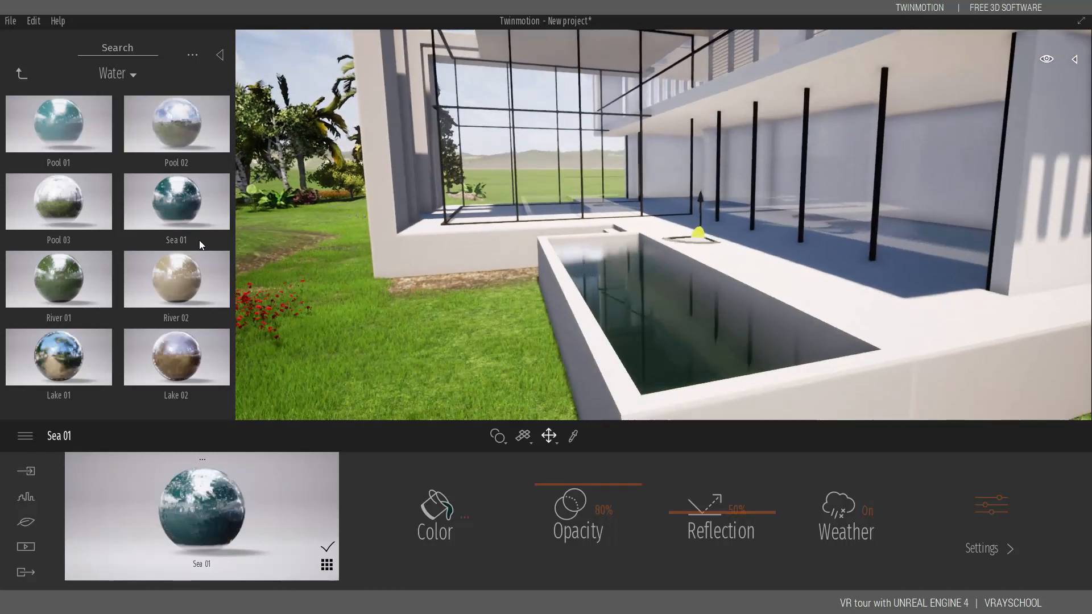
Step: Apply the Chrome metal material to the villa's window frames, trying Matt chrome first
left_click(22, 74)
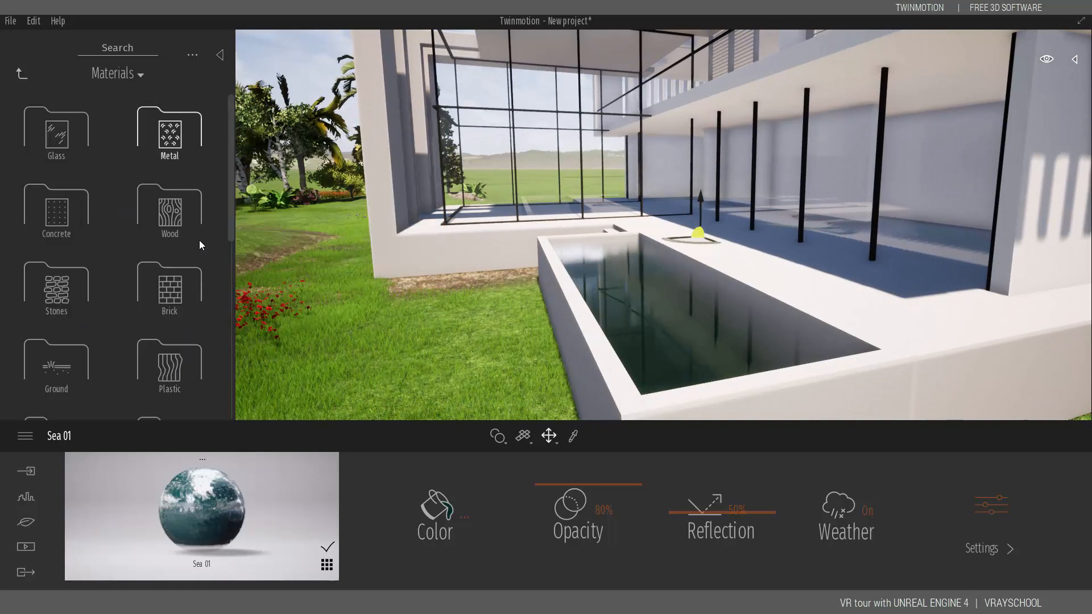
left_click(169, 132)
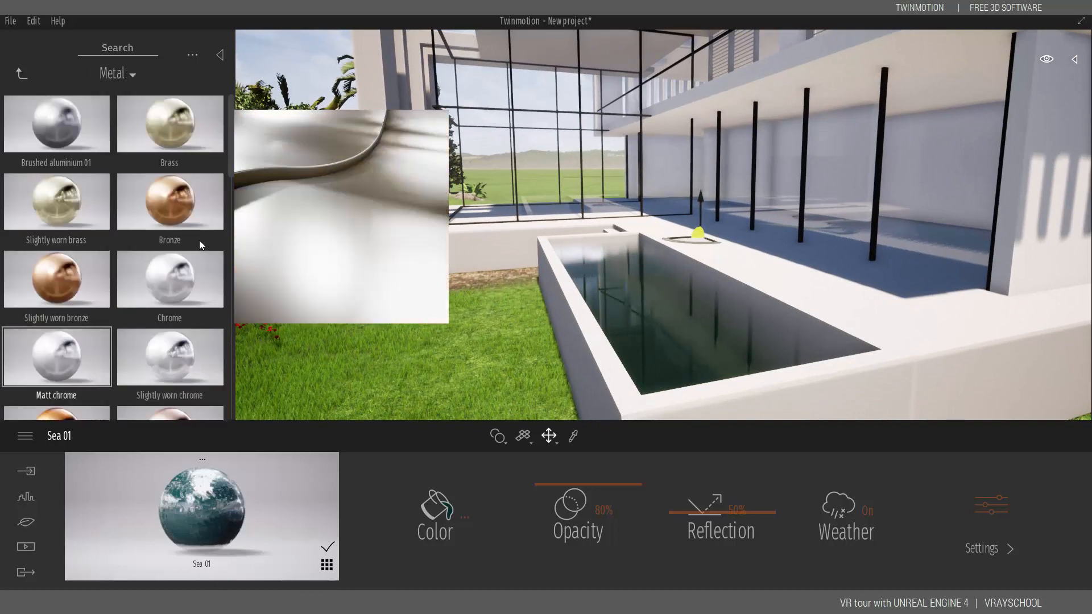
left_click_drag(57, 357, 569, 165)
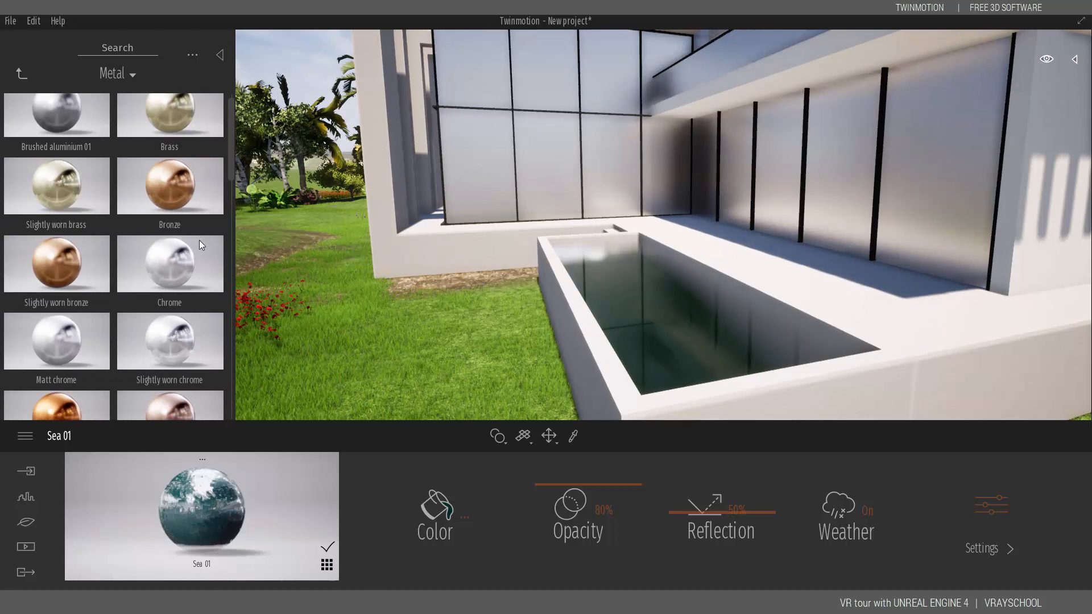
key("ctrl+z")
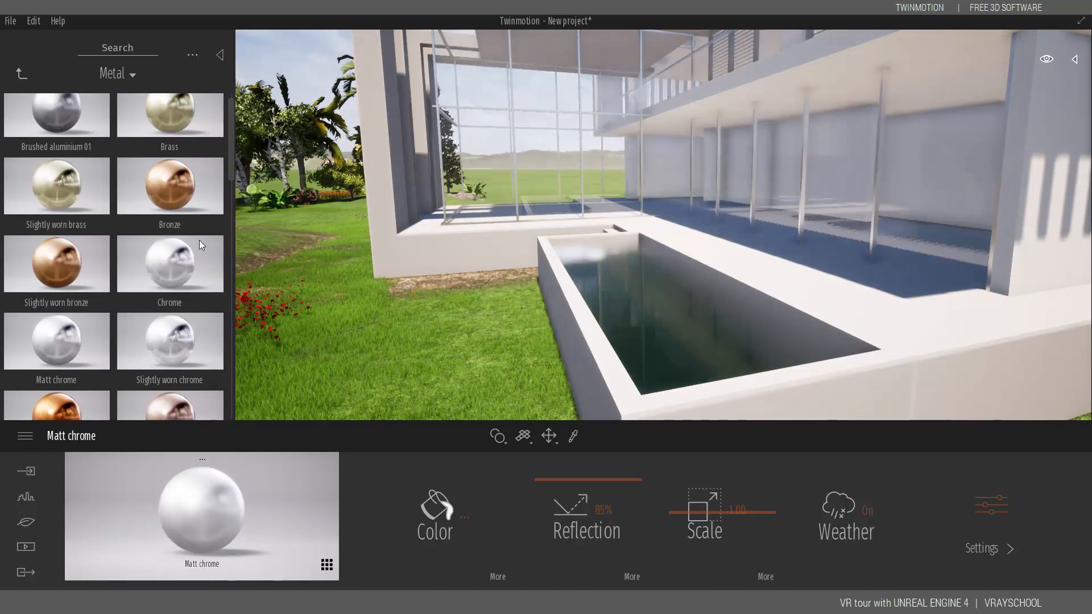
left_click(202, 245)
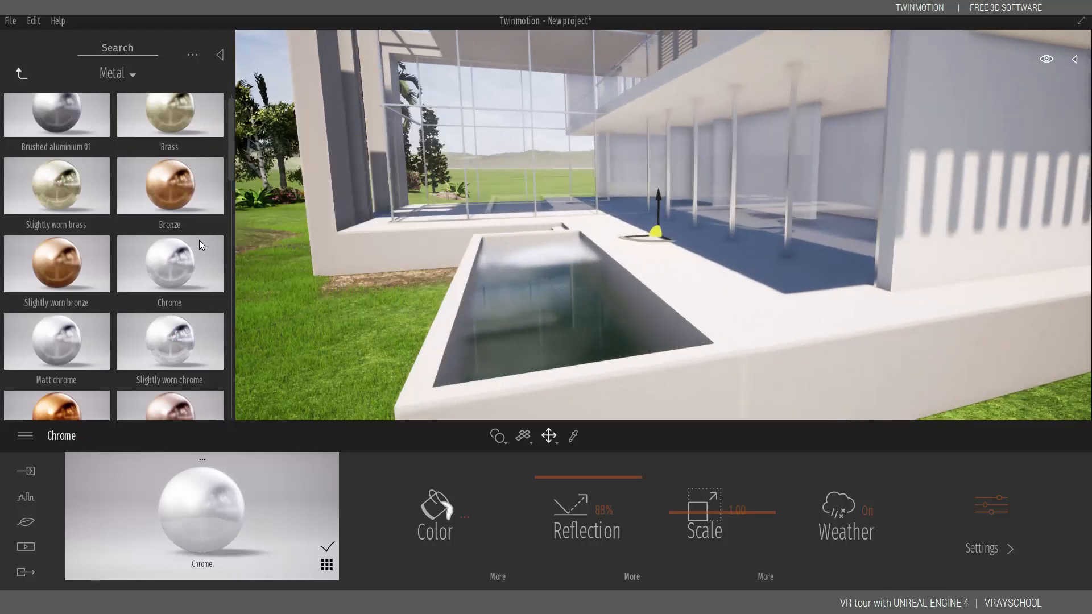
Step: Apply a Chestnut 01 A wood finish to the villa's base, terraces, pool surround and framed pavilion
right_click(200, 244)
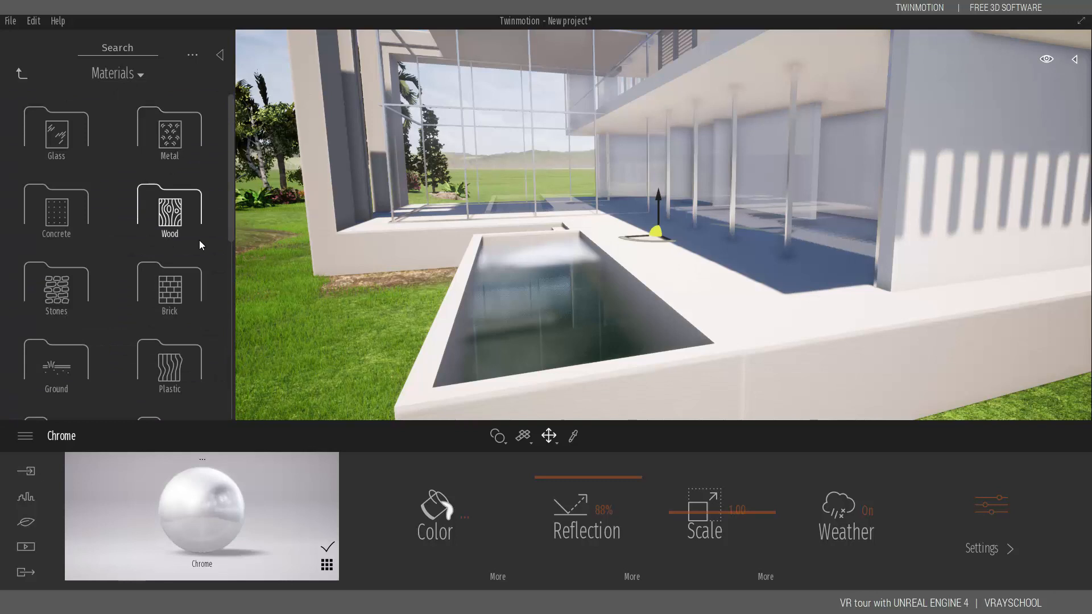
left_click(200, 243)
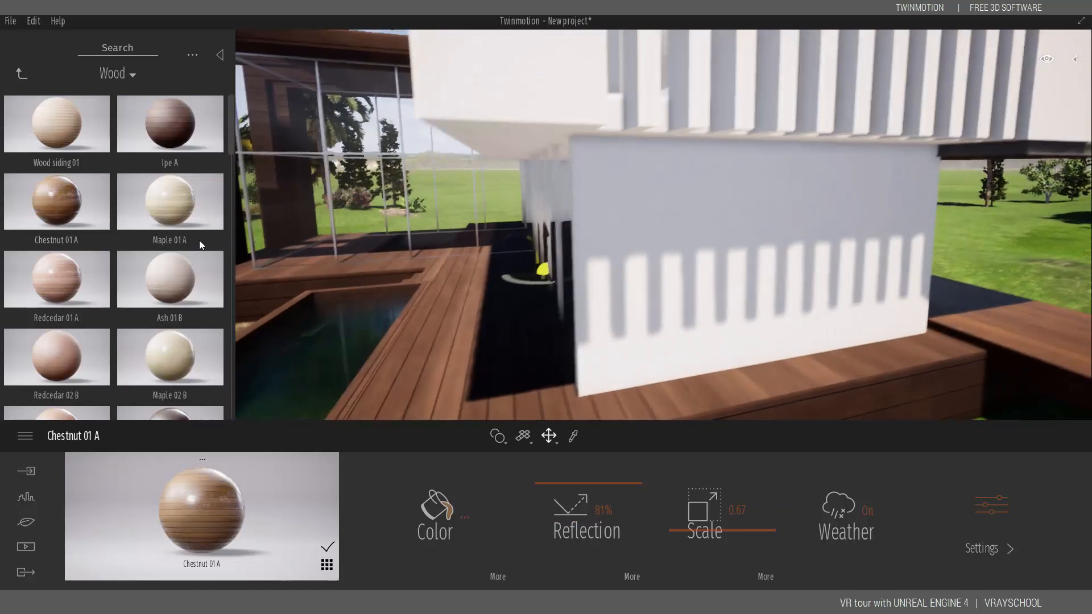
Step: Look through the material categories and open the Concrete collection
right_click(200, 241)
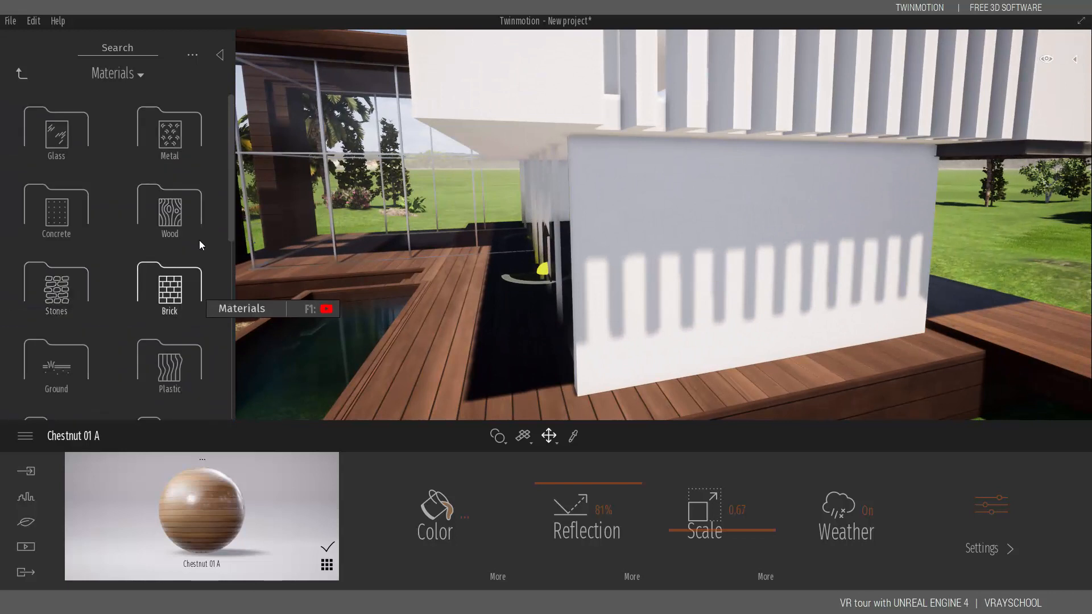
scroll(200, 245, "down", 1)
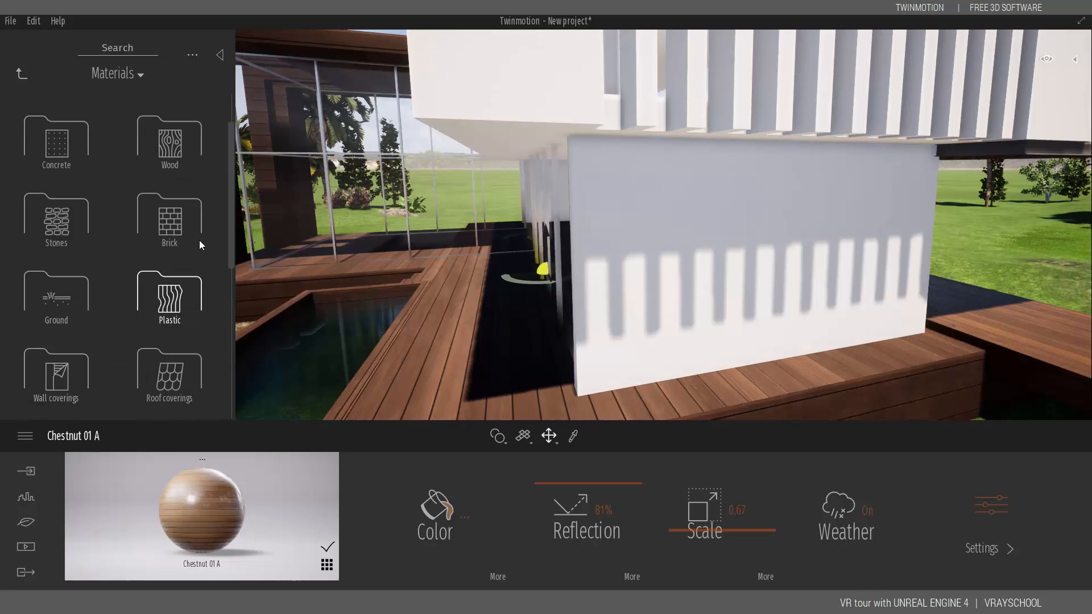
scroll(199, 245, "down", 2)
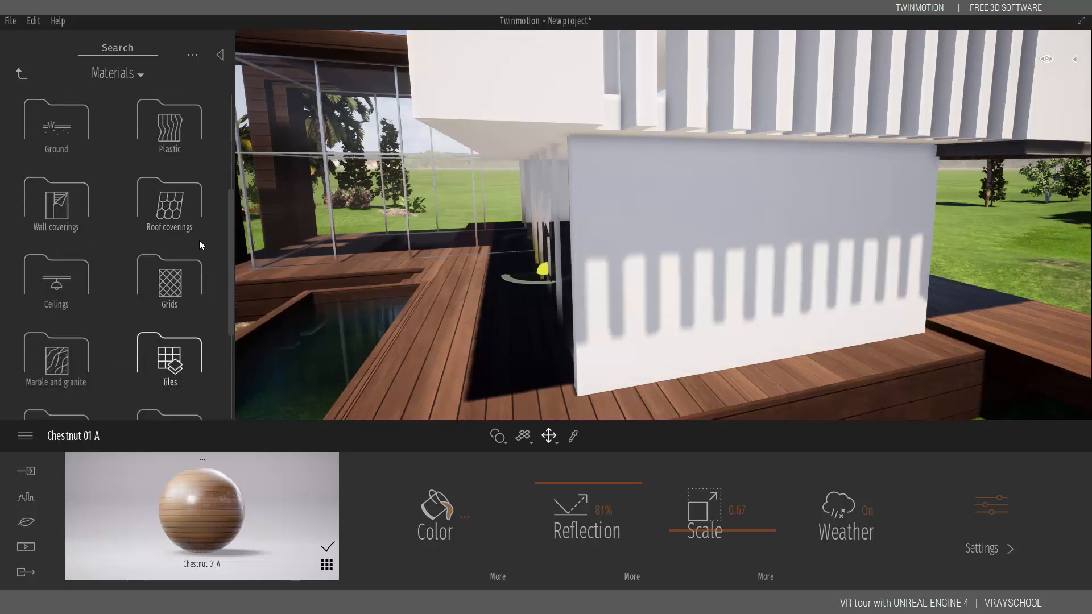
scroll(200, 246, "down", 3)
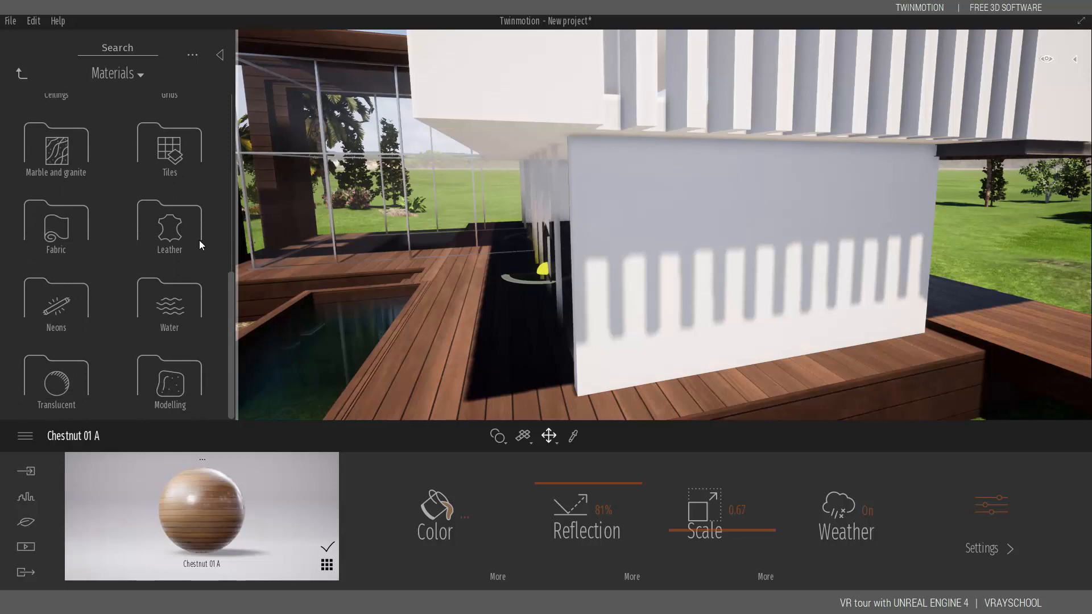
scroll(200, 246, "up", 4)
scroll(200, 245, "up", 1)
left_click(57, 208)
Step: Try the Concrete slabs 01, Bare concrete 02 and Polished concrete 01 materials on the villa's main walls
left_click_drag(542, 270, 542, 270)
mouse_move(544, 268)
middle_mouse_down()
mouse_move(537, 317)
mouse_move(607, 290)
mouse_move(700, 312)
mouse_move(632, 267)
mouse_move(646, 302)
mouse_move(553, 280)
middle_mouse_up()
scroll(543, 308, "down", 3)
left_click(185, 273)
left_click_drag(57, 279, 643, 285)
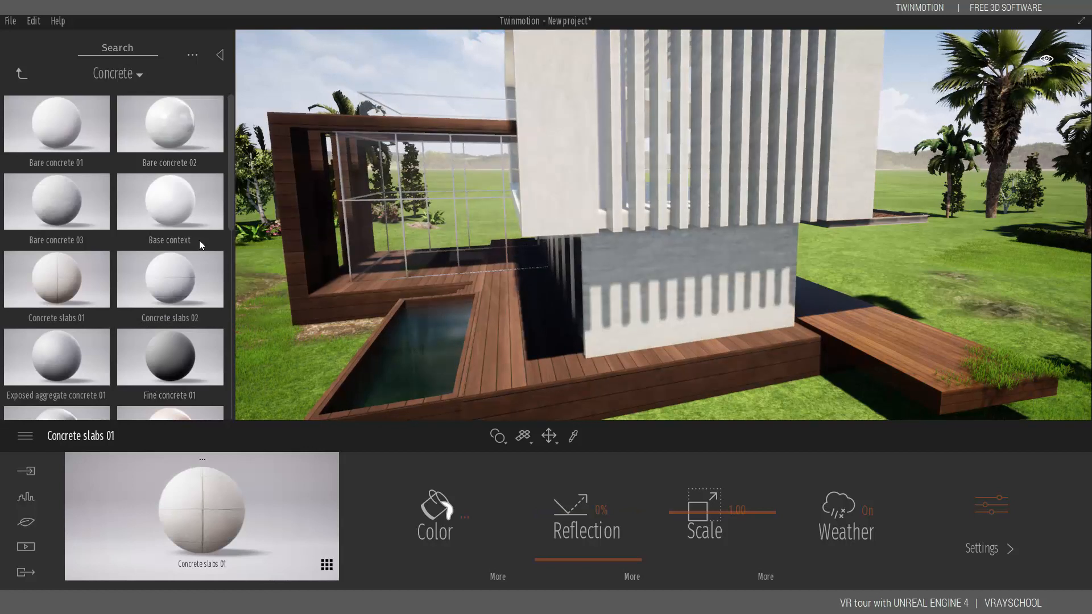
scroll(201, 244, "down", 3)
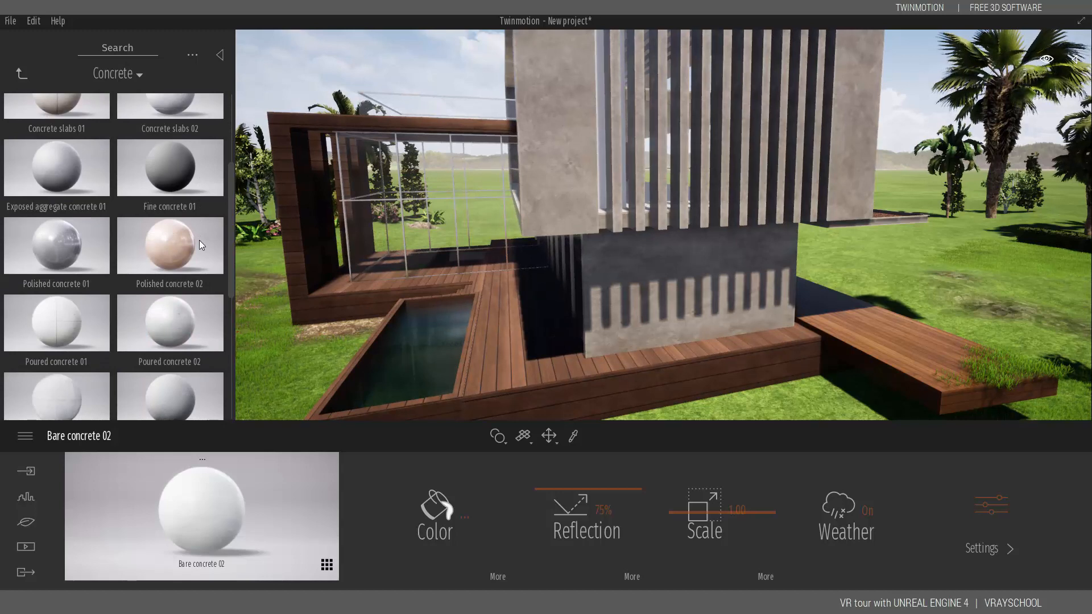
Step: Apply the Poured concrete 02 material to the villa's main walls and view them from several angles
left_click_drag(171, 328, 654, 256)
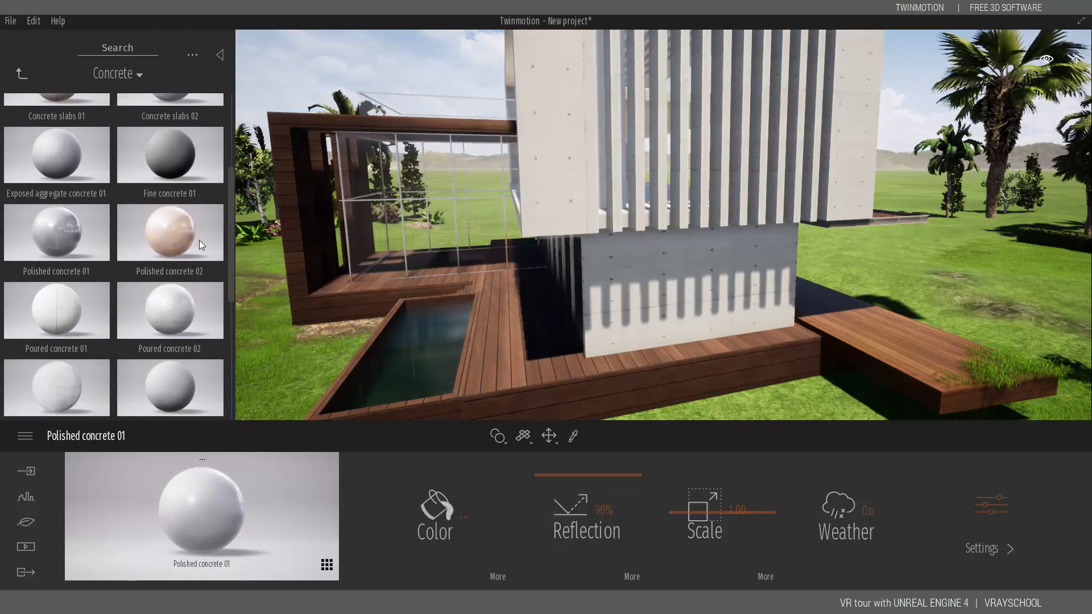
mouse_move(655, 256)
right_mouse_down()
mouse_move(751, 253)
mouse_move(677, 253)
right_mouse_up()
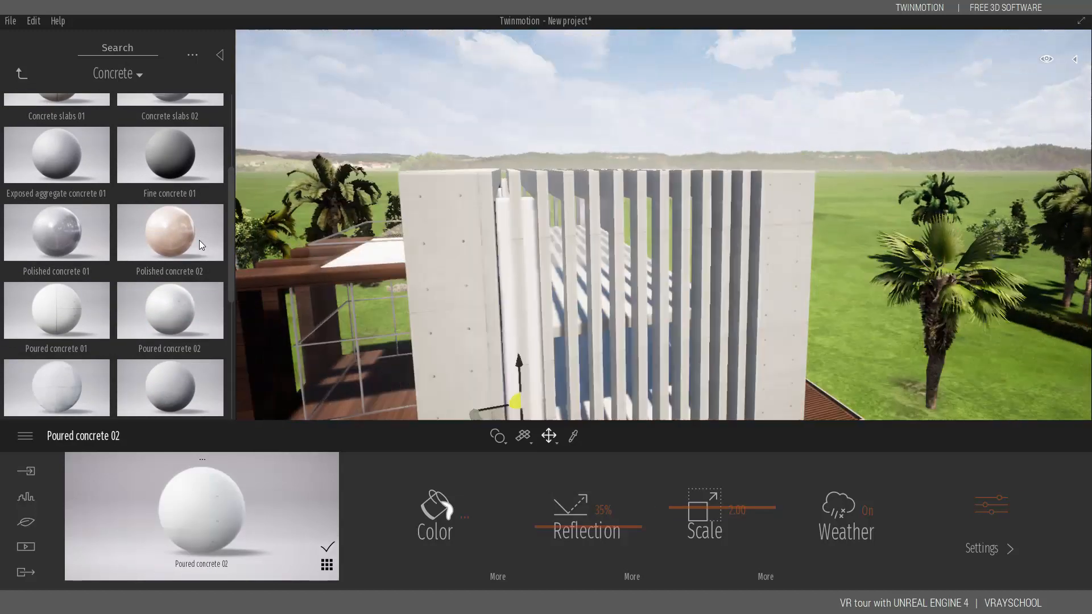
key("q")
key("a")
key("s")
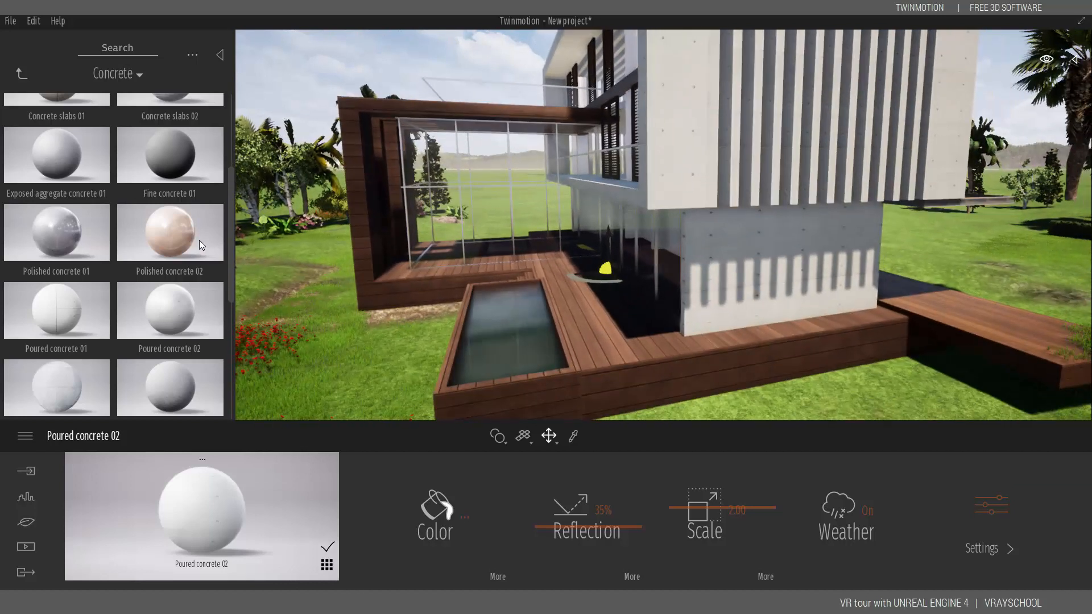
Step: Apply the Soft concrete 02 material to the villa's base, pool surround and framed pavilion
scroll(200, 245, "down", 4)
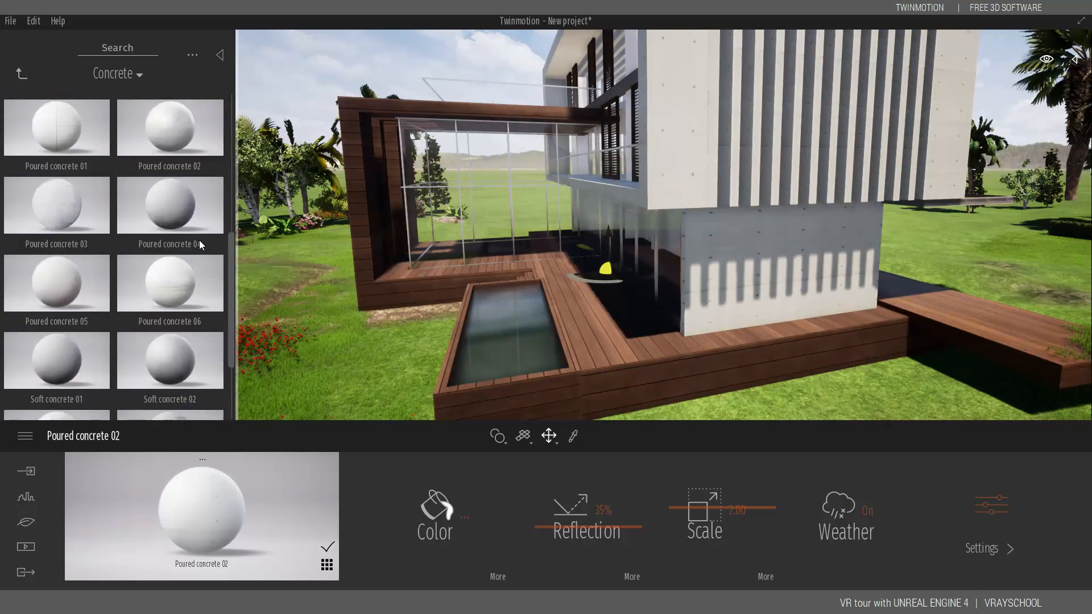
left_click_drag(57, 285, 603, 341)
left_click_drag(170, 286, 606, 269)
left_click_drag(194, 285, 606, 269)
scroll(200, 245, "down", 2)
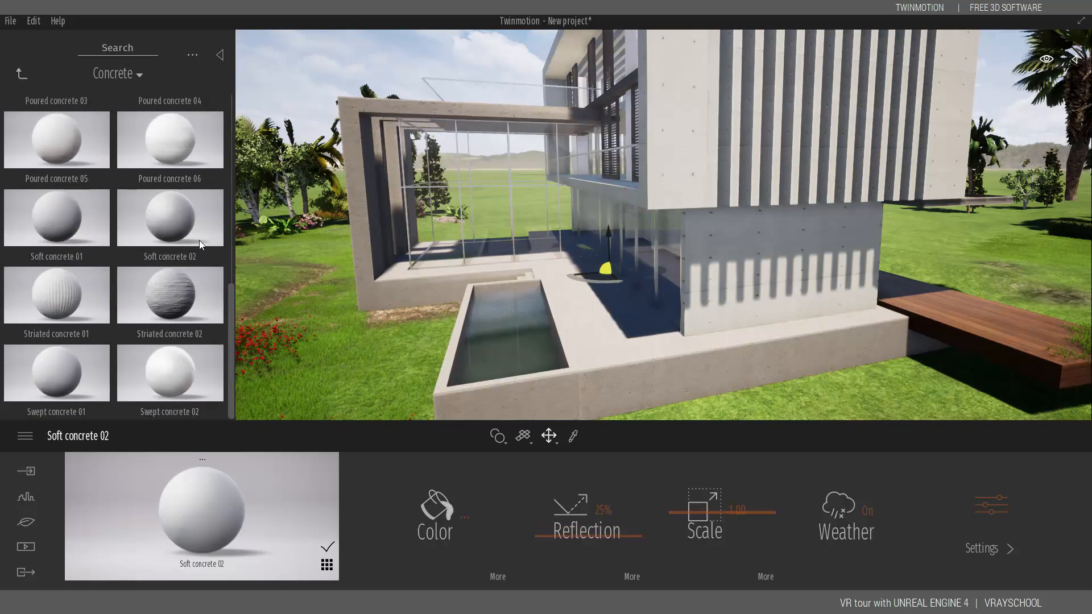
Step: Apply the Polished concrete 01 material to the villa's interior floor and view the building from all sides
scroll(200, 246, "up", 4)
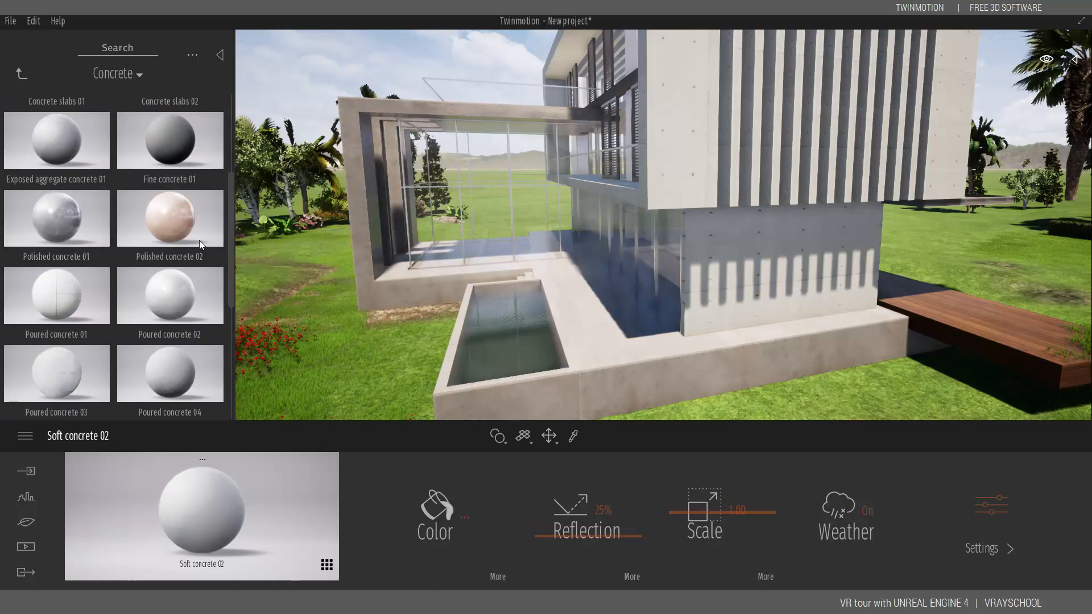
key("d")
key("q")
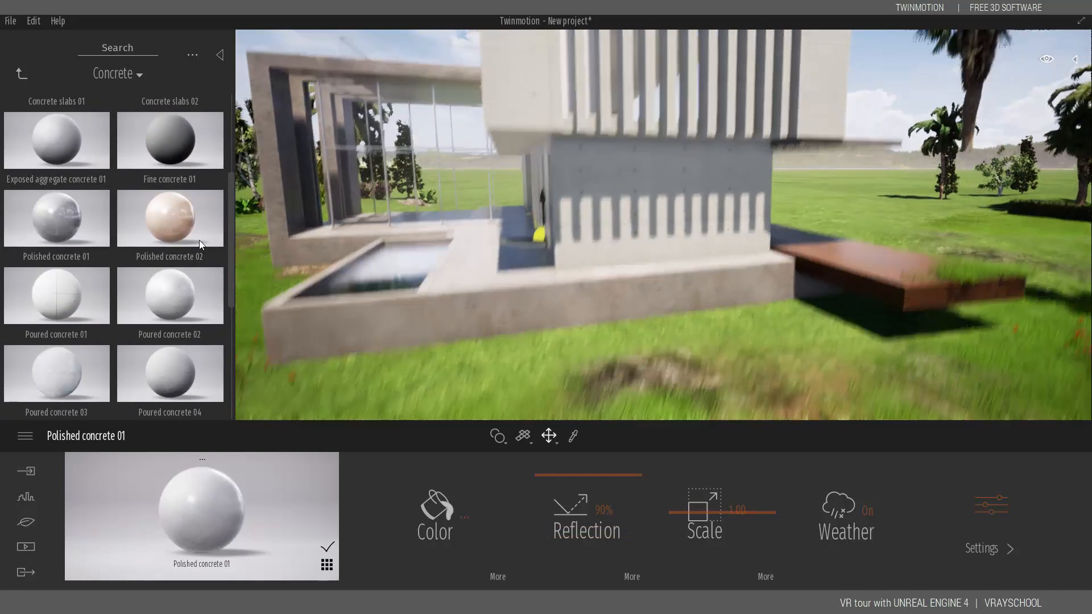
key("a")
key("d")
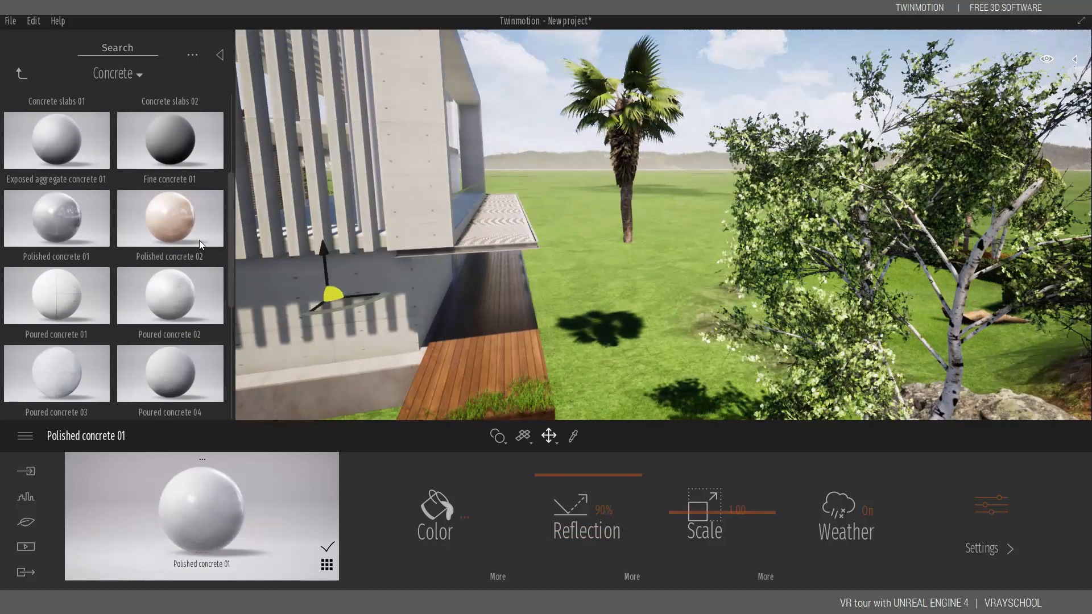
key("e")
key("a")
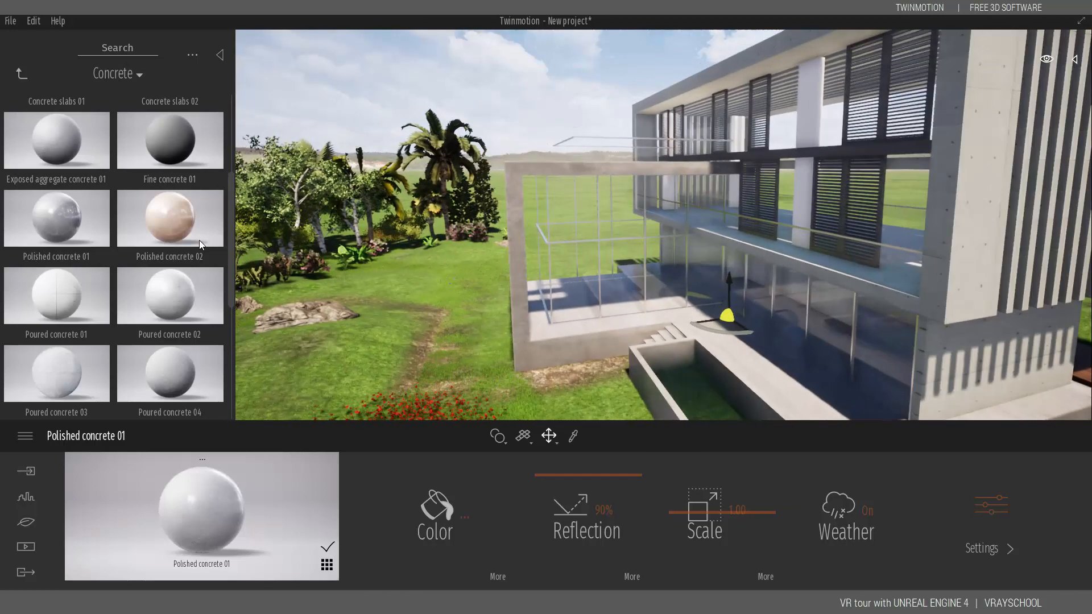
key("q")
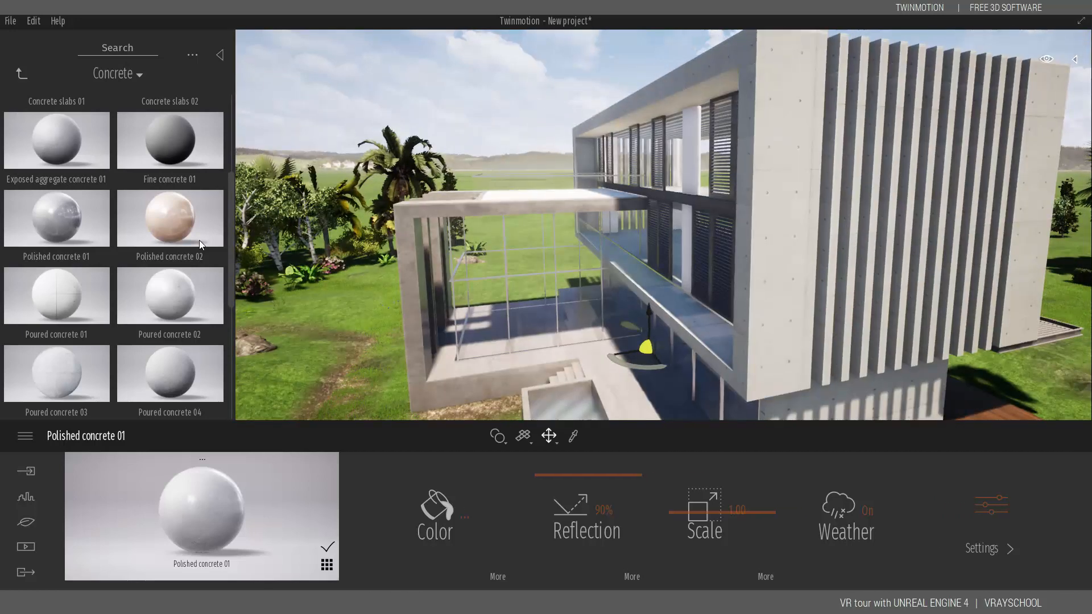
key("a")
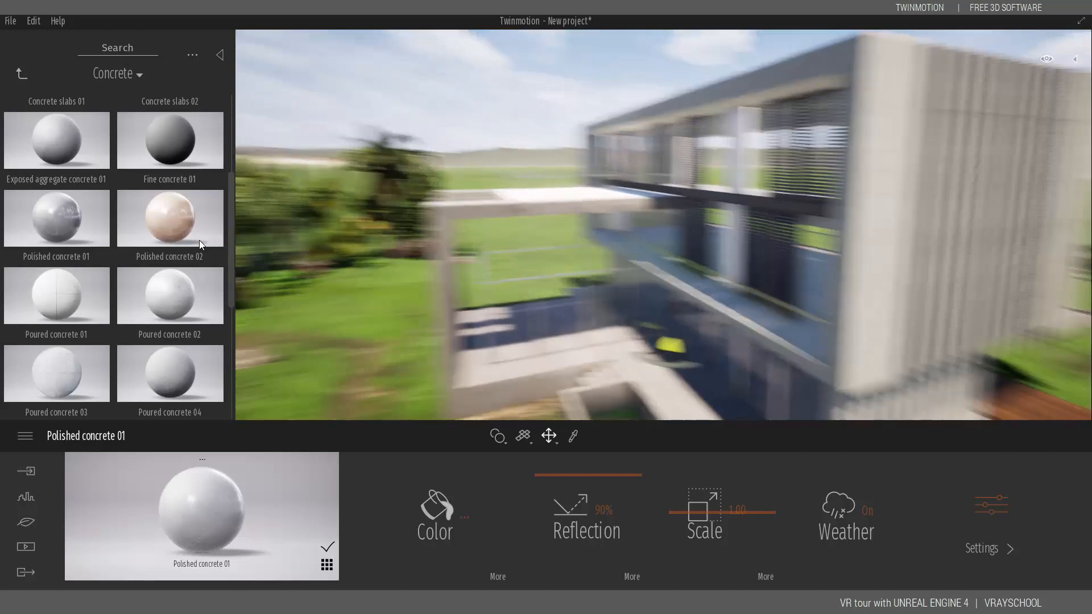
key("a")
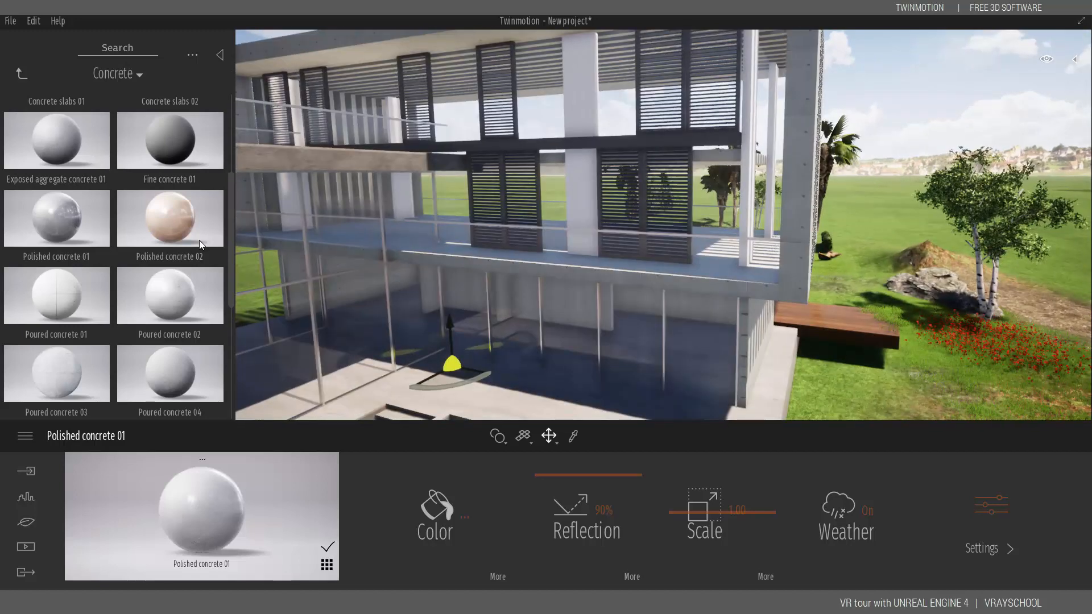
Step: Leave the materials and browse the library's Vegetation and landscape and Furnitures categories
right_click(200, 244)
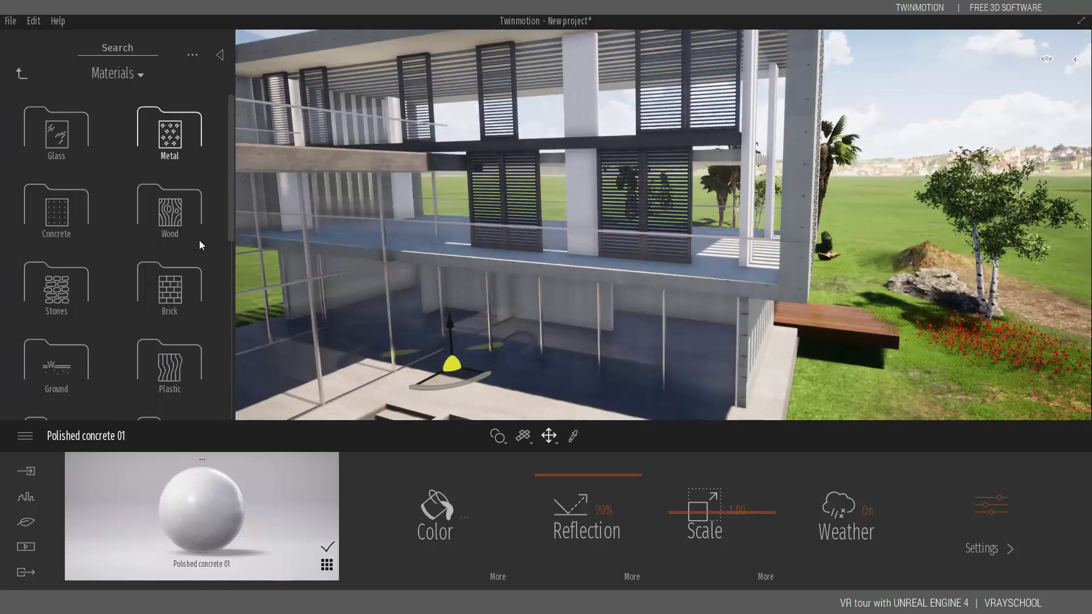
left_click(200, 244)
left_click_drag(56, 357, 41, 110)
left_click(22, 74)
middle_click_drag(453, 364, 560, 294)
left_click(22, 74)
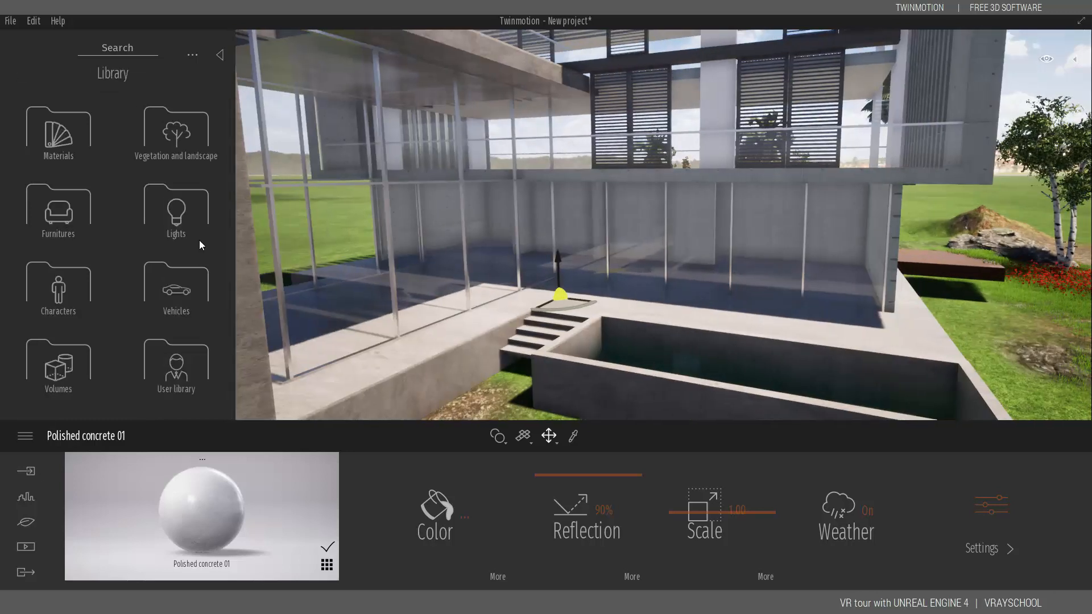
left_click(176, 131)
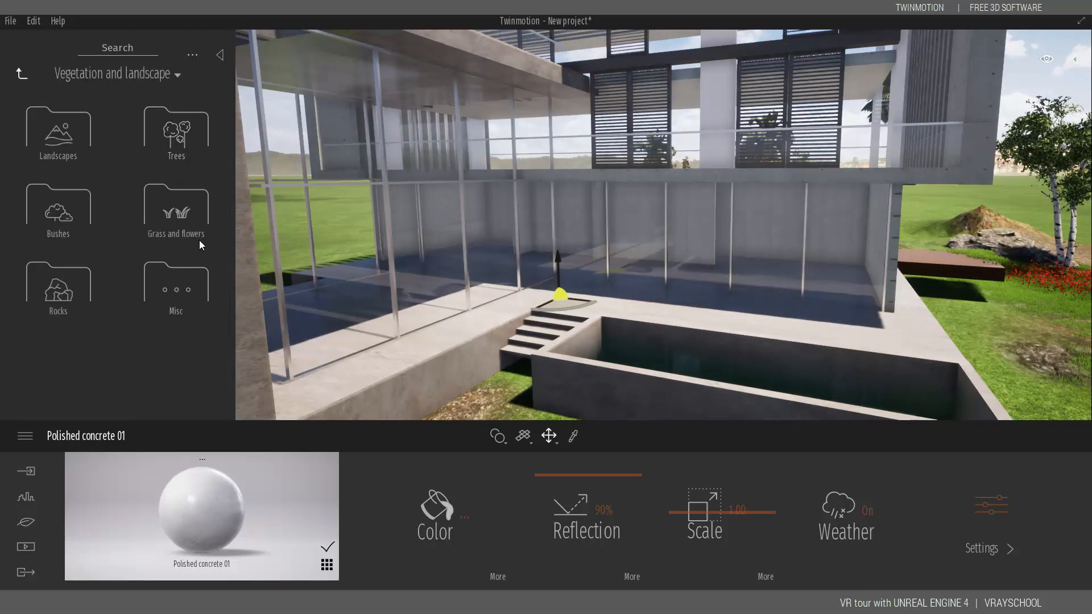
left_click(22, 74)
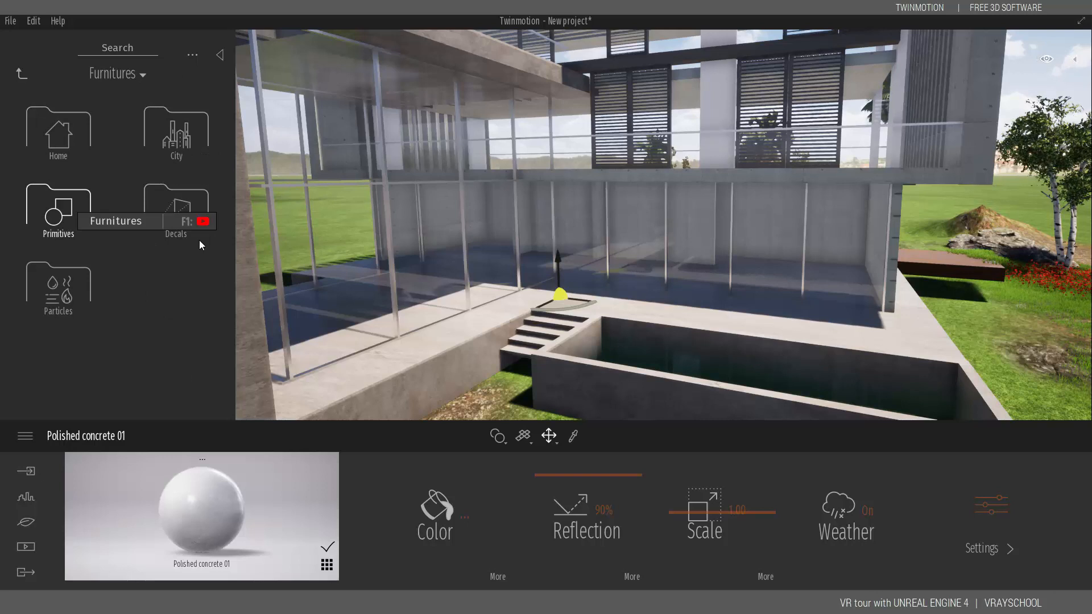
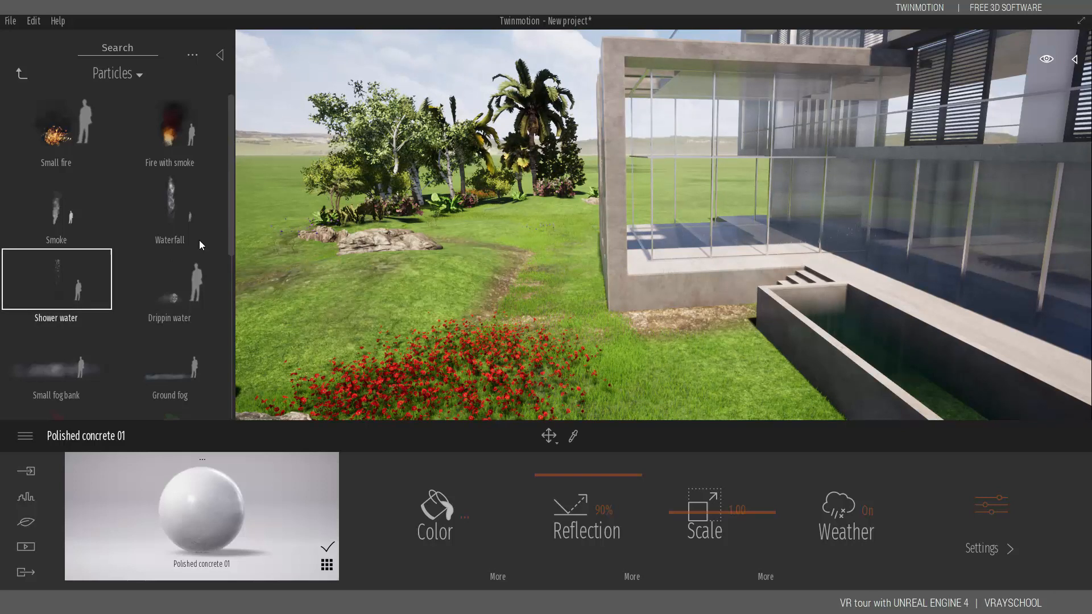
Step: Place Small fog bank and Ground fog particle effects around the villa and view them from different sides
key("s")
key("w")
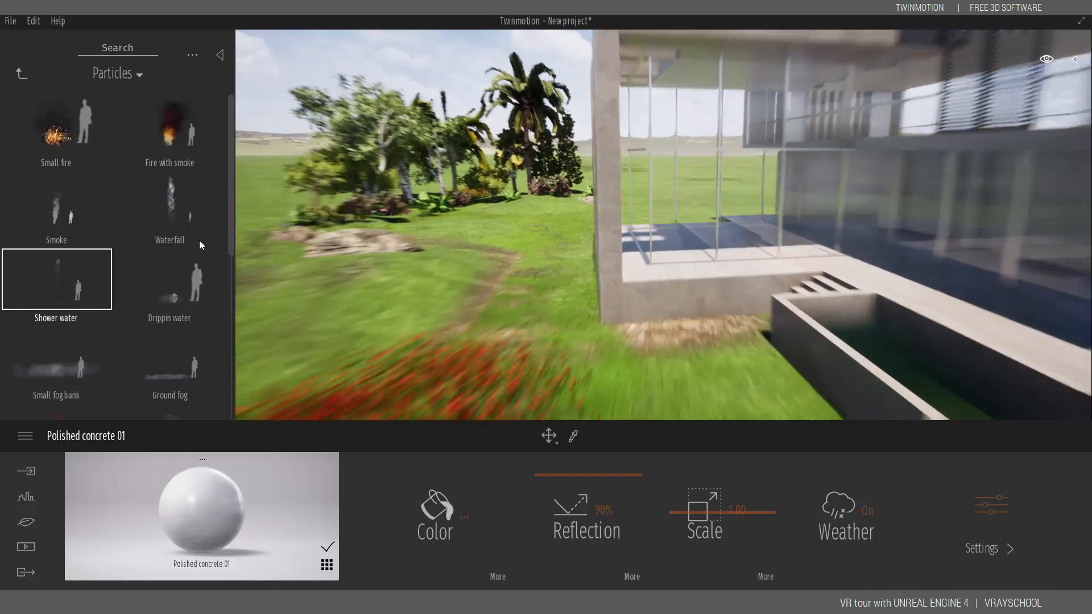
key("d")
key("s")
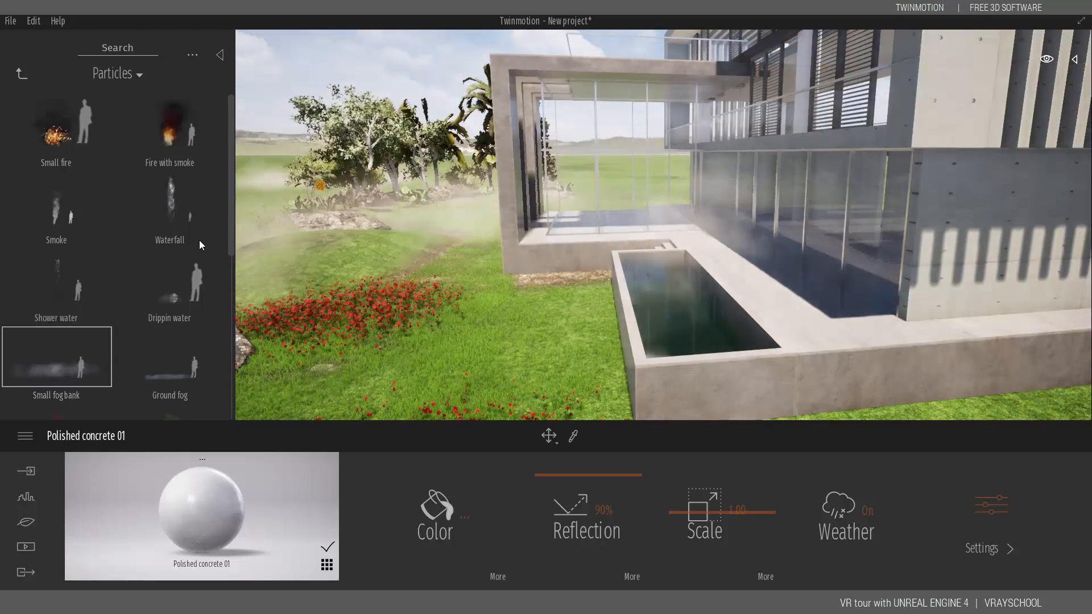
key("Left")
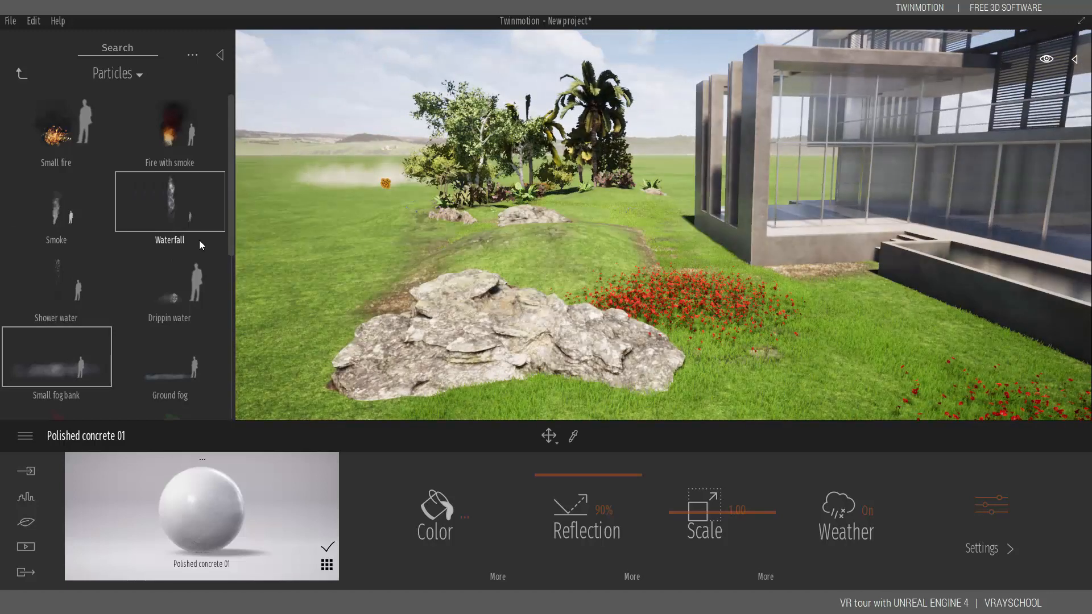
key("Right")
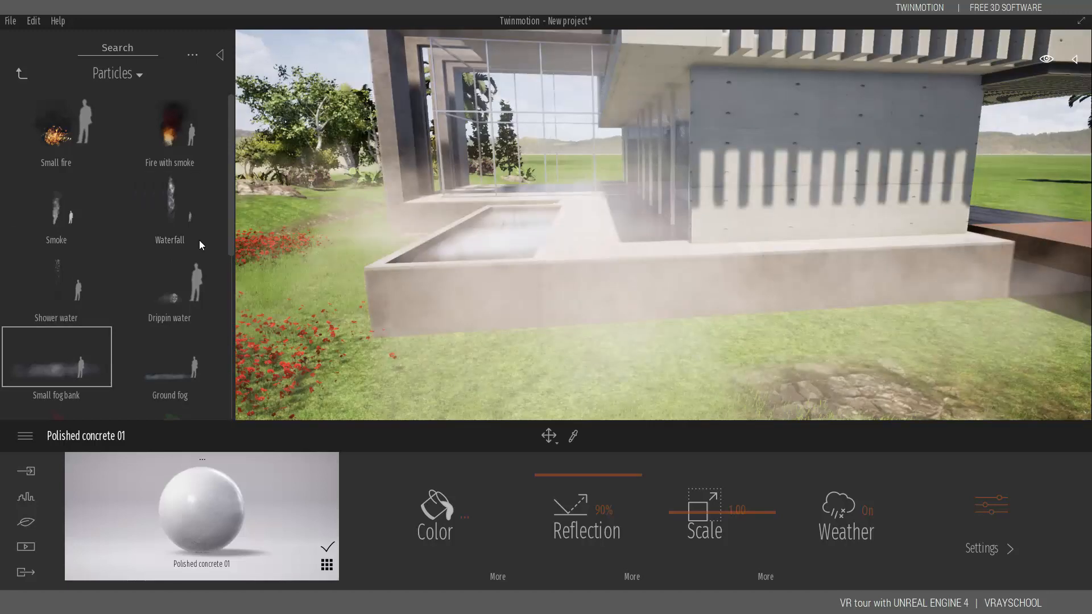
key("Right")
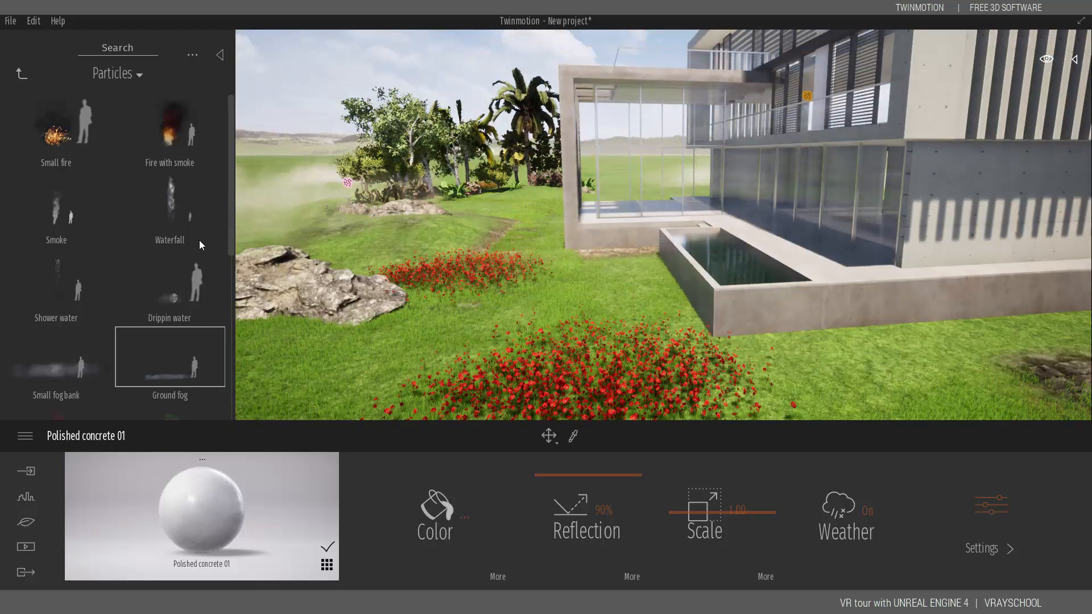
Step: Place Water jet and Animated Water jet particle effects among the rocks, red flowers and trees beside the villa
scroll(200, 245, "down", 5)
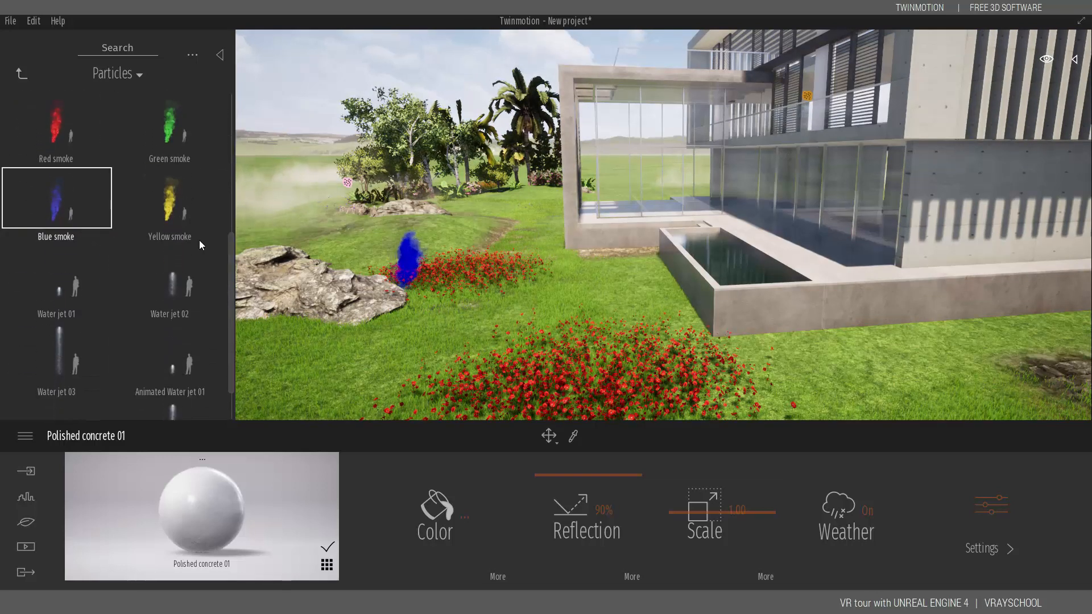
left_click(200, 247)
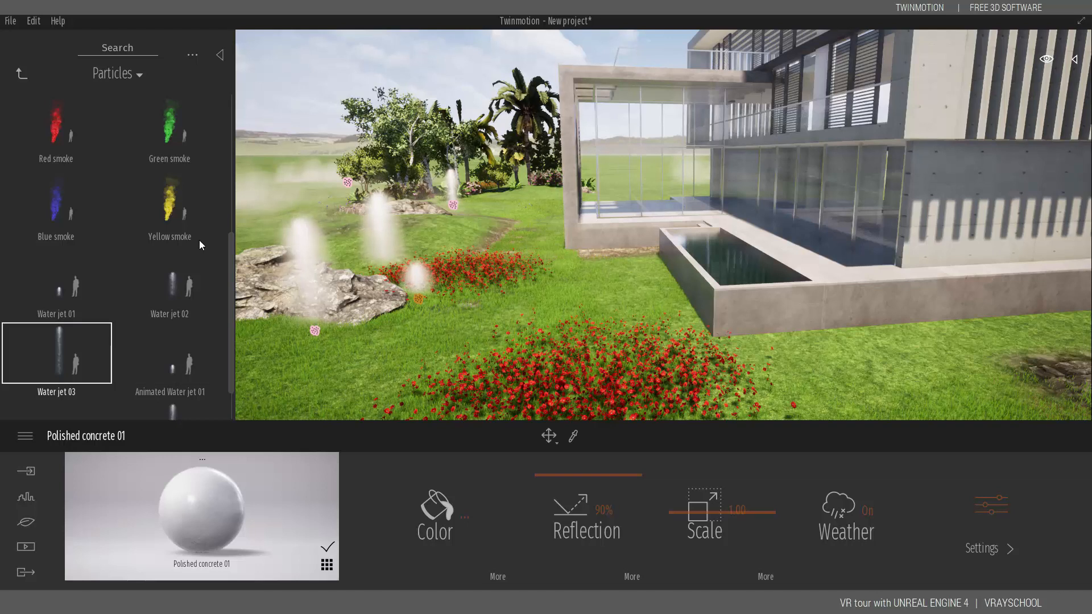
scroll(200, 245, "down", 1)
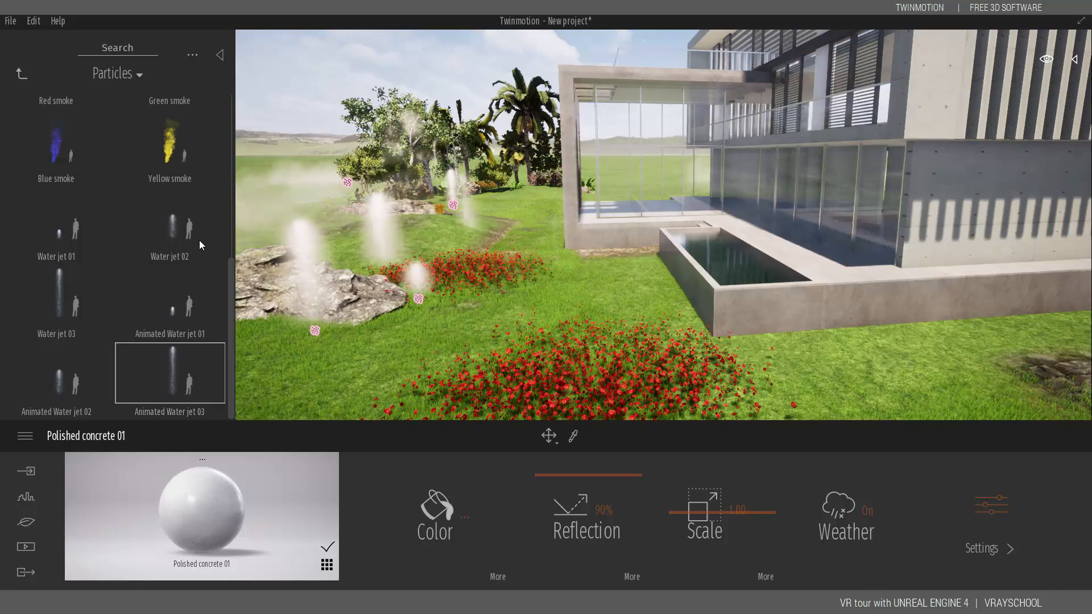
Step: Place the Waterfall particle effect on the villa's concrete ground-floor wall and view it from different sides
scroll(200, 245, "up", 5)
scroll(200, 246, "up", 2)
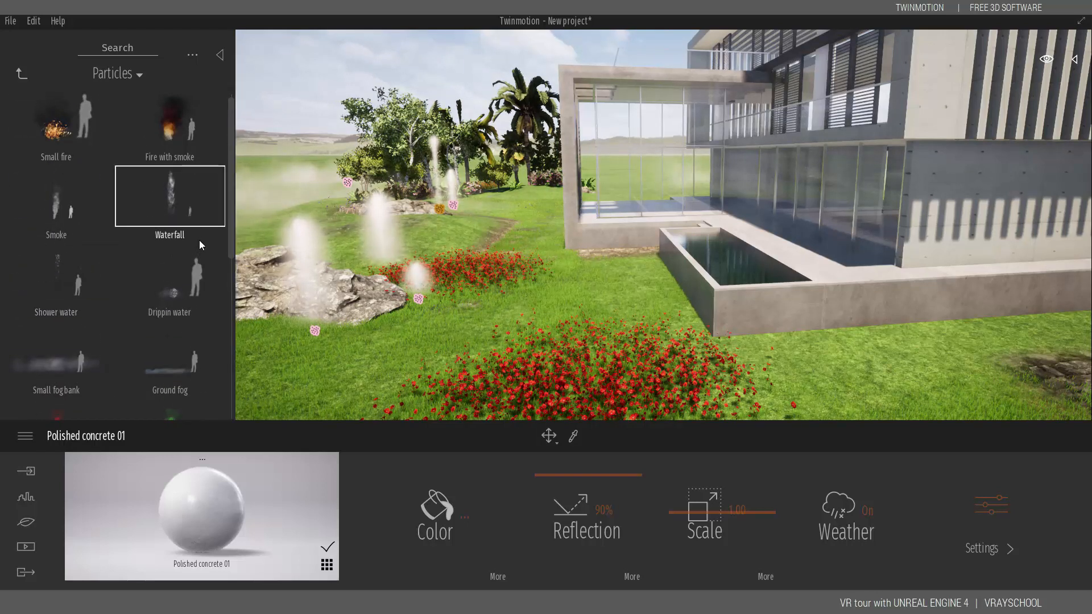
key("d")
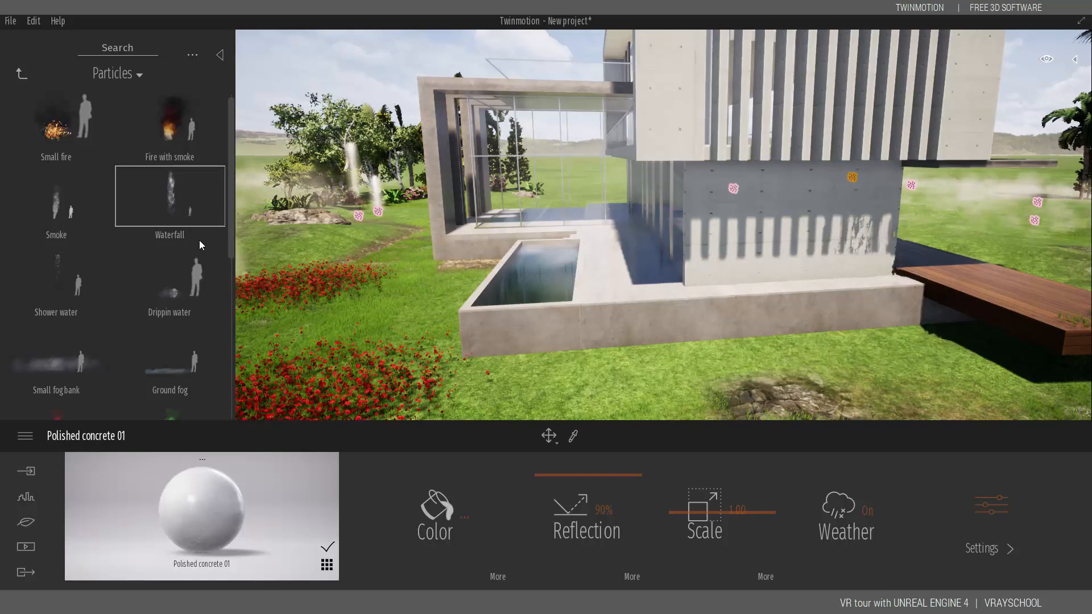
key("d")
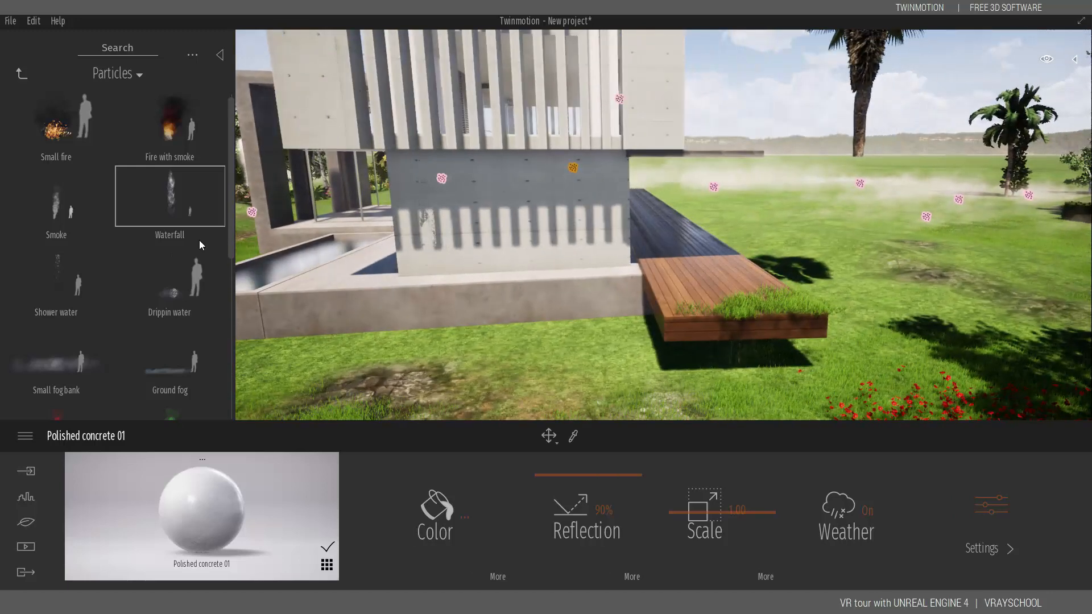
key("a")
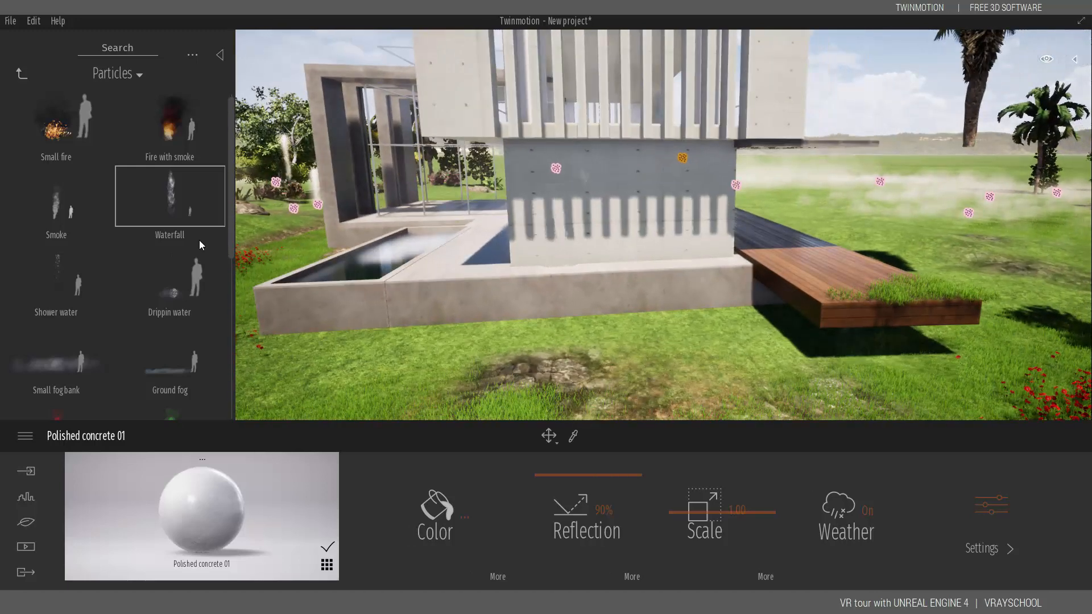
key("a")
Step: Browse the City furniture library, looking through its Benches, Bollards, Fountains, Planters and Trashcans
key("F1")
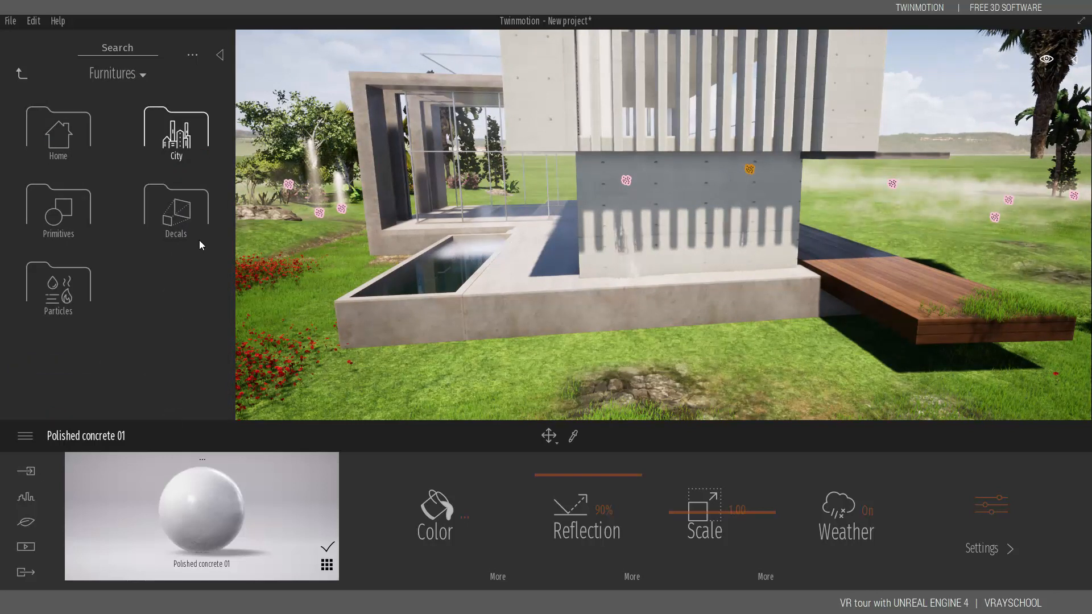
key("Return")
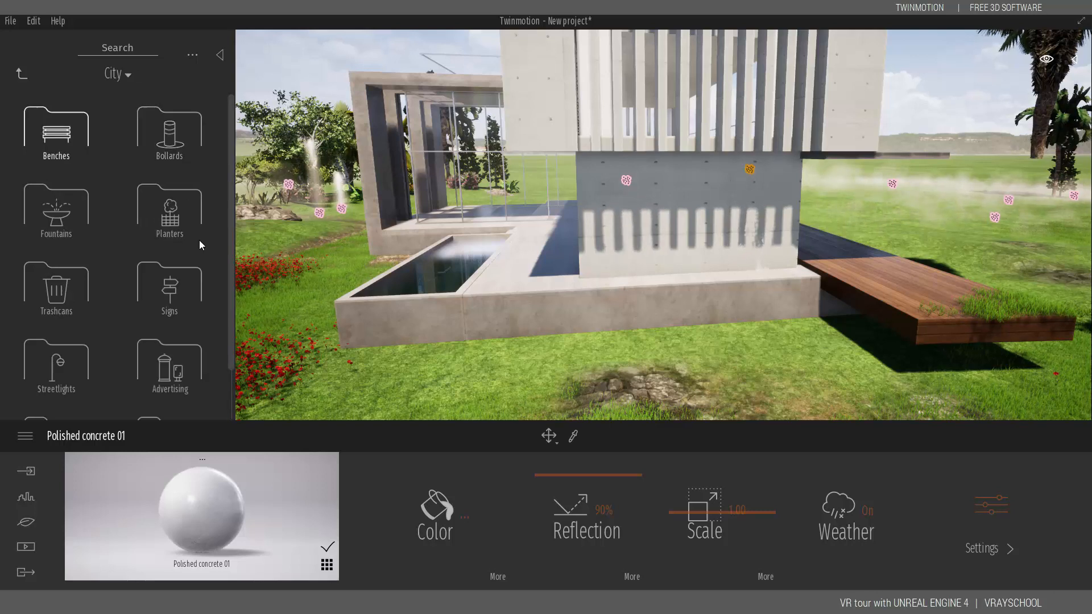
key("Return")
key("BackSpace")
key("Right")
key("Return")
key("BackSpace")
key("Down")
key("Return")
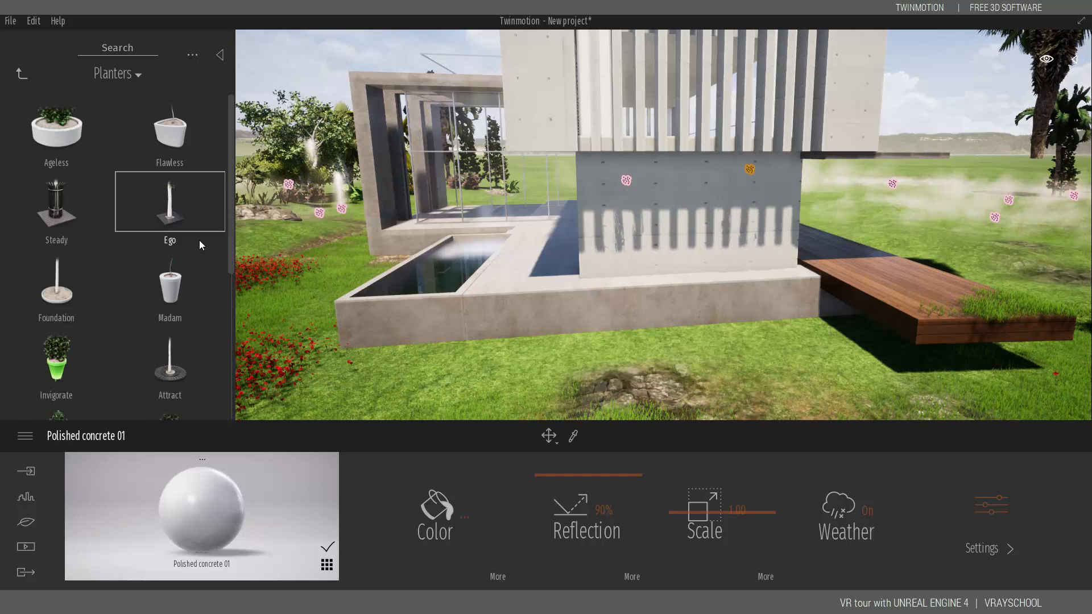
left_click(22, 74)
left_click(56, 211)
left_click(22, 74)
key("Return")
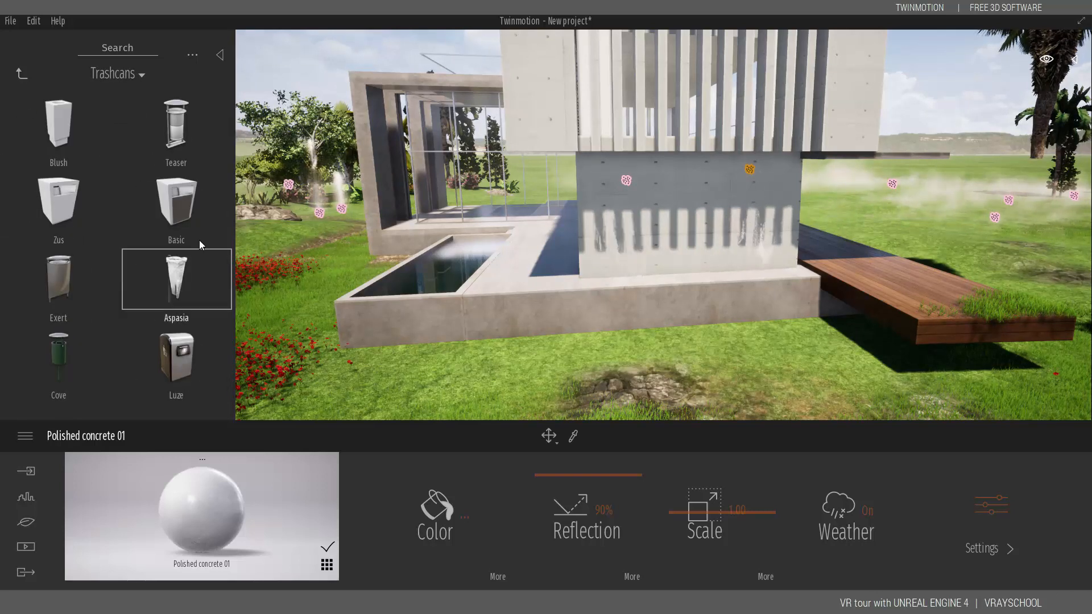
Step: Look through the remaining City furniture categories, from Signs through Streetlights and Advertising to Construction
key("BackSpace")
key("Right")
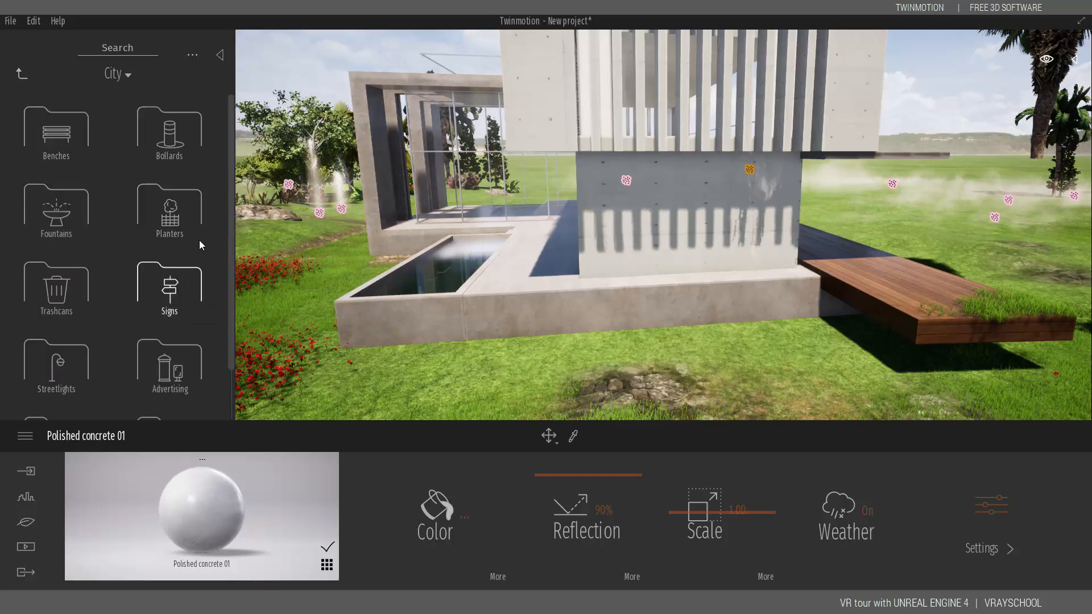
key("Return")
key("BackSpace")
key("Down")
key("Return")
key("BackSpace")
key("Up")
key("Up")
key("Up")
key("Down")
key("Down")
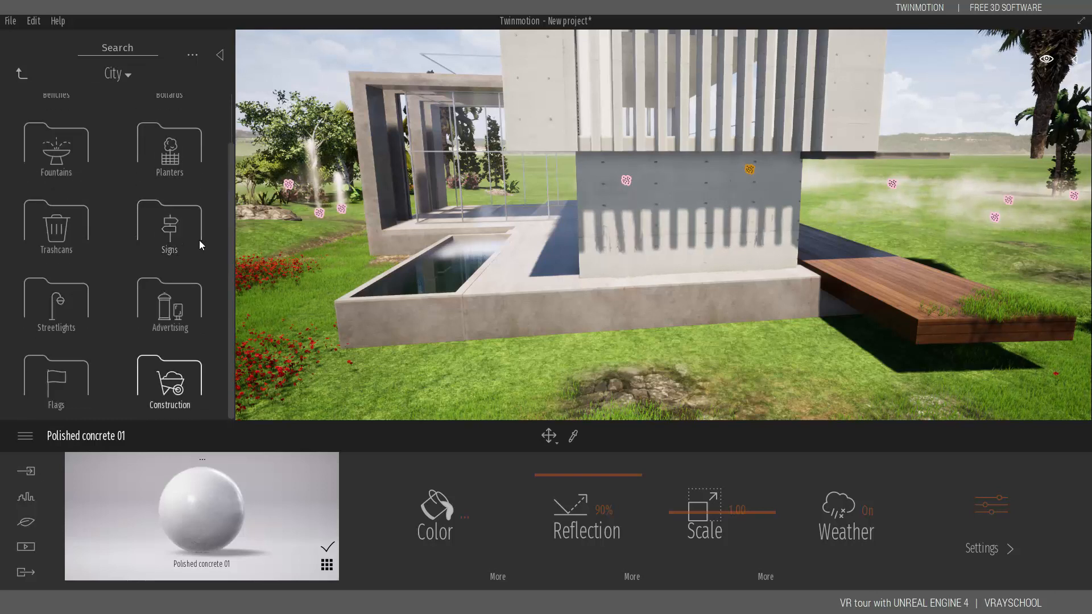
Step: Place construction sets on the lawns around the villa, including Construction set 14 and sets 04, 06 and 08
key("Return")
key("Down")
key("Down")
key("Down")
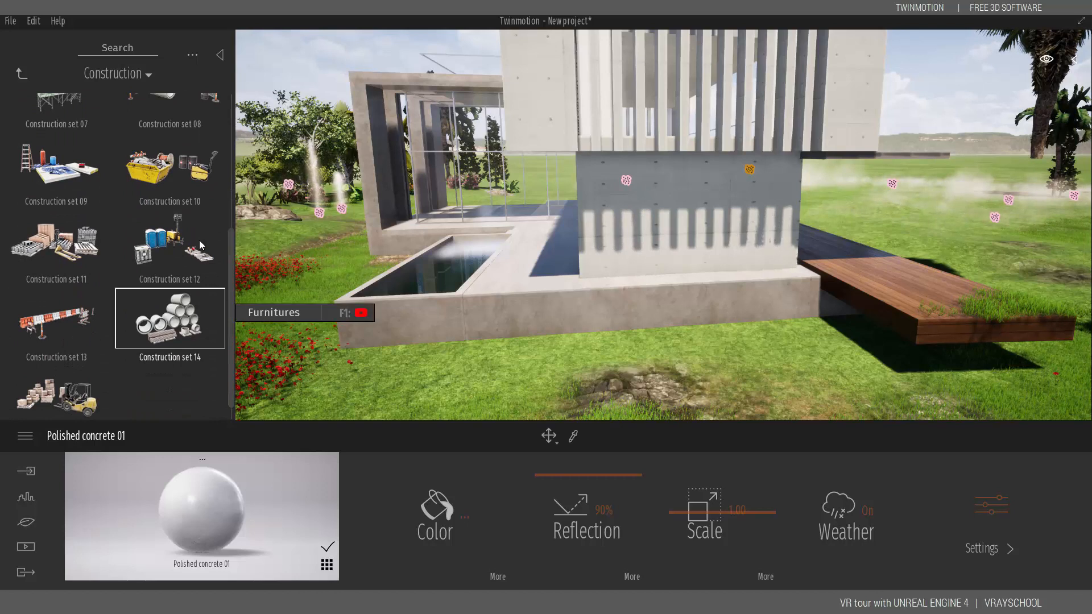
left_click_drag(170, 319, 370, 267)
middle_click_drag(370, 268, 654, 273)
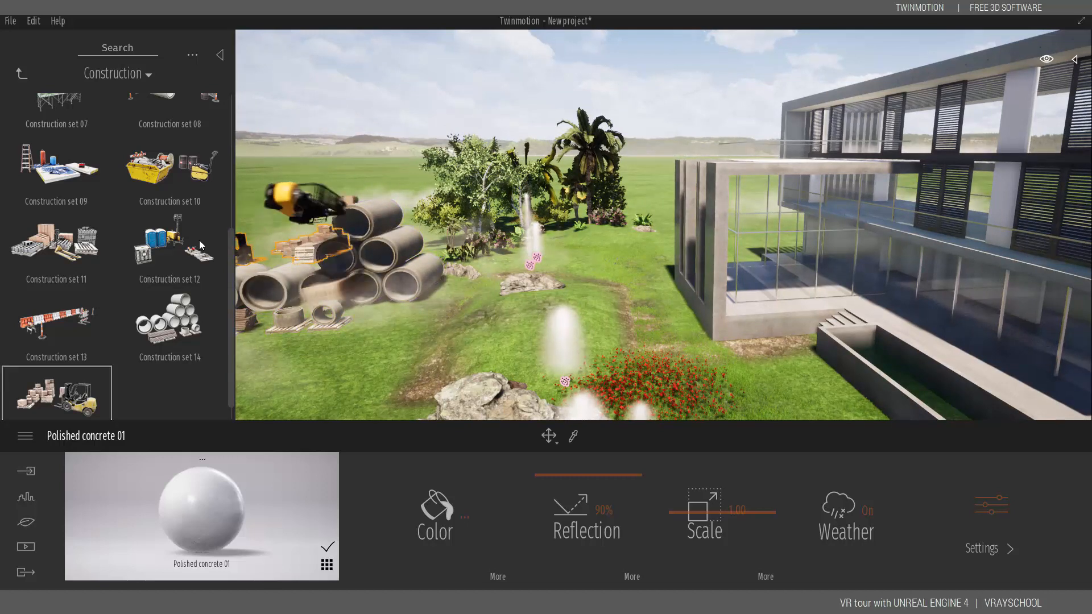
scroll(200, 244, "up", 3)
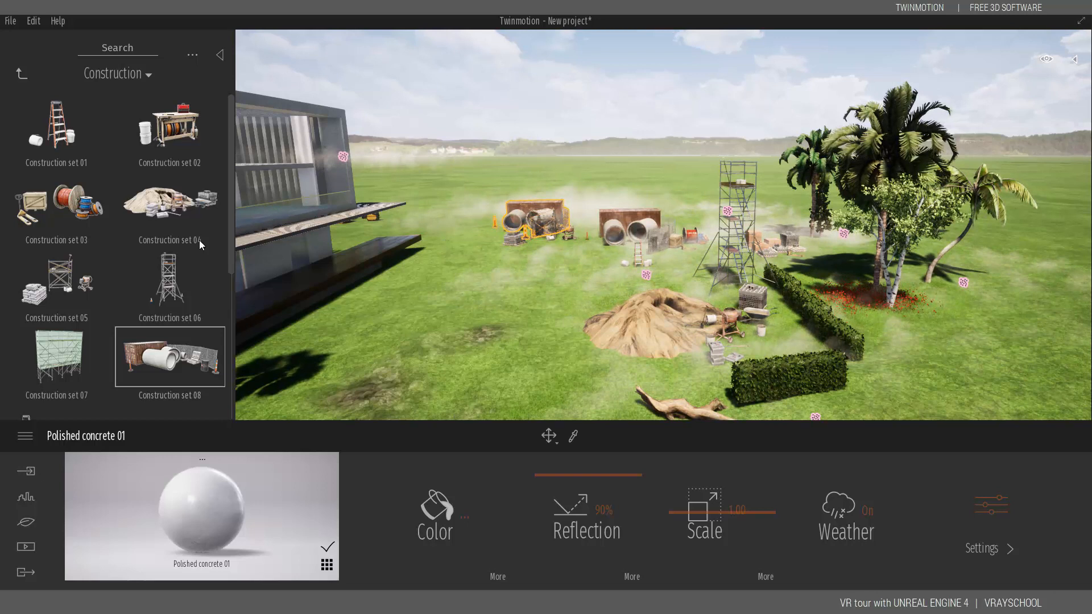
scroll(200, 245, "down", 5)
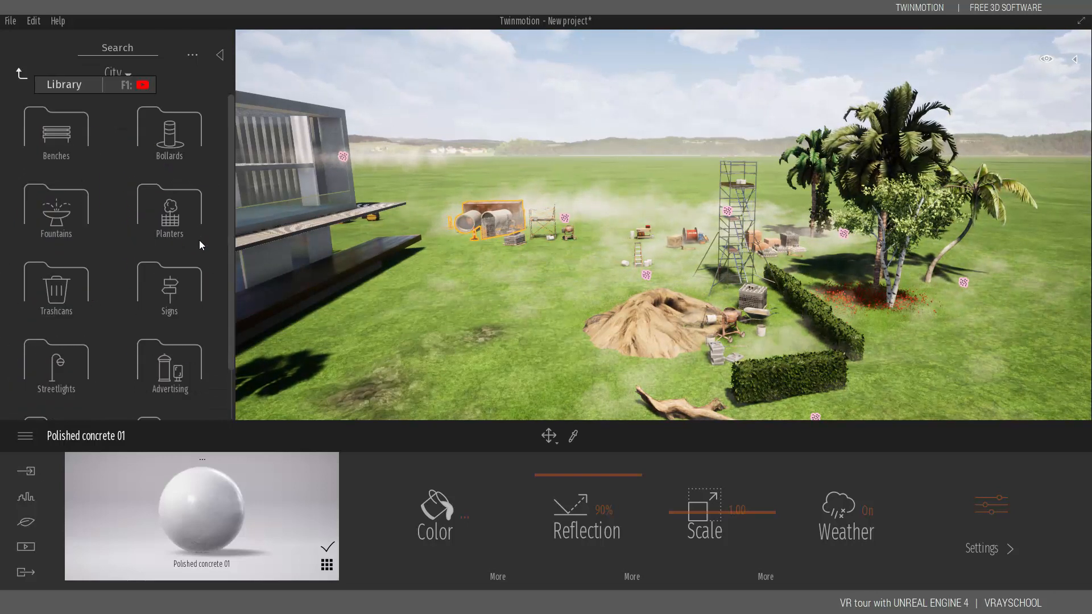
Step: Look over the City categories and the Primitives category of the furniture library
scroll(201, 245, "down", 2)
scroll(201, 245, "up", 2)
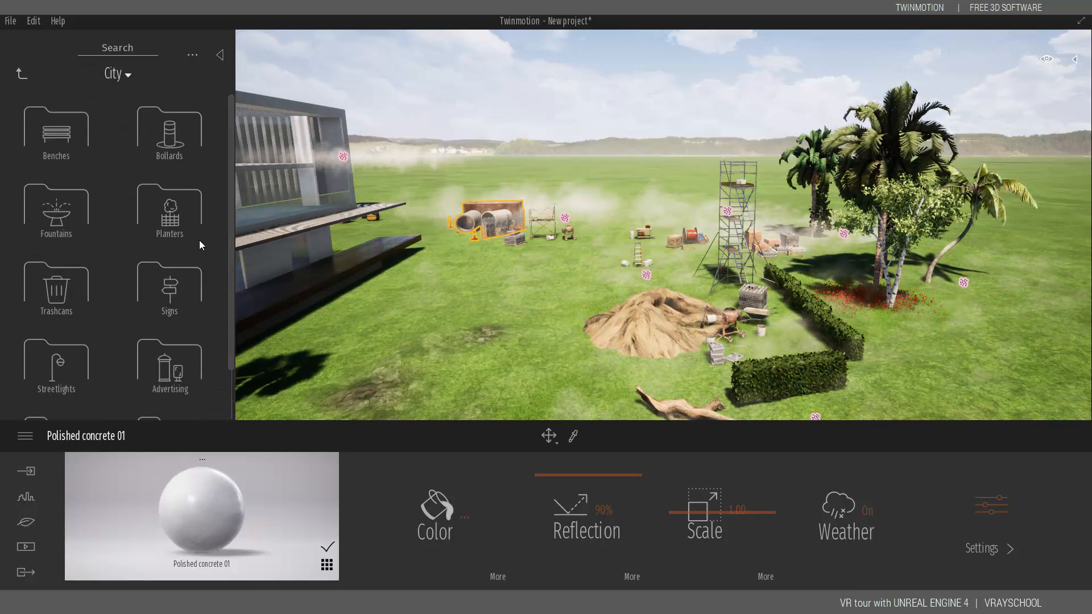
left_click(21, 74)
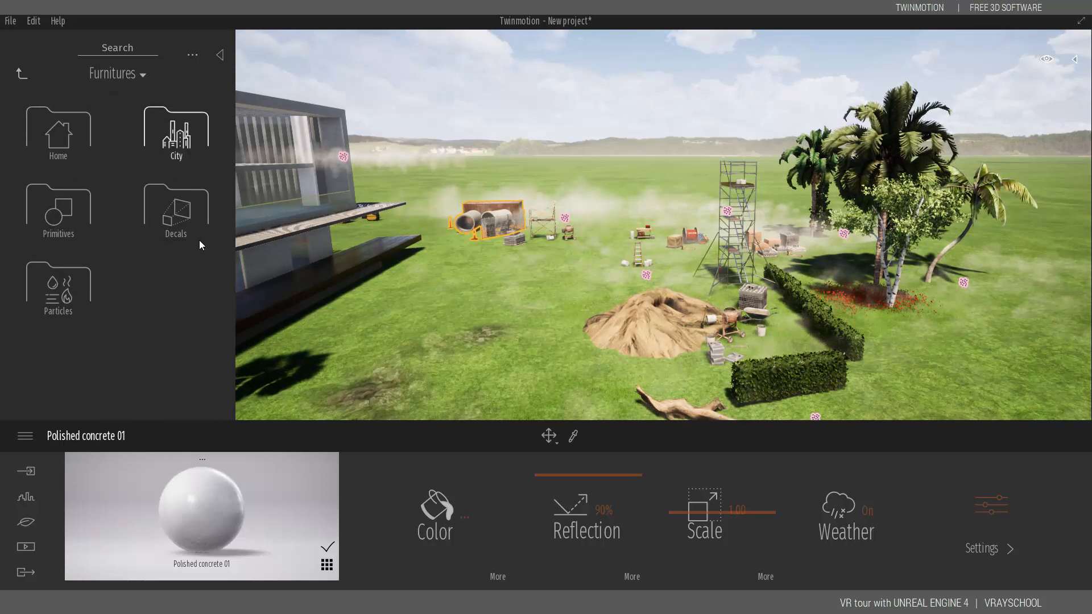
left_click(59, 208)
left_click(22, 74)
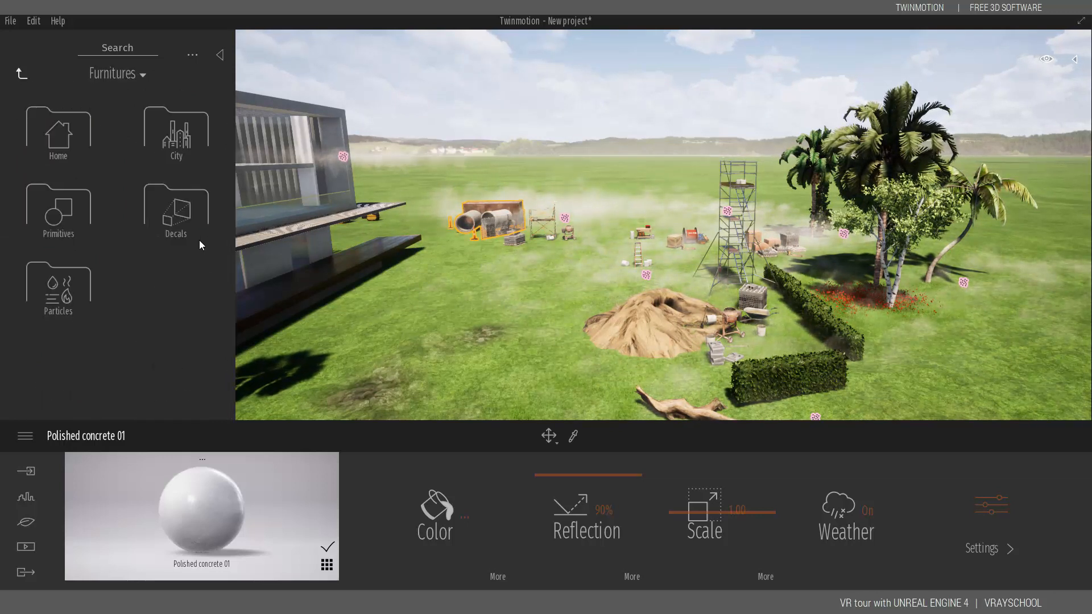
Step: Examine the Home furniture: bedroom Beds, Storage and Accessories, and the kitchen Appliance items
left_click(59, 131)
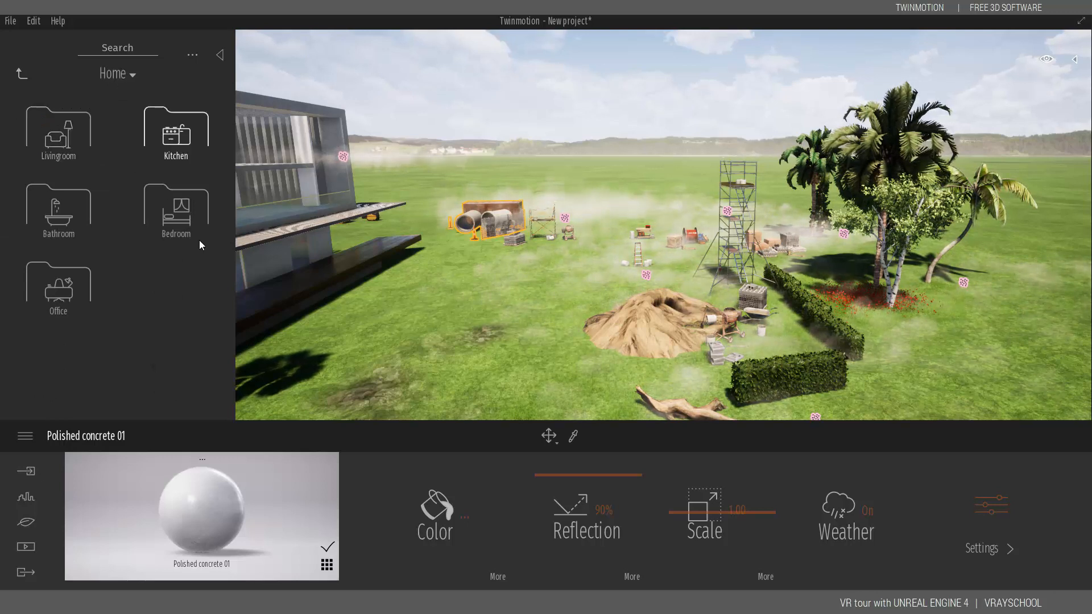
left_click(176, 207)
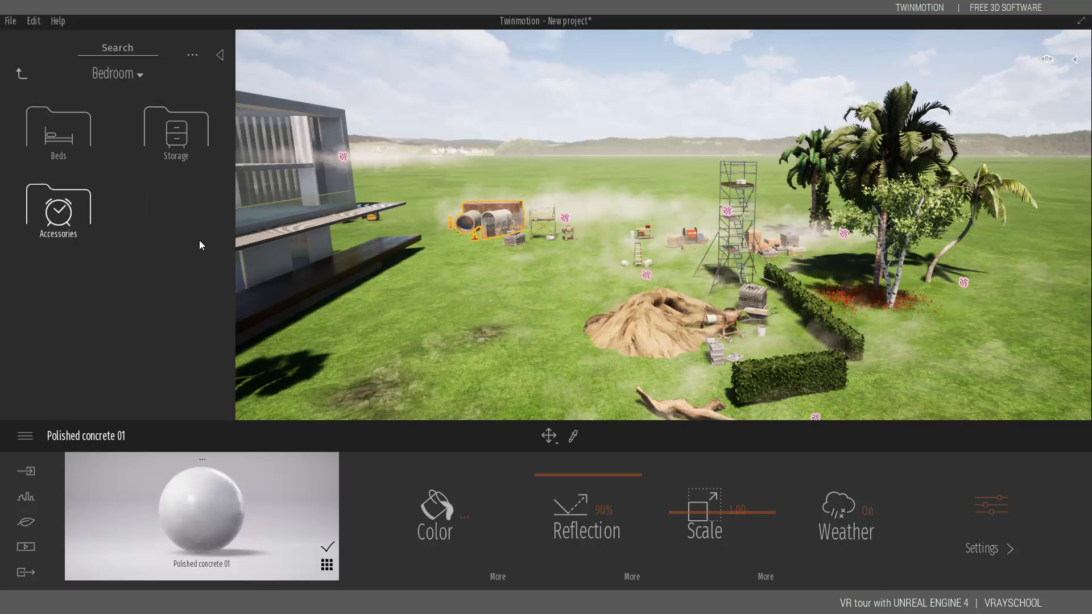
left_click(58, 131)
left_click(22, 74)
left_click(176, 130)
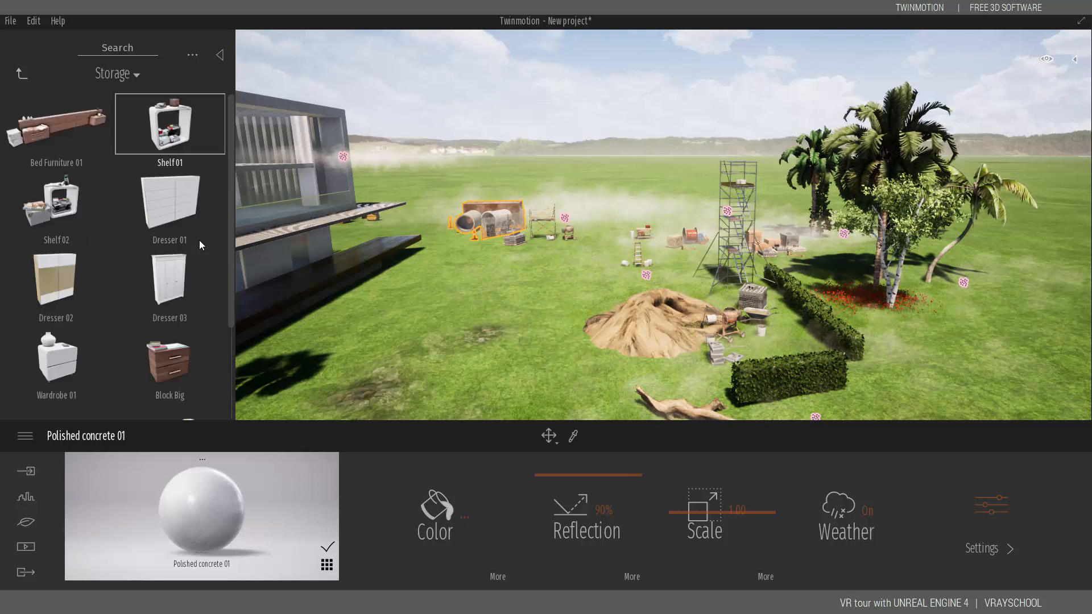
left_click(21, 73)
left_click(58, 205)
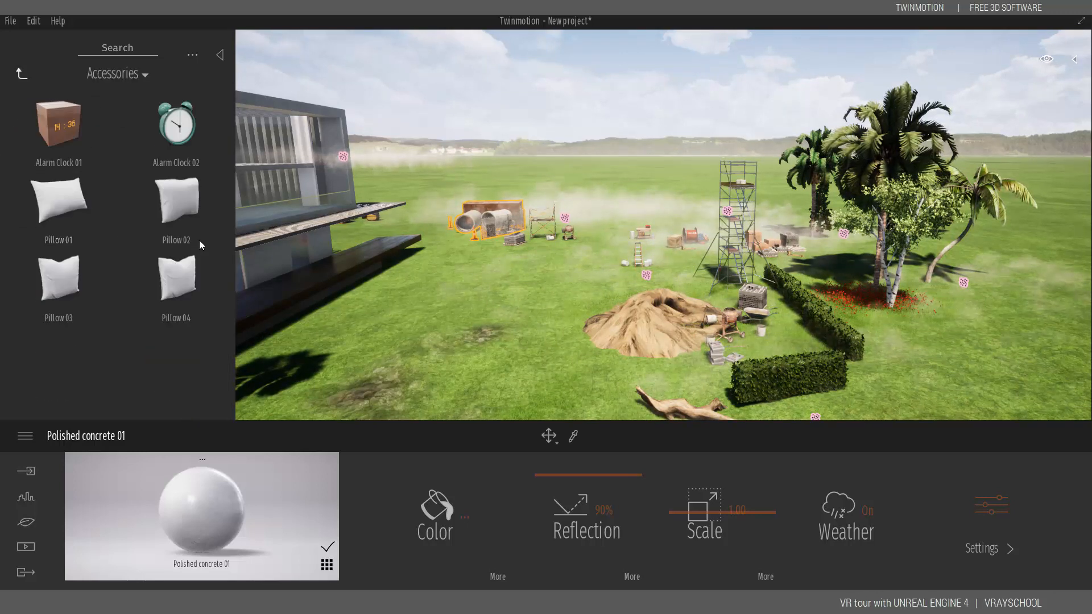
left_click(22, 74)
left_click(21, 73)
left_click(177, 131)
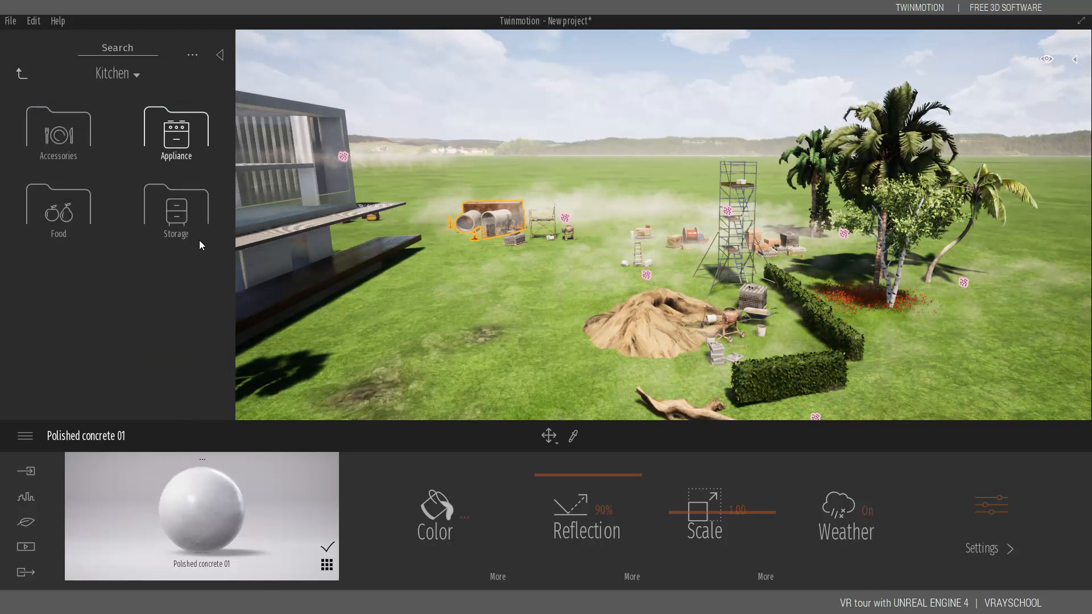
left_click(177, 131)
left_click(21, 74)
left_click(22, 73)
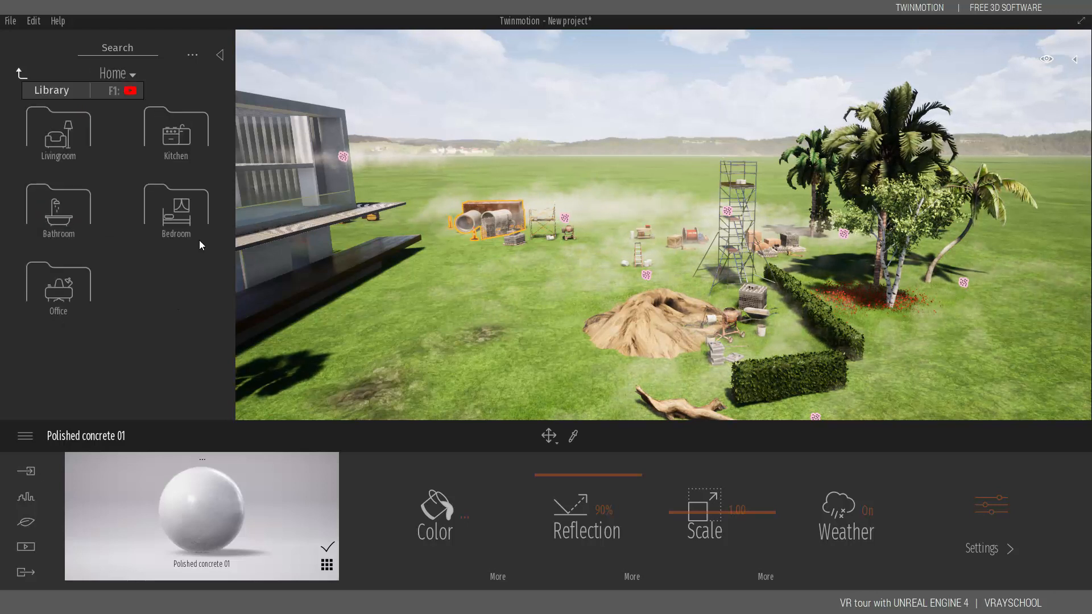
Step: Place Hot Air Balloon 02 and Hot Air Balloon 03 from the Aircraft vehicles above the lawn beside the villa
left_click(21, 74)
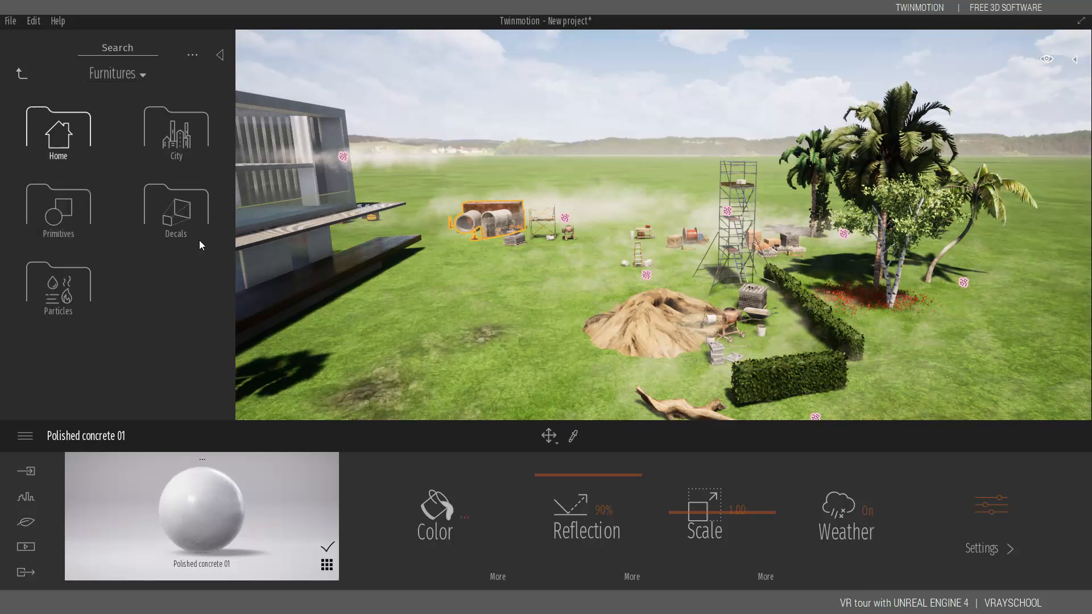
left_click(22, 73)
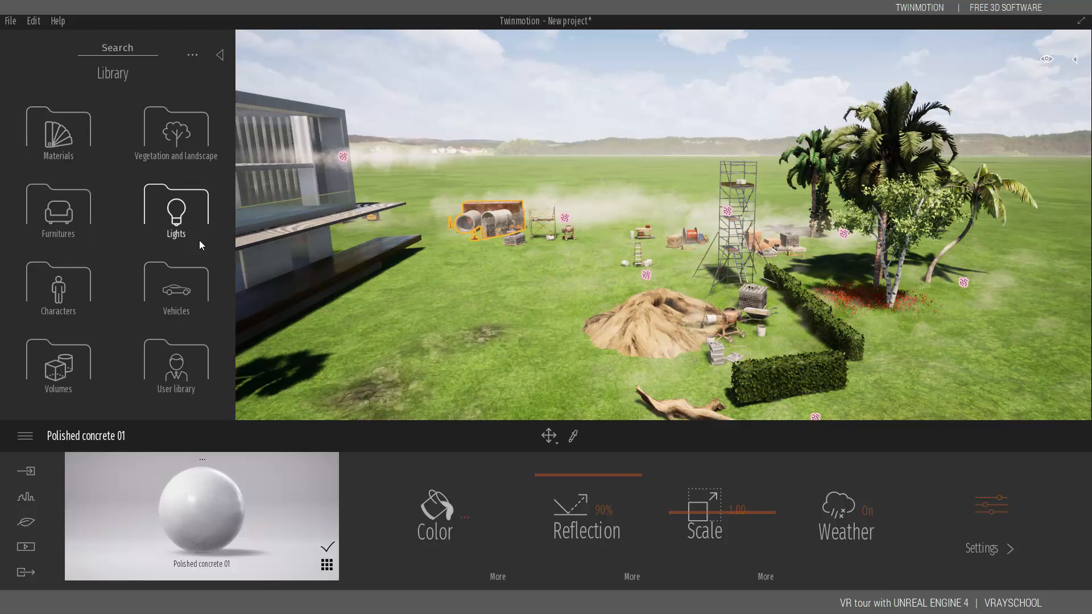
left_click(176, 288)
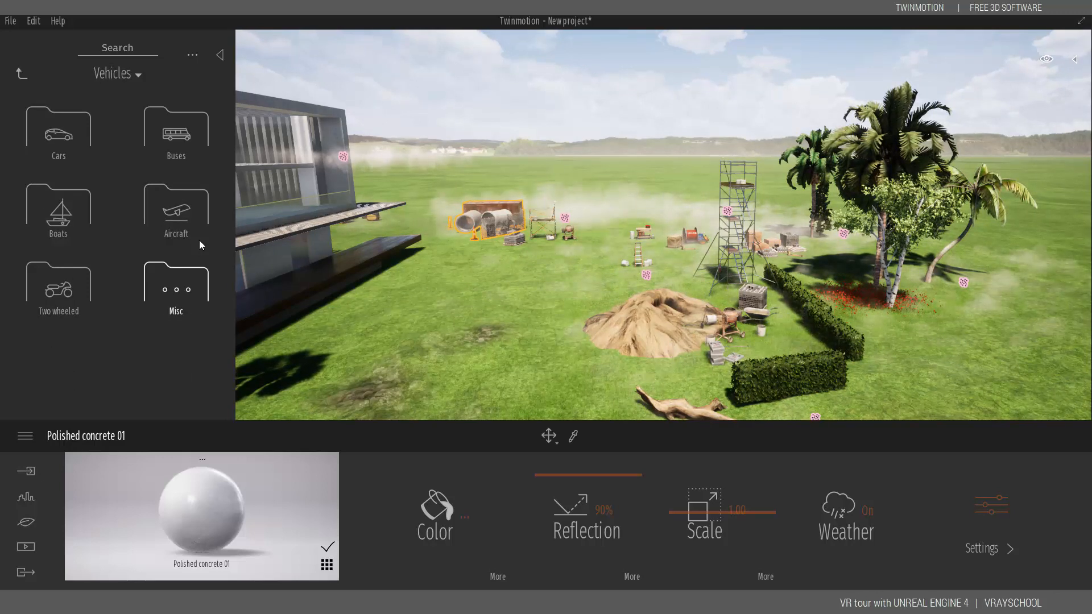
left_click(200, 245)
scroll(200, 245, "down", 3)
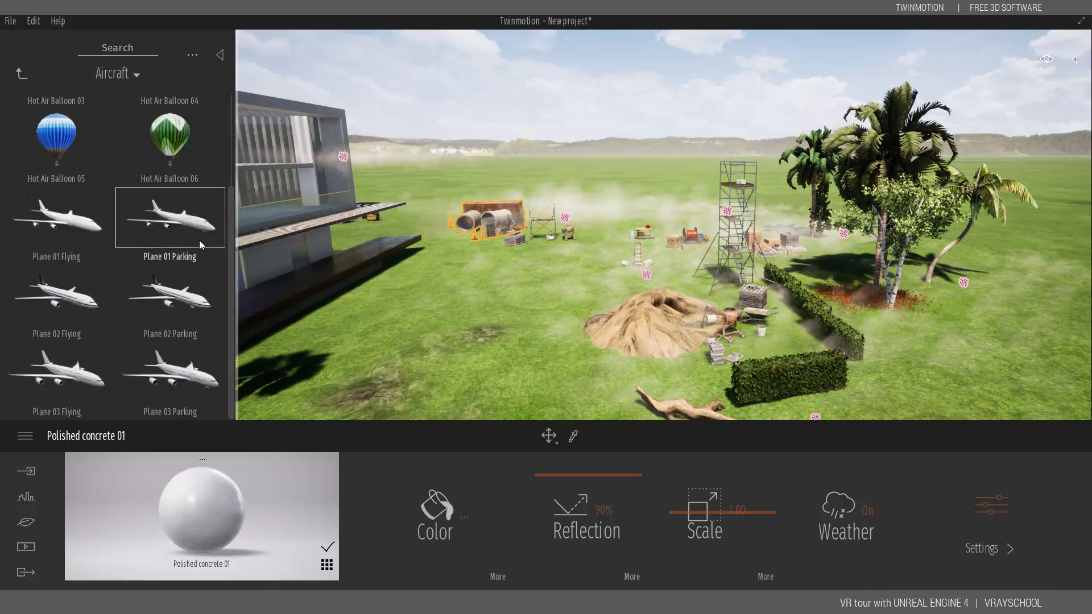
scroll(200, 245, "up", 3)
left_click_drag(170, 123, 528, 136)
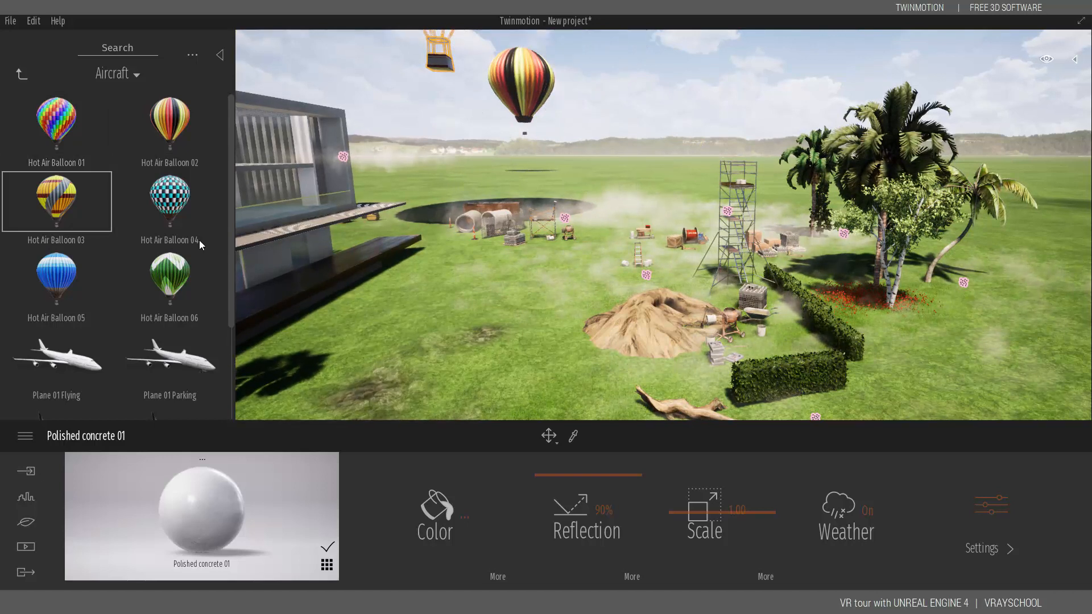
Step: Look through the Buses, Boats and Cars available in the Vehicles library
right_click(200, 244)
left_click(177, 131)
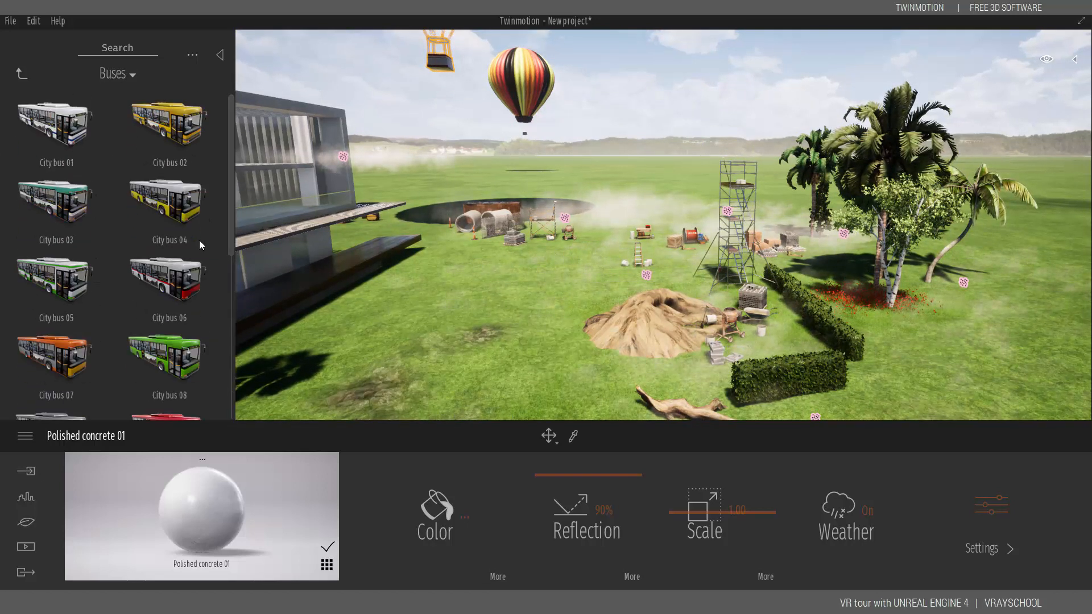
right_click(201, 244)
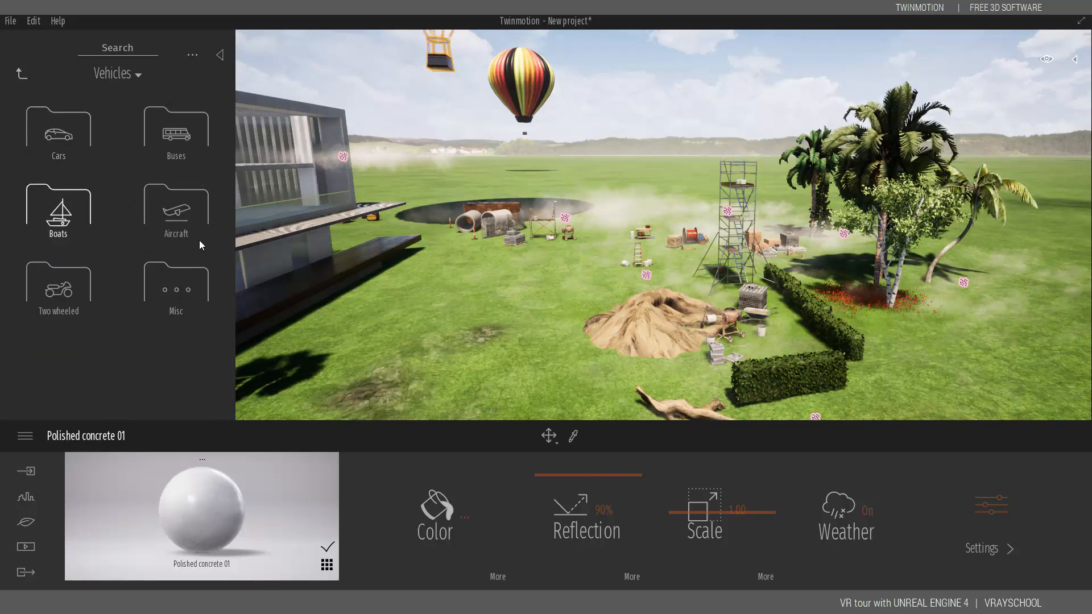
left_click(58, 208)
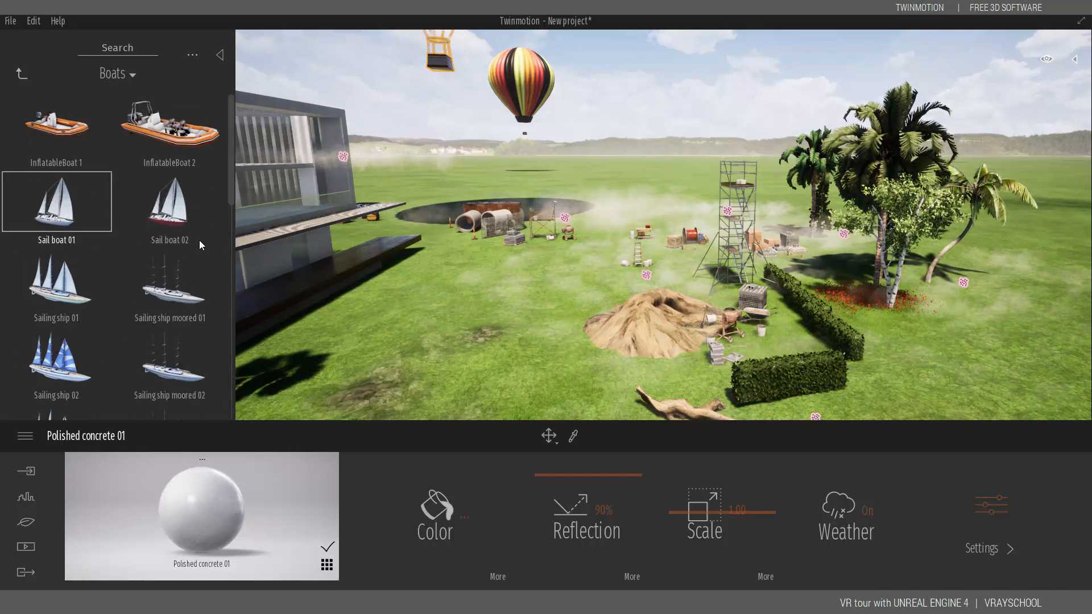
right_click(200, 244)
left_click(169, 208)
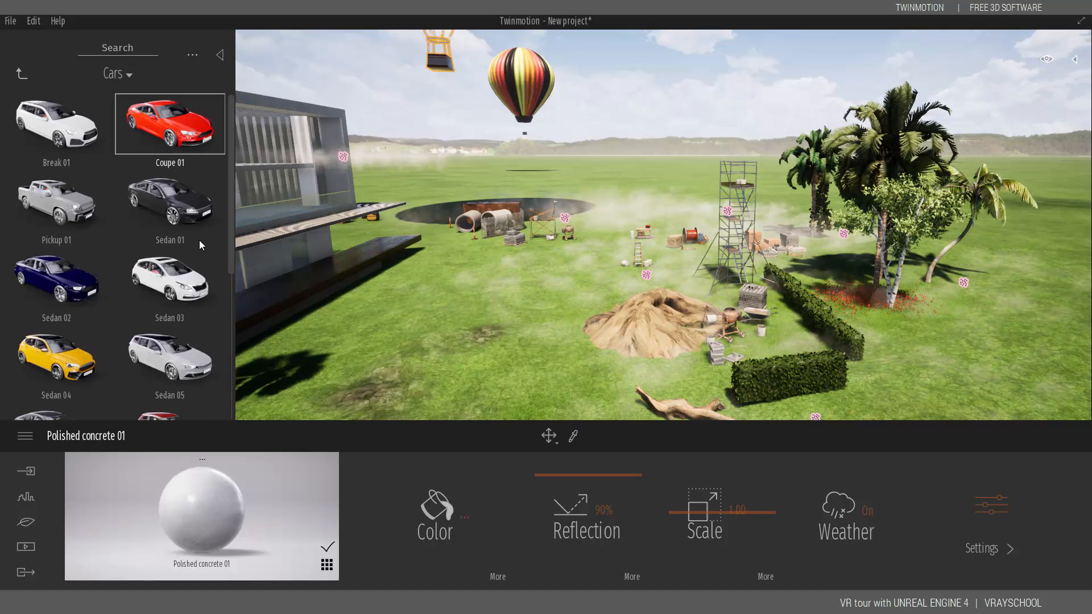
Step: Place the Animated Digger and the Mixer truck from the Misc vehicles at the construction site beside the villa
scroll(201, 245, "down", 2)
scroll(201, 245, "down", 2)
scroll(200, 245, "up", 4)
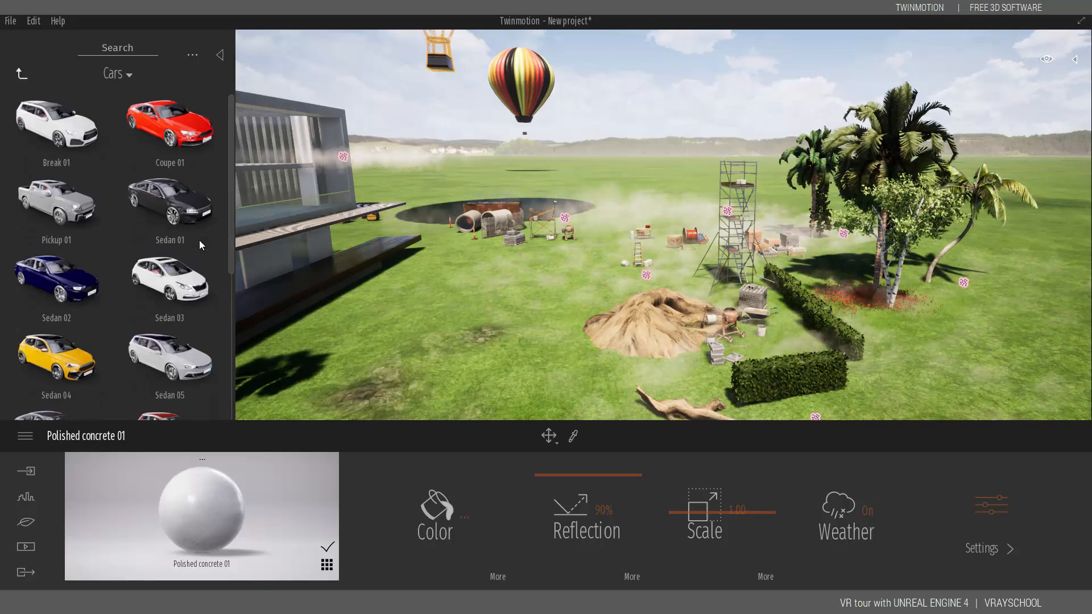
right_click(200, 245)
left_click(175, 287)
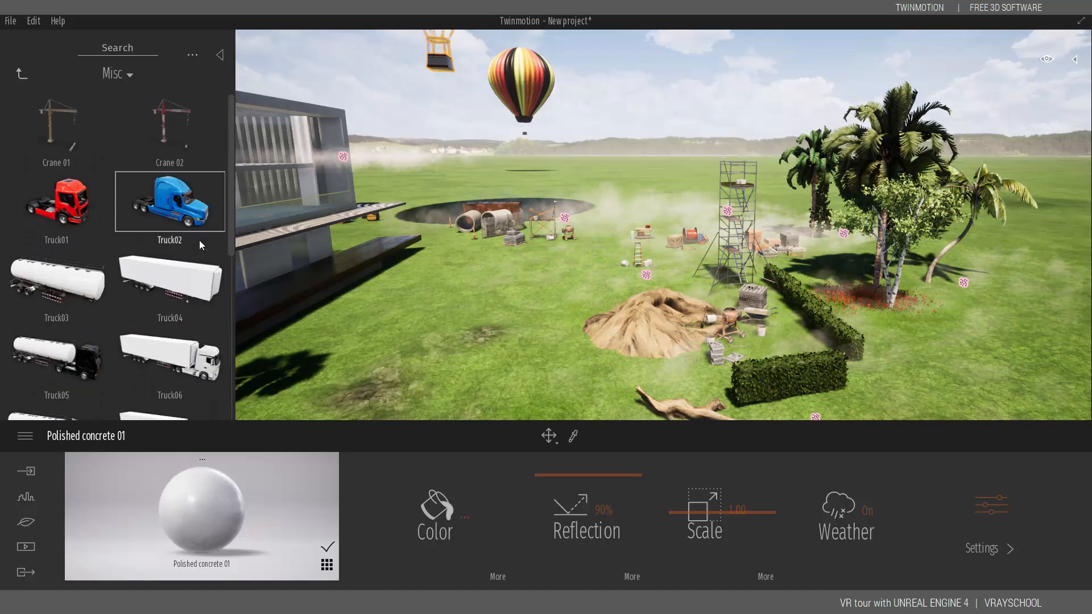
scroll(200, 245, "down", 5)
scroll(201, 244, "down", 1)
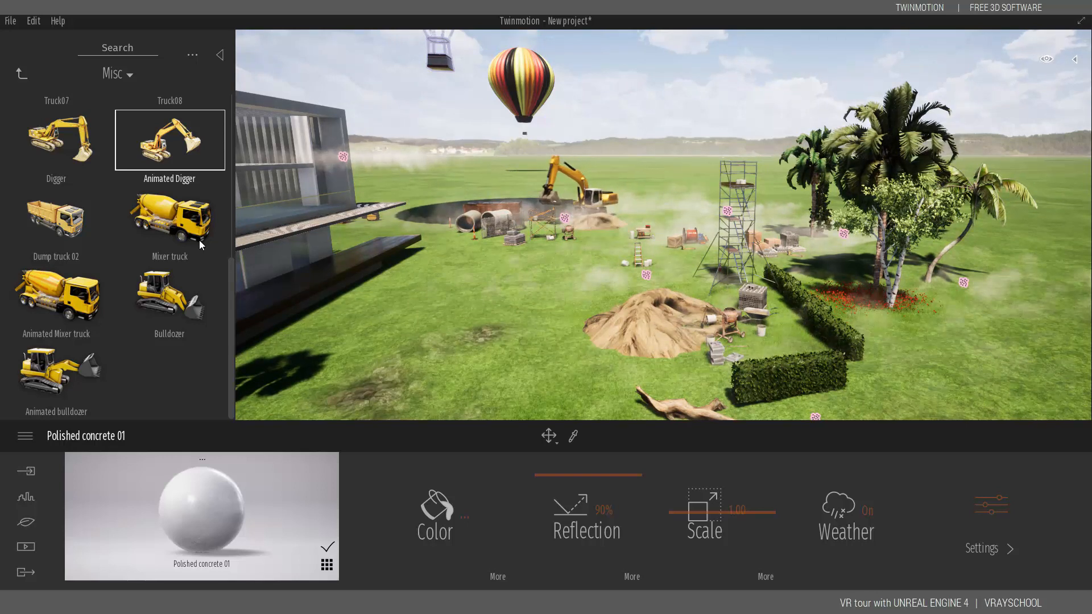
left_click(200, 245)
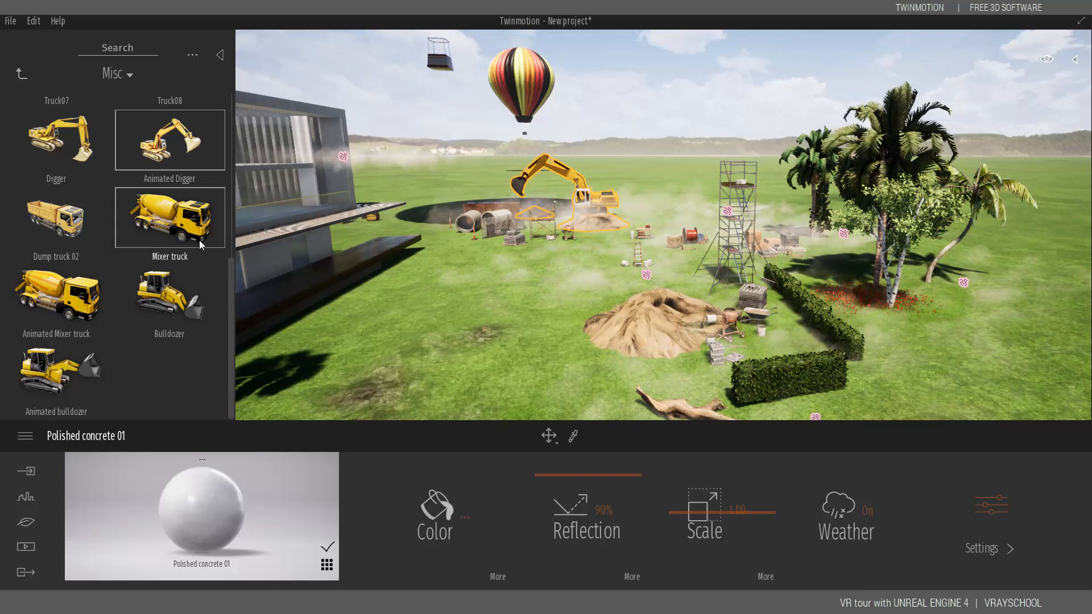
key("Escape")
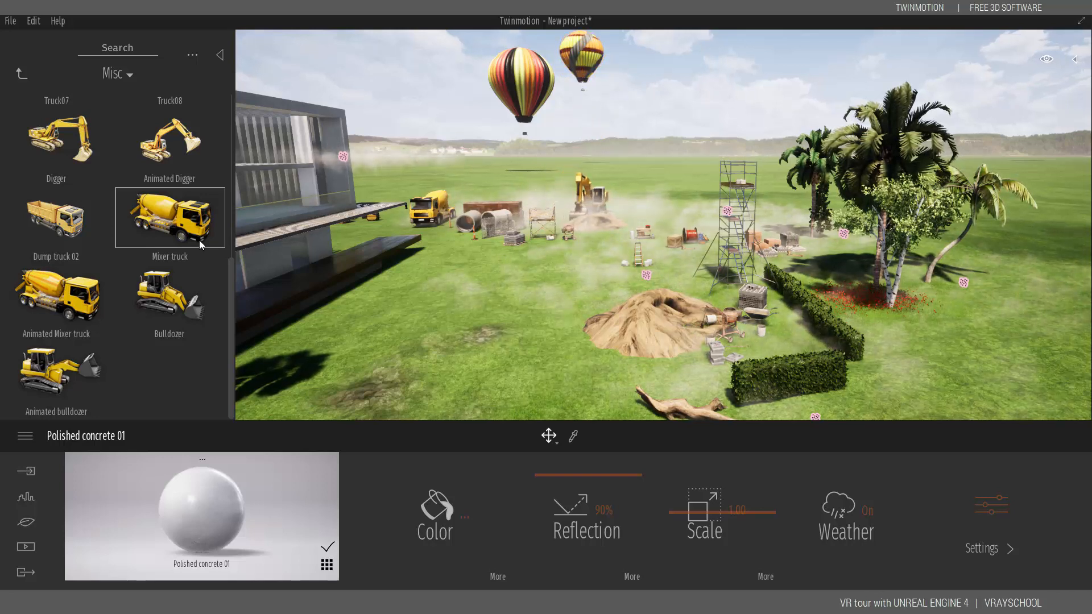
right_click(200, 245)
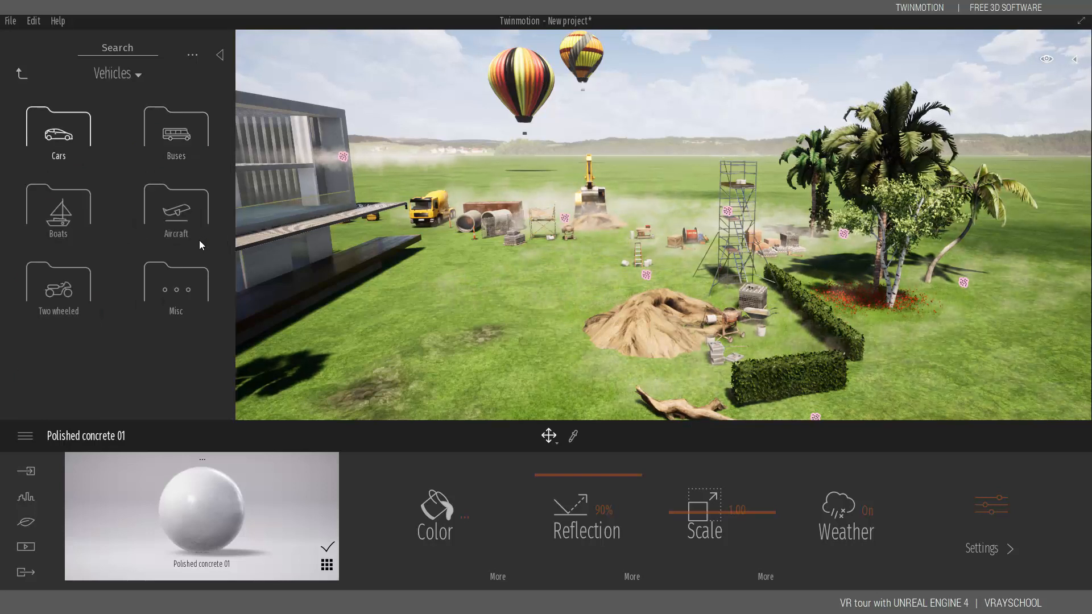
Step: Enable the ocean in the Nature settings
key("Escape")
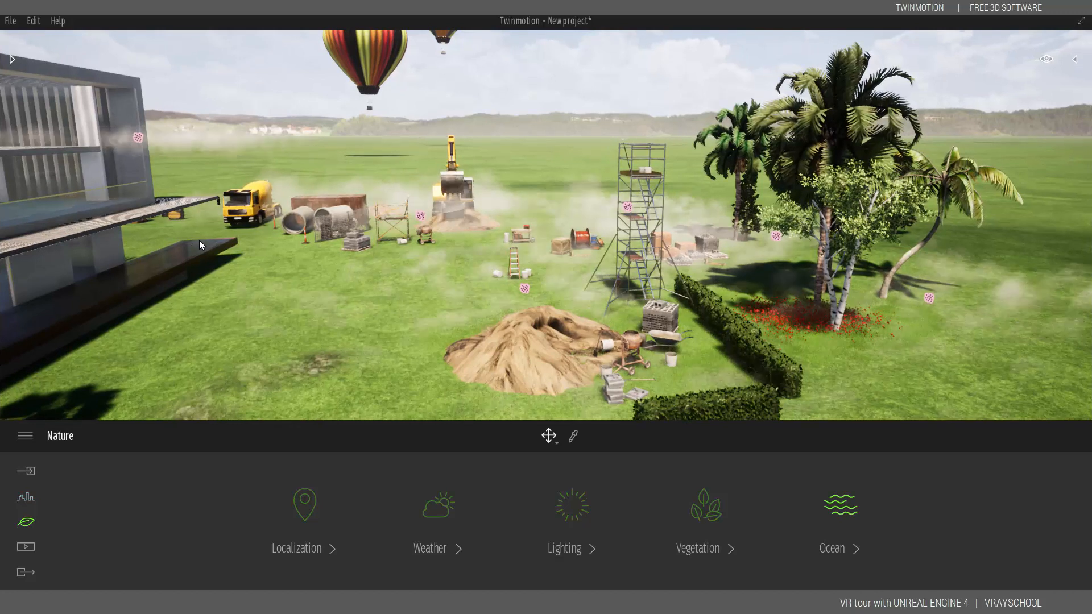
left_click(841, 506)
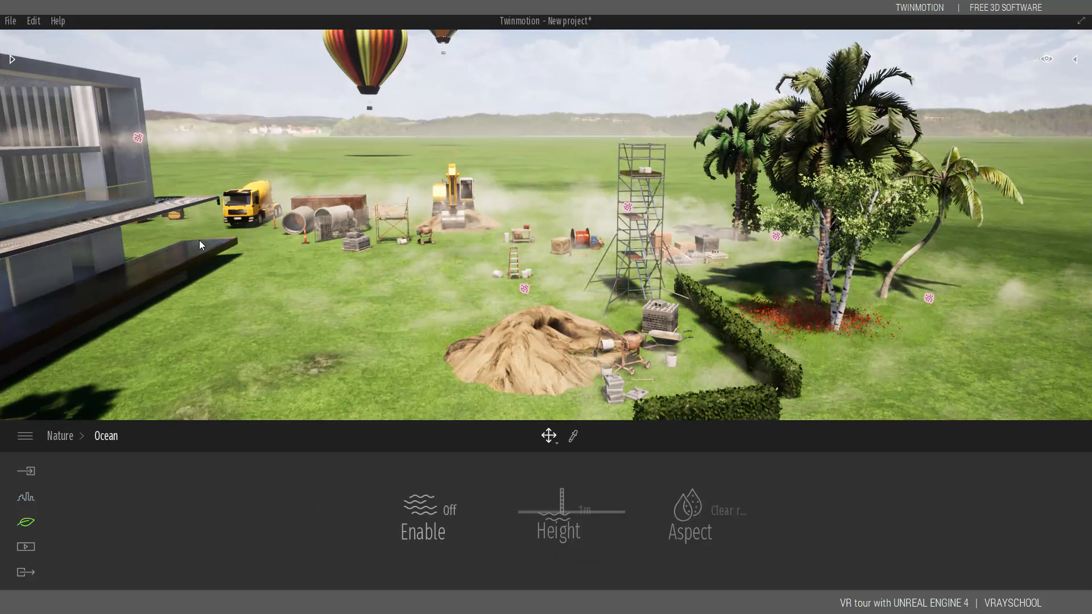
left_click(424, 511)
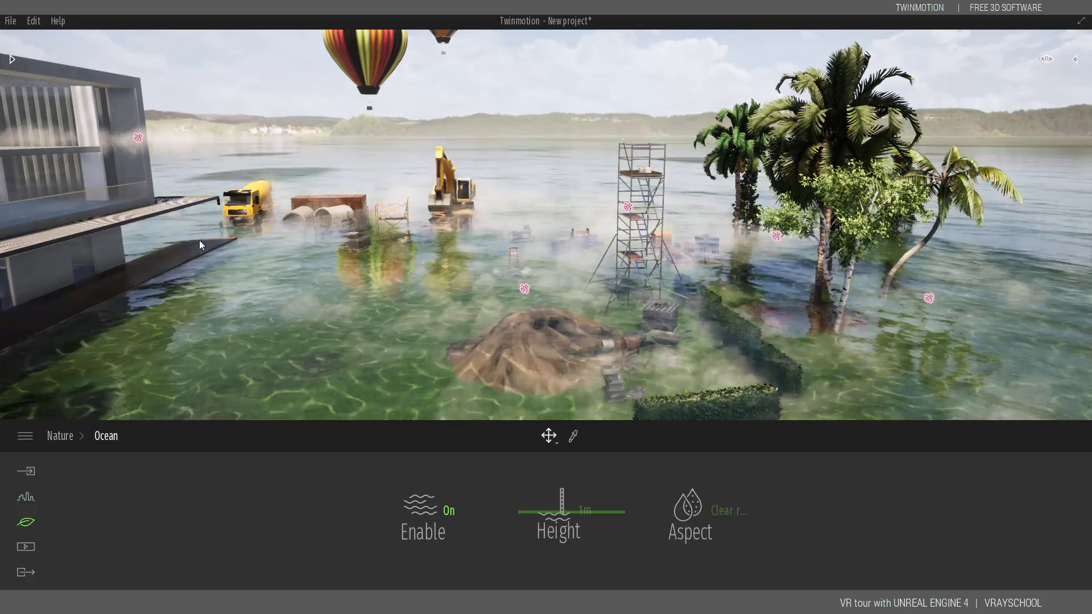
key("a")
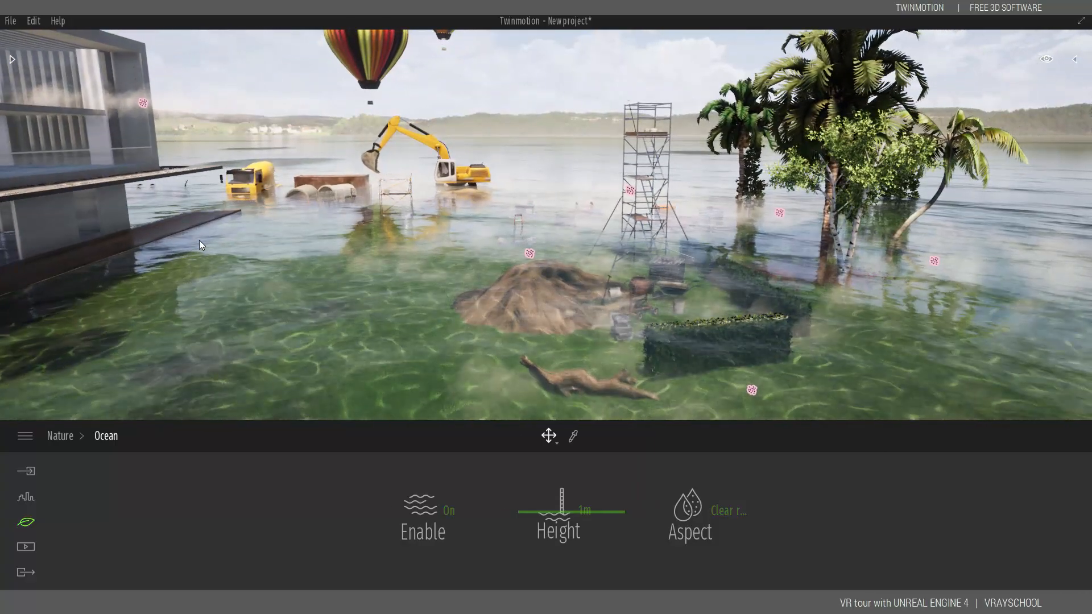
Step: Place Sail boat 01 from the Boats vehicles in the water between the villa and the sand pile
left_click(12, 59)
left_click(58, 206)
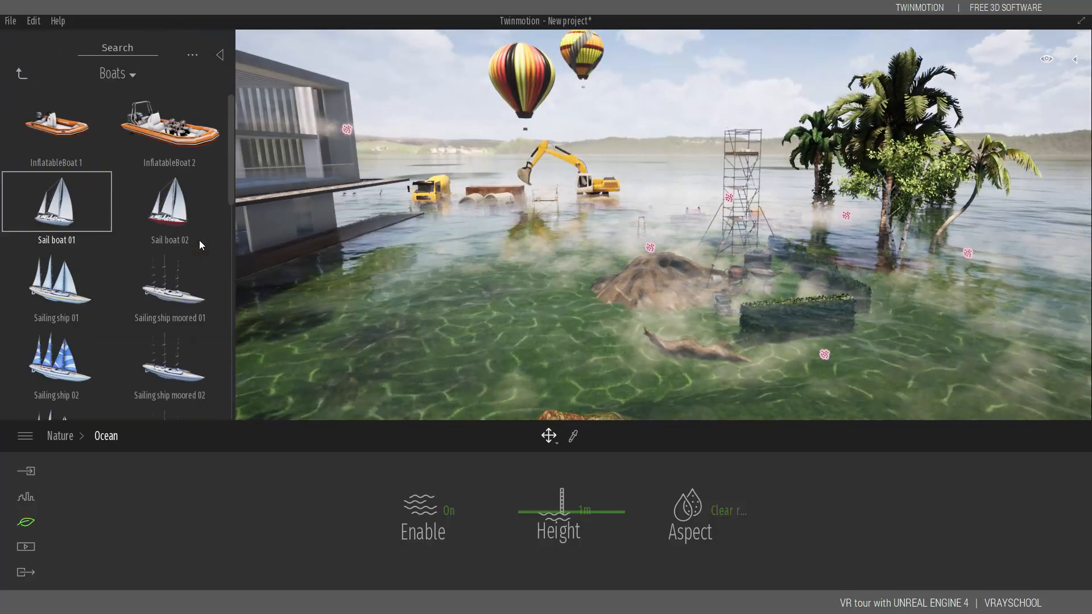
left_click(57, 202)
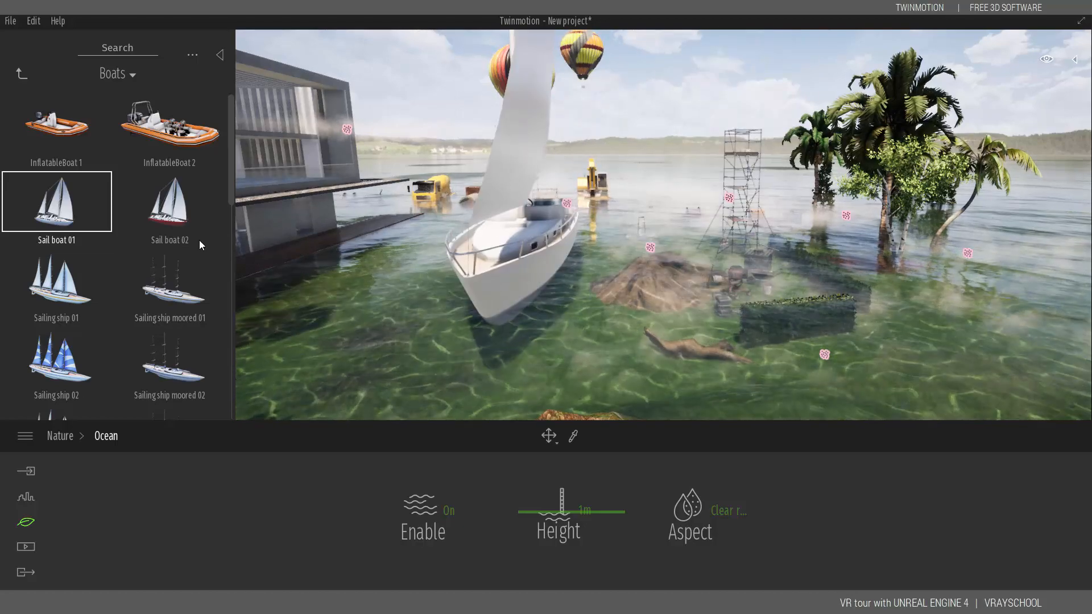
key("Escape")
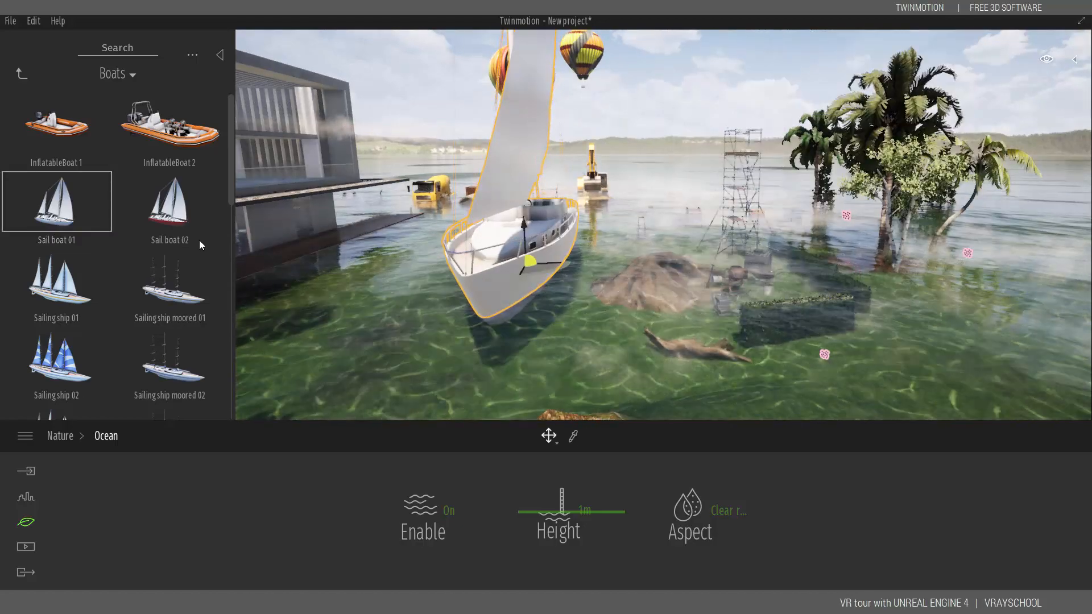
key("a")
key("d")
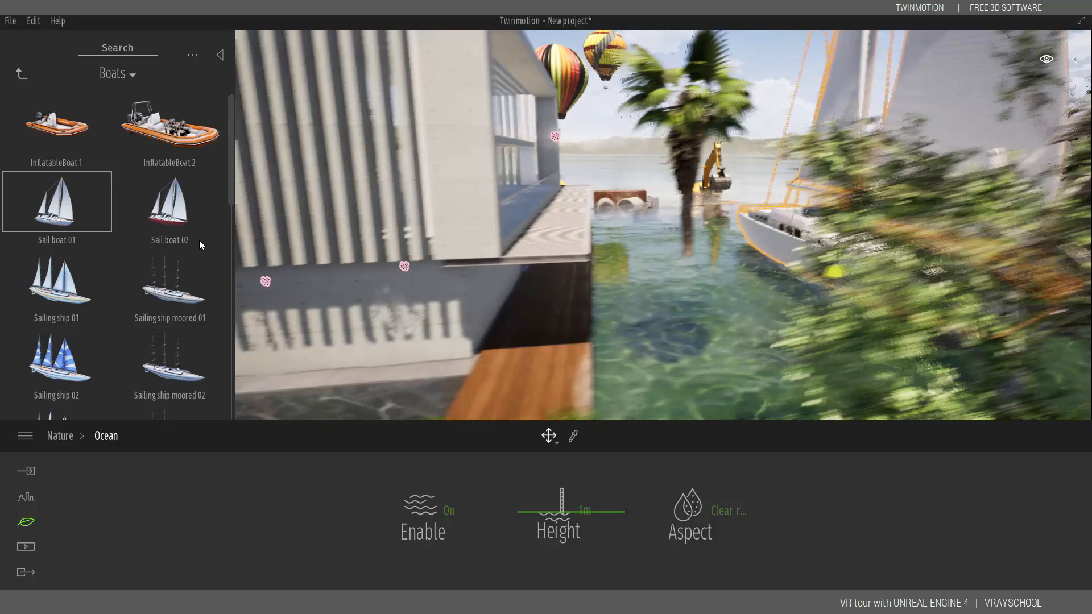
key("a")
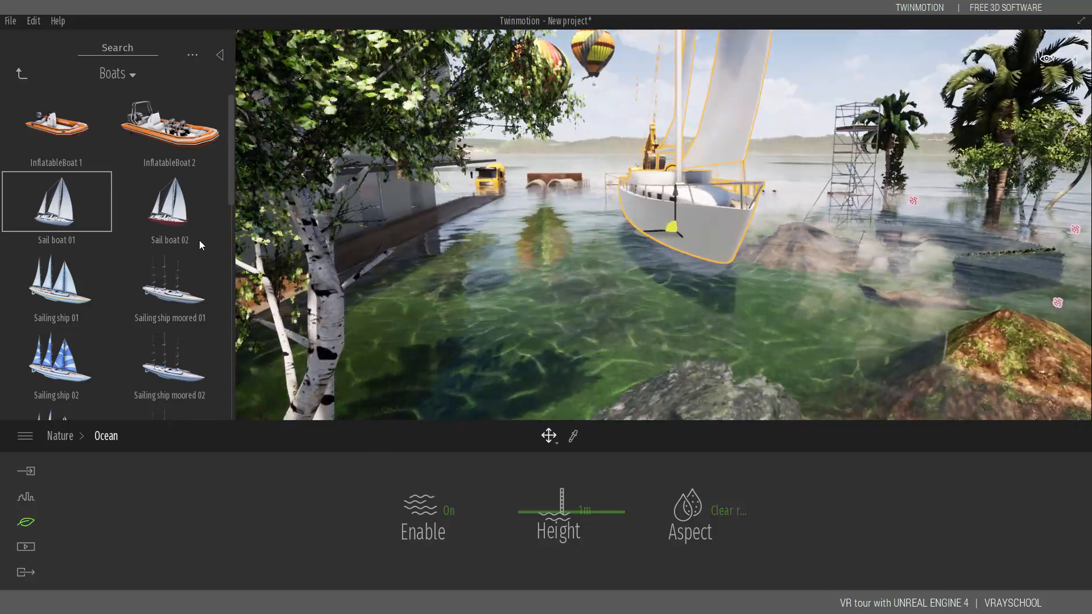
key("d")
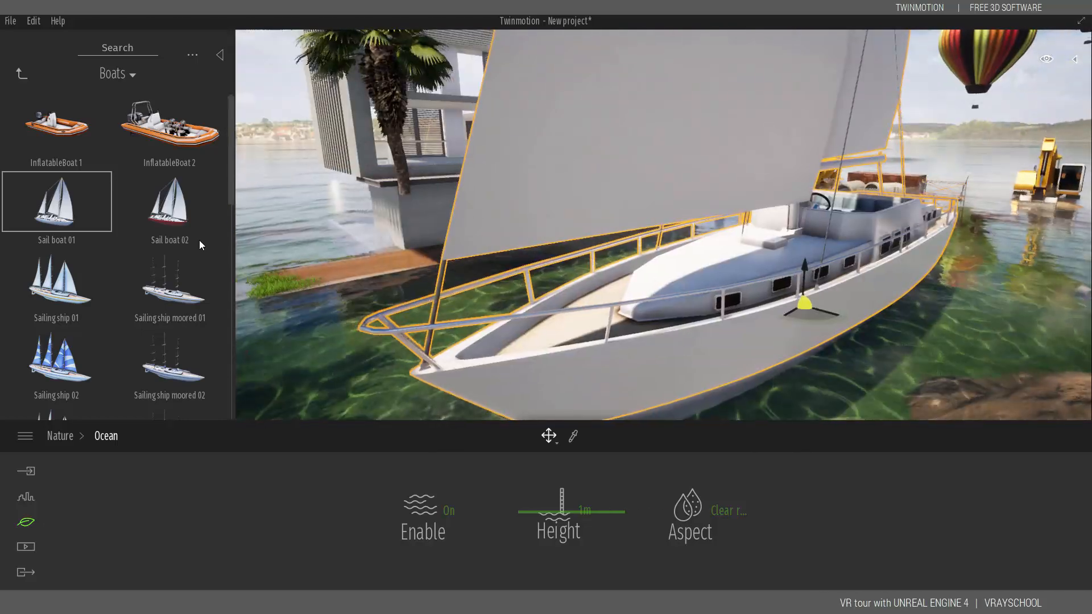
key("s")
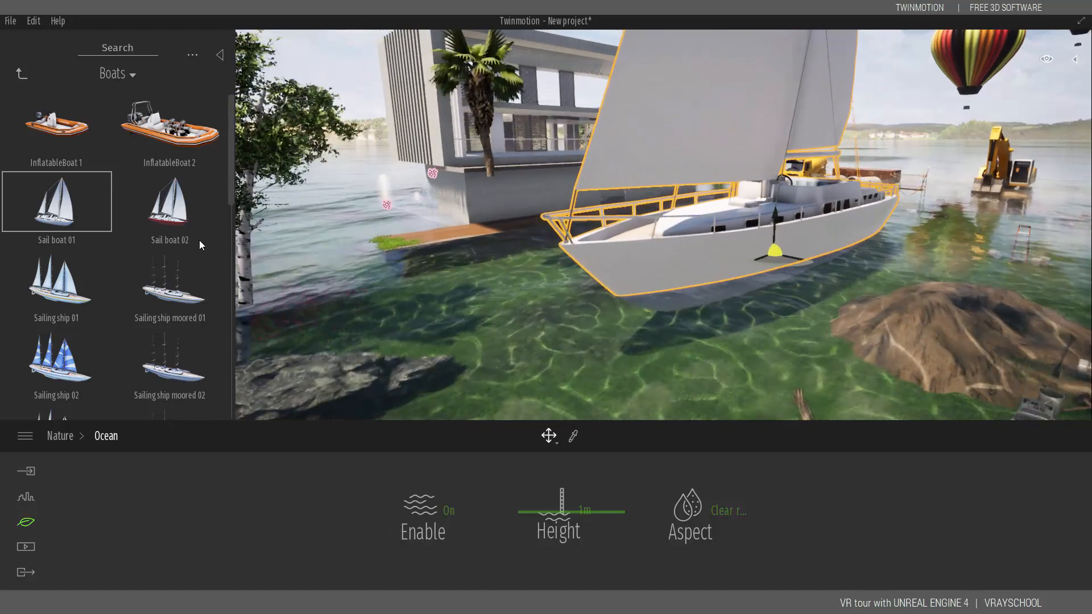
key("w")
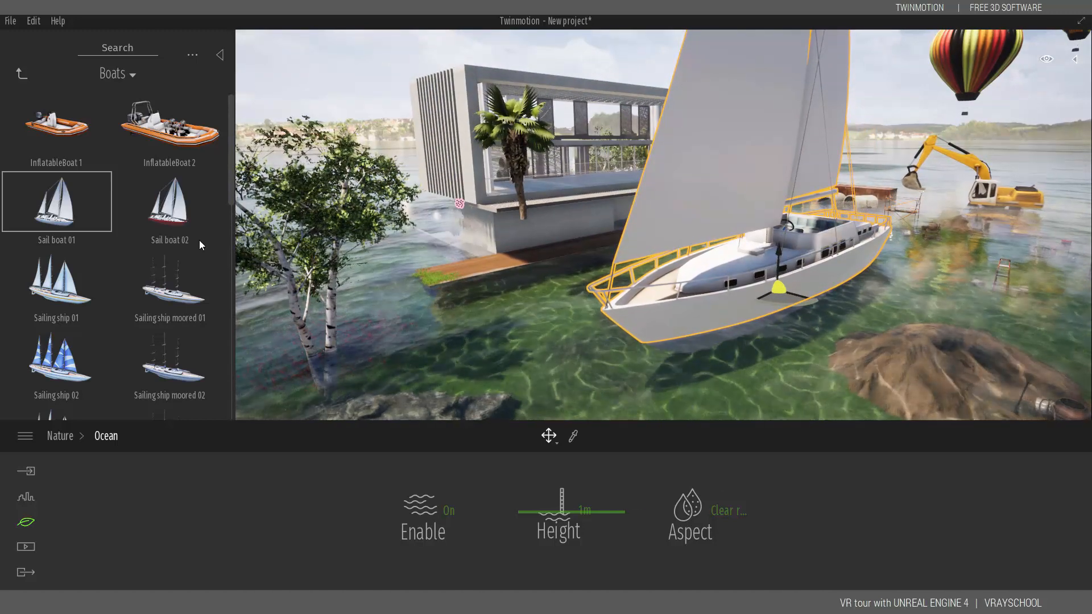
Step: Try the Atlantic ocean and Large river aspects on the ocean water around the sail boat
left_click_drag(572, 512, 572, 513)
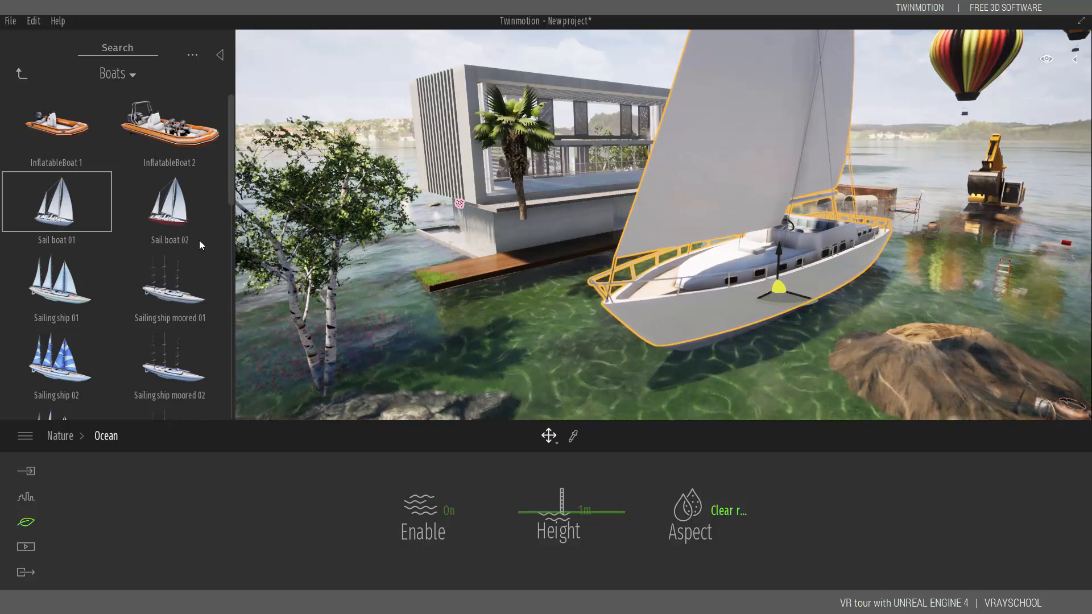
left_click(706, 512)
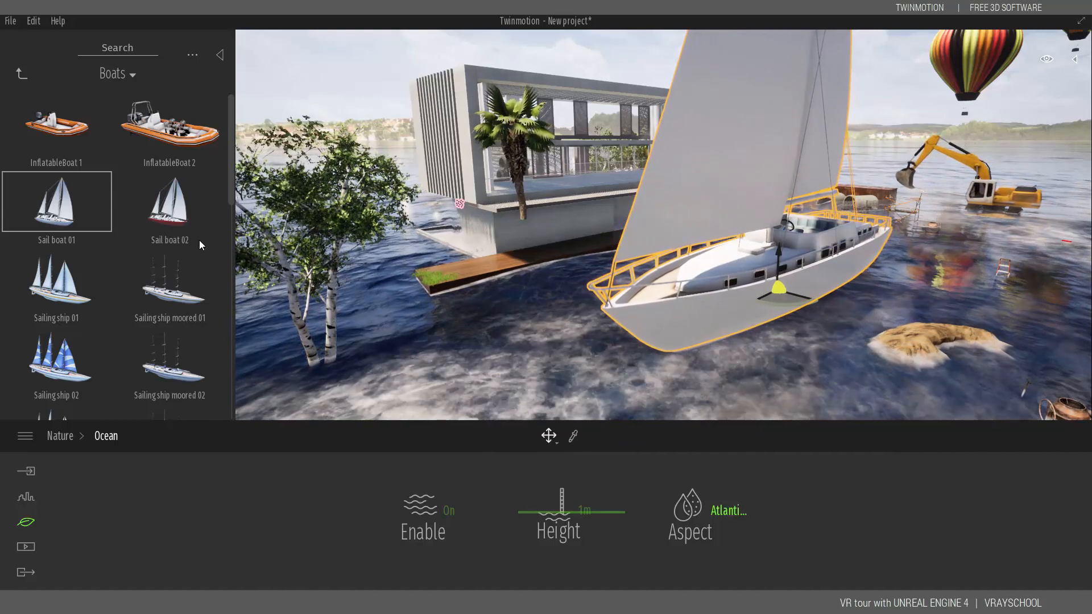
mouse_move(660, 261)
middle_mouse_down()
mouse_move(659, 206)
mouse_move(612, 206)
mouse_move(636, 223)
middle_mouse_up()
left_click(688, 512)
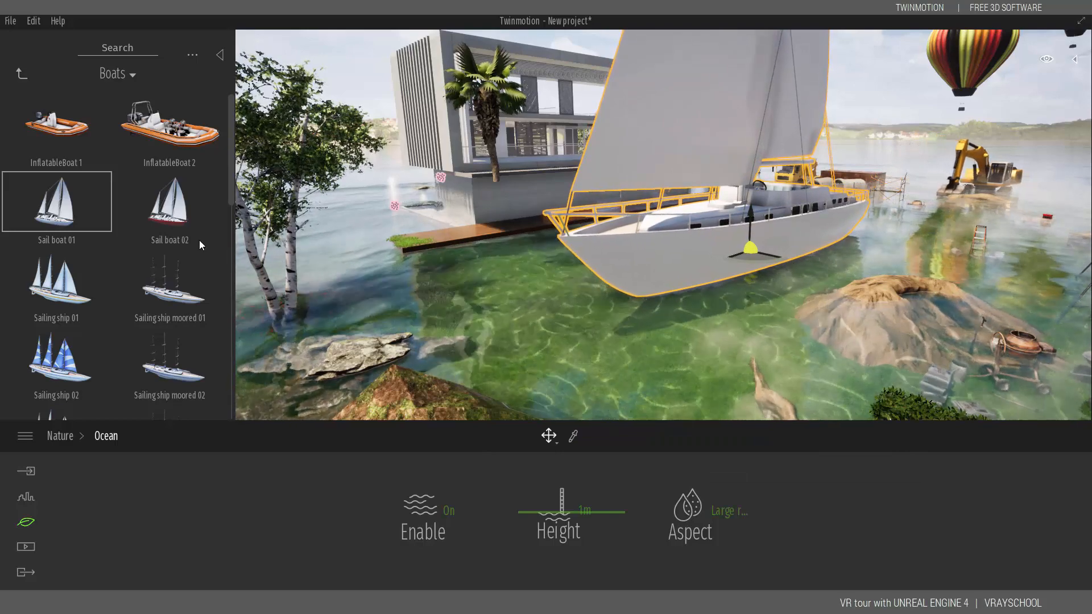
key("q")
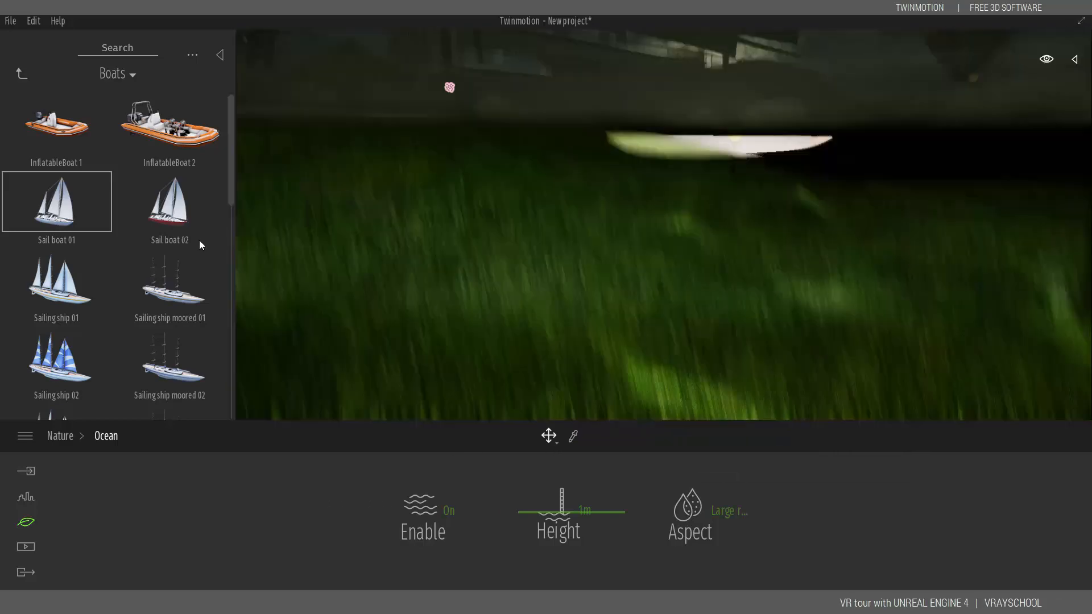
Step: Try the Tropical sea and Rapids river aspects on the ocean water
key("e")
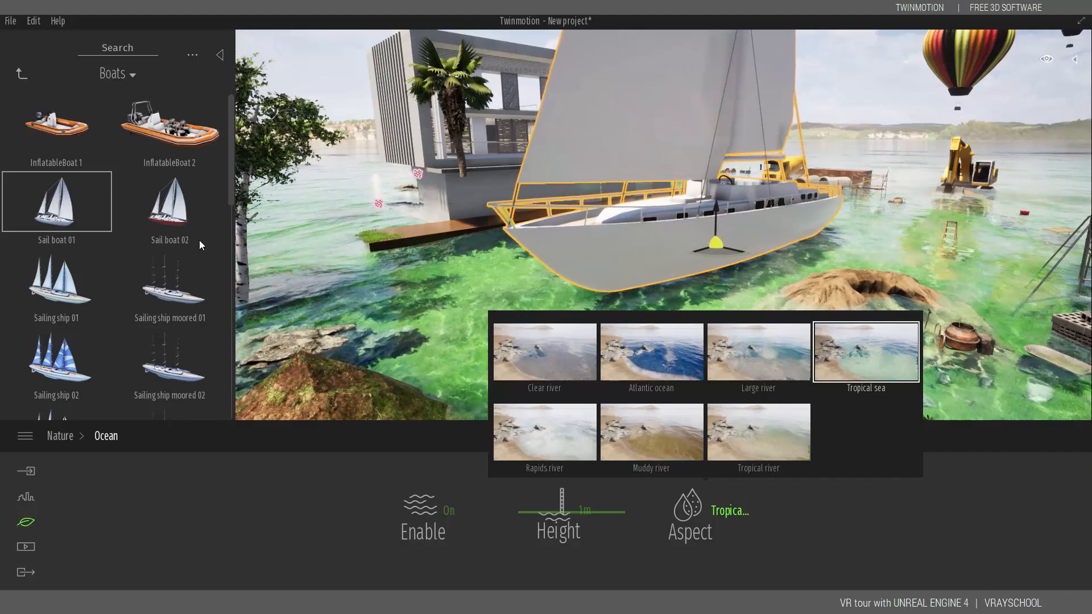
key("q")
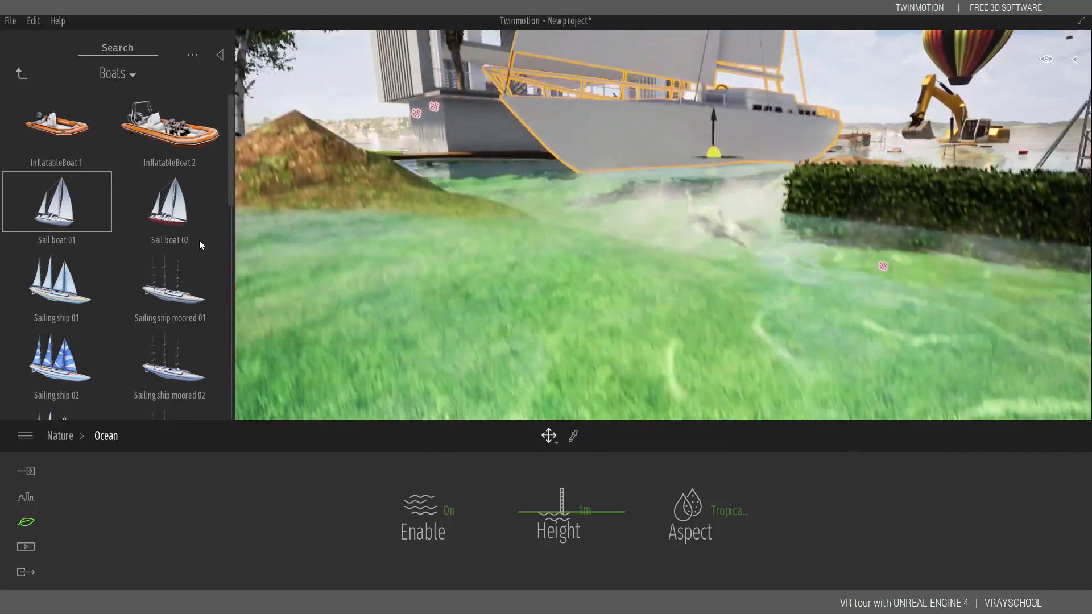
key("e")
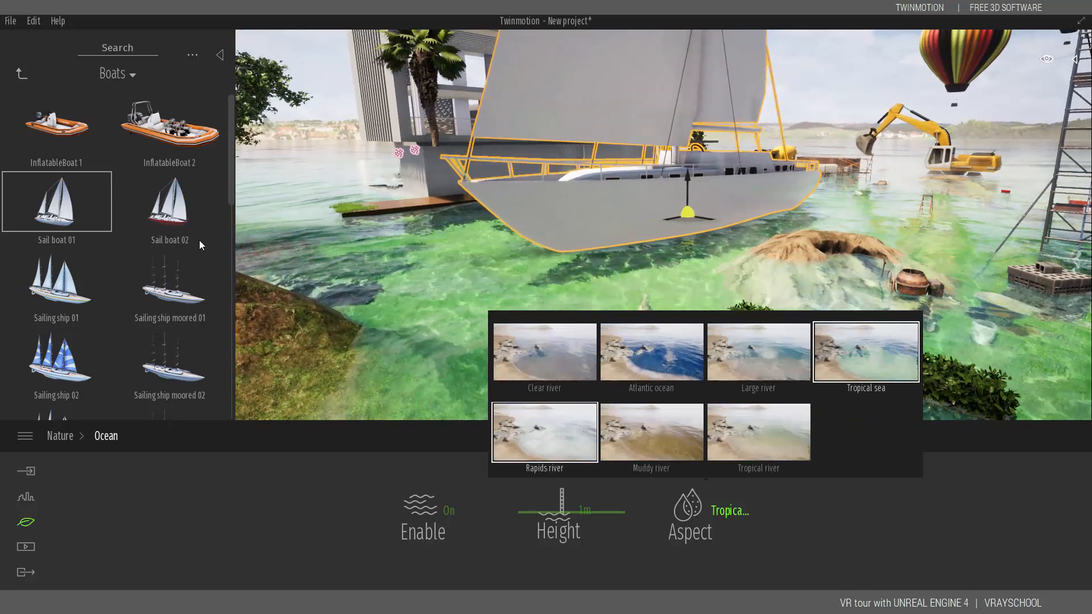
key("e")
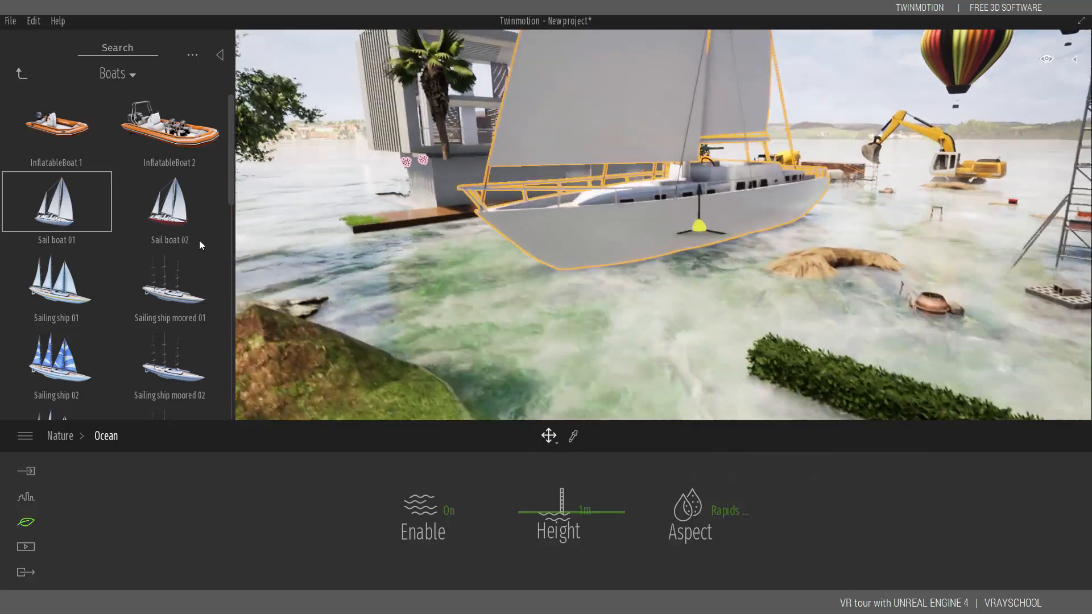
key("q")
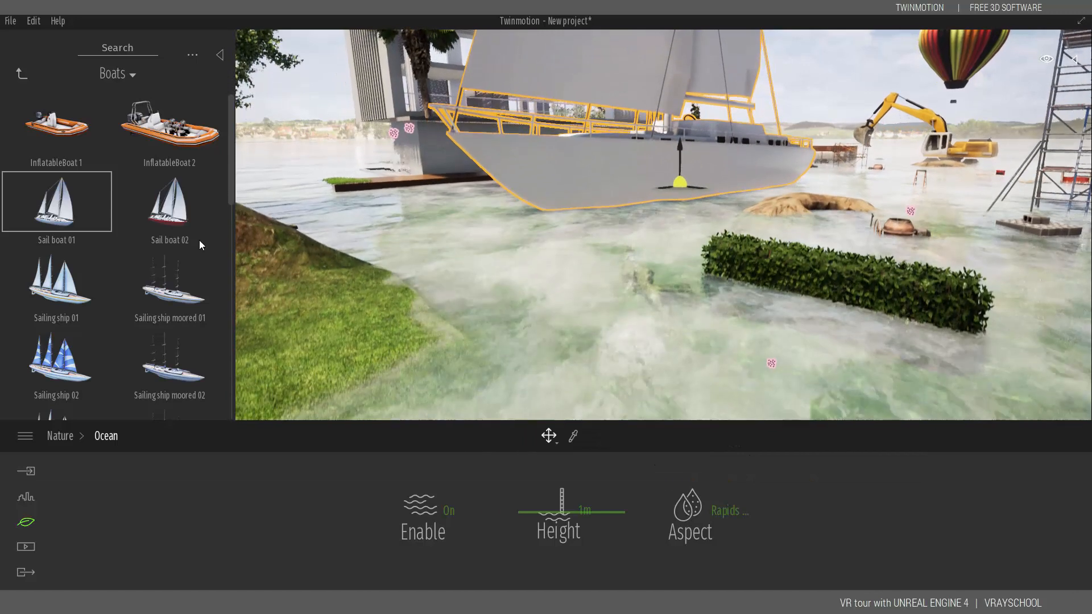
key("a")
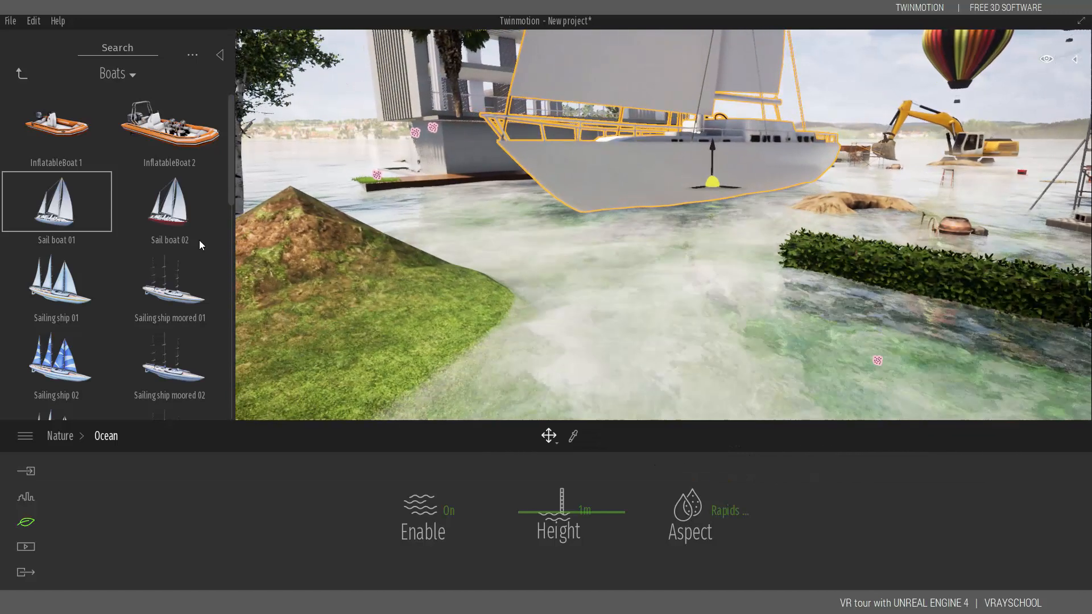
Step: Try the Muddy river aspect on the ocean and check the water around the villa and boat
left_click(706, 512)
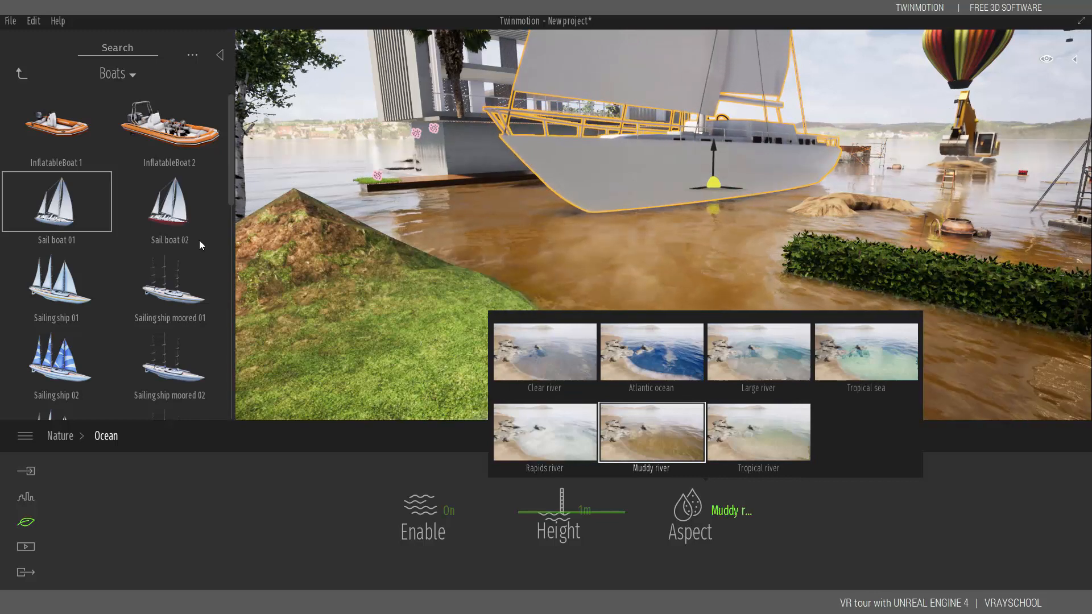
key("e")
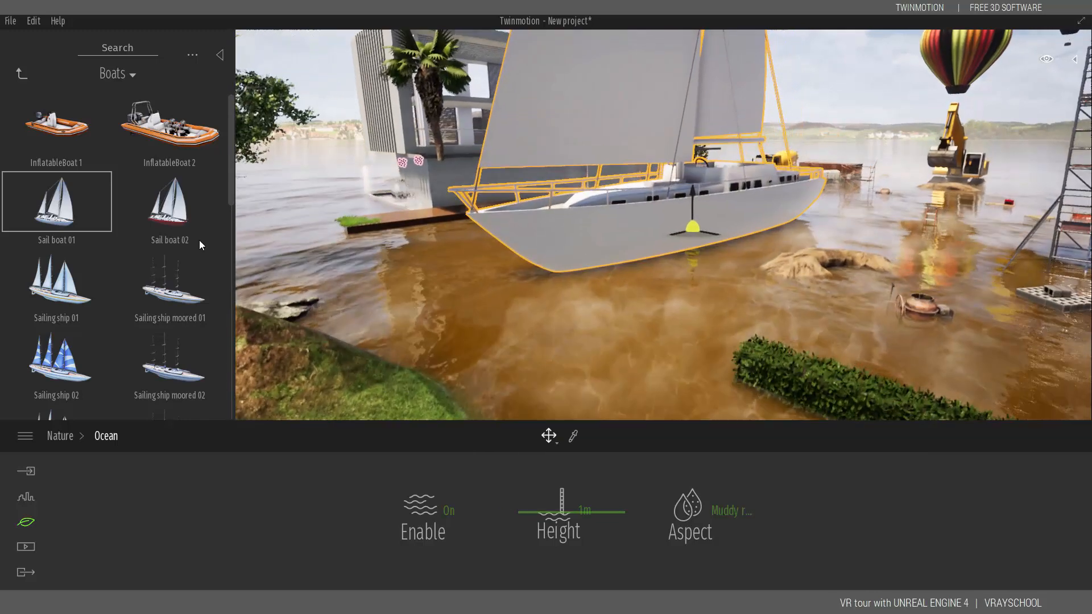
key("a")
key("d")
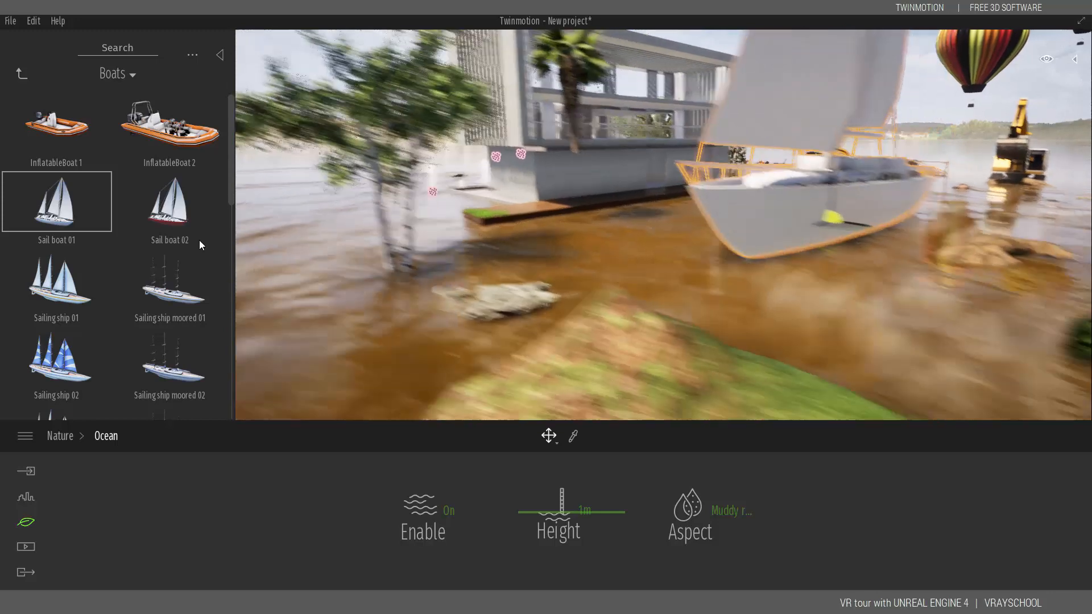
Step: Set the ocean aspect to Tropical river and check the water around the boat and villa
mouse_move(705, 510)
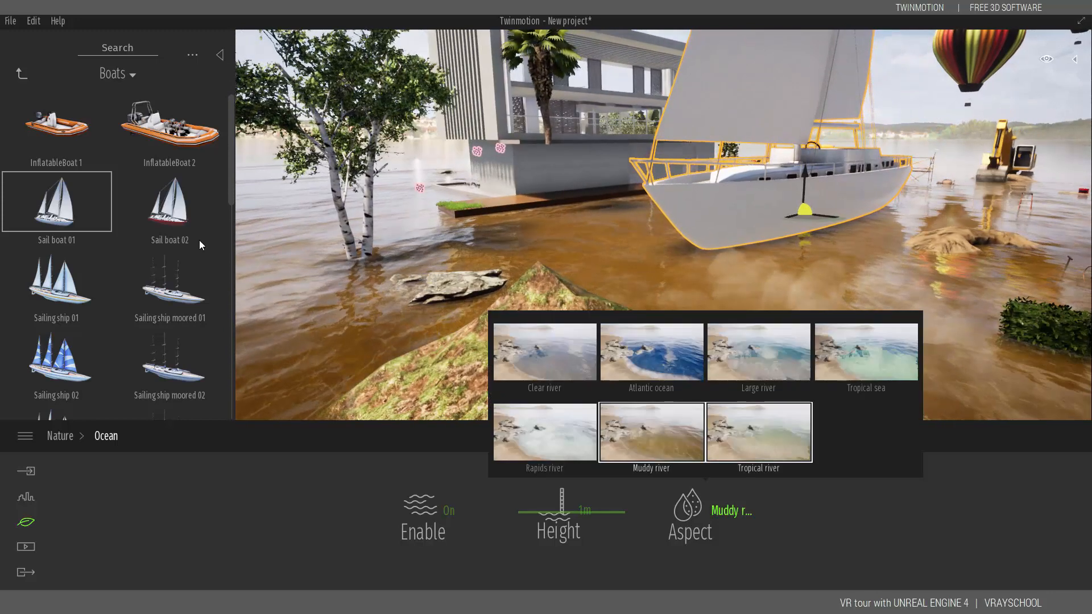
key("d")
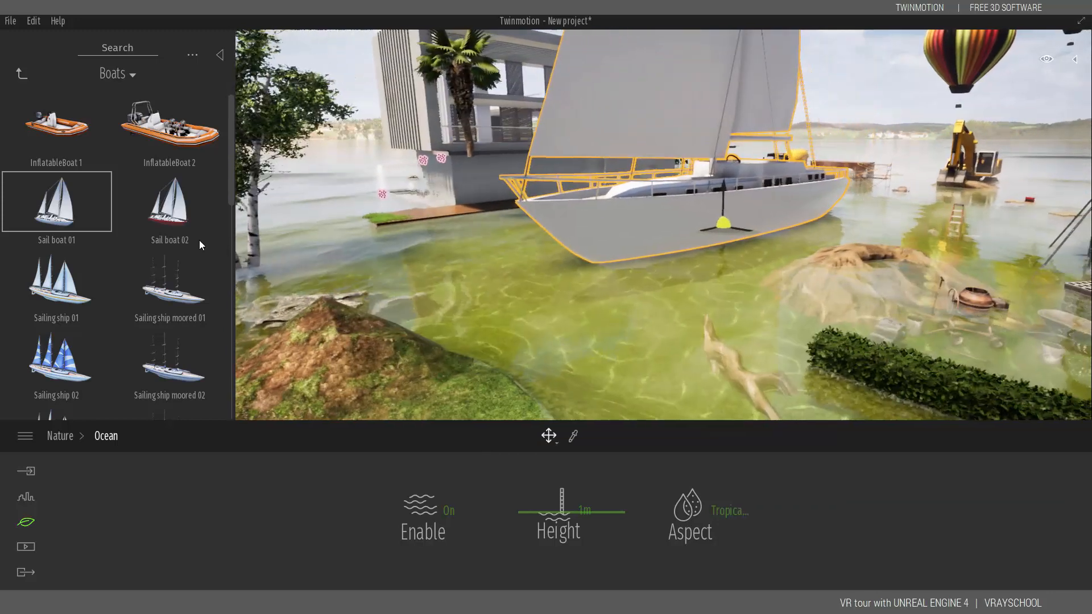
key("e")
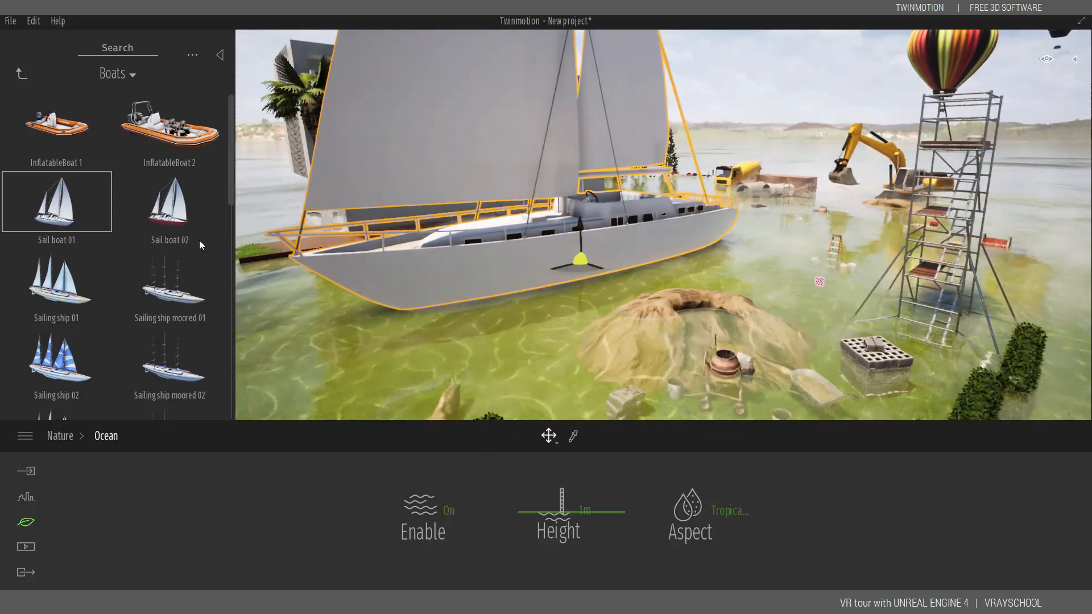
key("a")
key("a")
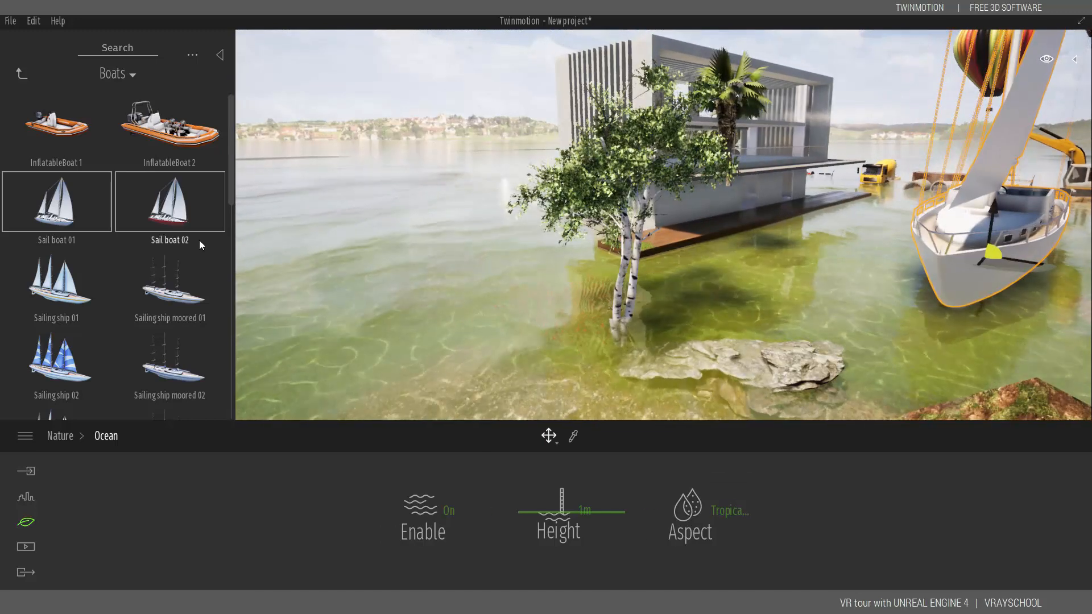
Step: Turn off the ocean around the villa
key("a")
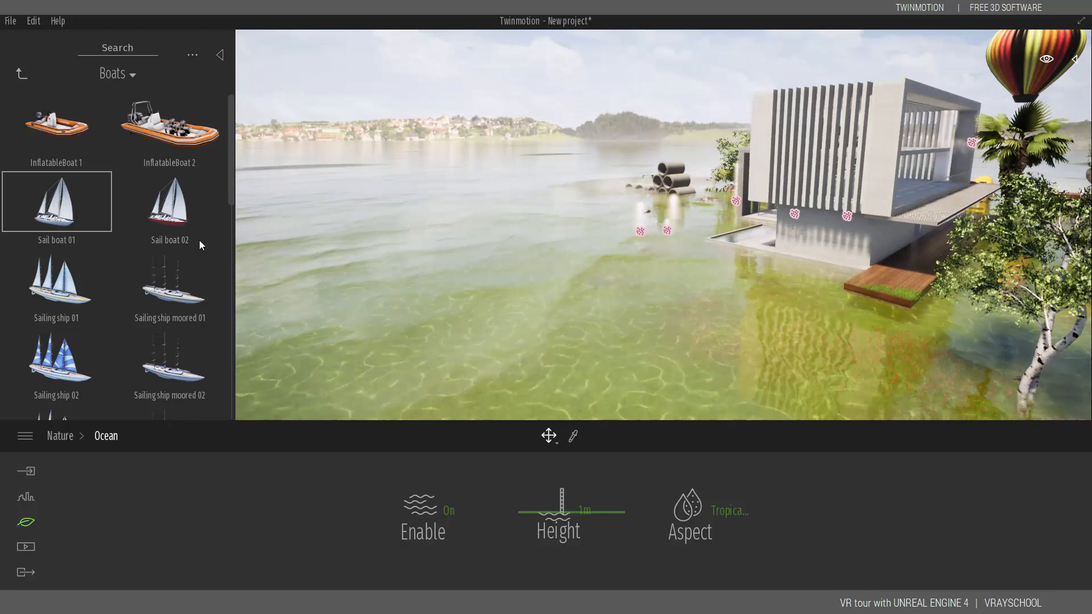
key("ctrl+z")
key("d")
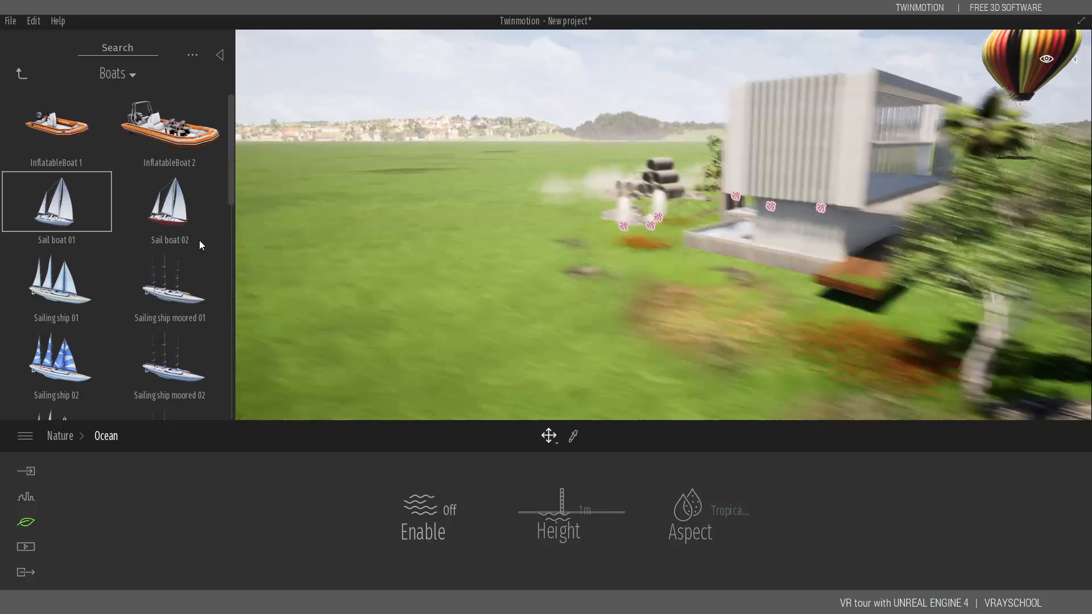
key("a")
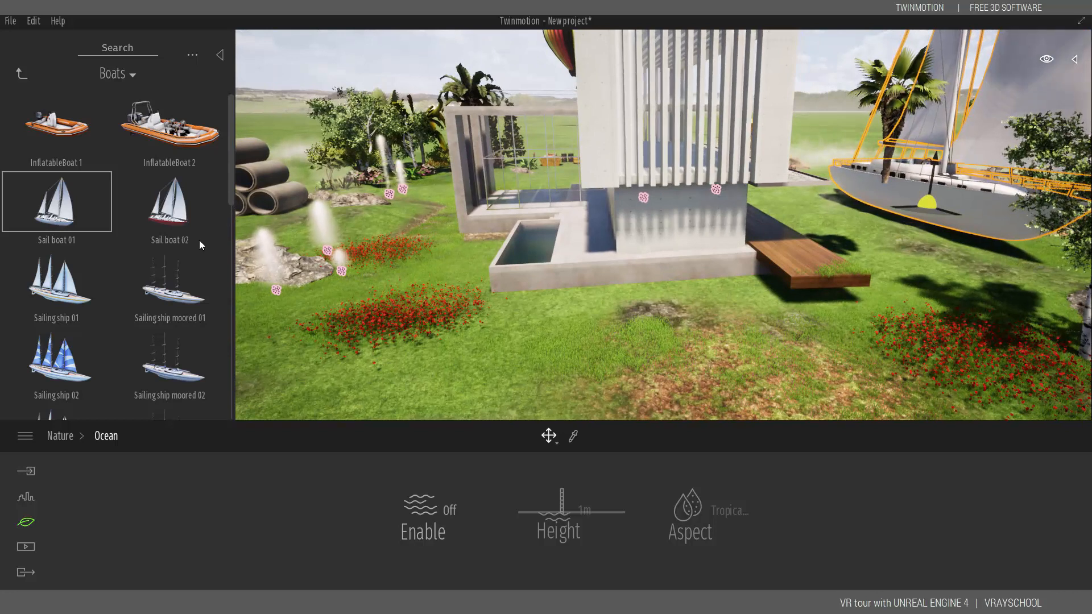
Step: Open the creation of video clips and remove the sail boat standing beside the villa
key("F8")
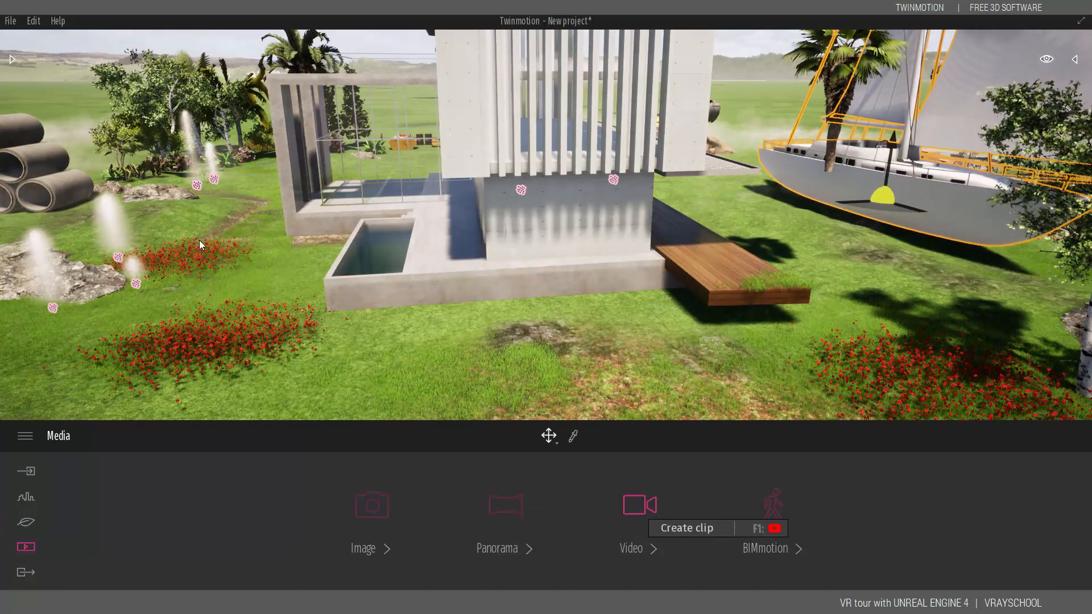
left_click(638, 549)
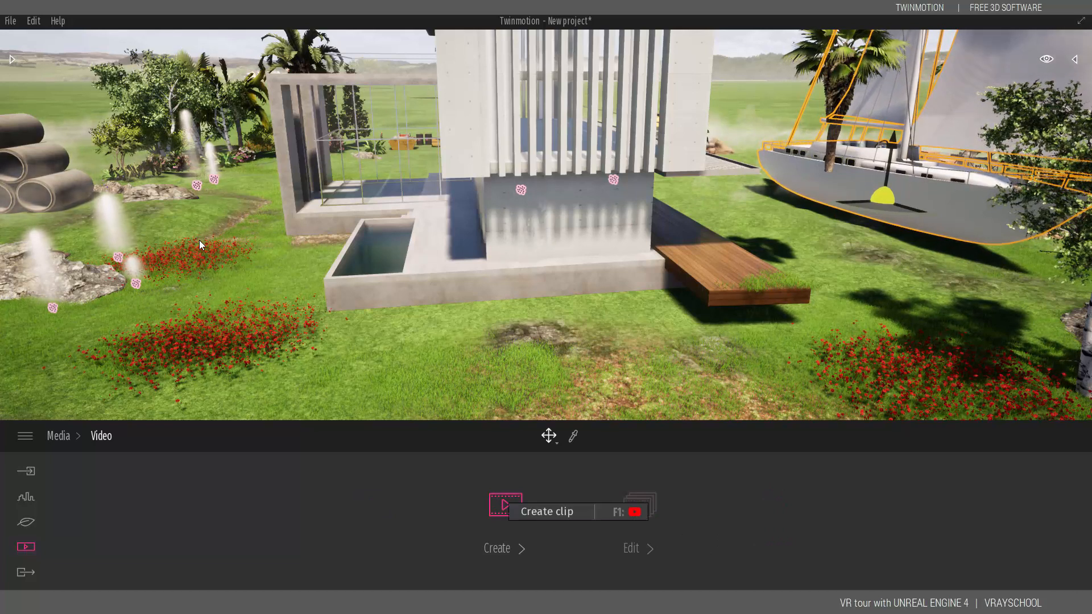
left_click(505, 505)
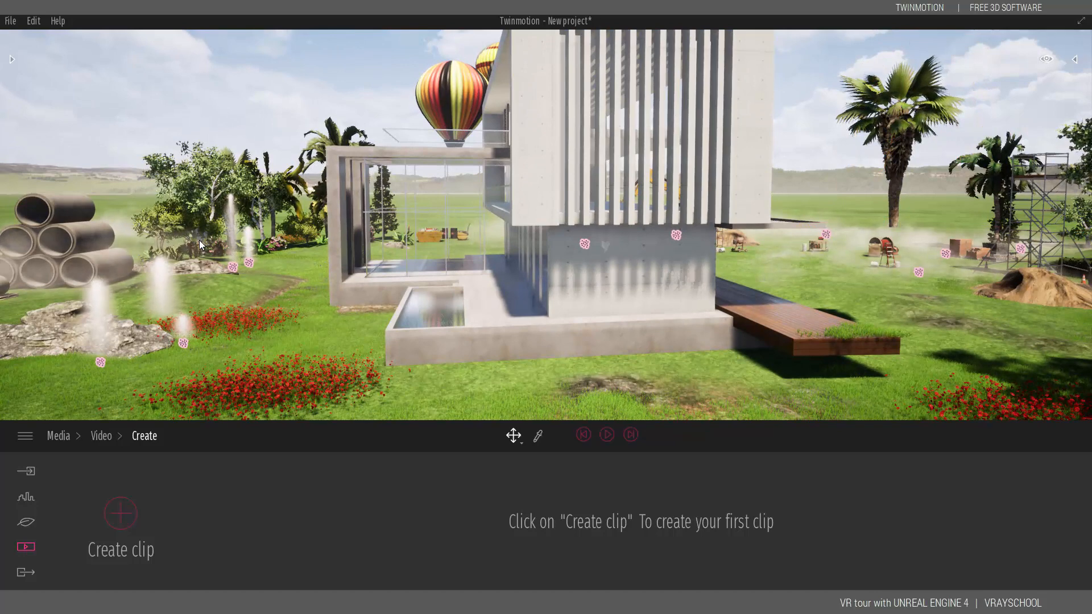
Step: Frame the villa from its glazed corner with the pool and create the first video clip from that view
key("Left")
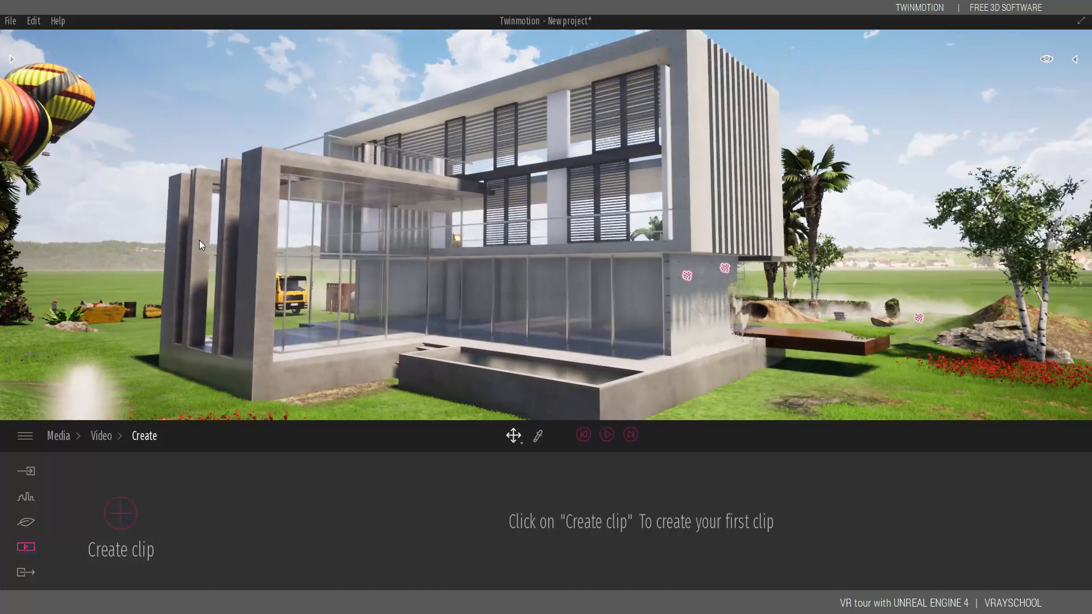
key("Left")
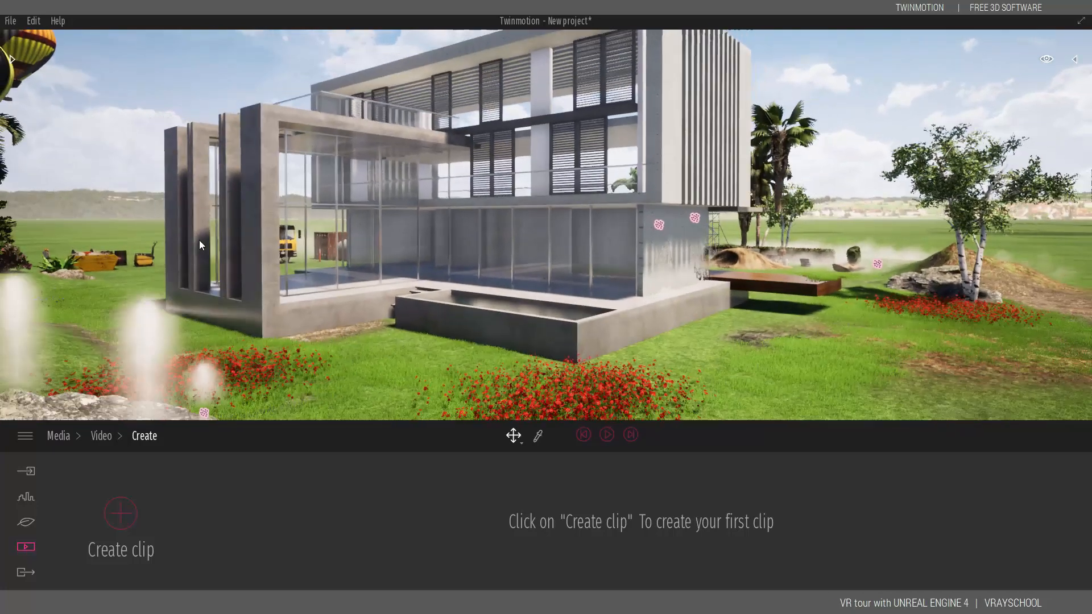
key("Left")
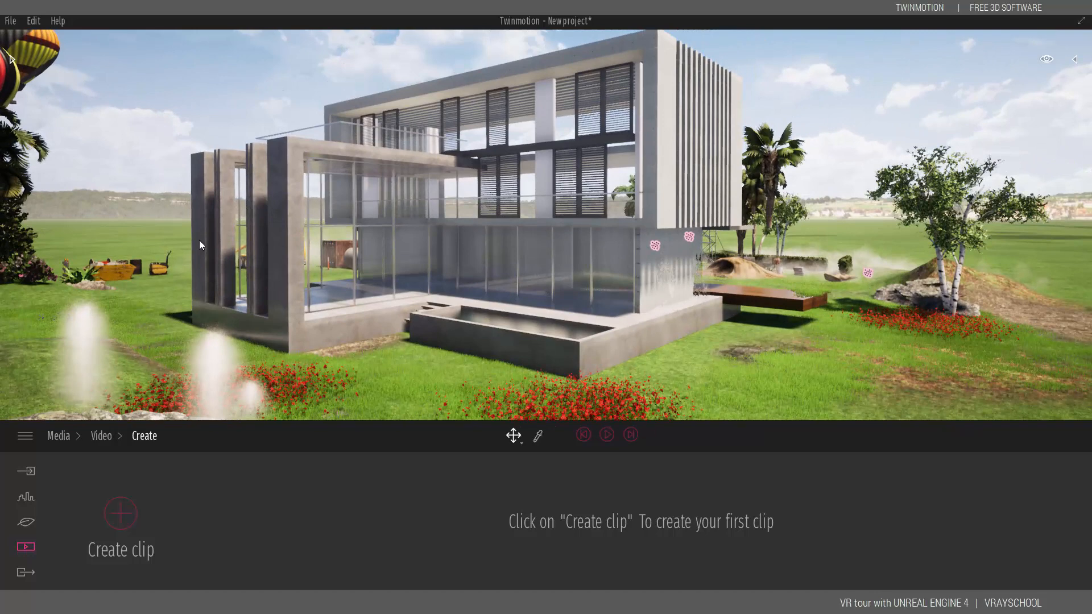
key("Left")
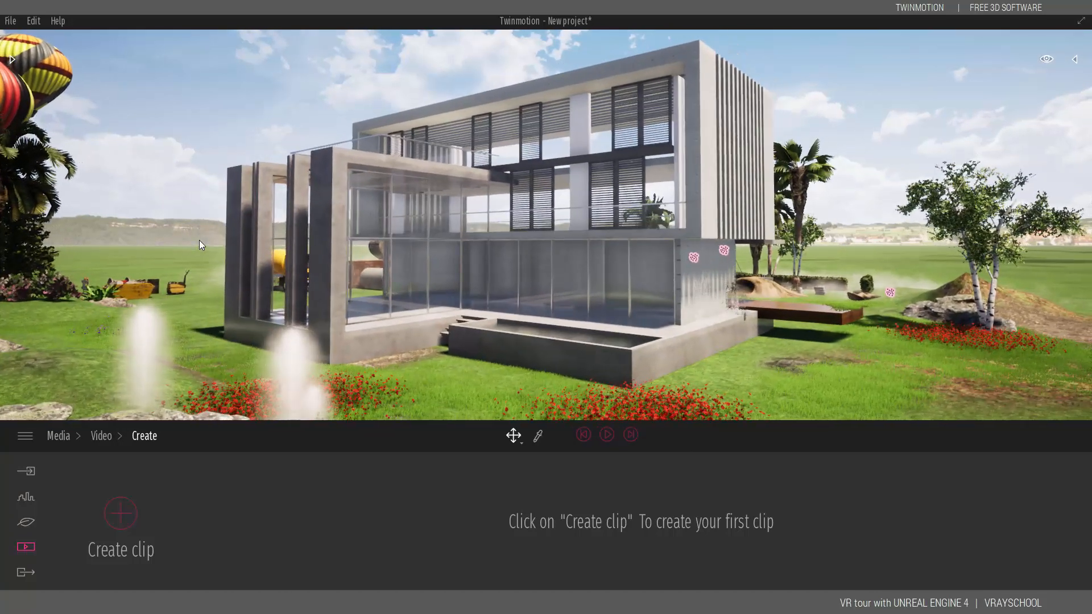
key("F1")
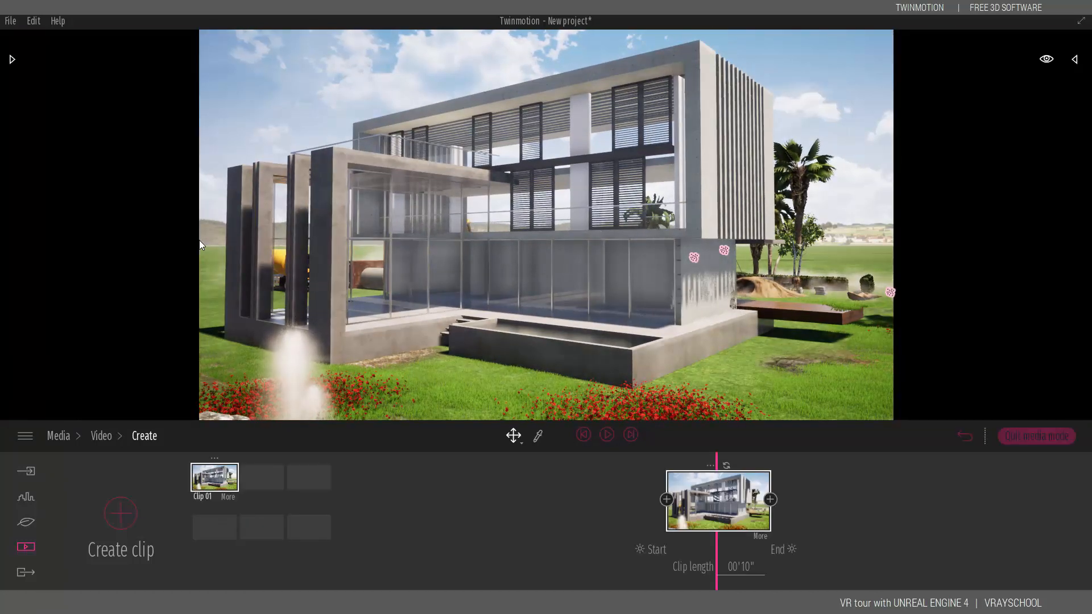
Step: Add a second keyframe at the end of the clip, showing the slatted side facade, wooden deck and birch tree
key("Left")
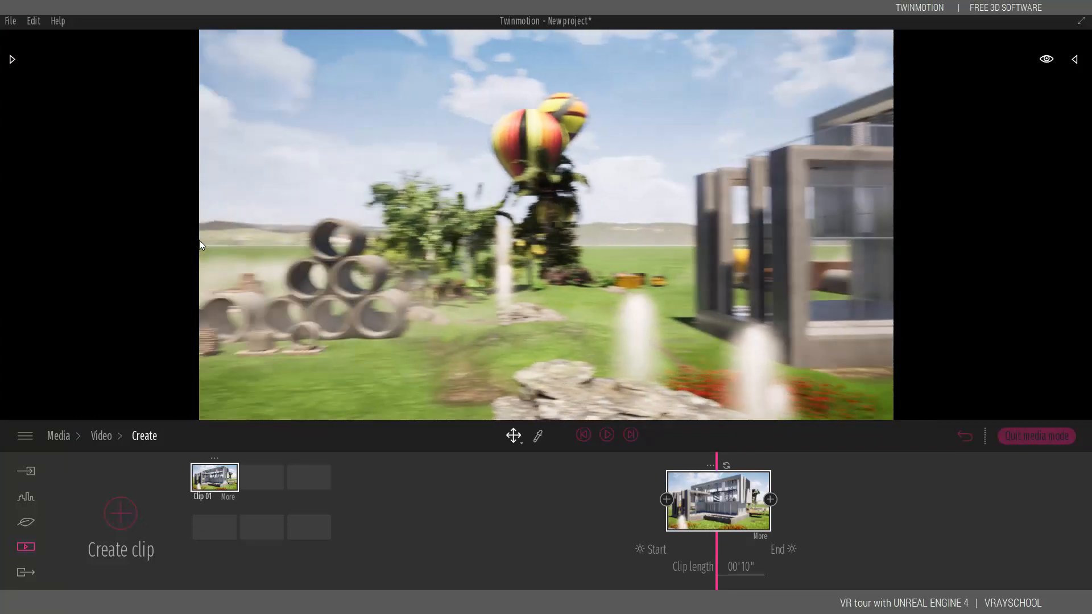
key("Left")
key("Up")
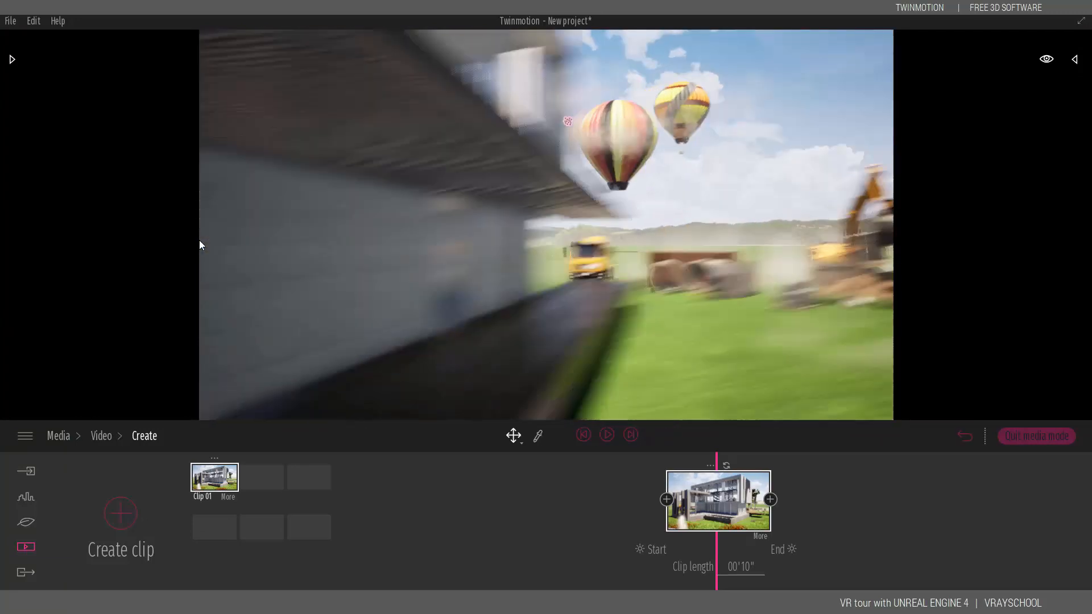
key("Down")
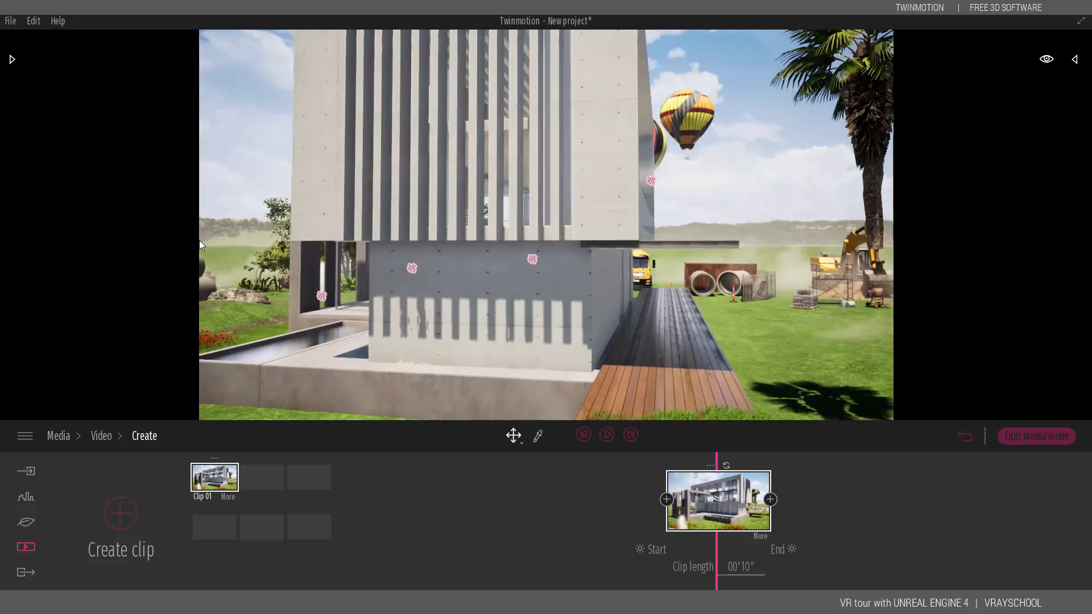
key("Down")
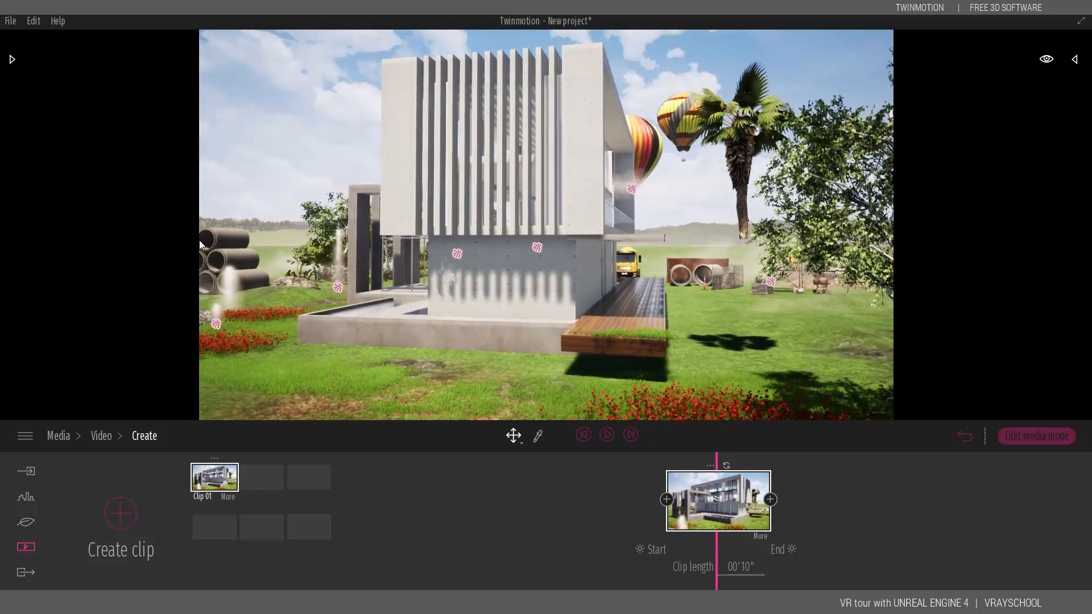
key("Right")
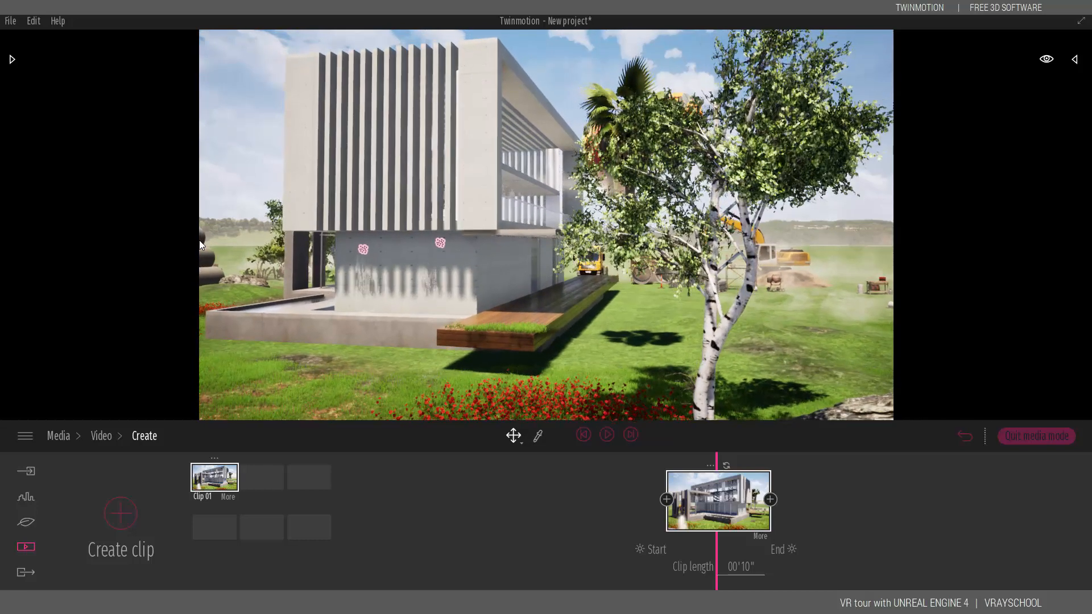
key("Left")
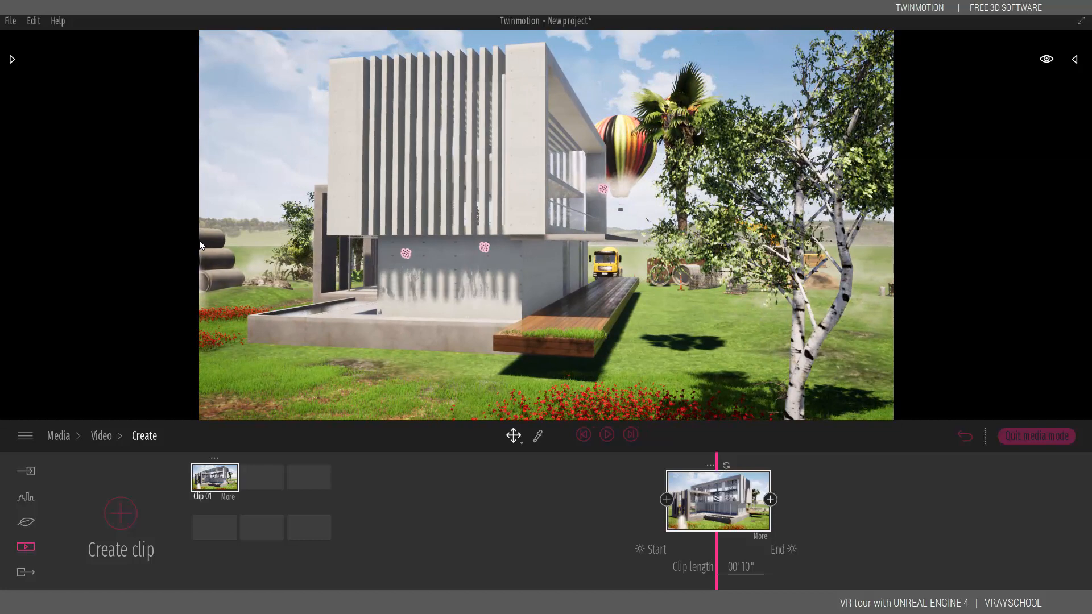
left_click(771, 499)
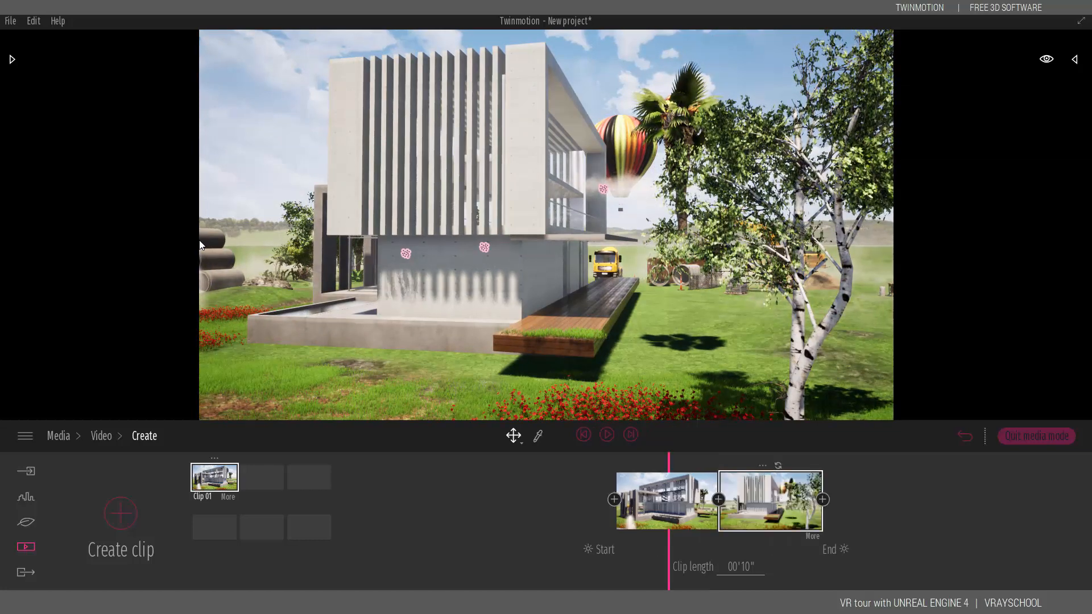
Step: Play back the clip's camera move between its two keyframes
key("space")
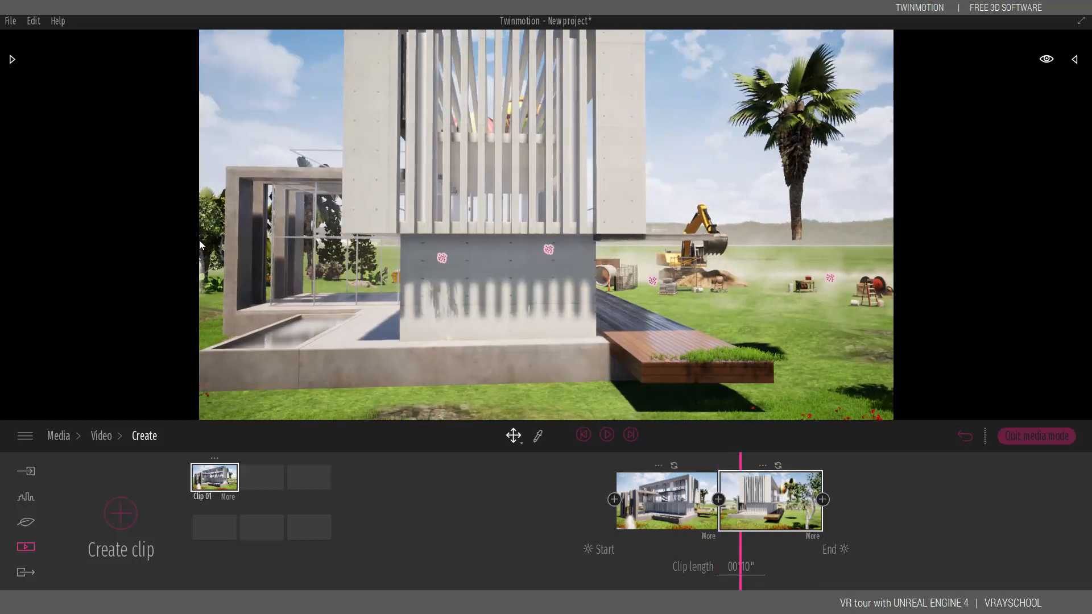
key("F1")
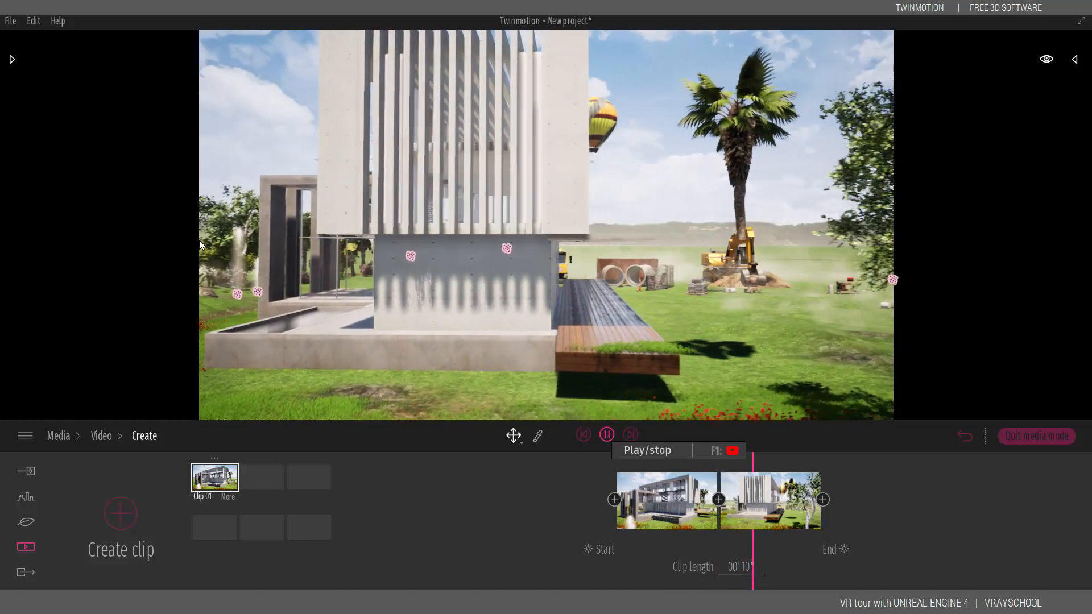
key("F1")
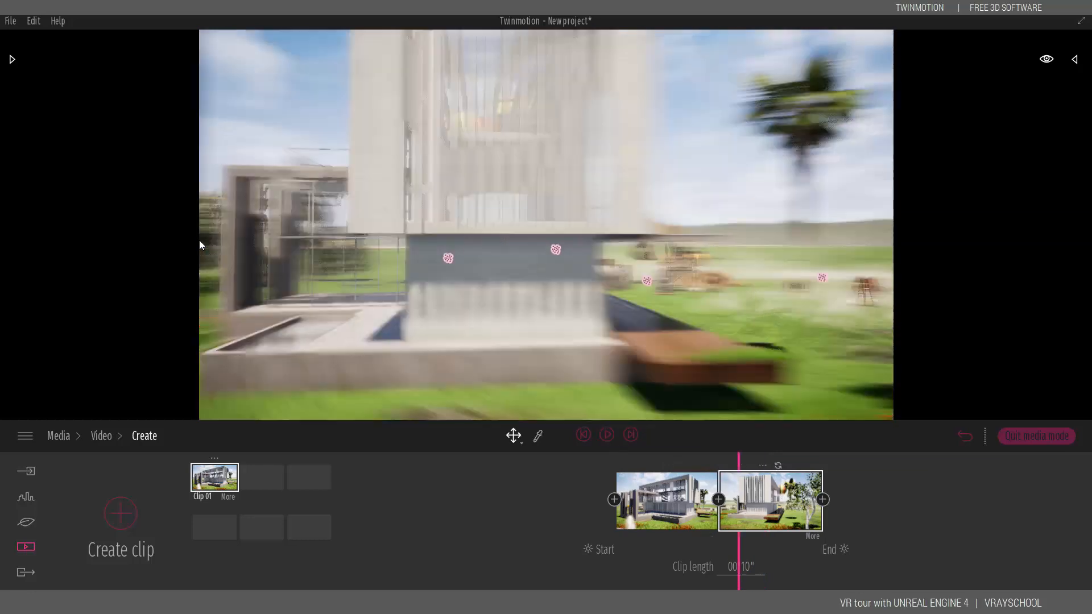
key("F1")
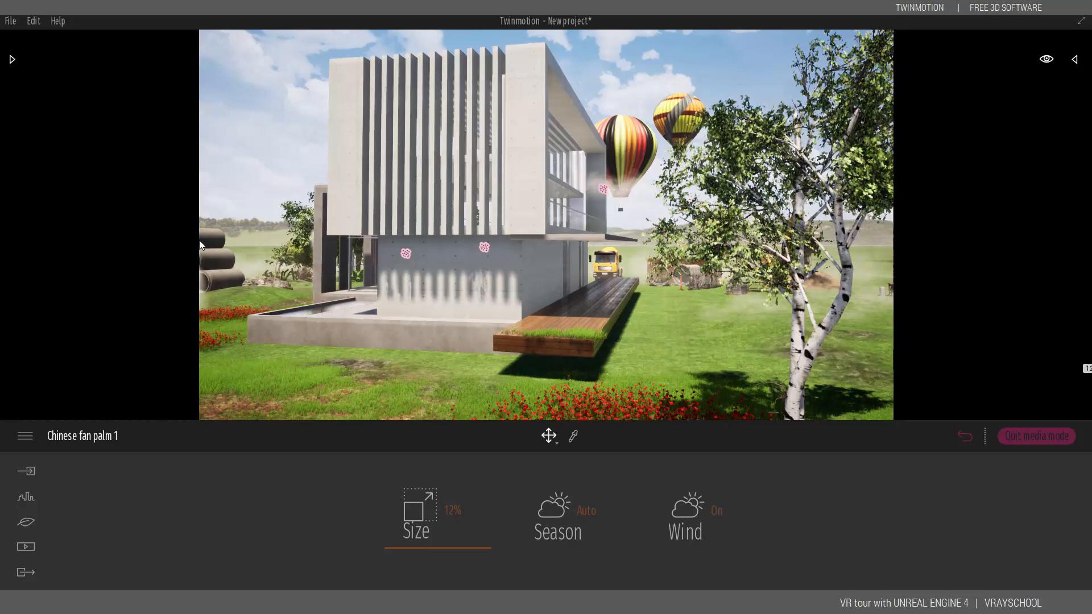
Step: Reposition the Chinese fan palm on the earth mound beside the rocks, clear of the clip's view of the villa
key("d")
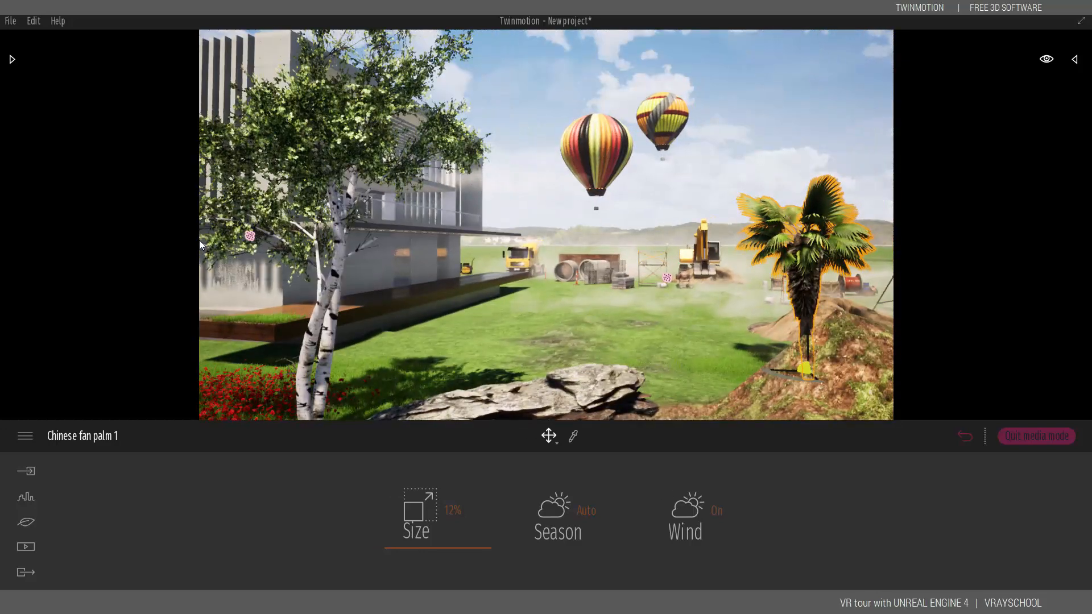
mouse_move(808, 377)
left_mouse_down()
mouse_move(721, 295)
mouse_move(780, 358)
mouse_move(817, 368)
mouse_move(796, 364)
left_mouse_up()
key("a")
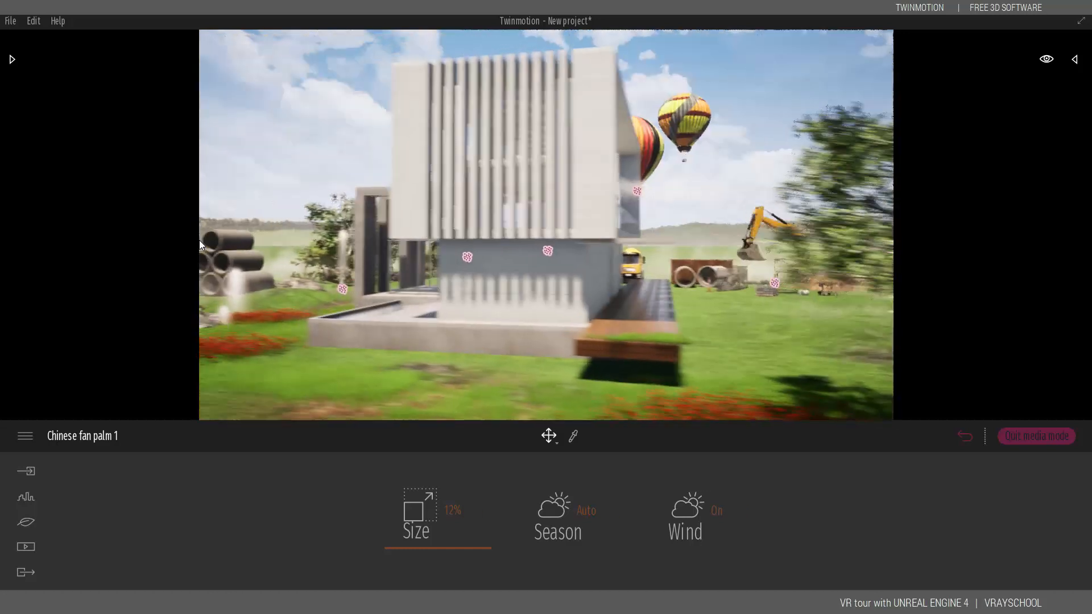
Step: Reopen the video clip for editing in the media section
left_click(26, 547)
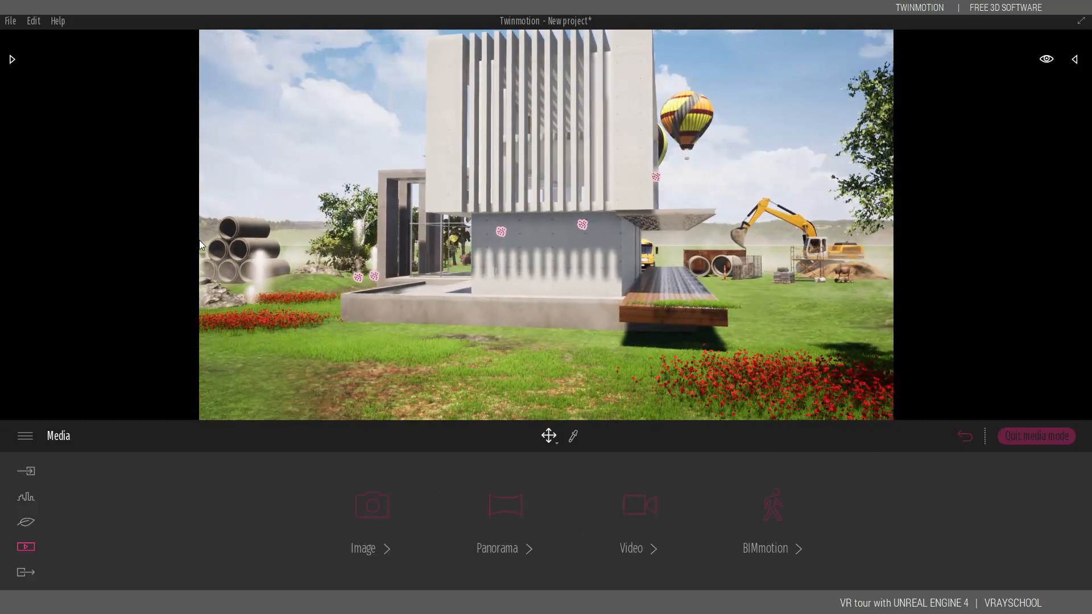
left_click(371, 508)
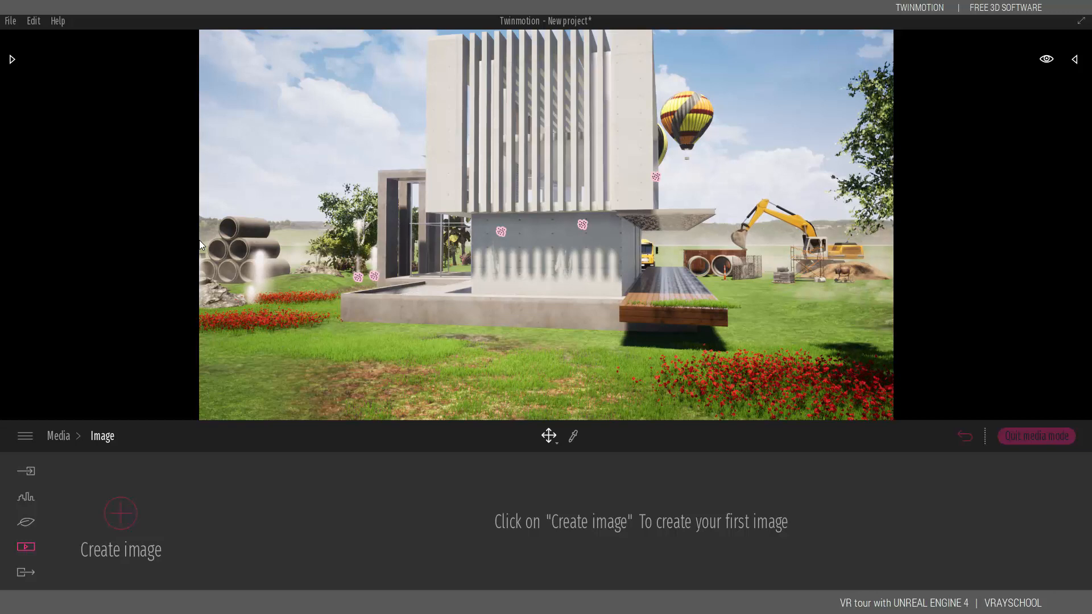
left_click(59, 437)
left_click(640, 507)
left_click(505, 507)
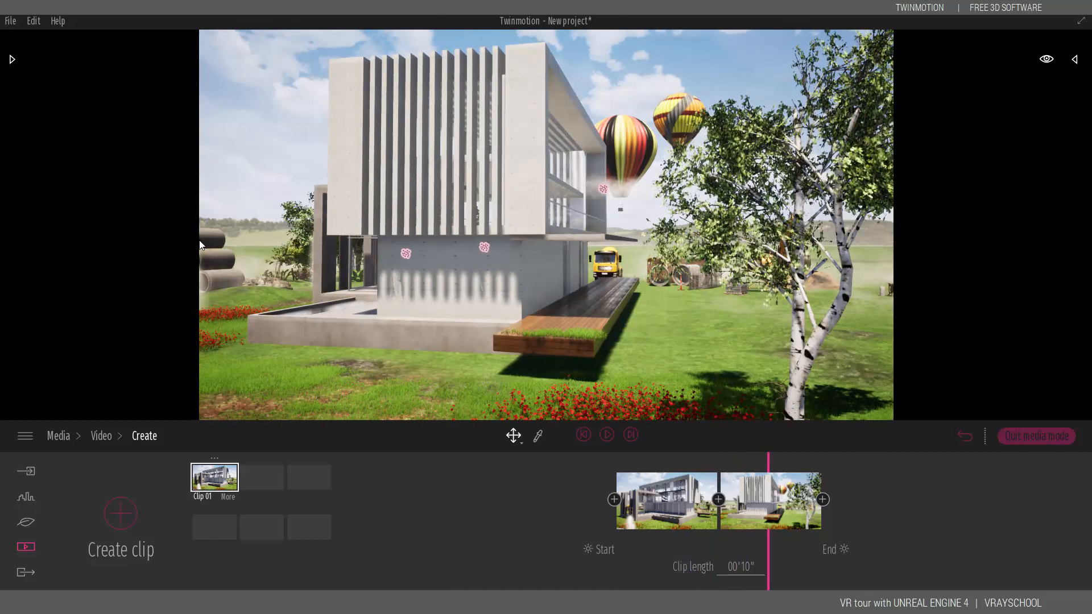
Step: Add a third keyframe at the end of the clip, facing the villa's long rear facade, and preview the camera move
key("Left")
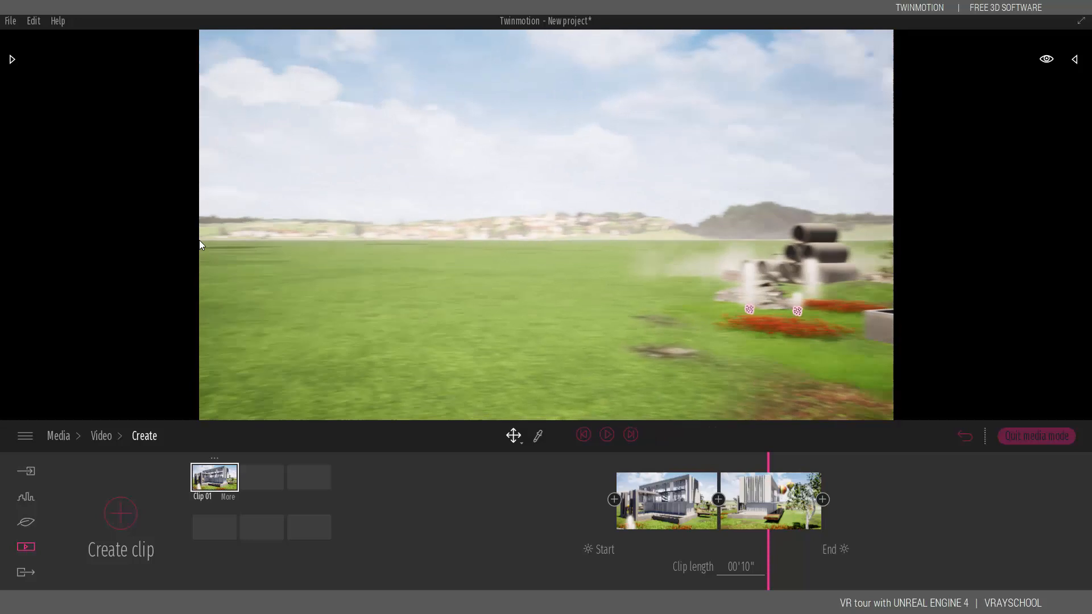
key("Right")
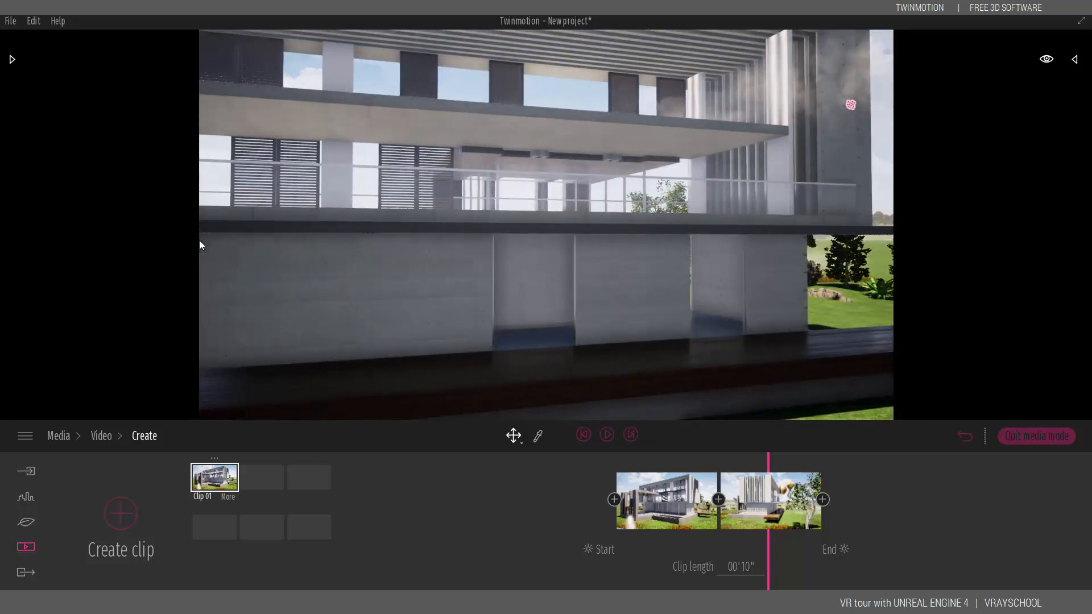
key("Right")
middle_click_drag(199, 245, 199, 245, "shift")
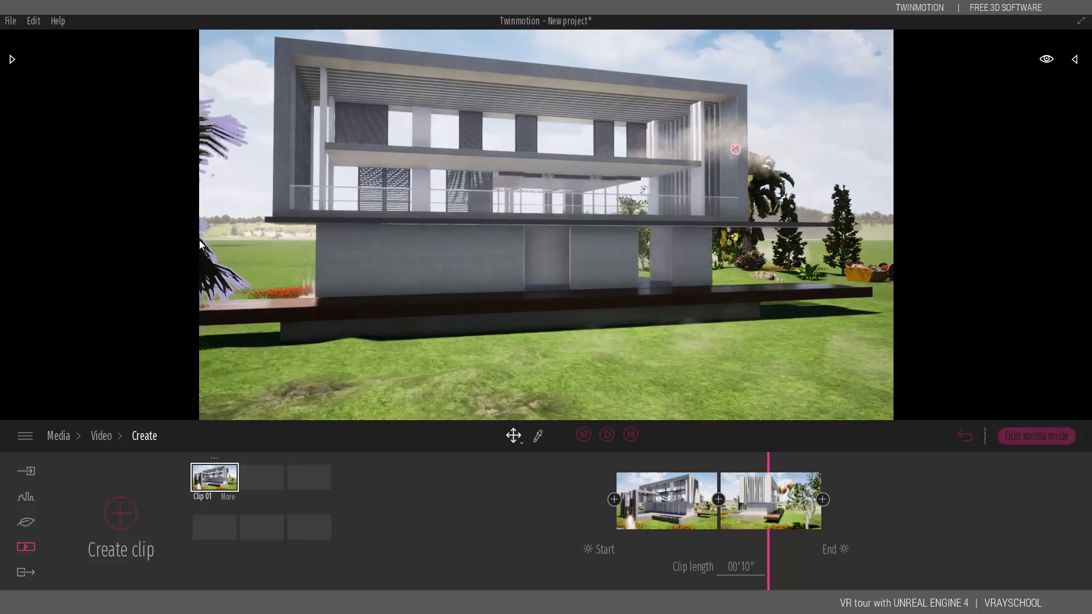
left_click(823, 500)
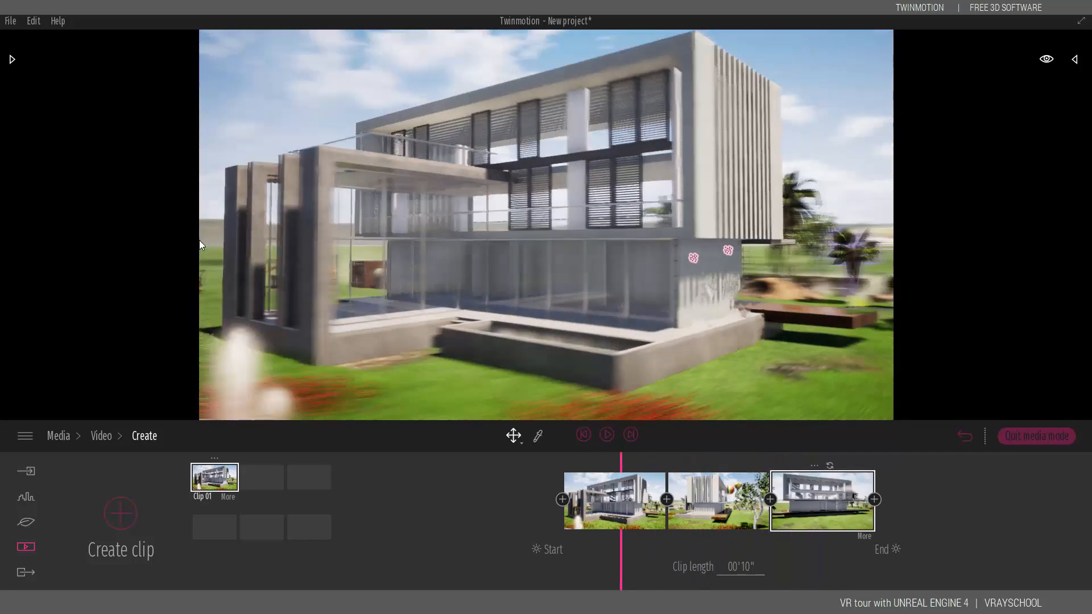
key("F1")
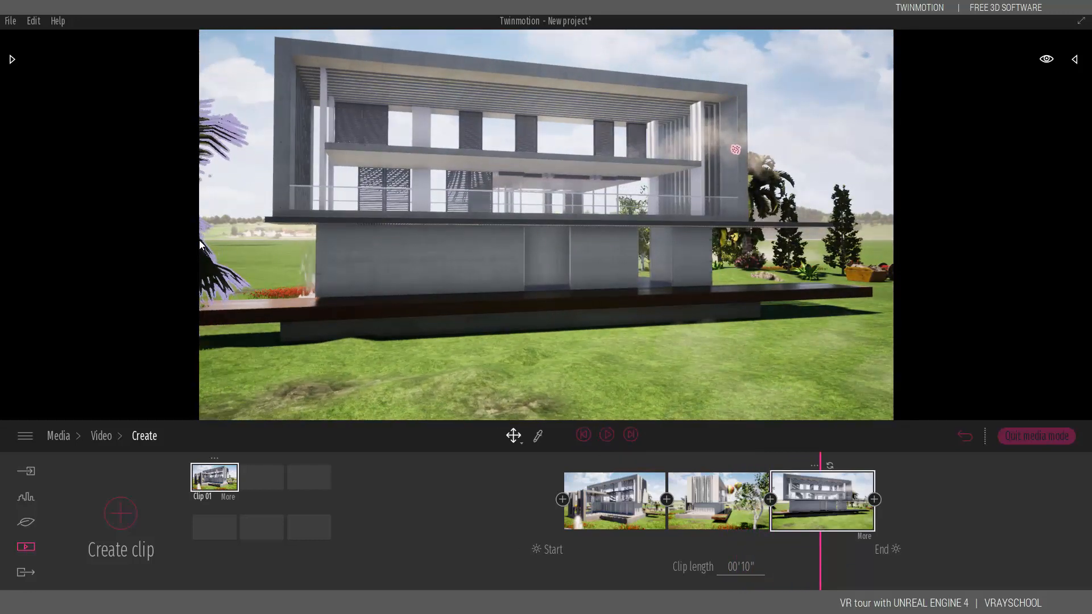
Step: Add a fourth keyframe at the end of the clip from inside the glazed room facing the garden, and scrub back to check the transition
right_click_drag(200, 241, 200, 245)
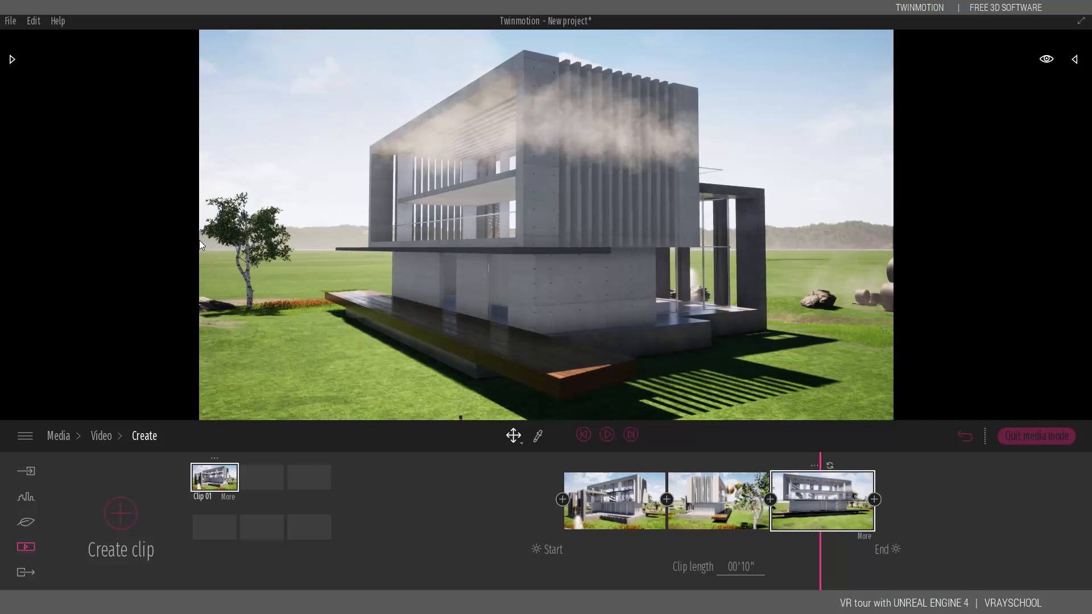
key("a")
key("w")
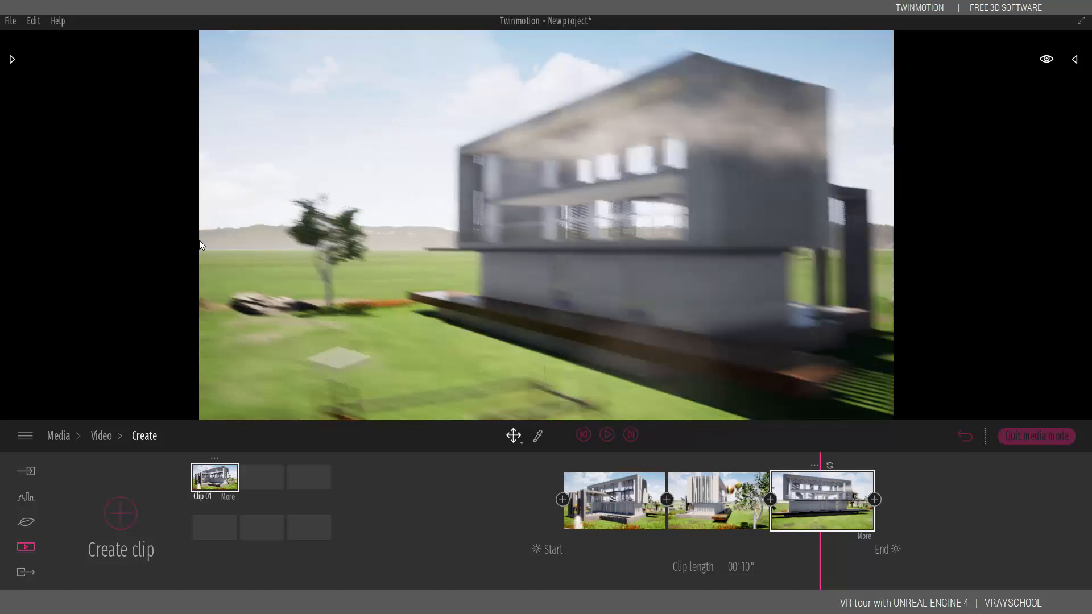
key("w")
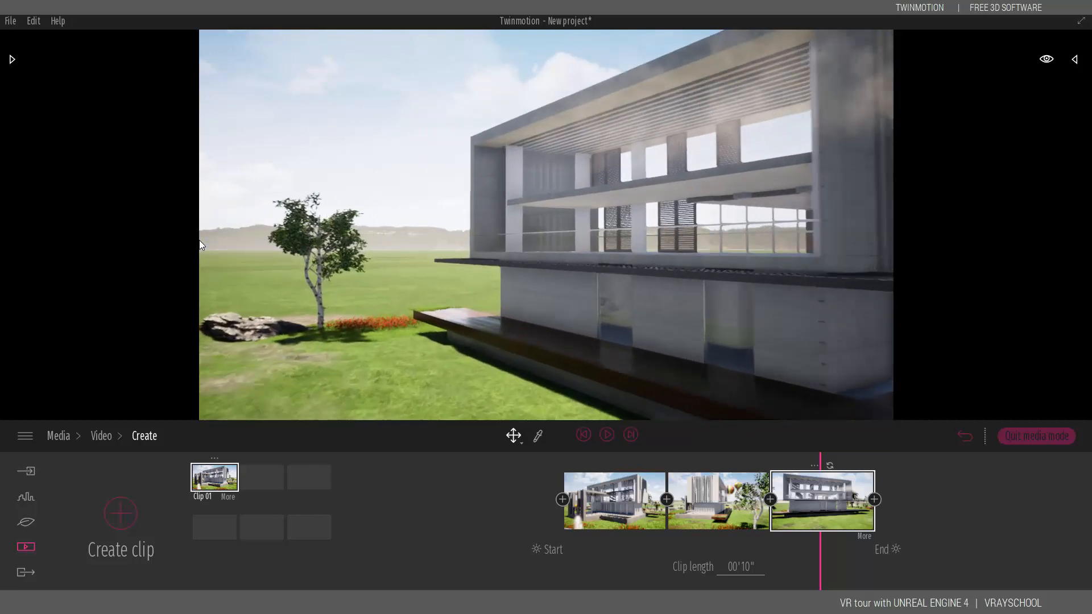
key("q")
key("w")
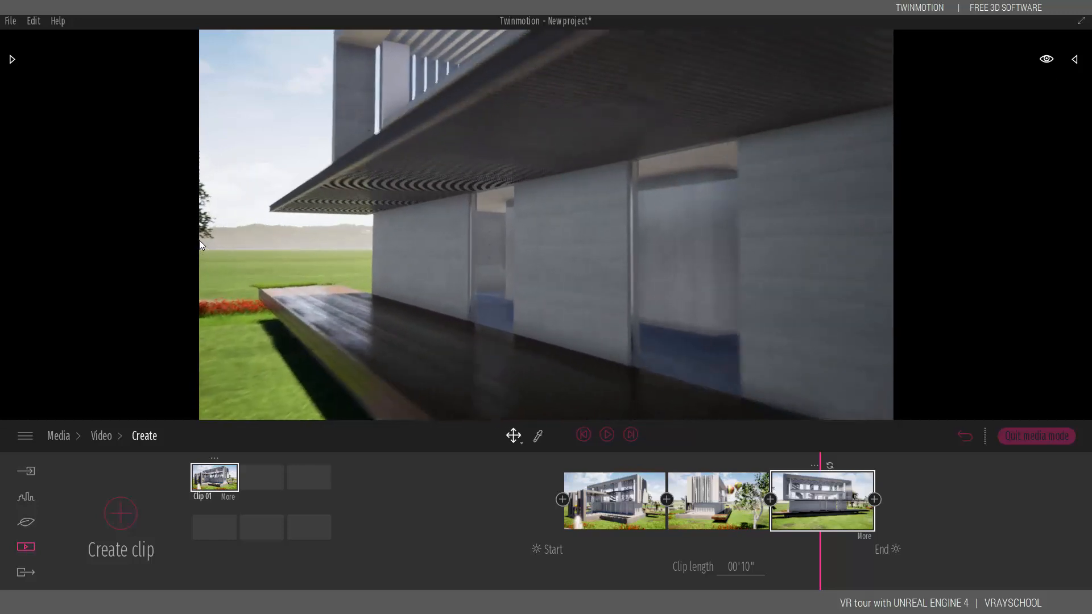
key("d")
key("w")
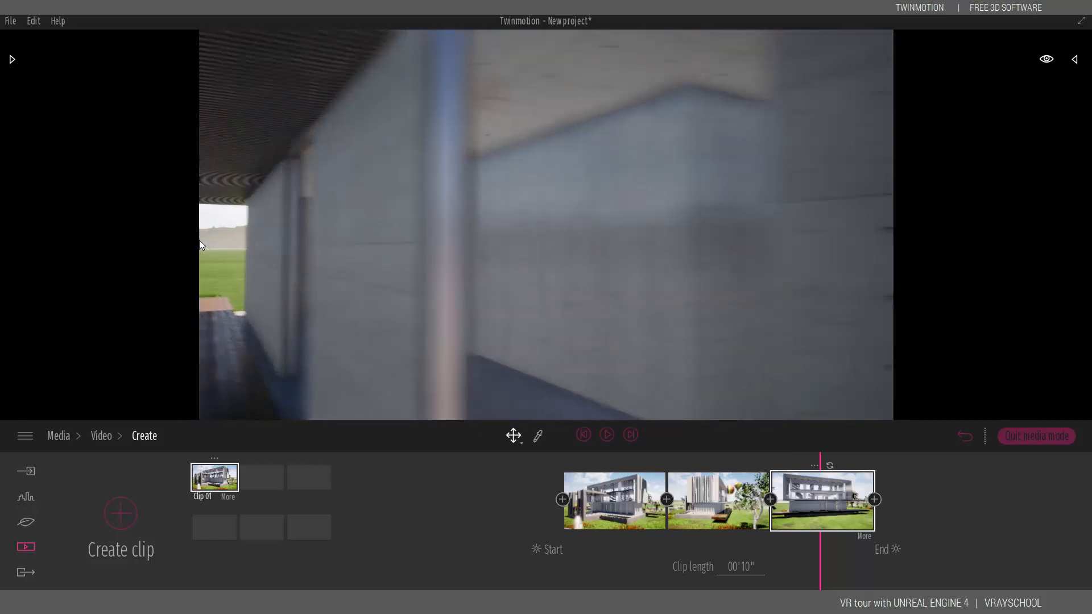
key("w")
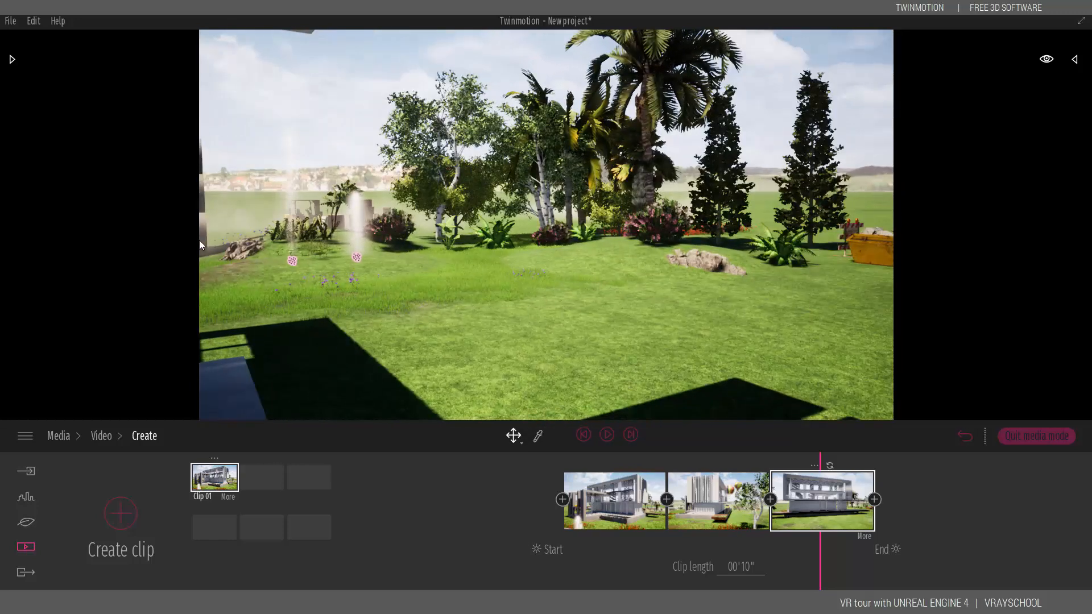
key("a")
key("s")
key("a")
key("q")
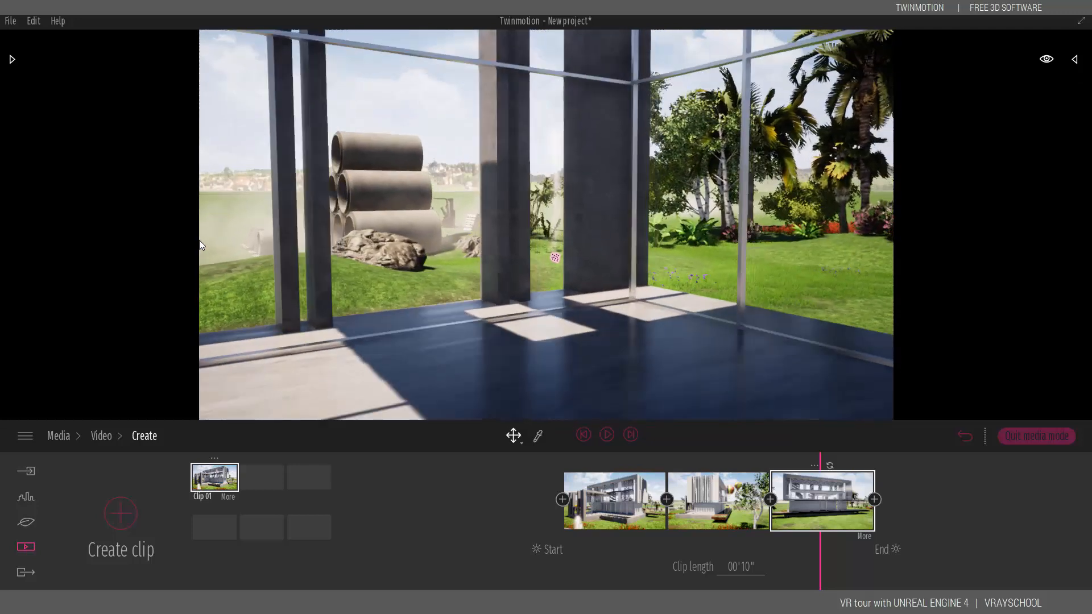
key("q")
key("d")
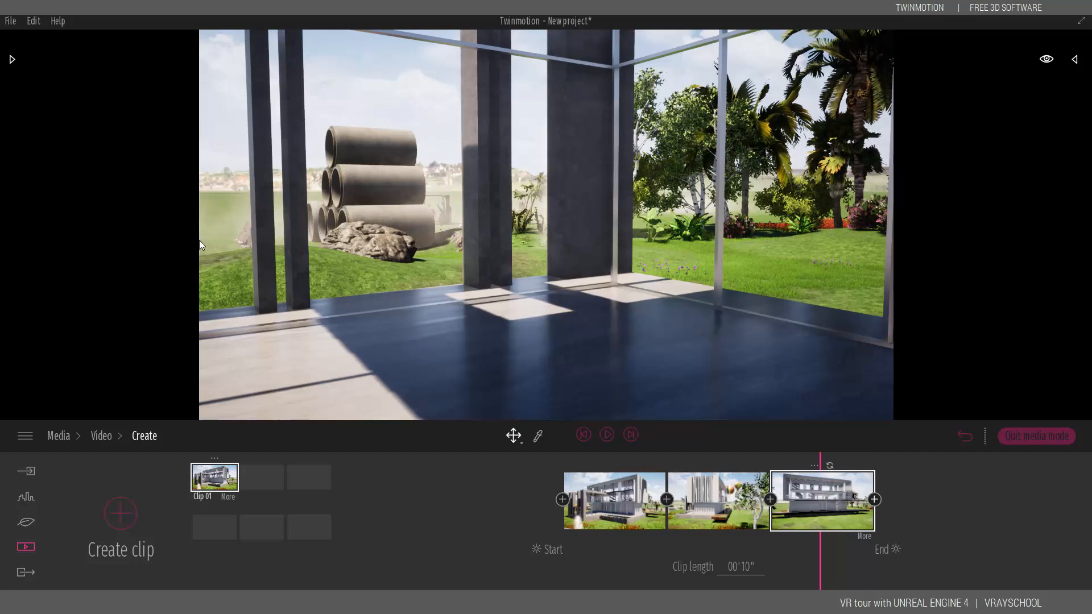
key("Return")
mouse_move(872, 554)
left_mouse_down()
mouse_move(711, 555)
mouse_move(859, 555)
mouse_move(795, 555)
mouse_move(823, 554)
left_mouse_up()
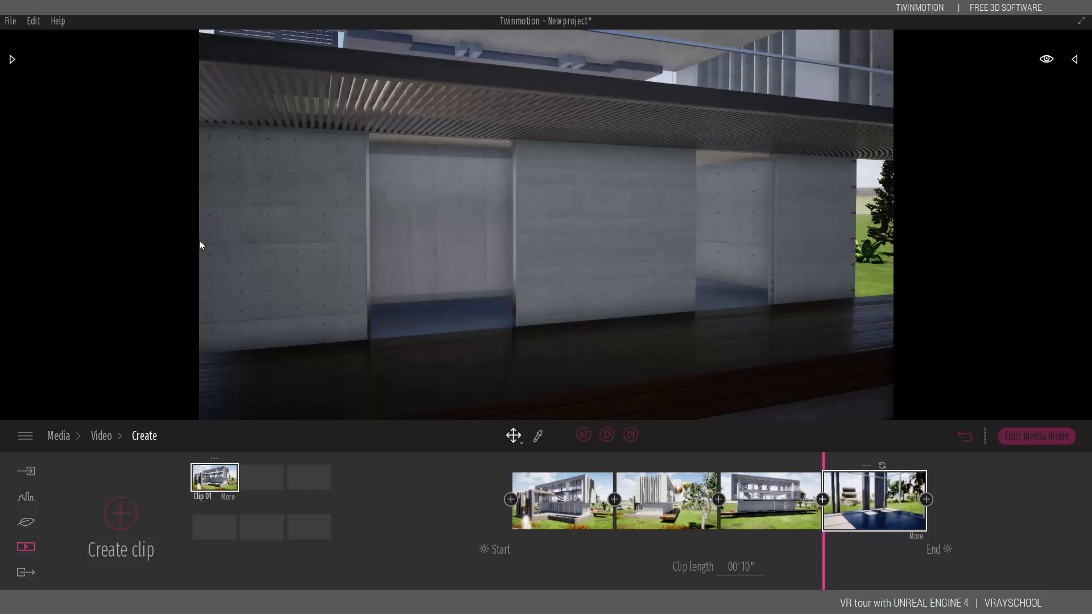
Step: Insert a keyframe between the rear facade and interior keyframes, with its view aimed at the ground-floor opening behind the wooden terrace
left_click(823, 499)
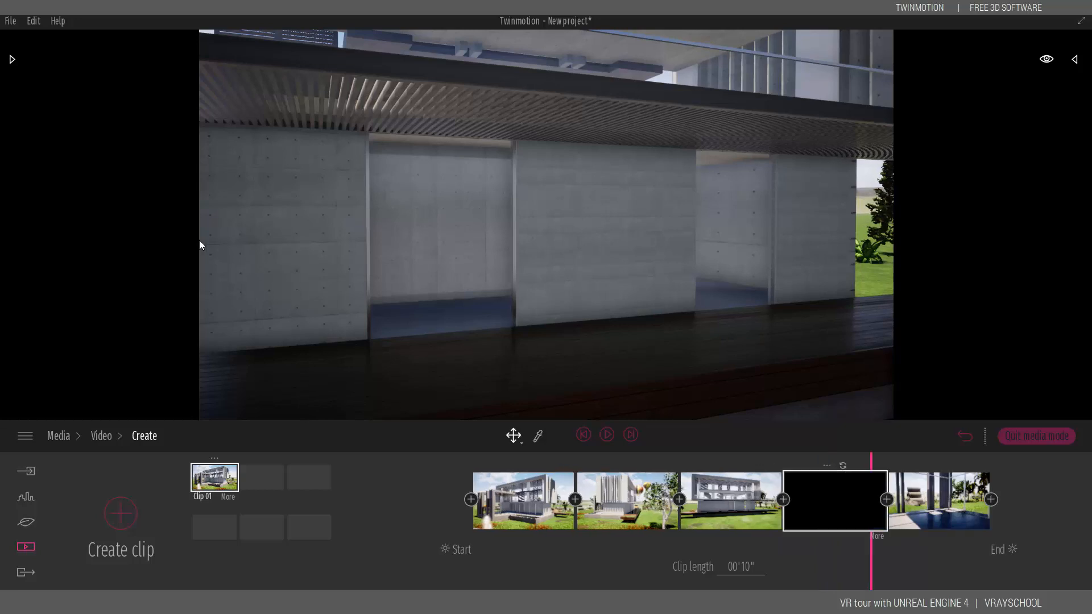
middle_click_drag(546, 228, 273, 241)
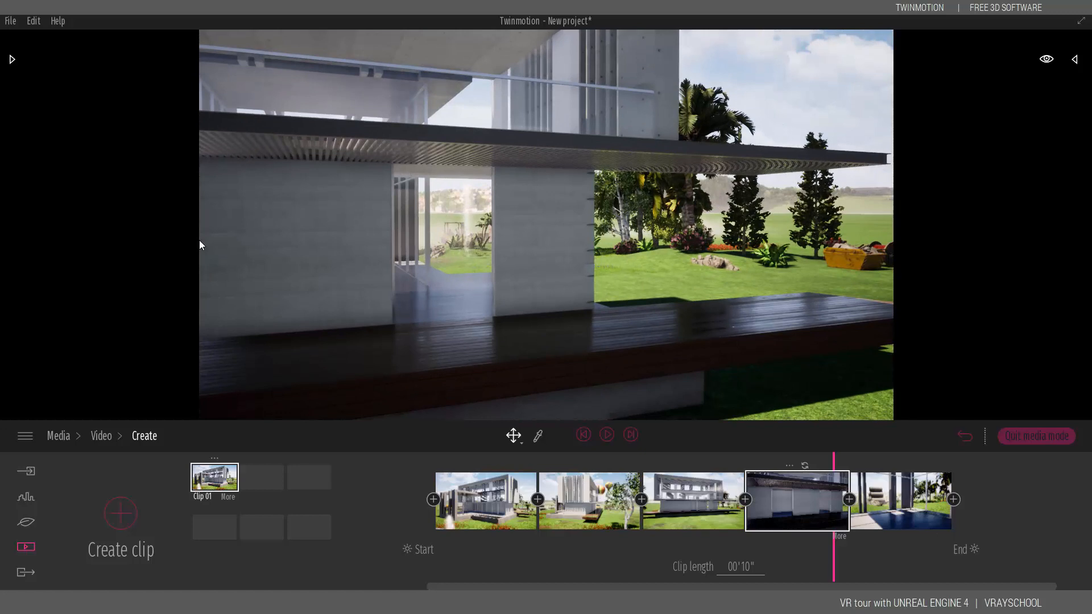
left_click(784, 501)
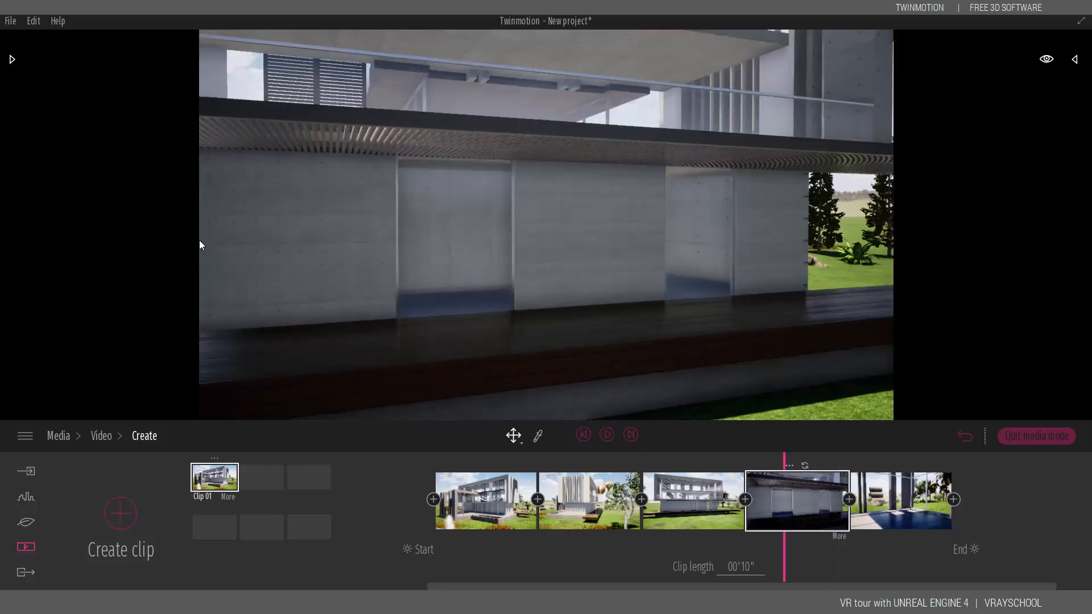
left_click(790, 447)
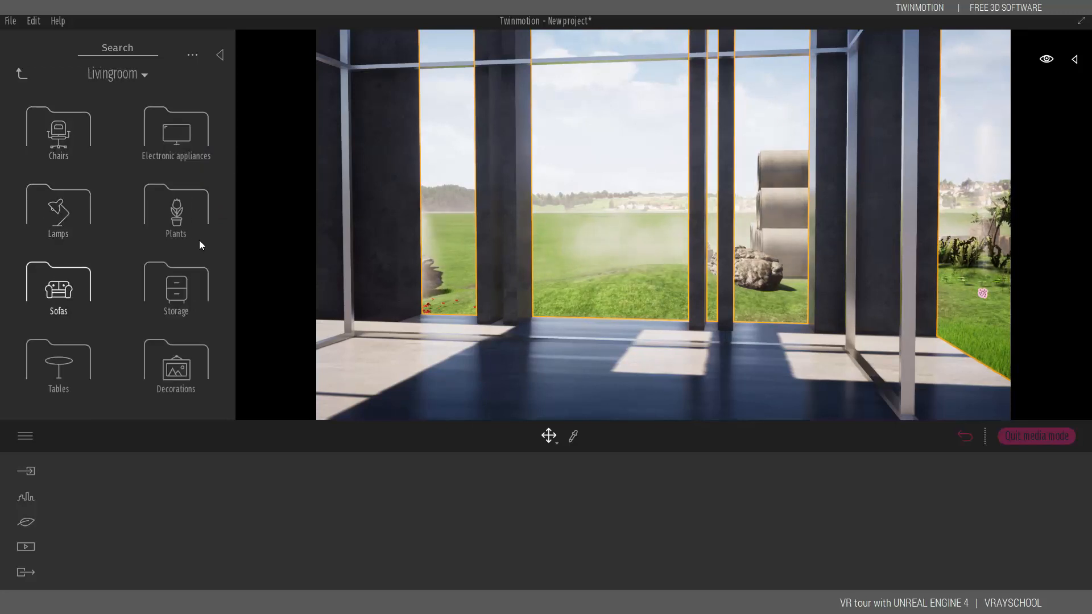
Step: Place the Outward piece from the living room sofas library on the floor of the glazed room
scroll(200, 244, "down", 5)
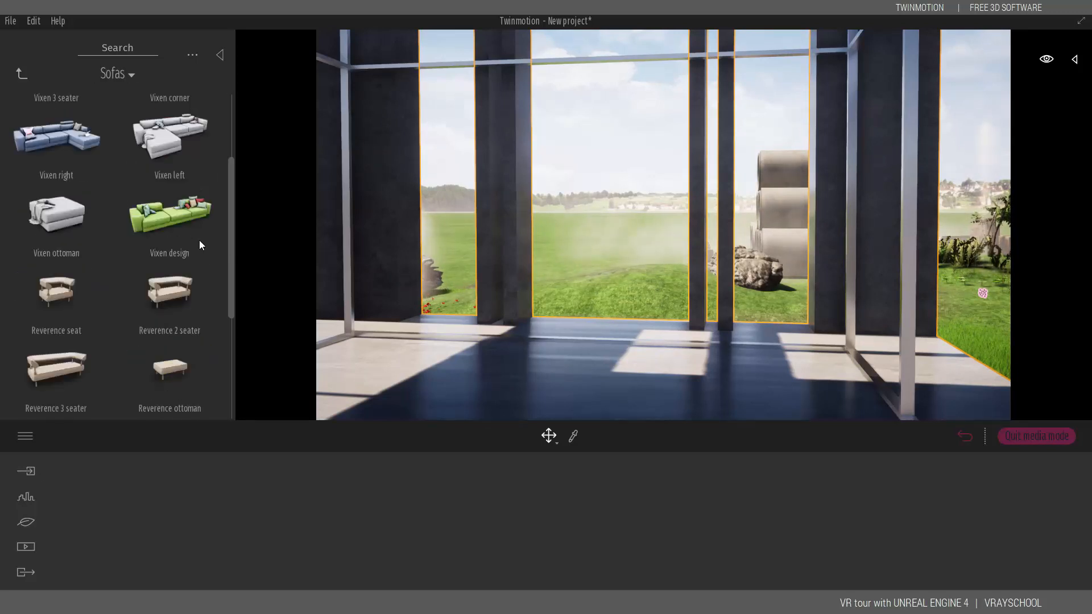
scroll(200, 245, "up", 5)
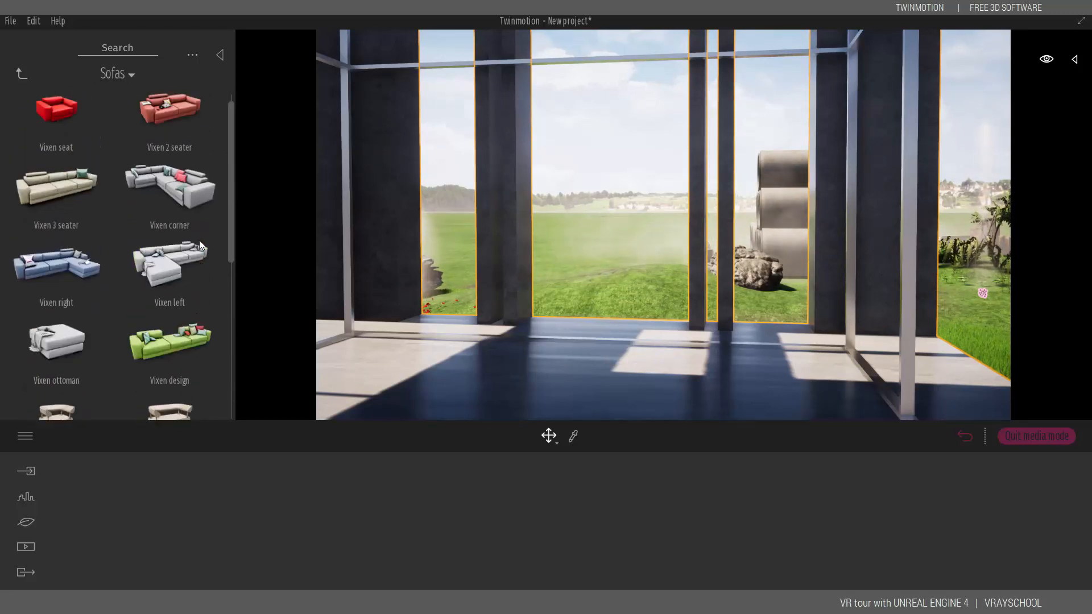
scroll(201, 245, "down", 8)
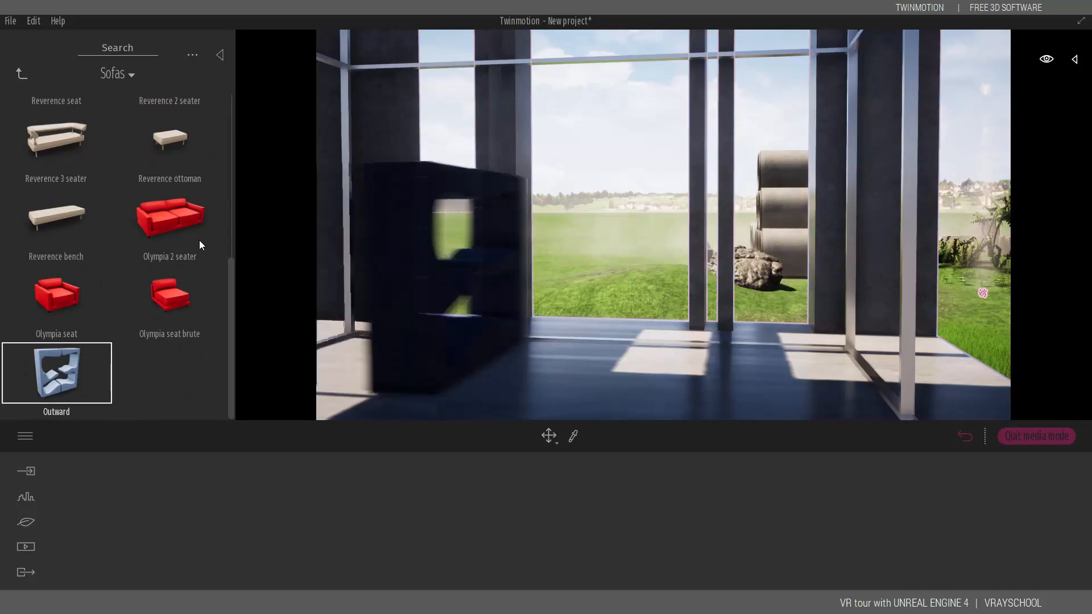
left_click_drag(364, 358, 370, 365)
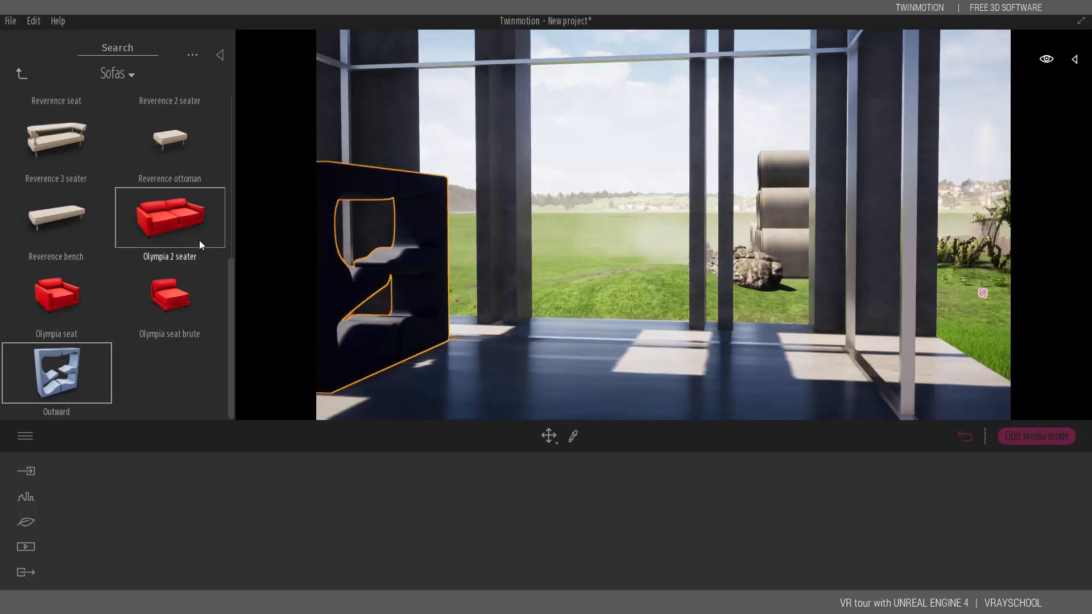
Step: Place a Vixen left sofa in the glazed room, beside the columns in front of the concrete pipes
scroll(200, 245, "up", 3)
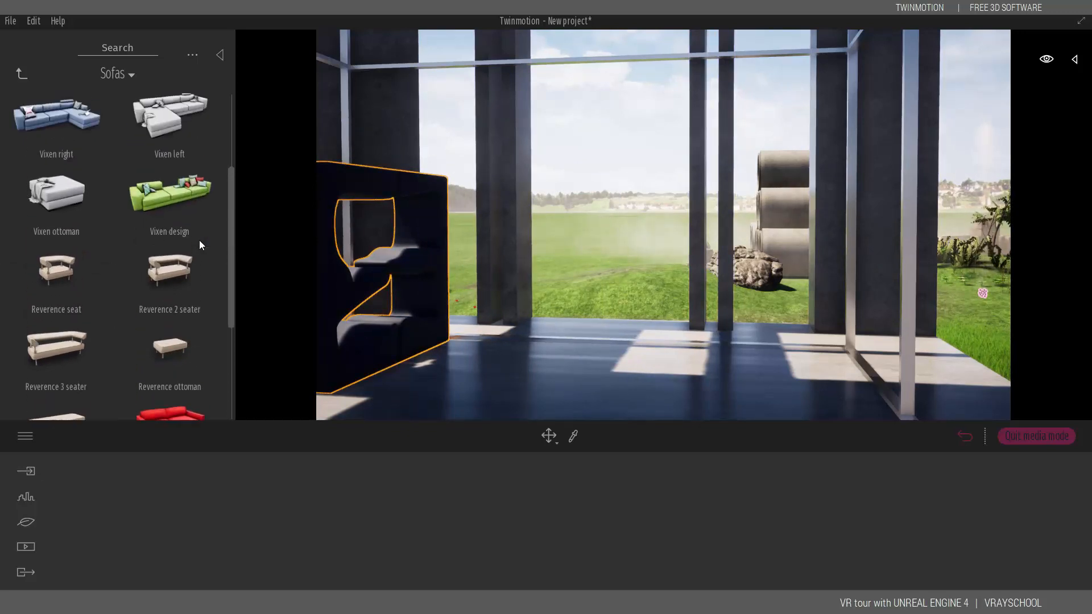
scroll(200, 245, "up", 1)
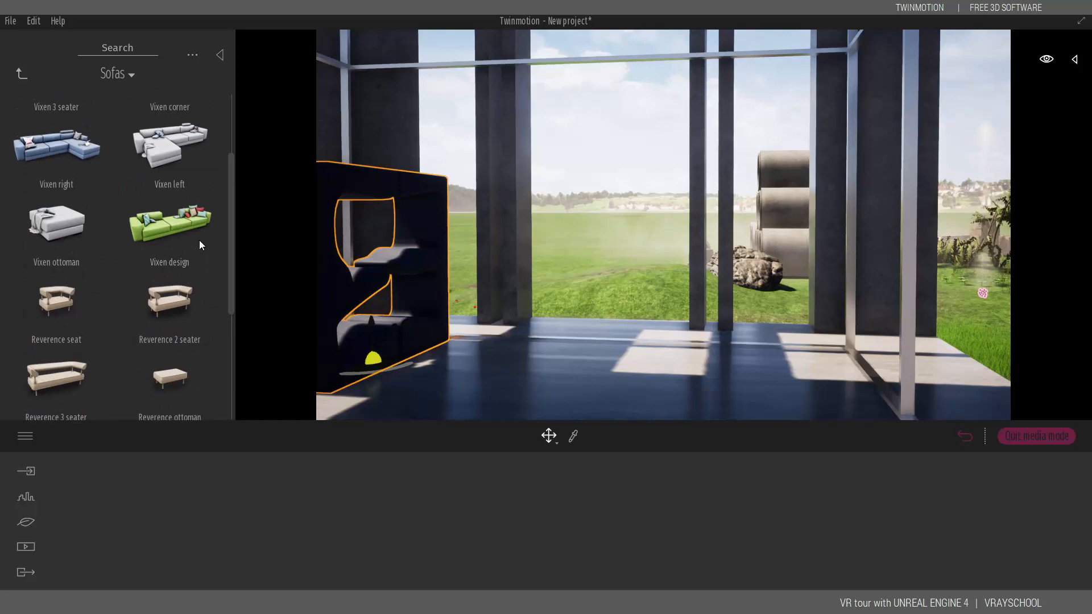
mouse_move(170, 147)
left_mouse_down()
mouse_move(751, 356)
mouse_move(598, 367)
mouse_move(706, 364)
mouse_move(654, 409)
mouse_move(709, 378)
mouse_move(734, 392)
mouse_move(777, 381)
left_mouse_up()
Step: Delete the Outward piece and place a Vixen ottoman on the floor opposite the Vixen left sofa
left_click(393, 335)
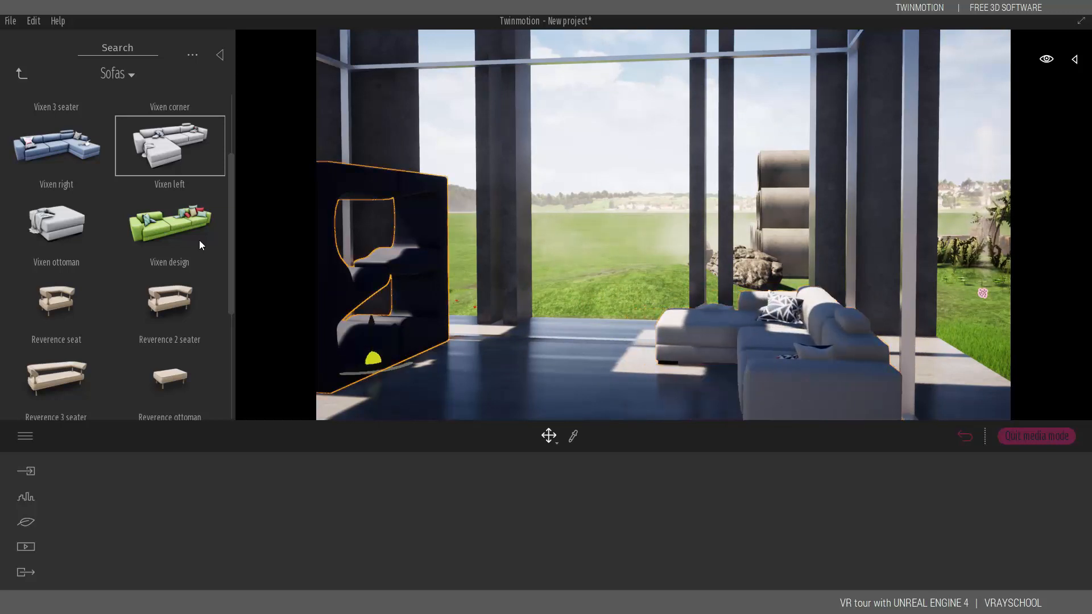
key("Delete")
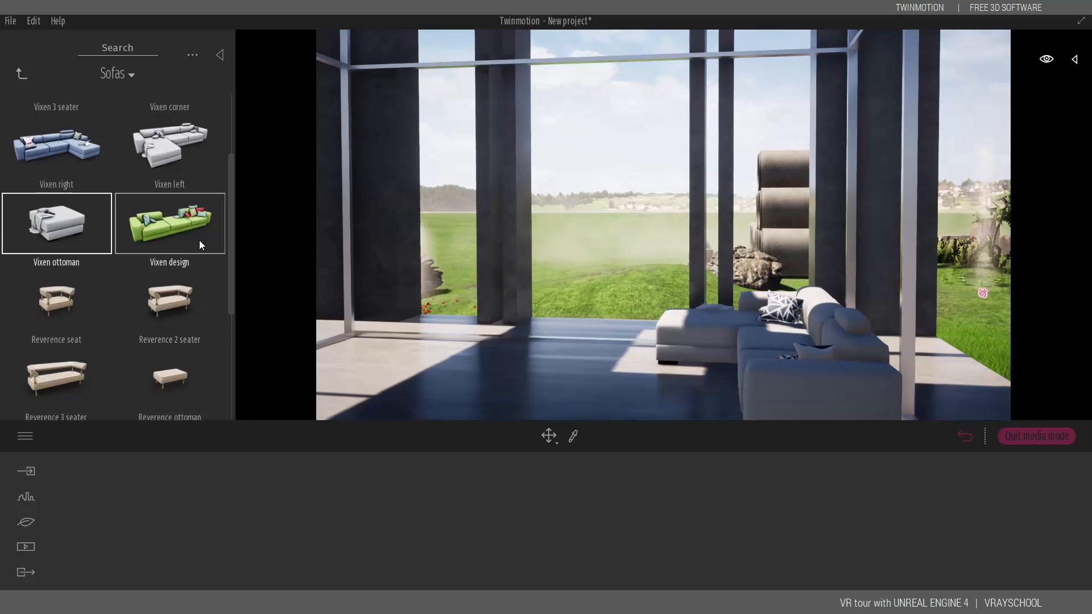
left_click_drag(57, 223, 626, 380)
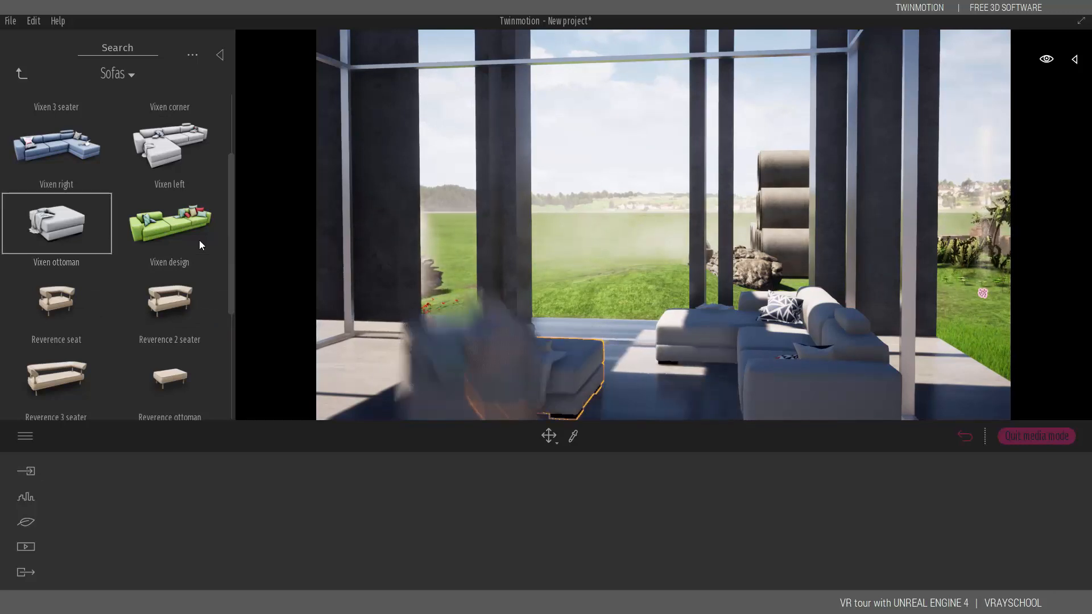
key("Escape")
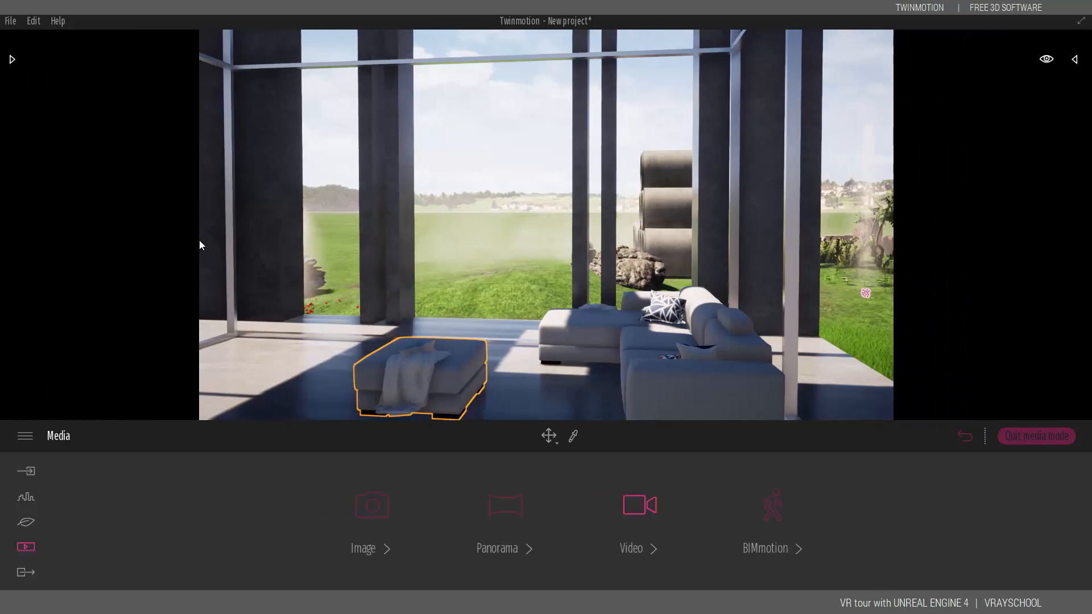
Step: Reopen Clip 01 in the video media section and show its last keyframe with the furnished room
left_click(645, 506)
left_click(506, 505)
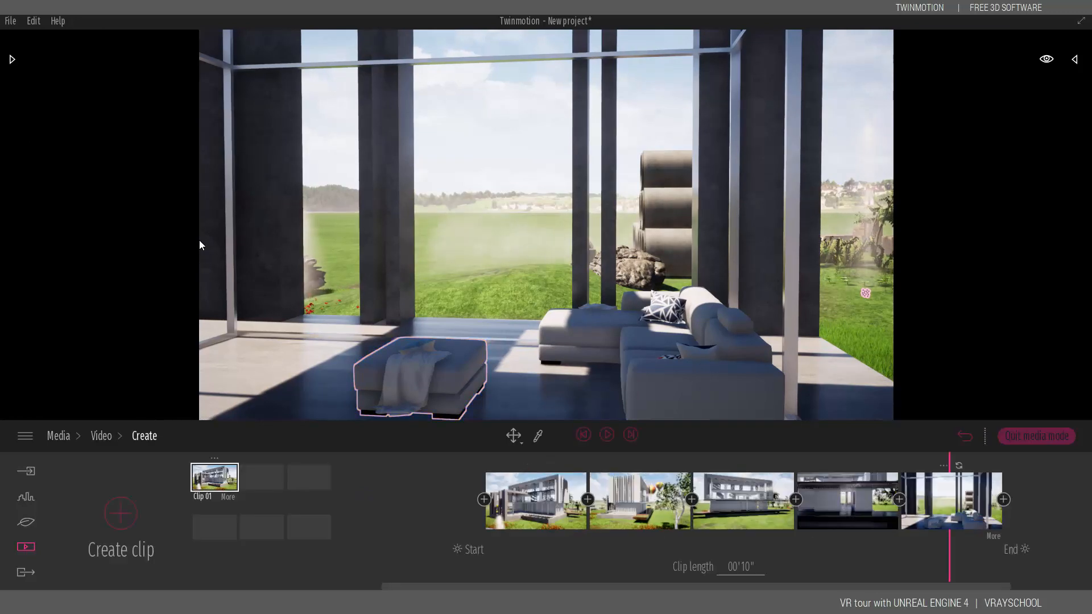
mouse_move(950, 541)
left_mouse_down()
mouse_move(538, 541)
mouse_move(949, 540)
left_mouse_up()
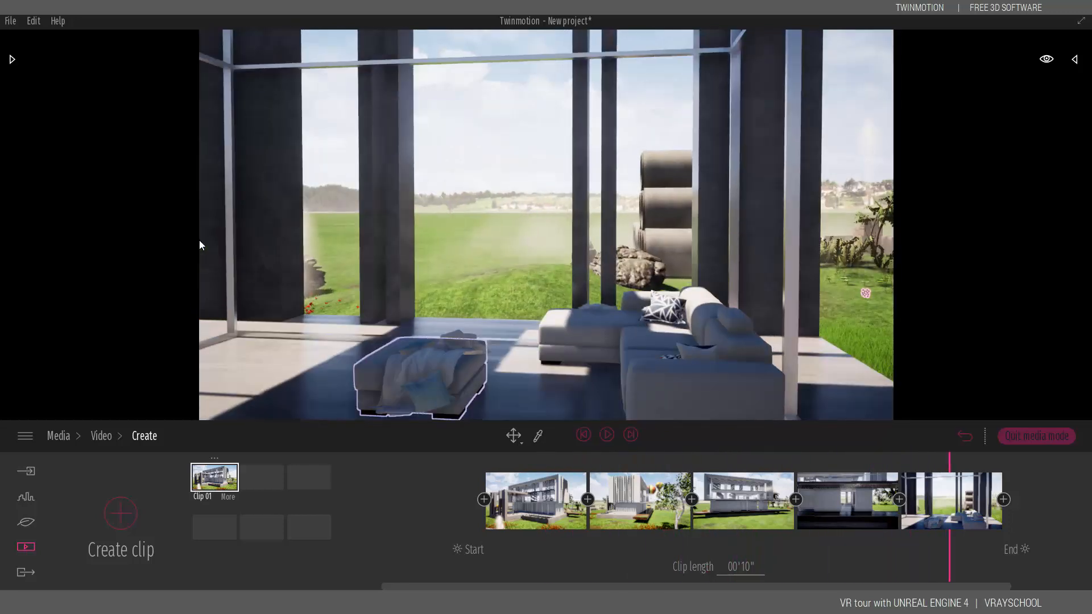
Step: Export Clip 01 as a video into the Twinmotion folder on the desktop
left_click(25, 573)
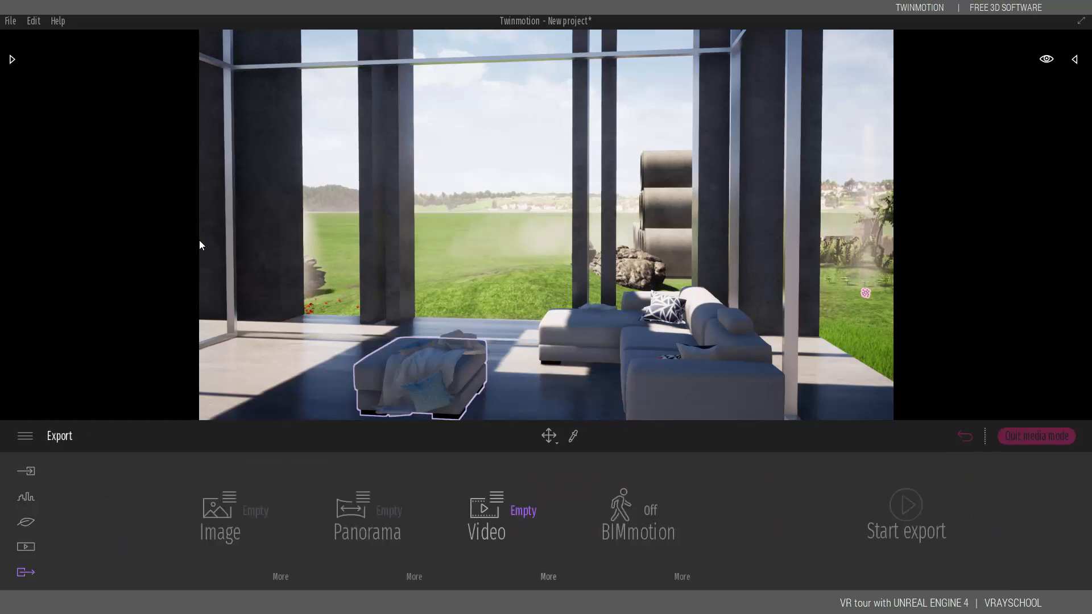
left_click(496, 507)
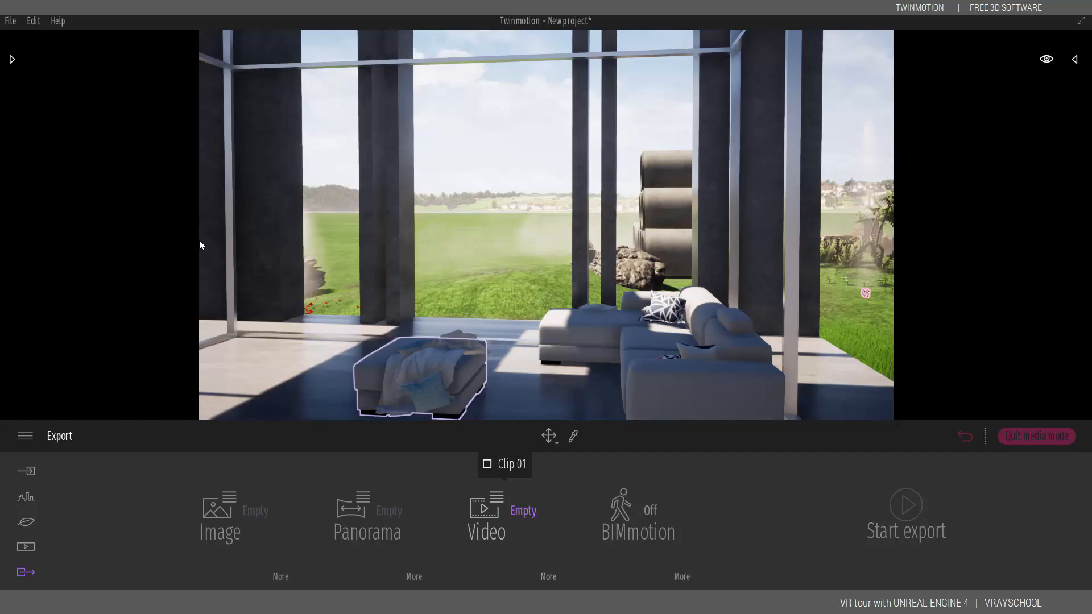
left_click(487, 464)
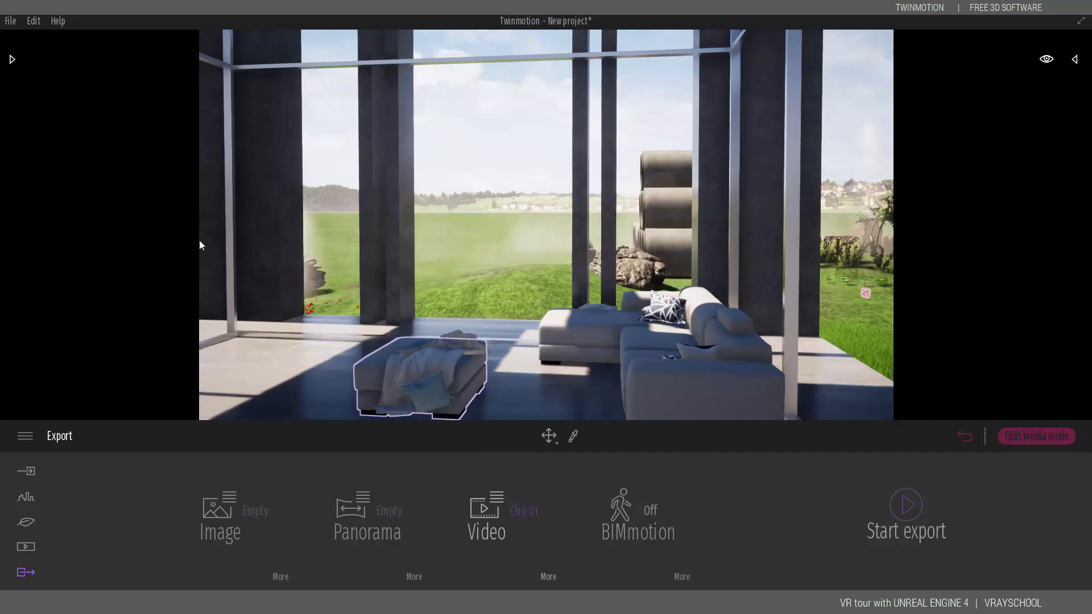
left_click(906, 505)
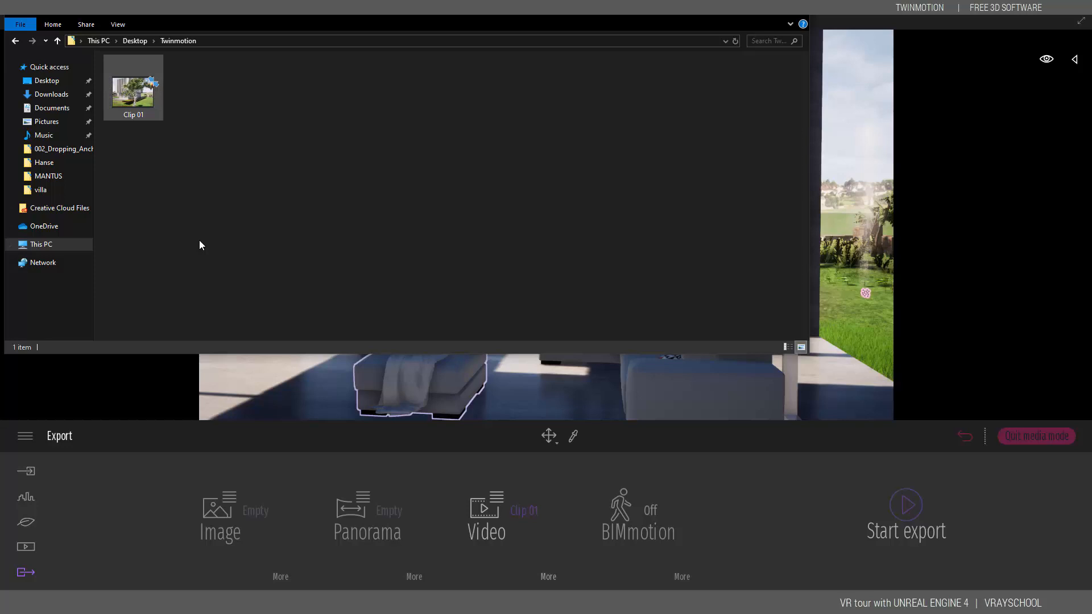
Step: Play the exported Clip 01 video from the Twinmotion folder, and close the player and the folder window
double_click(142, 88)
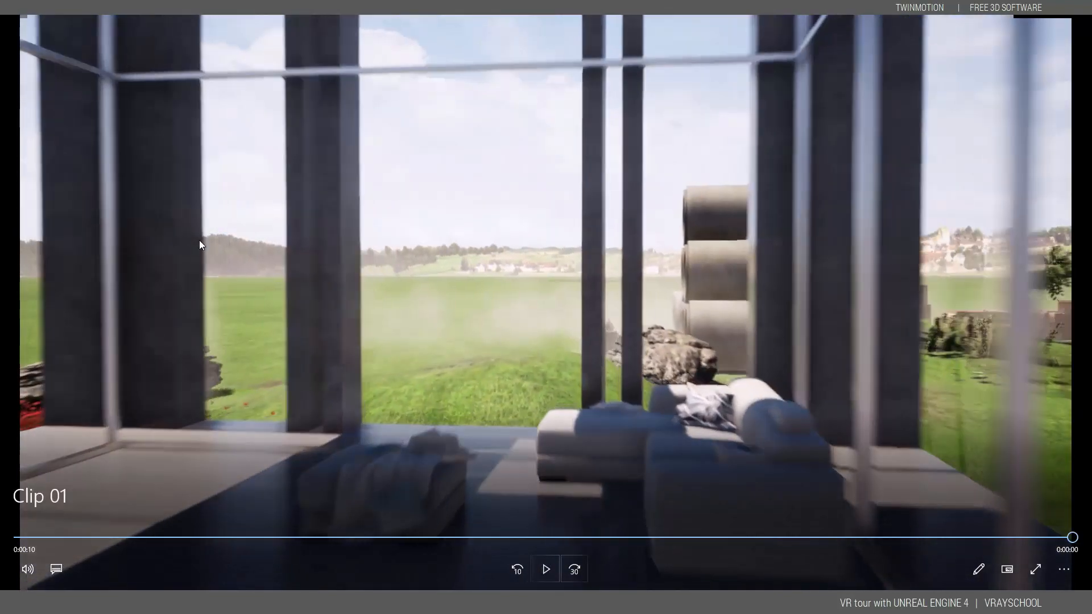
key("alt+F4")
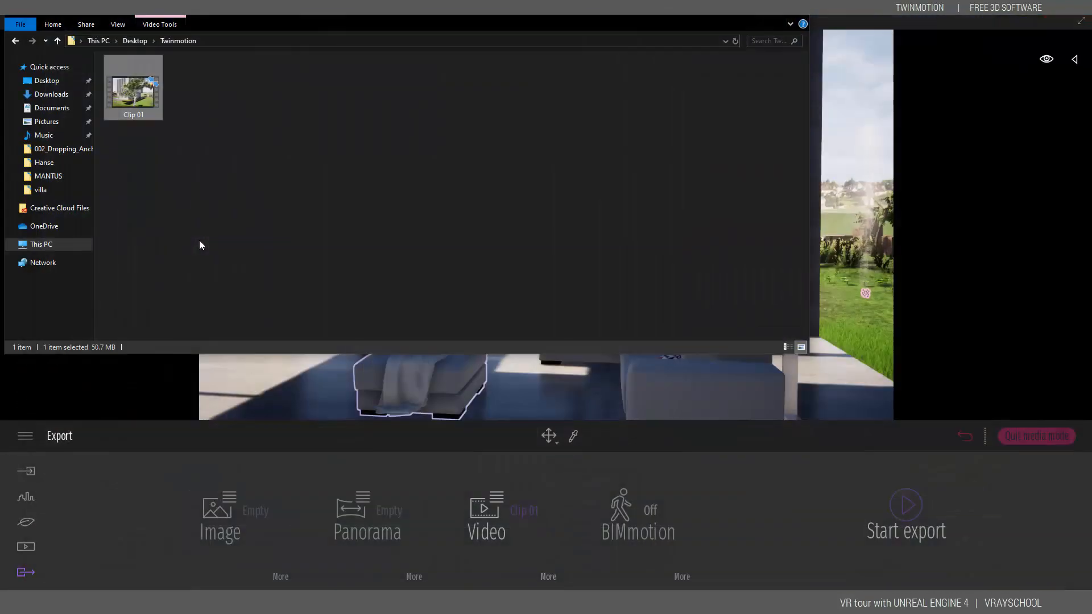
key("alt+F4")
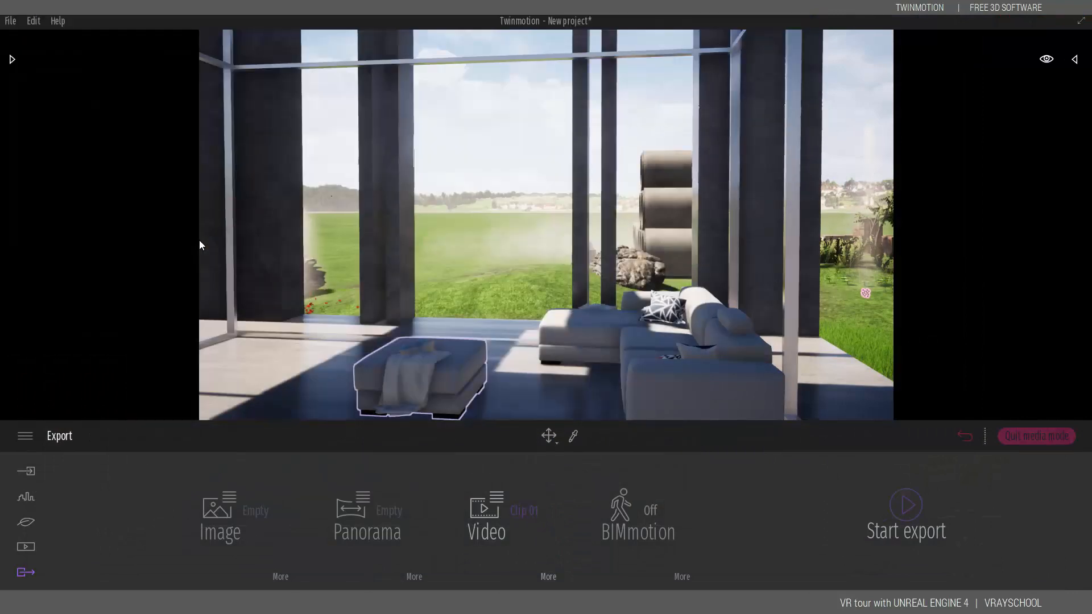
Step: Open the recent project Twinmotion_test without saving the current scene
left_click(11, 22)
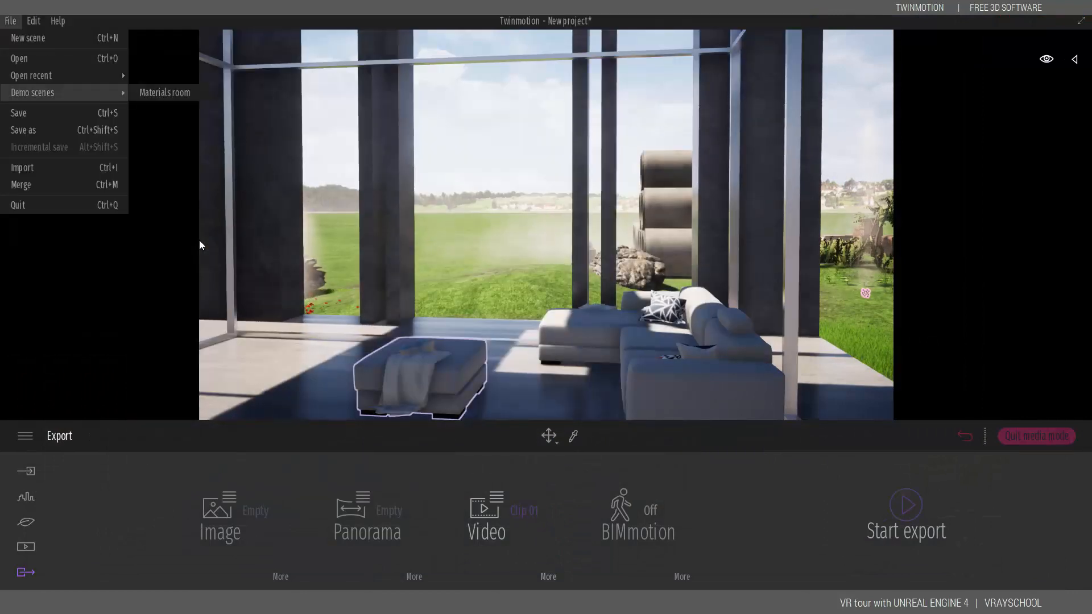
mouse_move(57, 76)
left_click(173, 75)
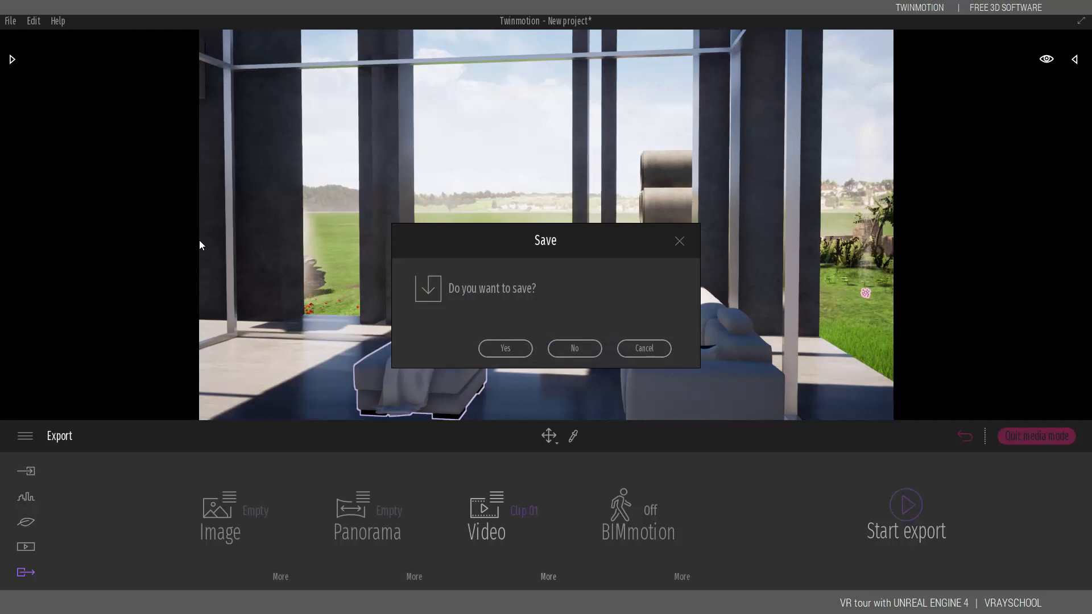
left_click(575, 349)
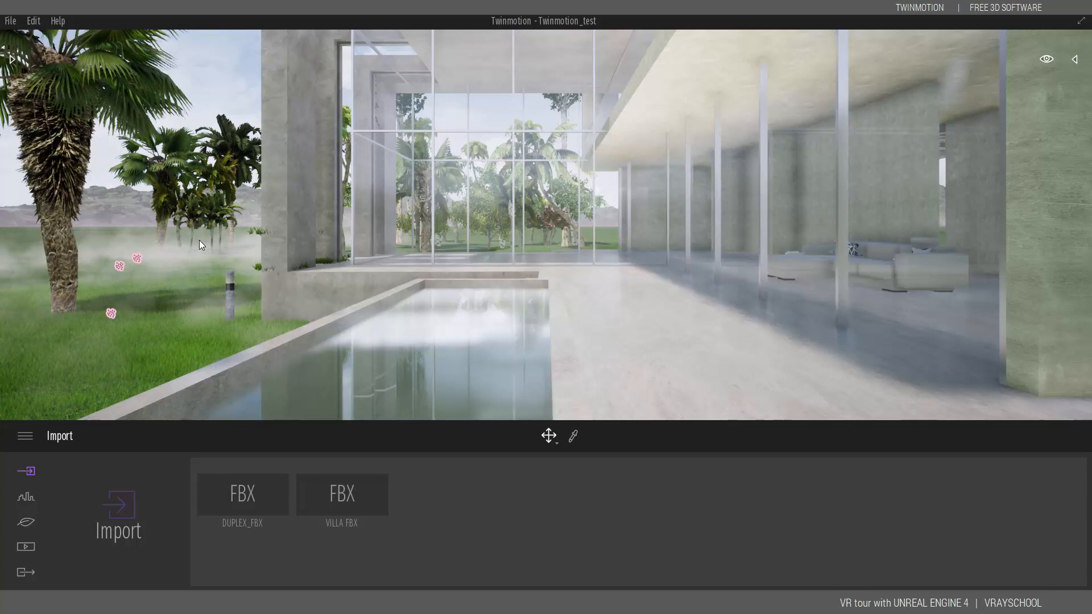
Step: Open Image 01 in the image media section and show its rename, delete and duplicate options
key("s")
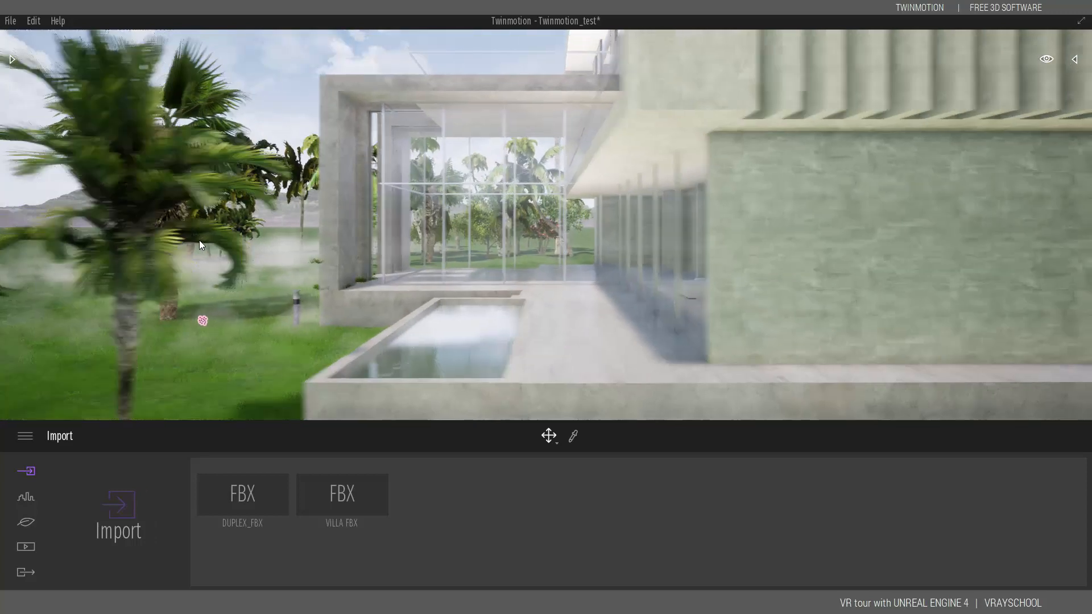
middle_click_drag(199, 245, 200, 245)
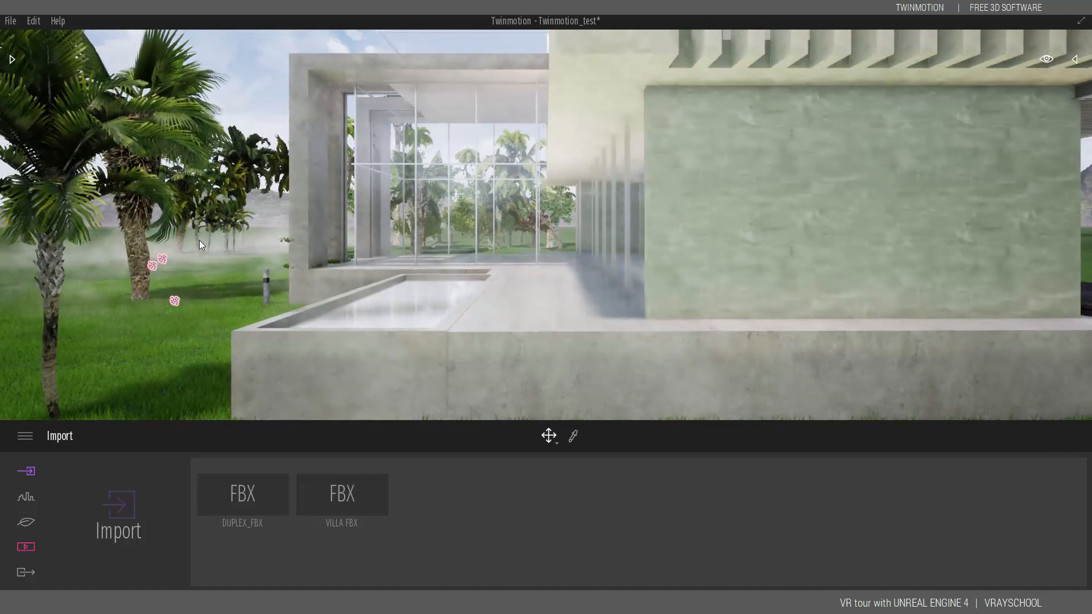
left_click(25, 546)
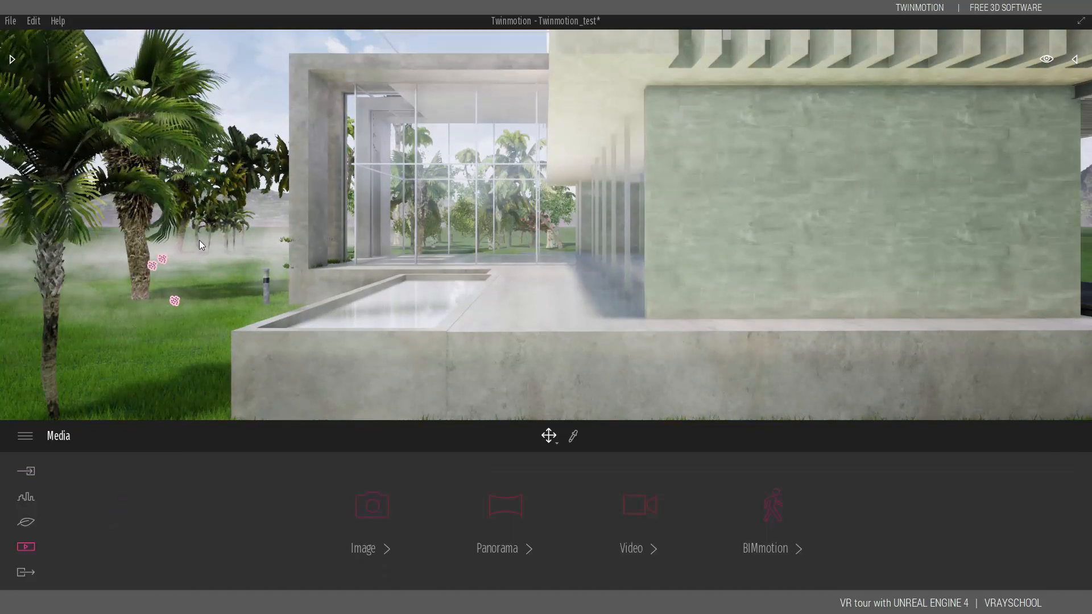
left_click(372, 506)
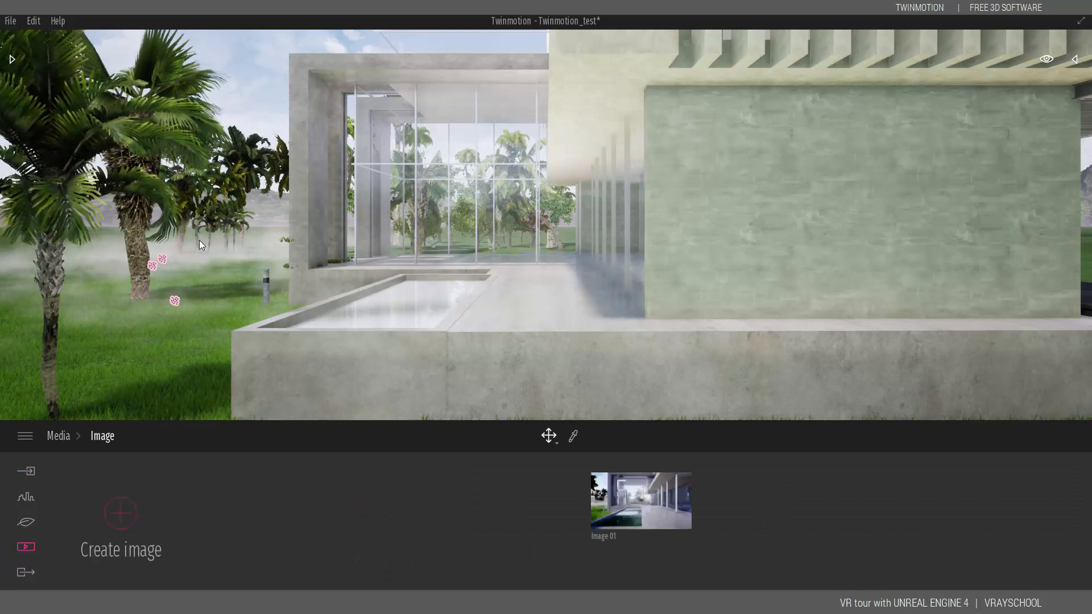
left_click(641, 500)
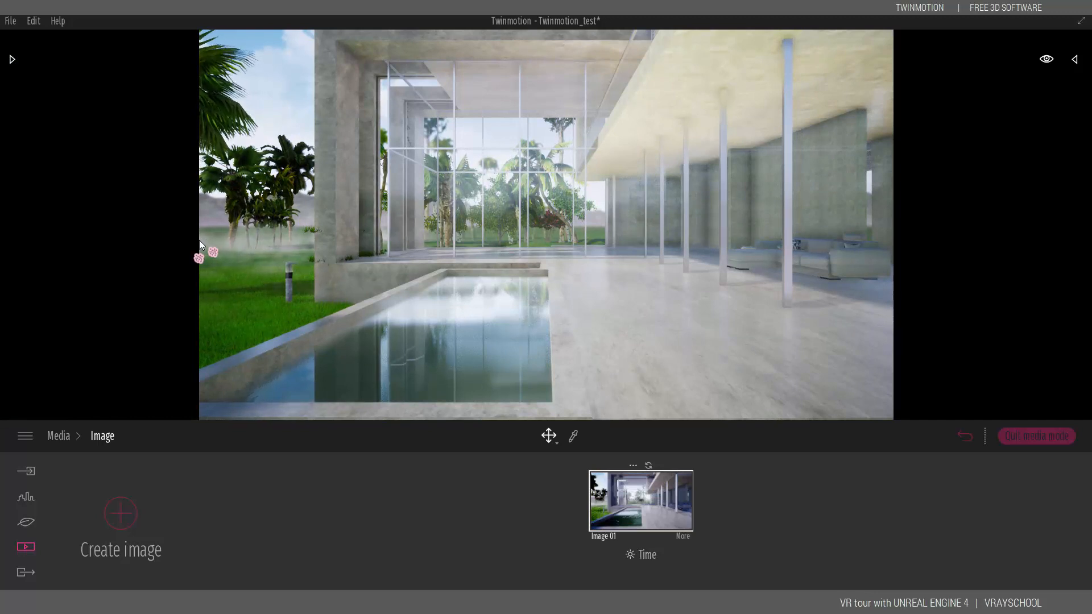
left_click(633, 466)
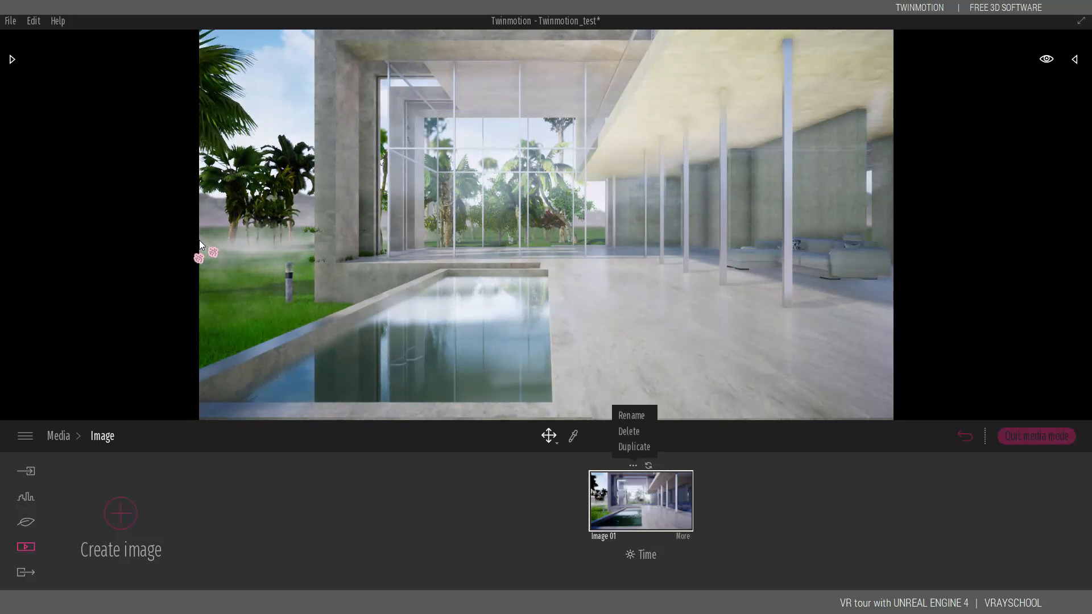
Step: Try a different time of day for Image 01, undo the change, and return to the image media section
left_click(641, 555)
mouse_move(631, 473)
left_mouse_down()
mouse_move(631, 435)
mouse_move(631, 493)
left_mouse_up()
key("ctrl+z")
left_click_drag(631, 476, 631, 476)
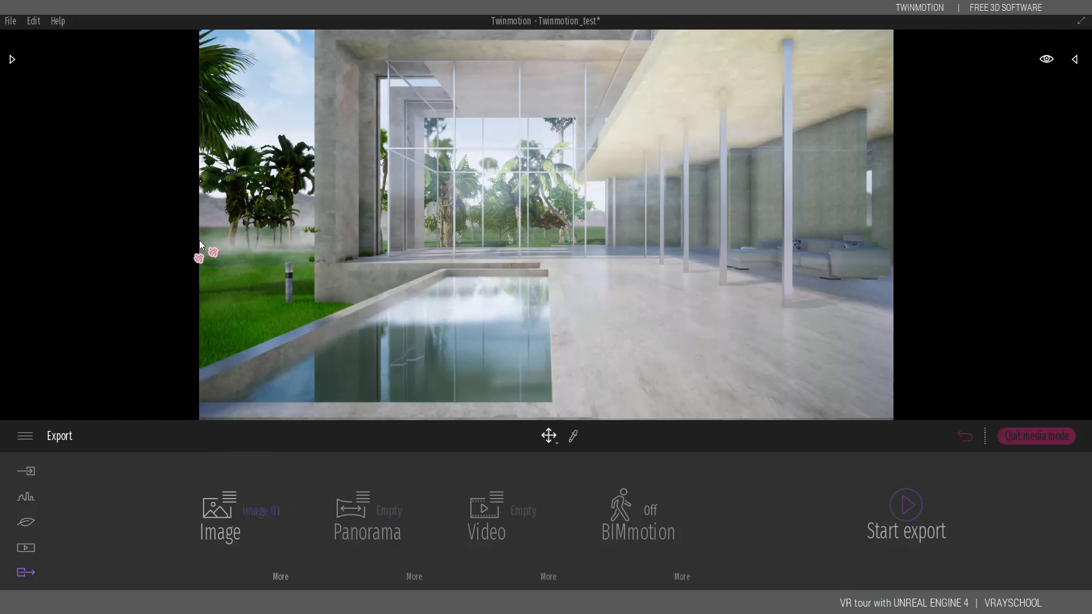
left_click(25, 547)
left_click(372, 506)
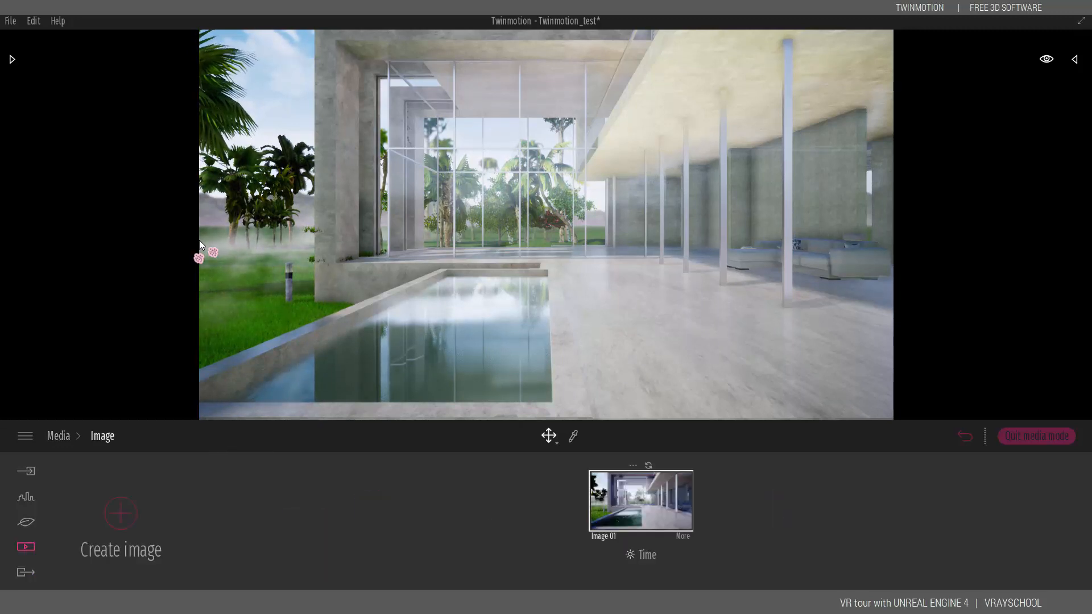
Step: Examine the pool, terrace and green side wall of the villa from several viewpoints around Image 01
right_click_drag(199, 245, 200, 245)
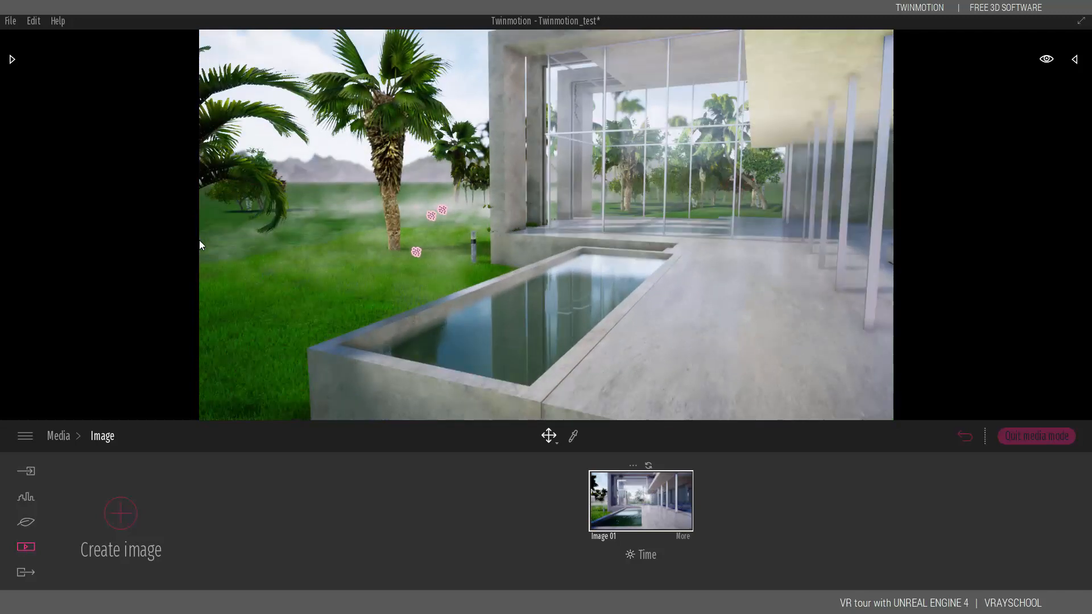
right_click_drag(199, 245, 199, 246)
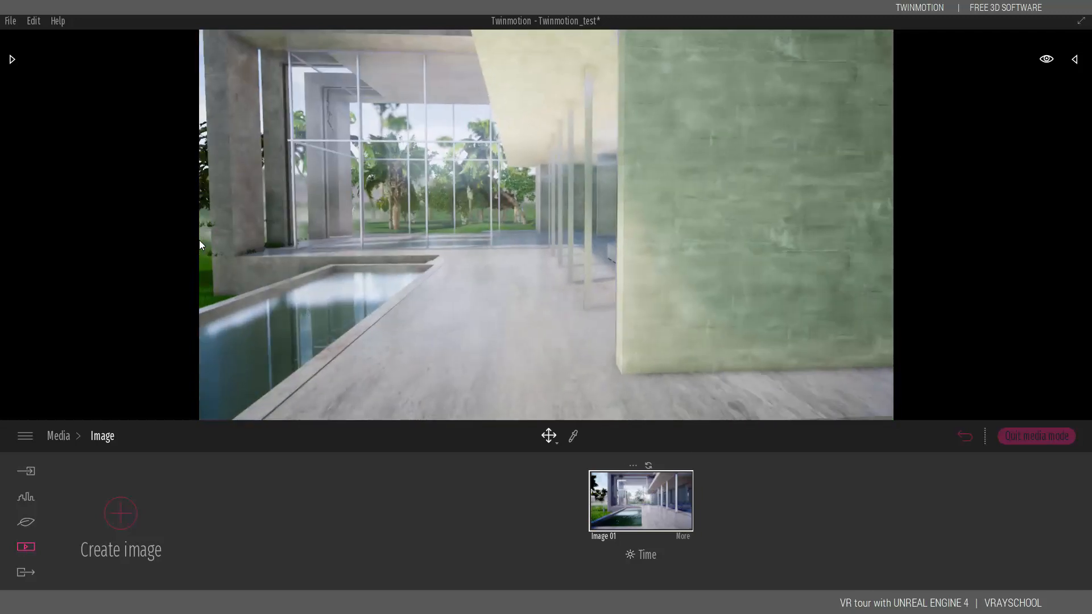
key("s")
key("a")
key("w")
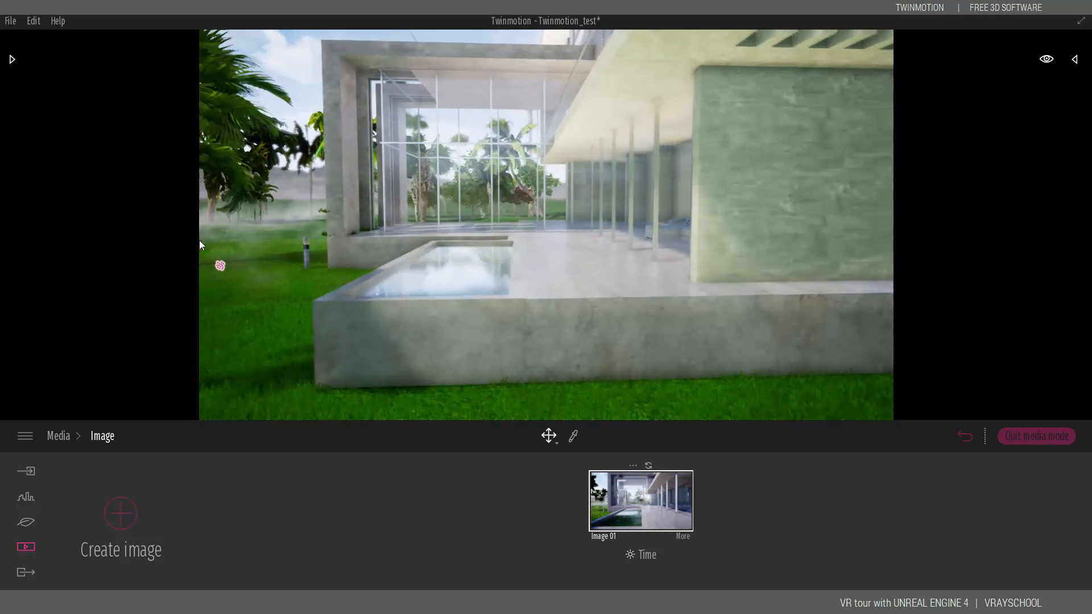
key("a")
key("d")
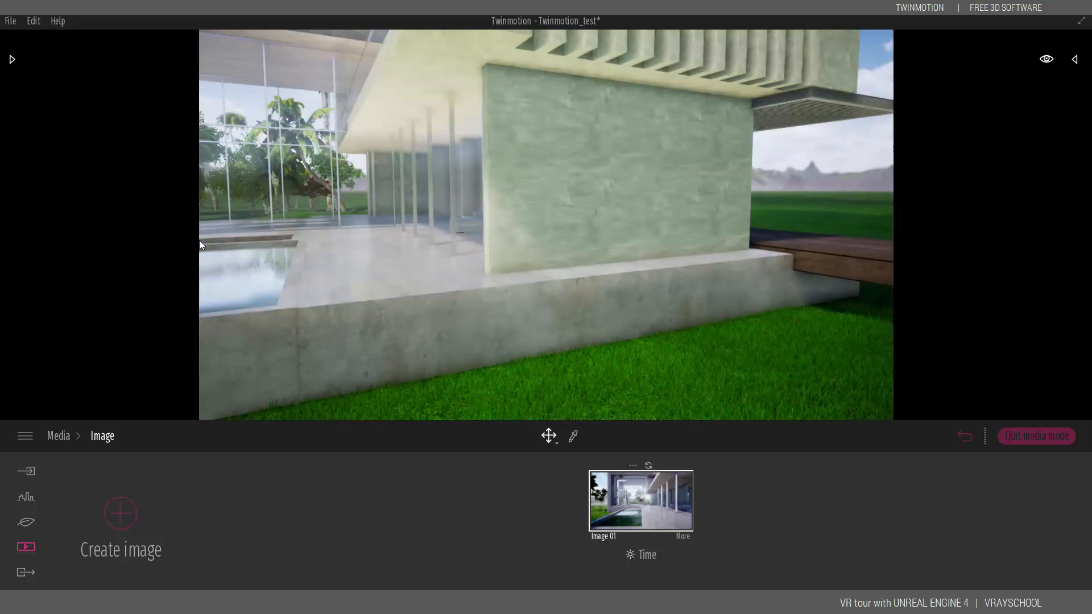
key("s")
key("w")
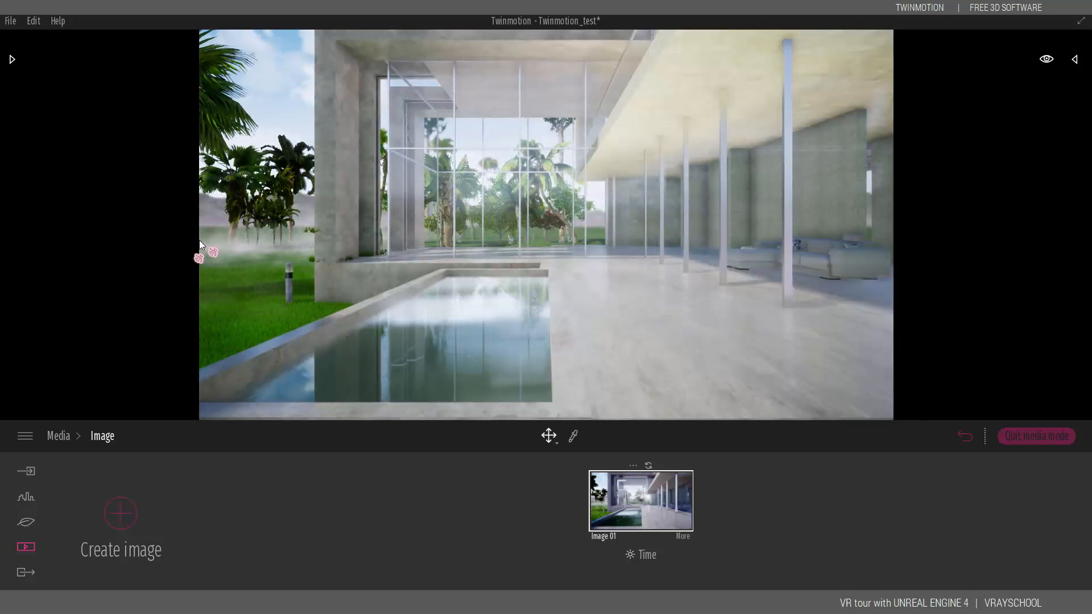
Step: Create a second image from the Image 01 view, set its time of day to 17:36, and compare both images
left_click(120, 514)
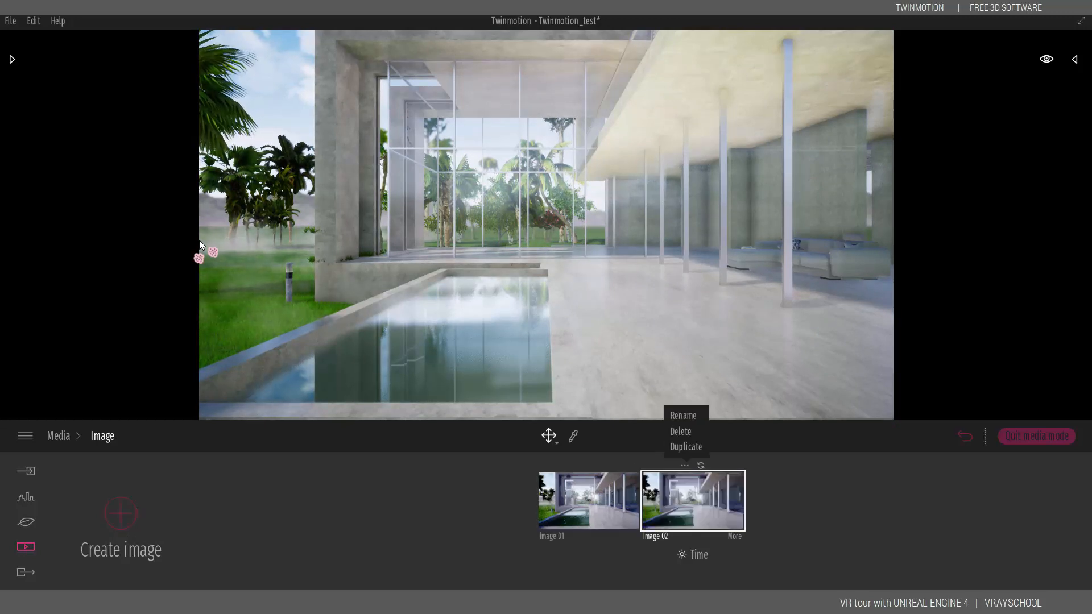
mouse_move(691, 555)
mouse_move(682, 473)
left_mouse_down()
mouse_move(682, 449)
mouse_move(682, 483)
left_mouse_up()
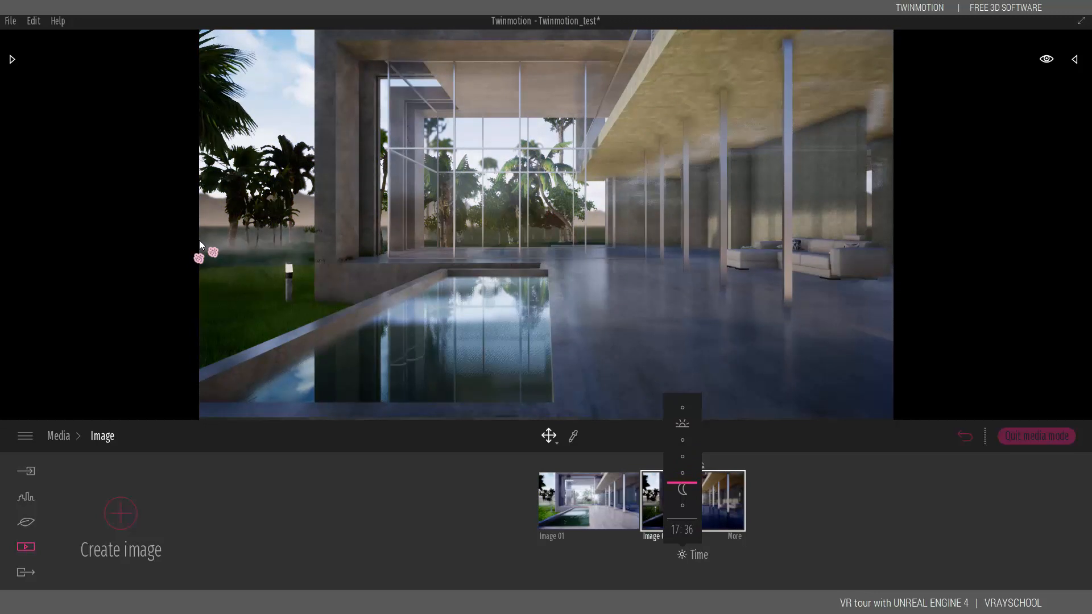
left_click(589, 501)
left_click(693, 500)
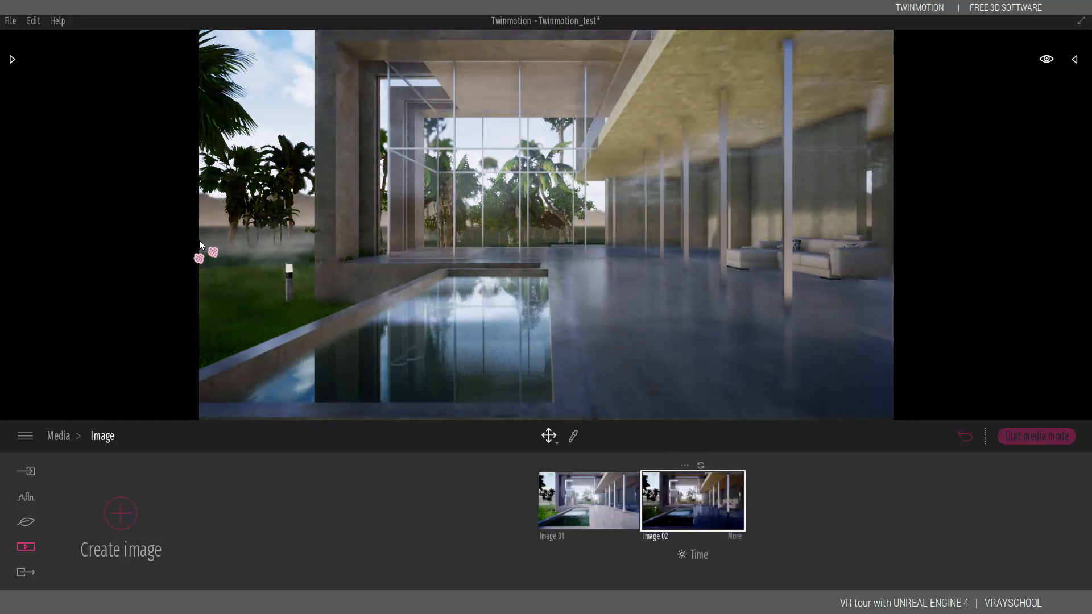
Step: Export both Image 01 and Image 02 as images into the Twinmotion folder on the desktop
left_click(26, 572)
left_click(260, 510)
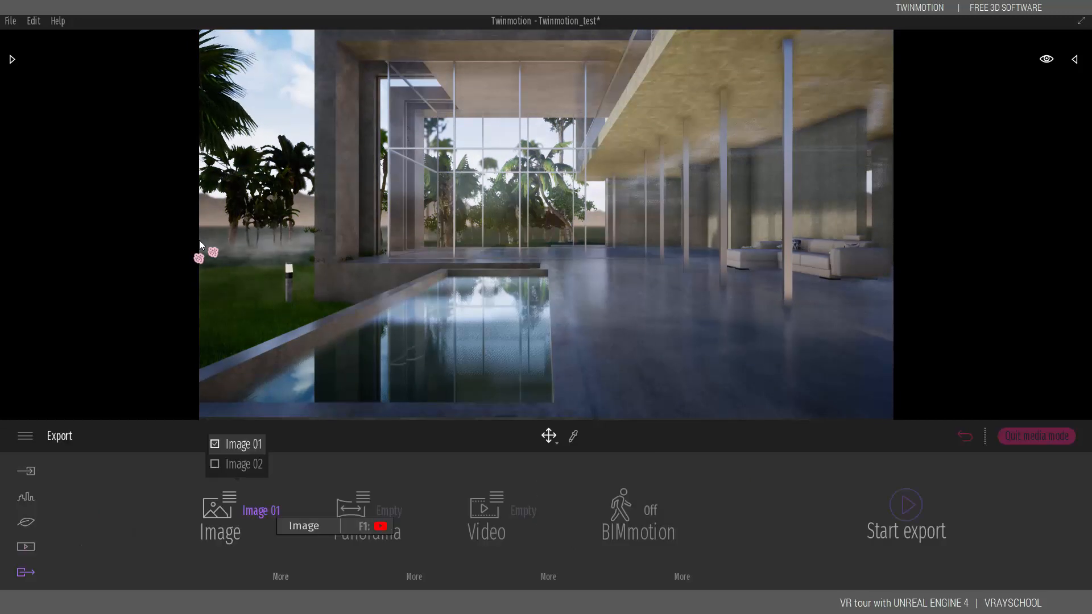
left_click(215, 464)
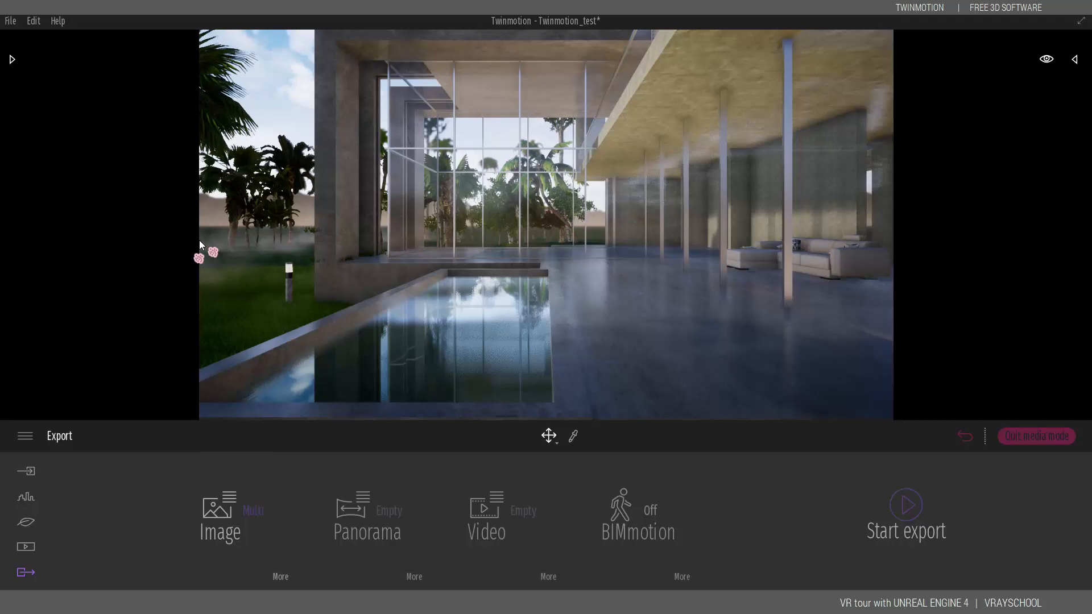
left_click(906, 505)
left_click(443, 295)
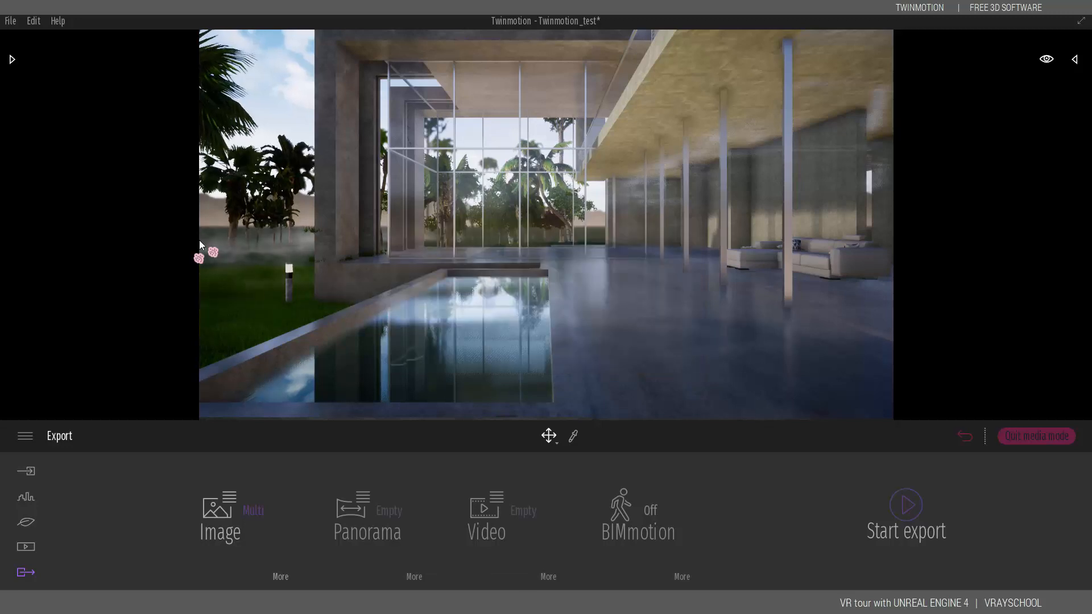
Step: View the exported Image 01 and Image 02 from the Twinmotion folder, check their file details, and close the folder window
key("Right")
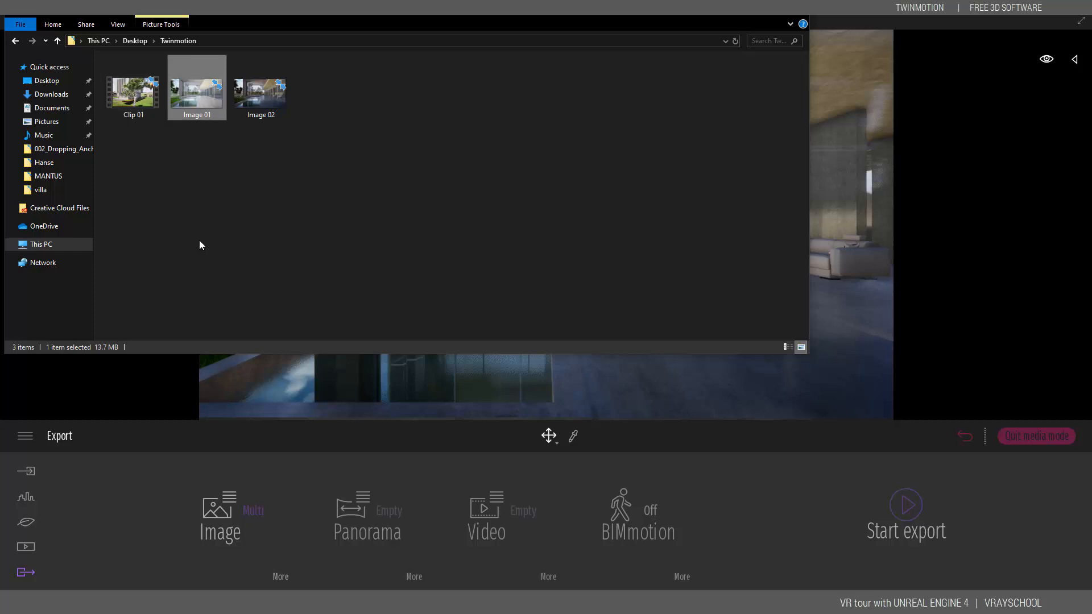
key("Return")
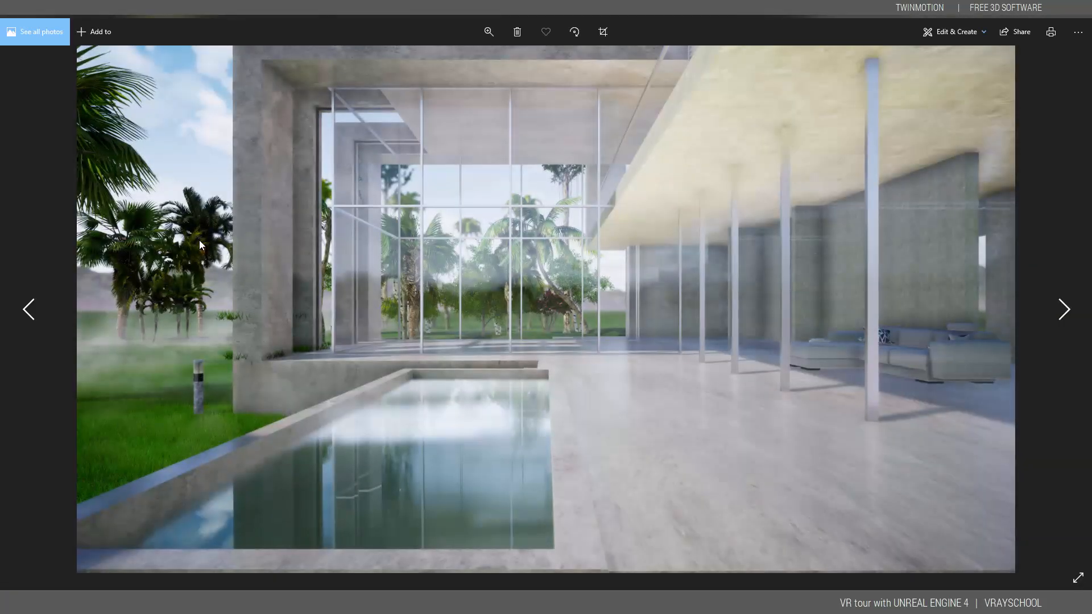
key("Left")
key("Right")
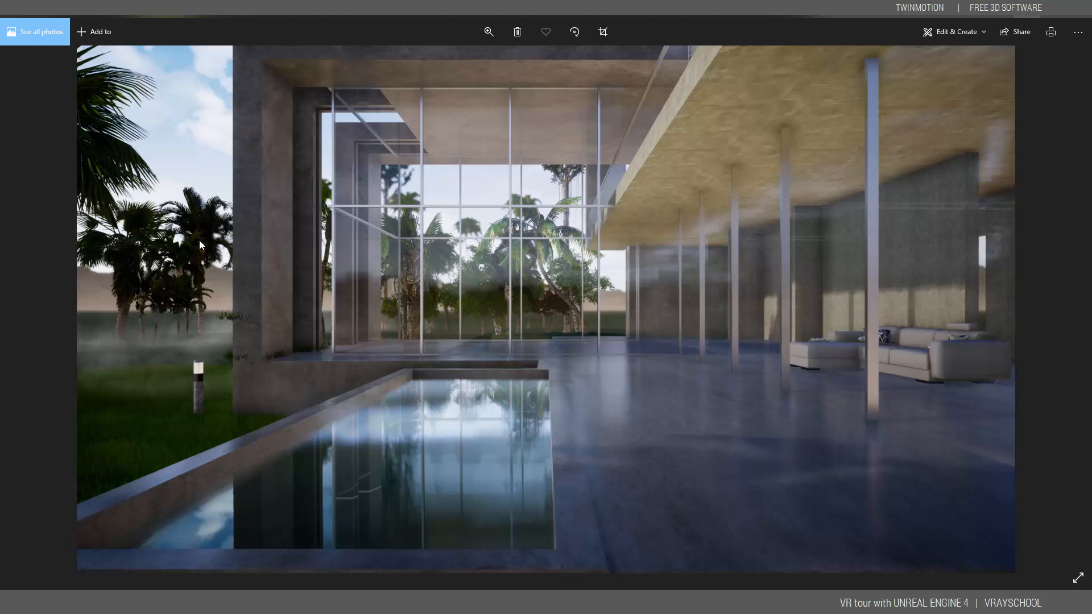
key("alt+F4")
key("Right")
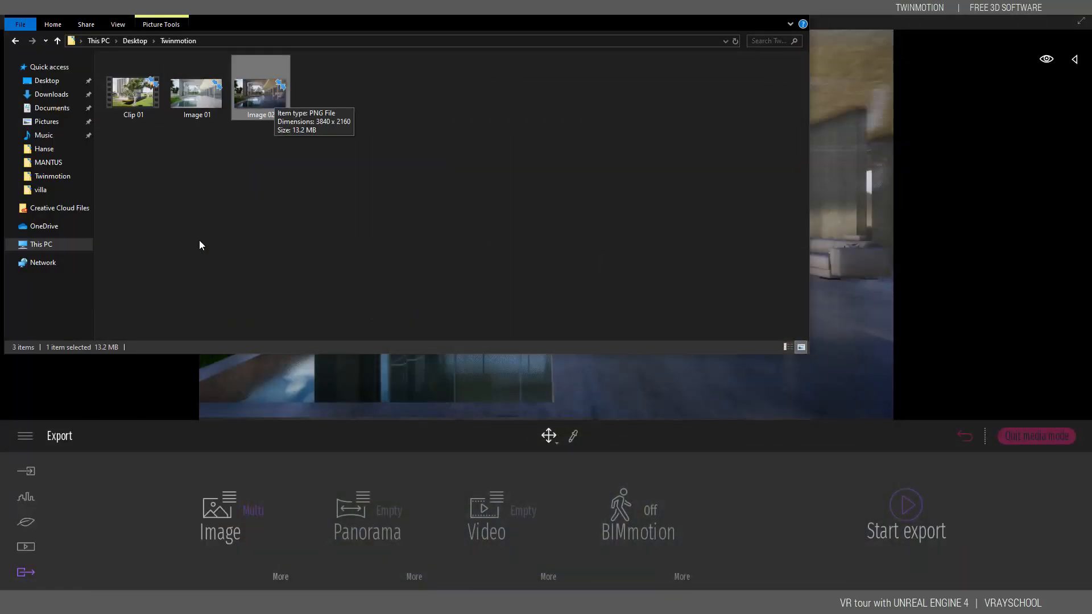
key("Left")
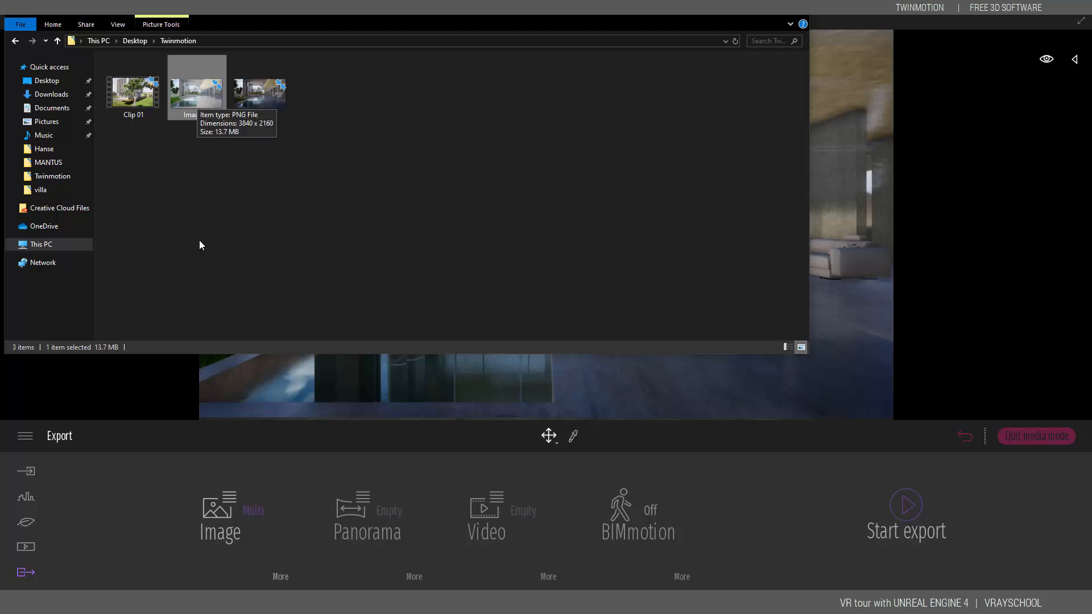
left_click(796, 10)
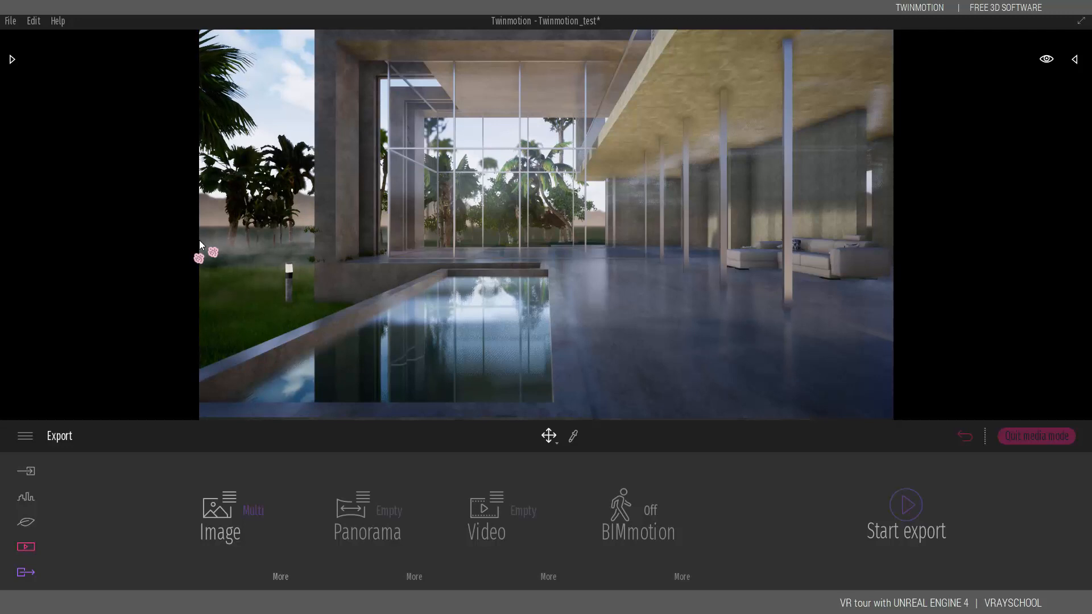
Step: Reopen the image media section and show Image 01
left_click(26, 547)
left_click(371, 505)
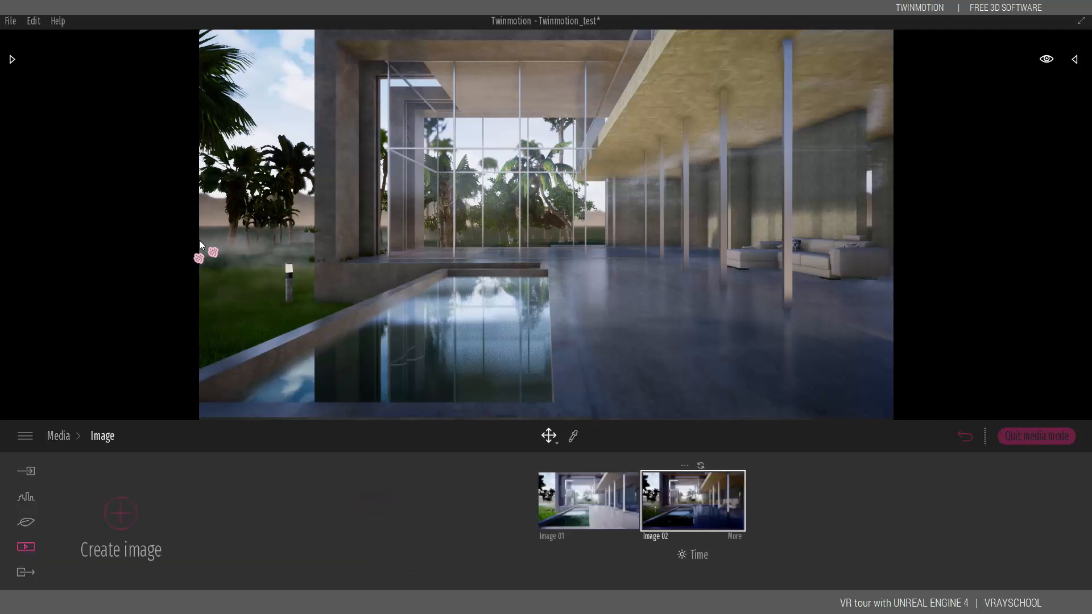
left_click(589, 501)
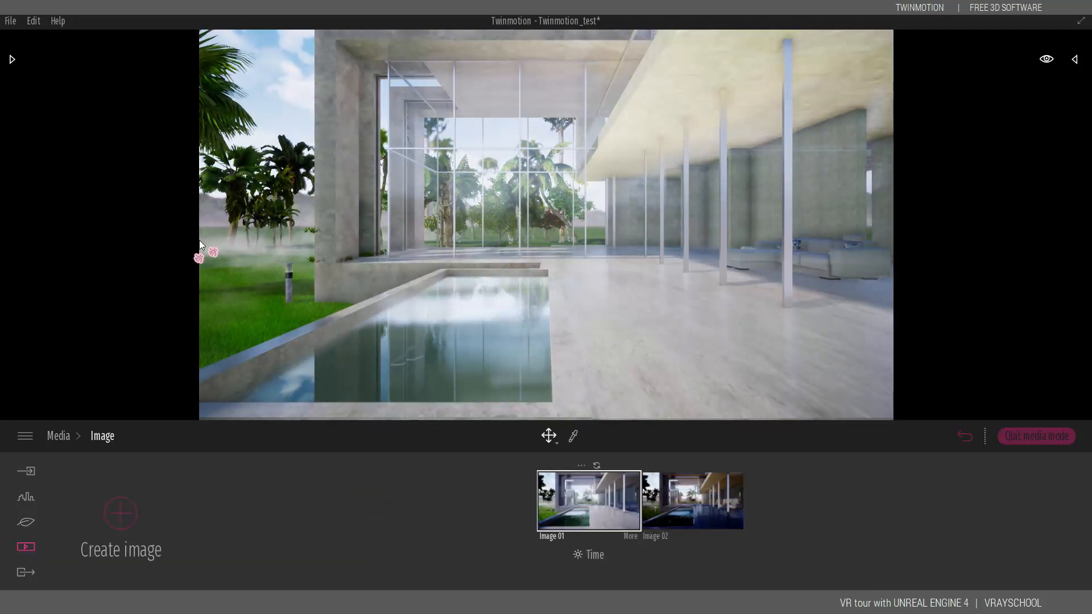